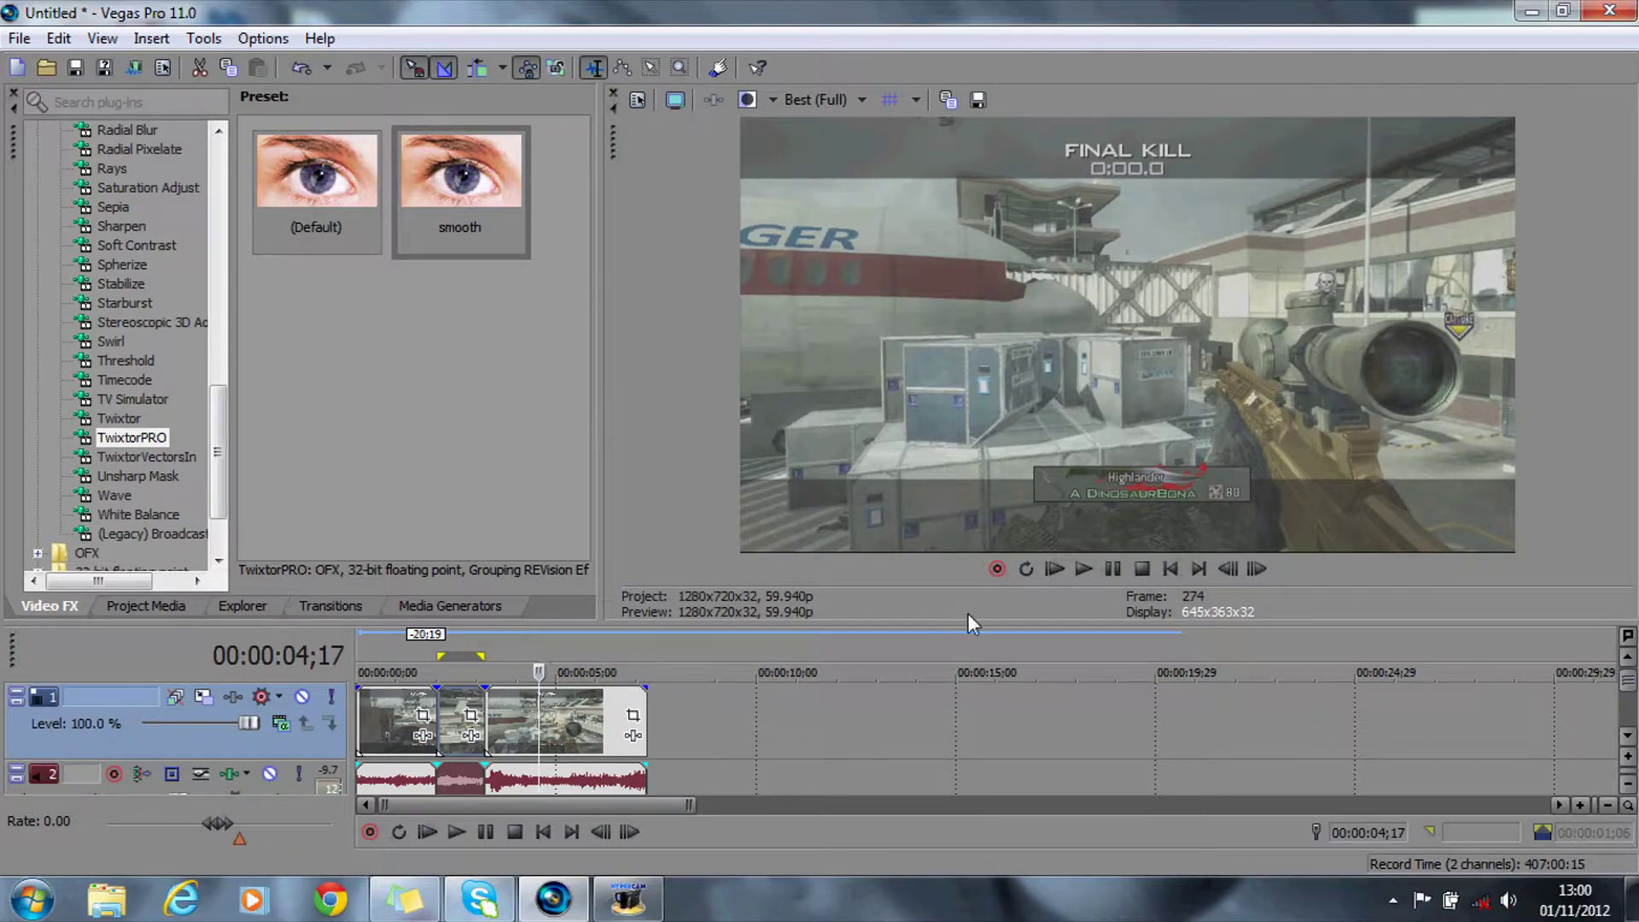
Step: Mark a loop region from 00:00:02;00 to 00:00:03;06 and bring up Render As
{"action": "left_click", "coordinate": [481, 656]}
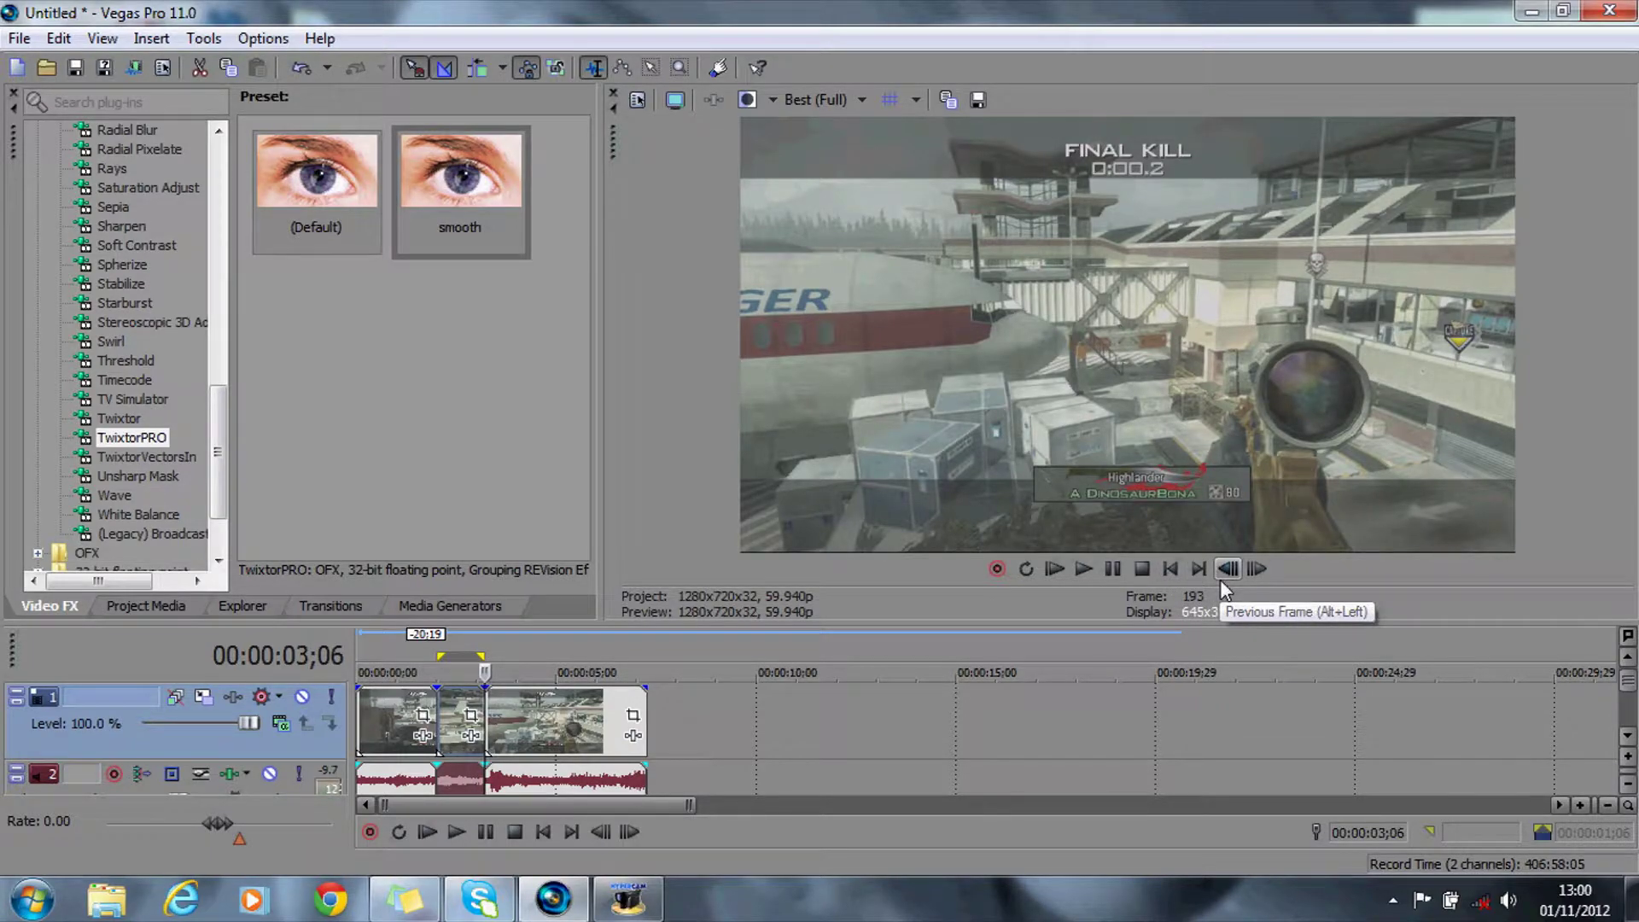
{"action": "left_click", "coordinate": [439, 647]}
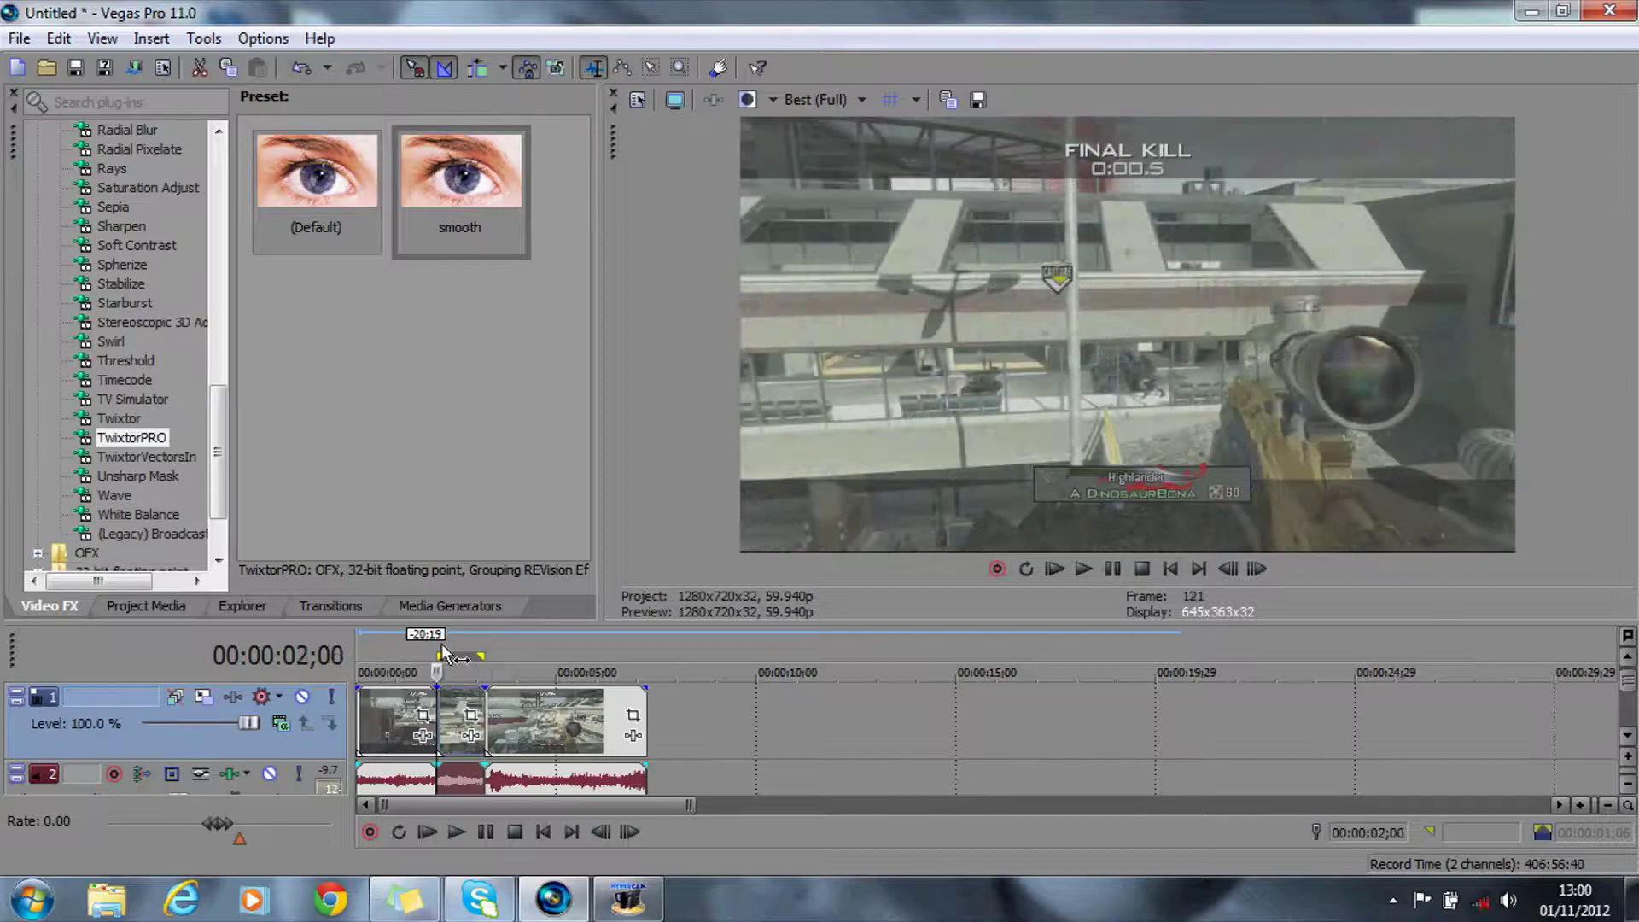
{"action": "left_click", "coordinate": [404, 646]}
{"action": "left_click", "coordinate": [437, 647]}
{"action": "left_click_drag", "start_coordinate": [439, 646], "coordinate": [484, 646]}
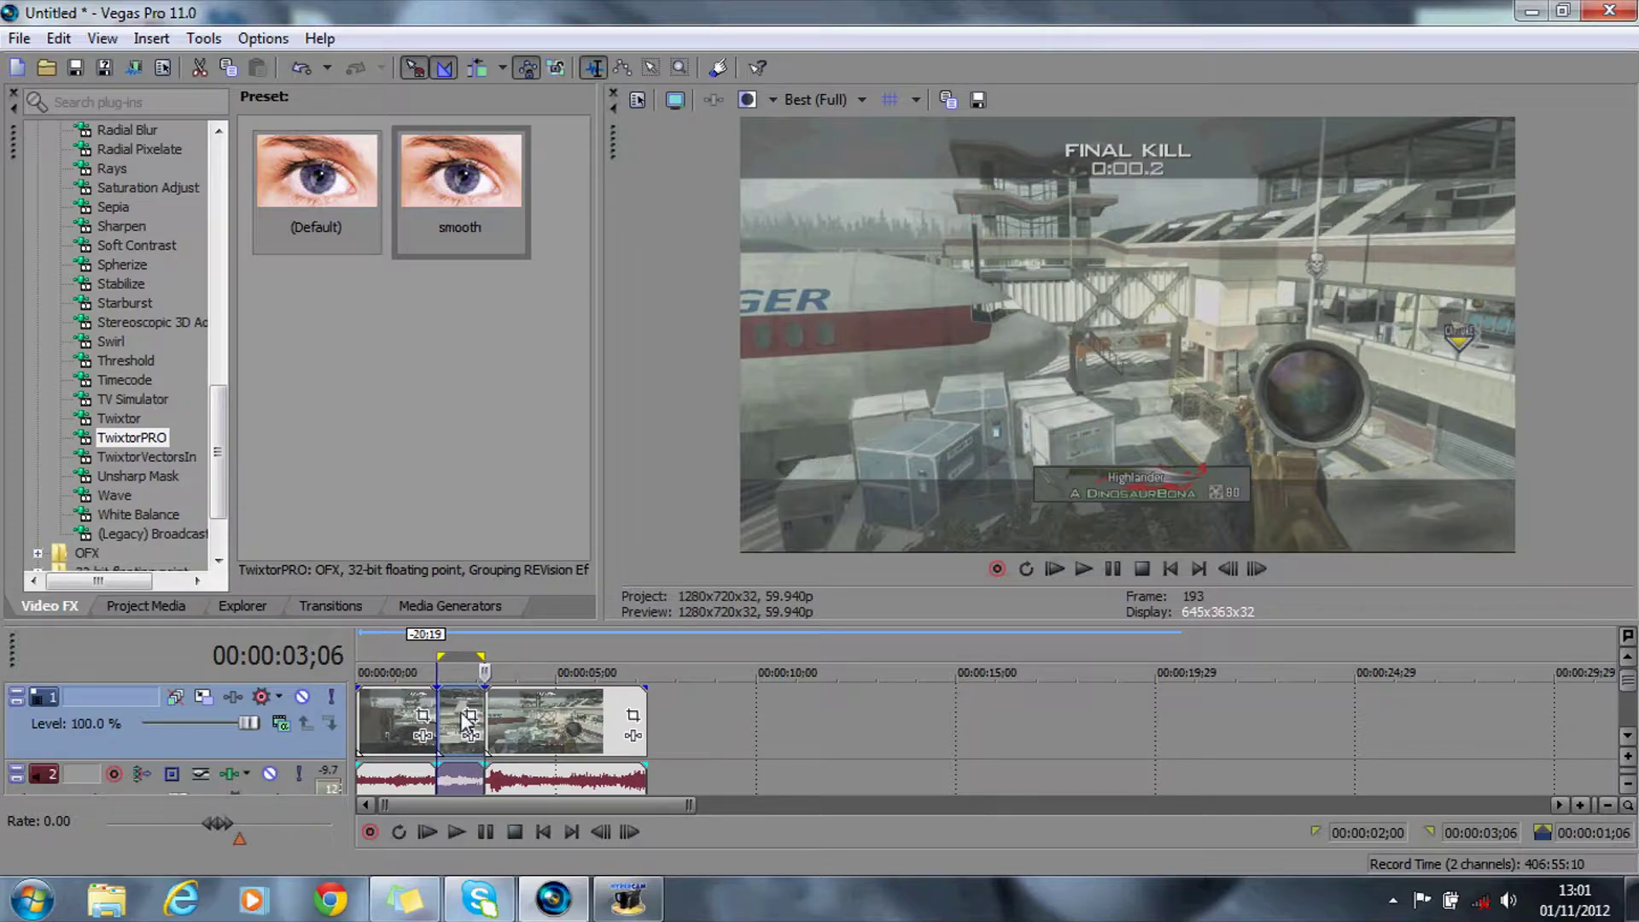
{"action": "left_click", "coordinate": [132, 68]}
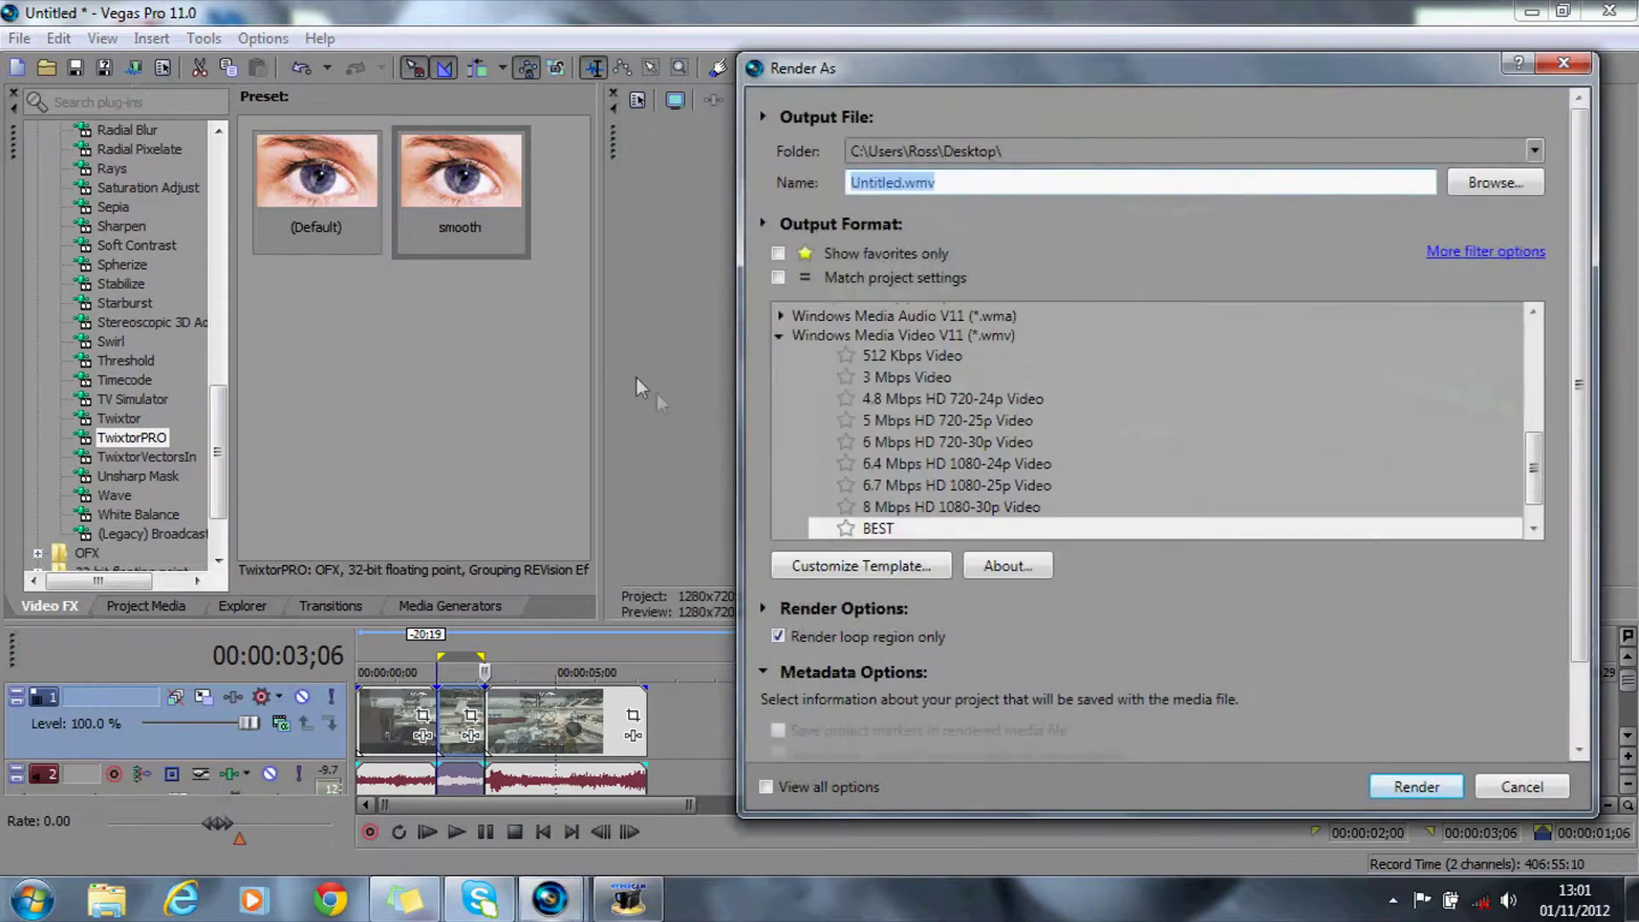
Step: Render the marked span to TILES.wmv on the Desktop and dismiss the completion notice
{"action": "type", "text": "TILES"}
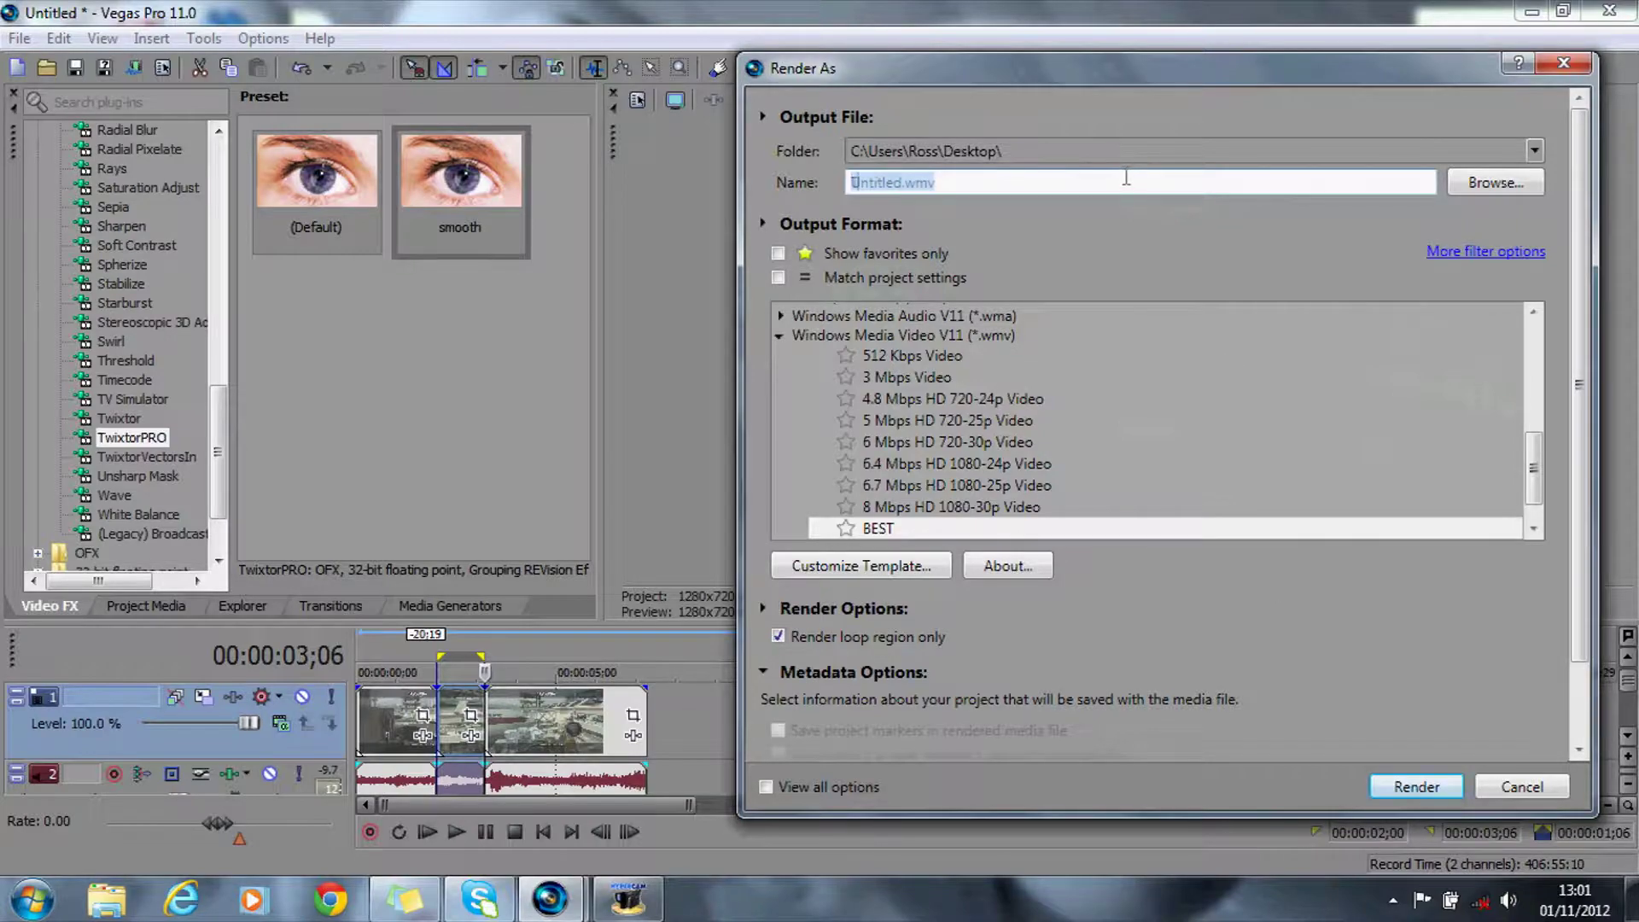
{"action": "left_click", "coordinate": [1404, 787]}
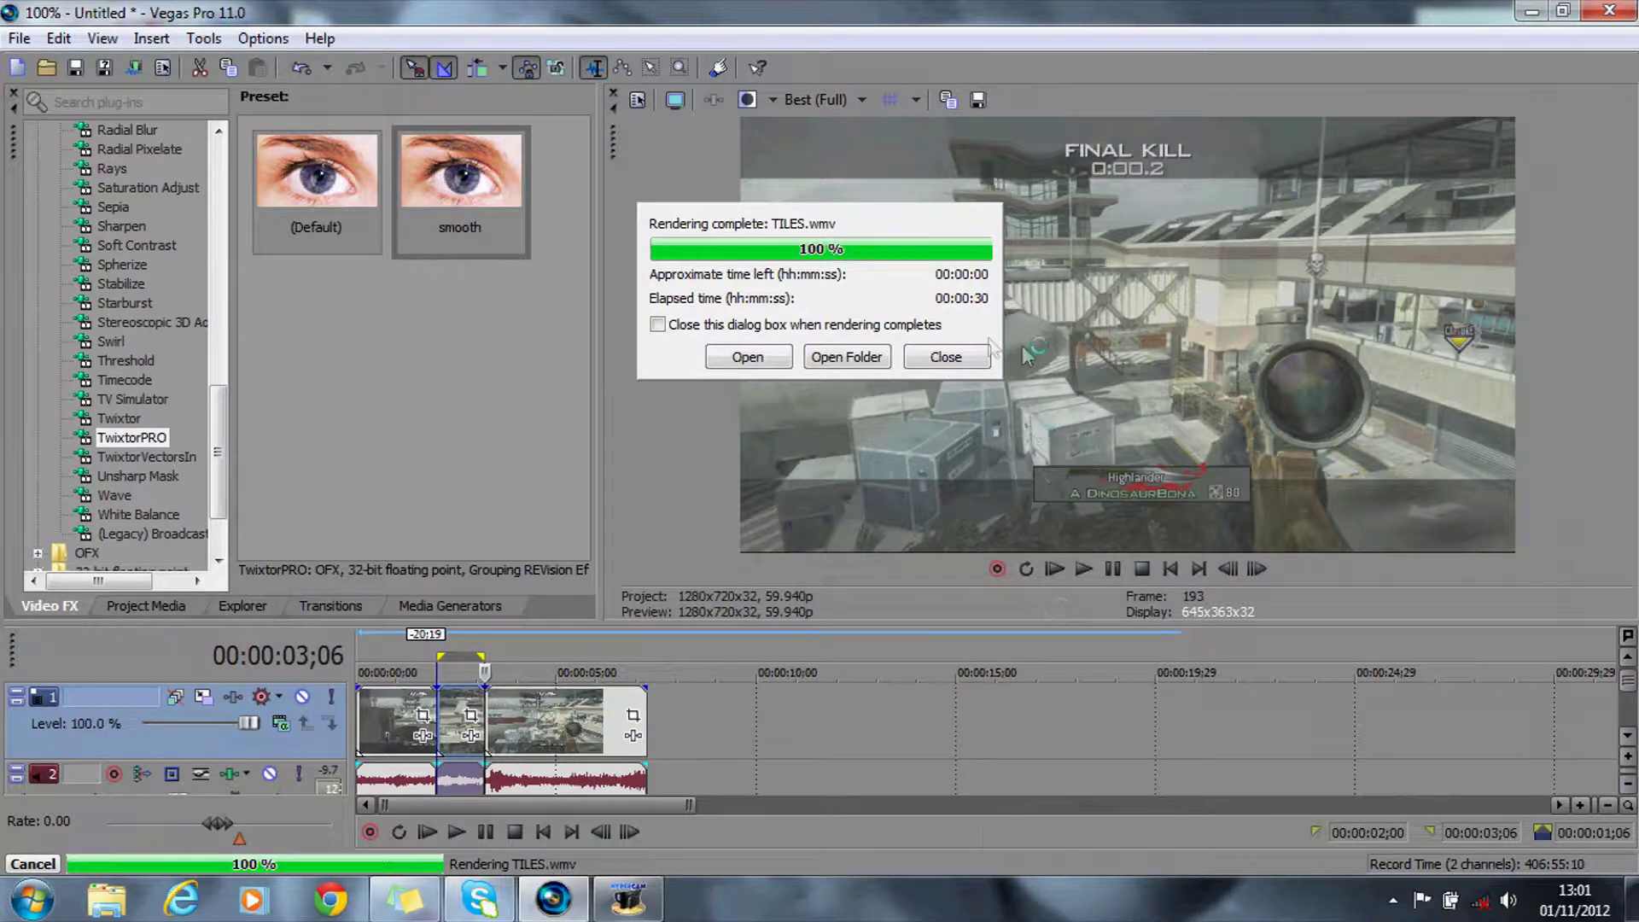
{"action": "left_click", "coordinate": [946, 357]}
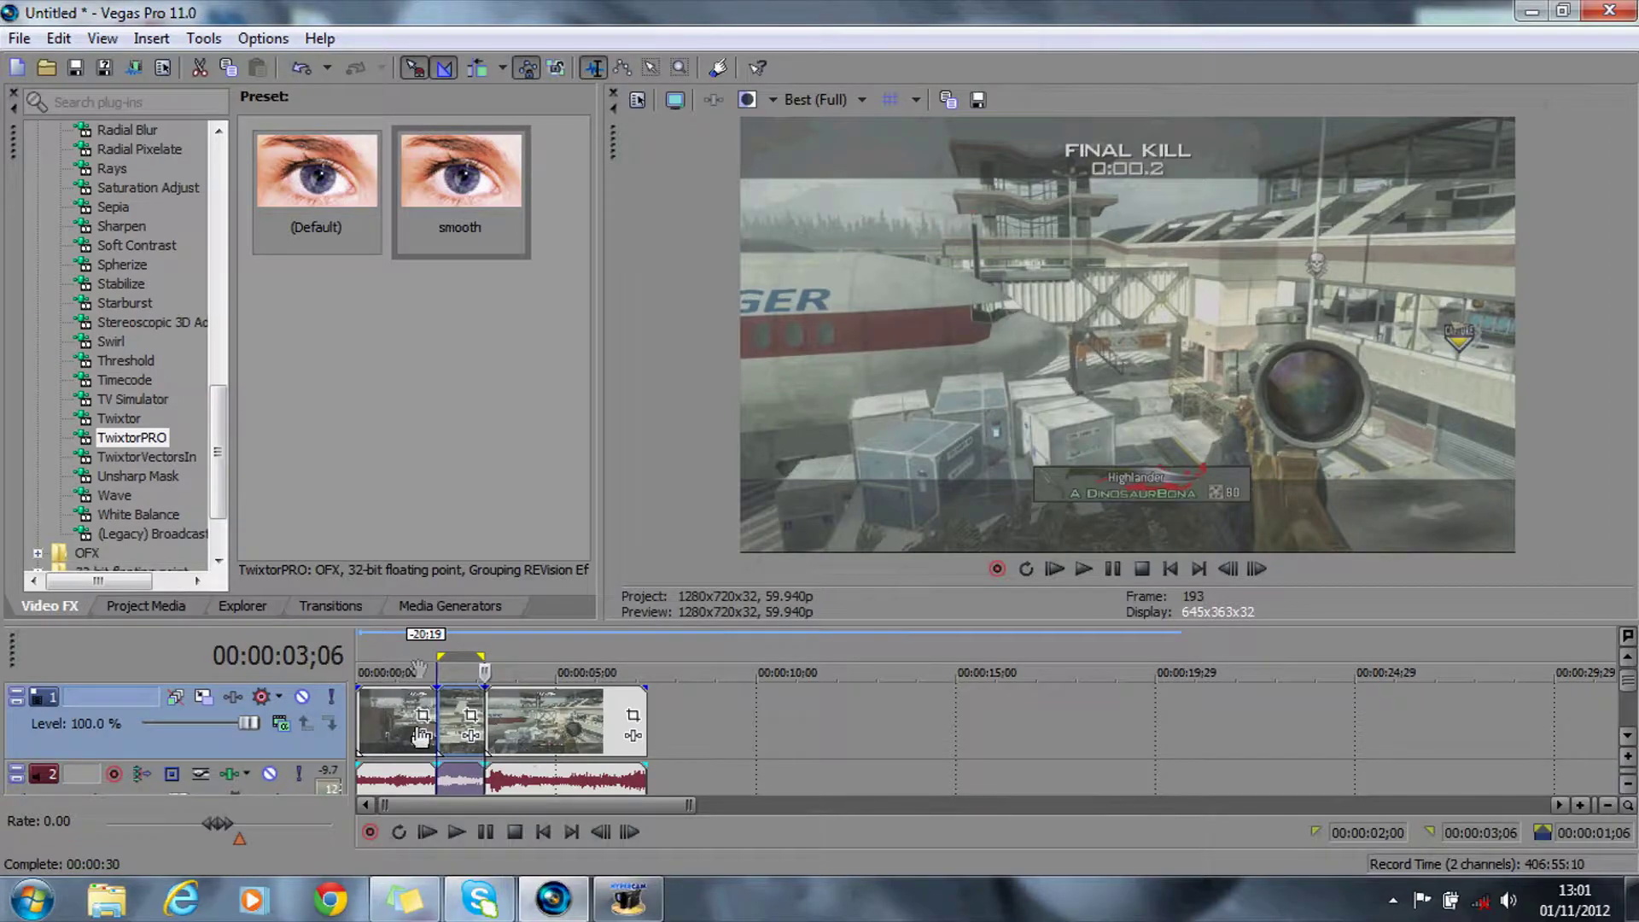
{"action": "left_click", "coordinate": [103, 70]}
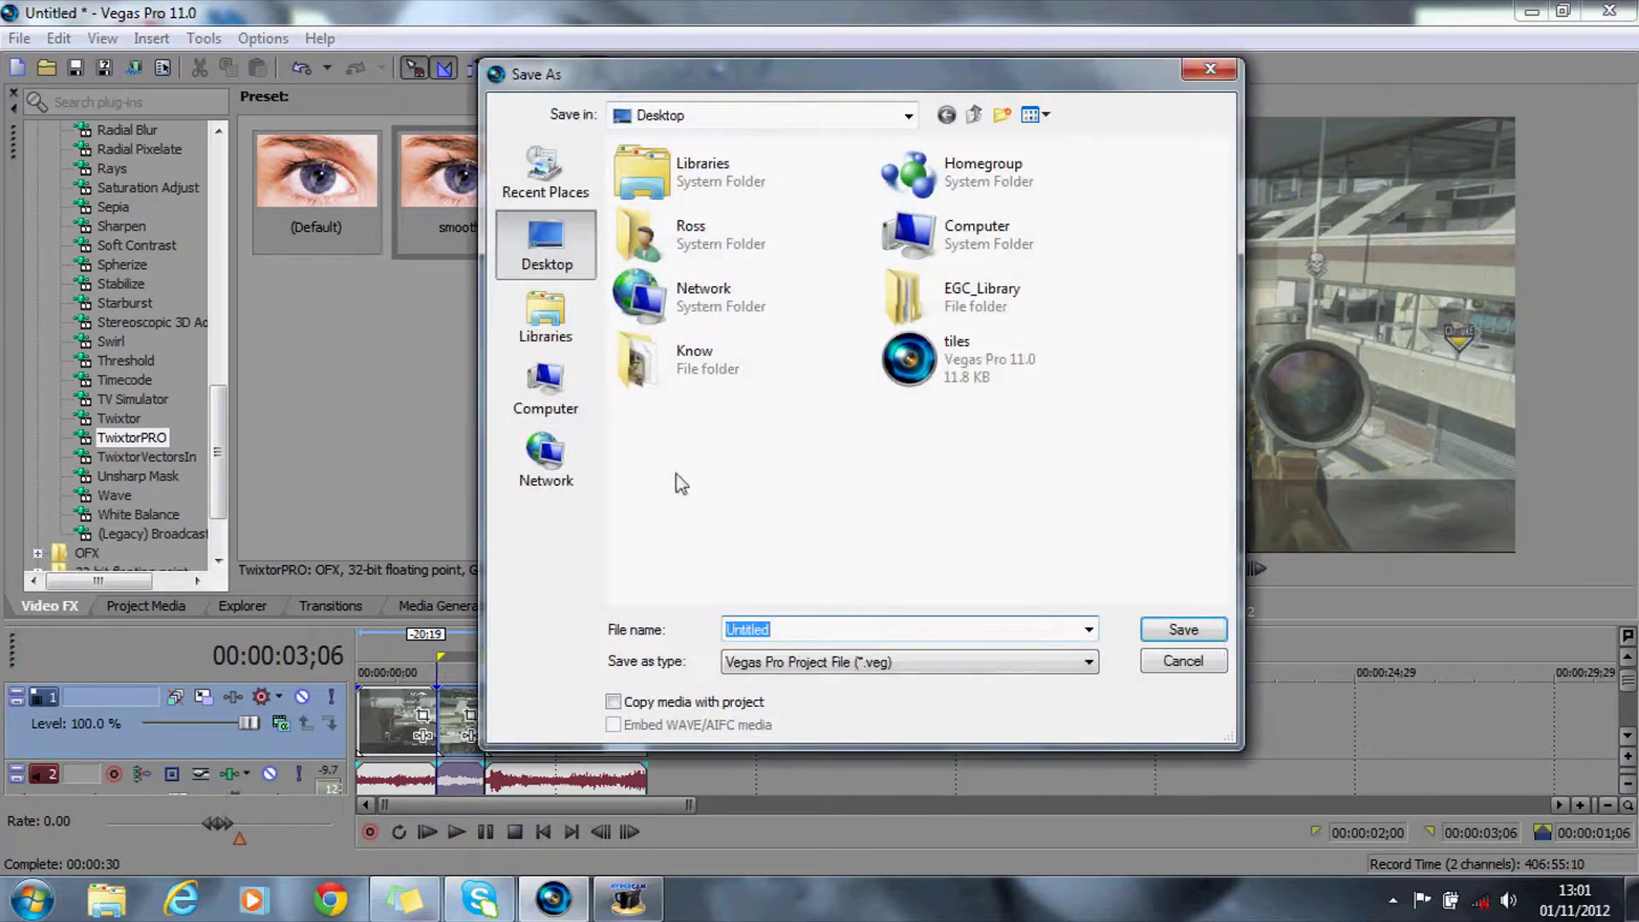
Step: Save the project over the existing tiles.veg on the Desktop
{"action": "type", "text": "TILES"}
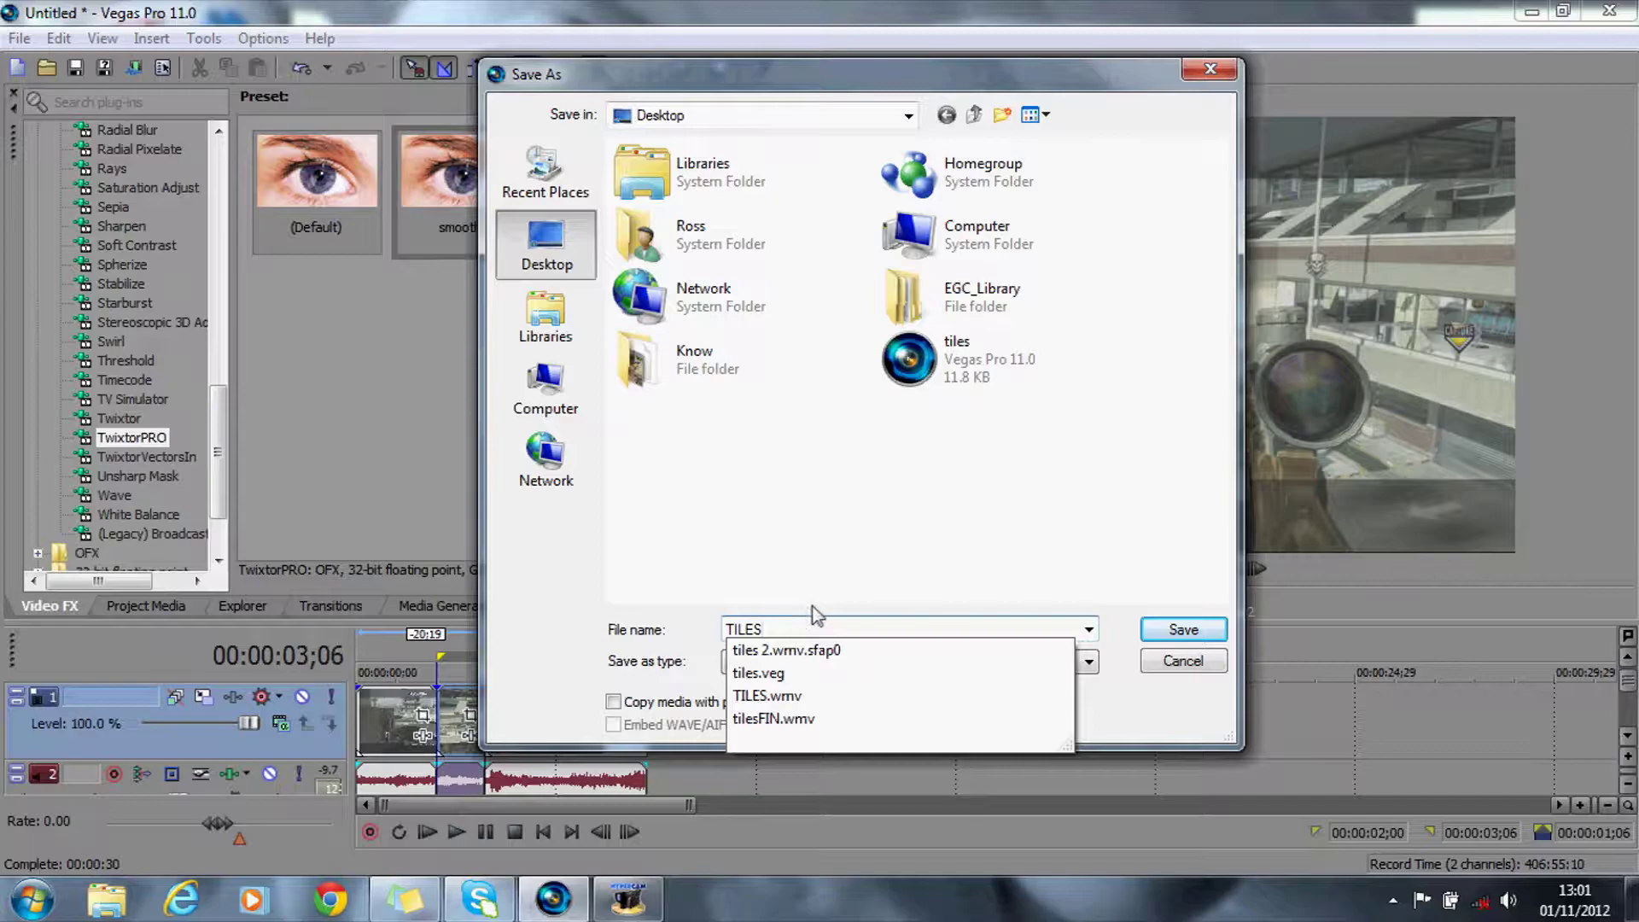
{"action": "left_click", "coordinate": [1015, 357]}
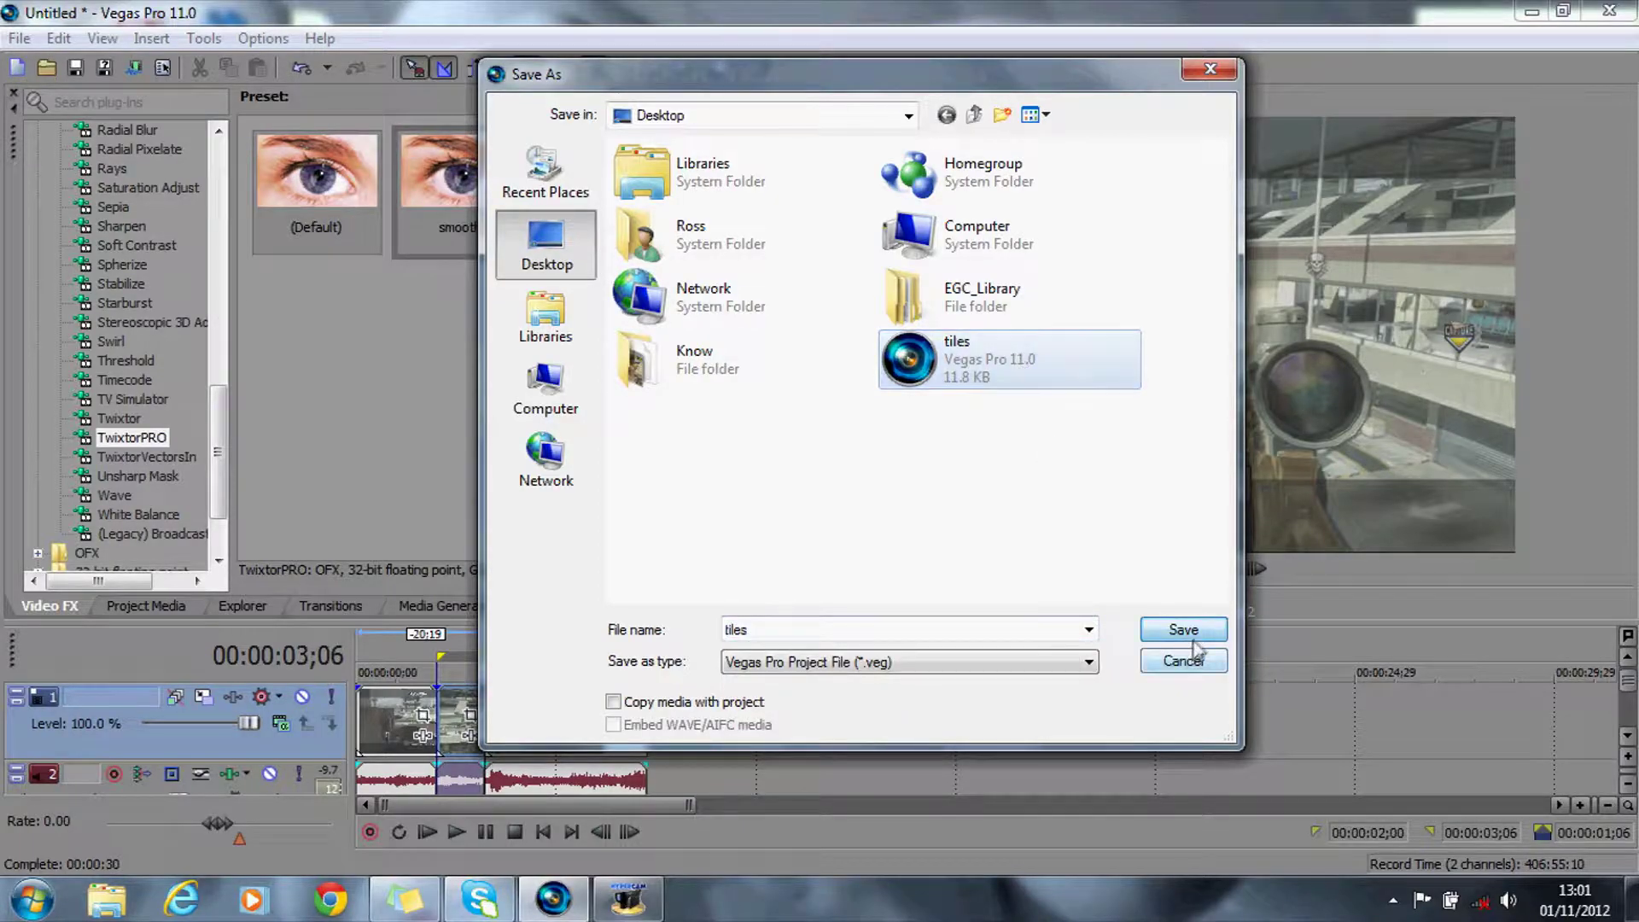
{"action": "left_click", "coordinate": [1192, 638]}
{"action": "left_click", "coordinate": [893, 459]}
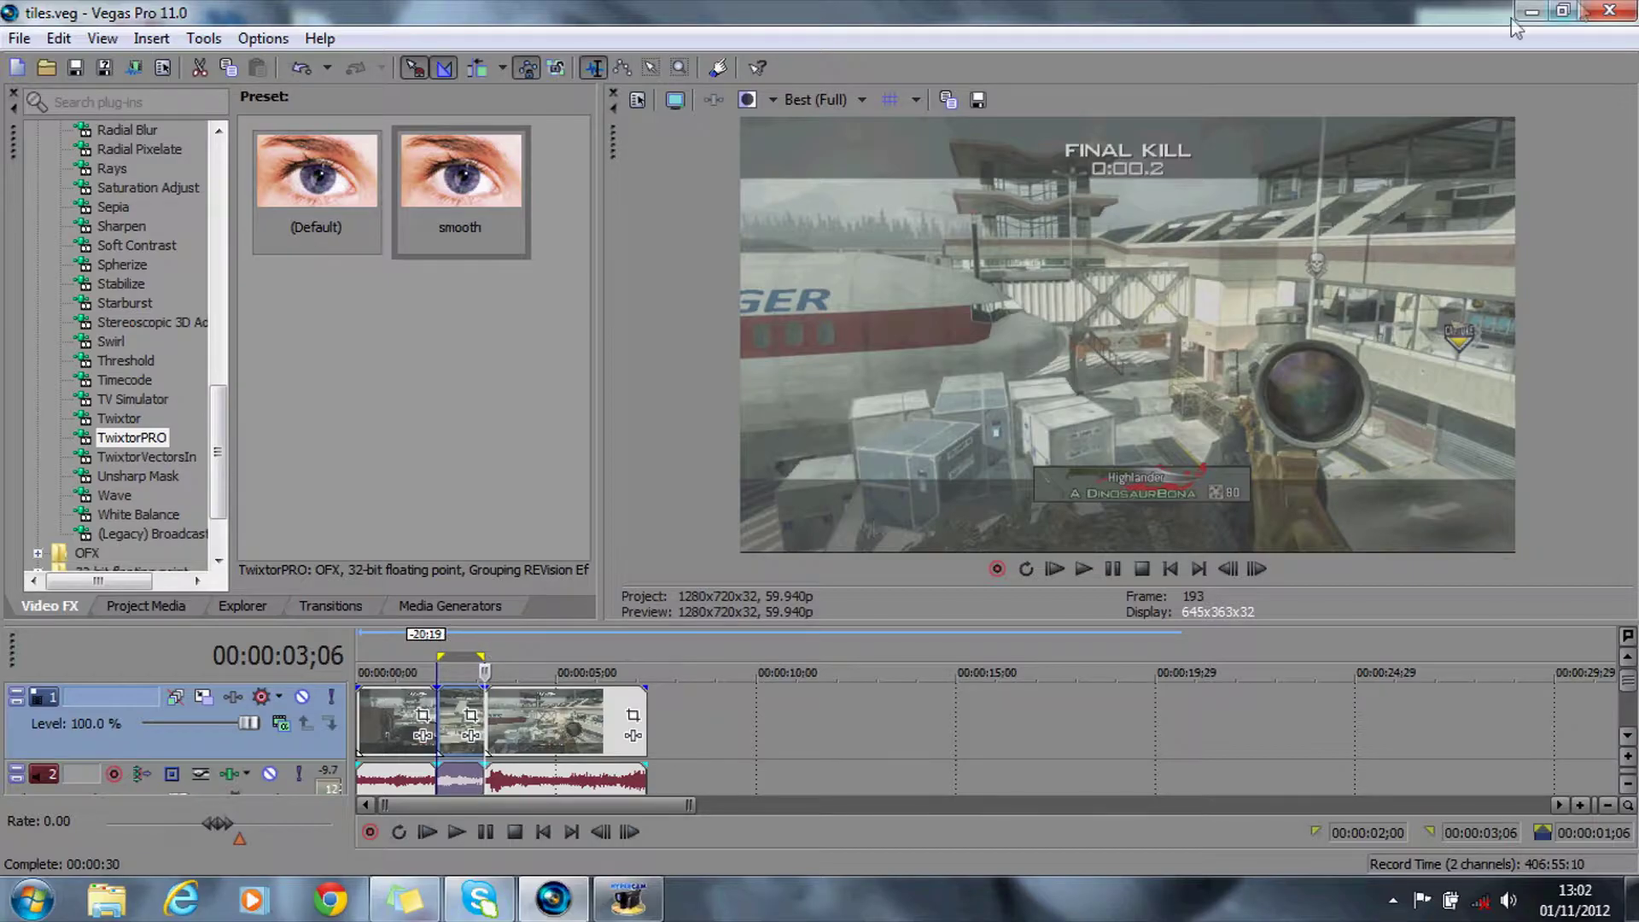
{"action": "left_click", "coordinate": [19, 38]}
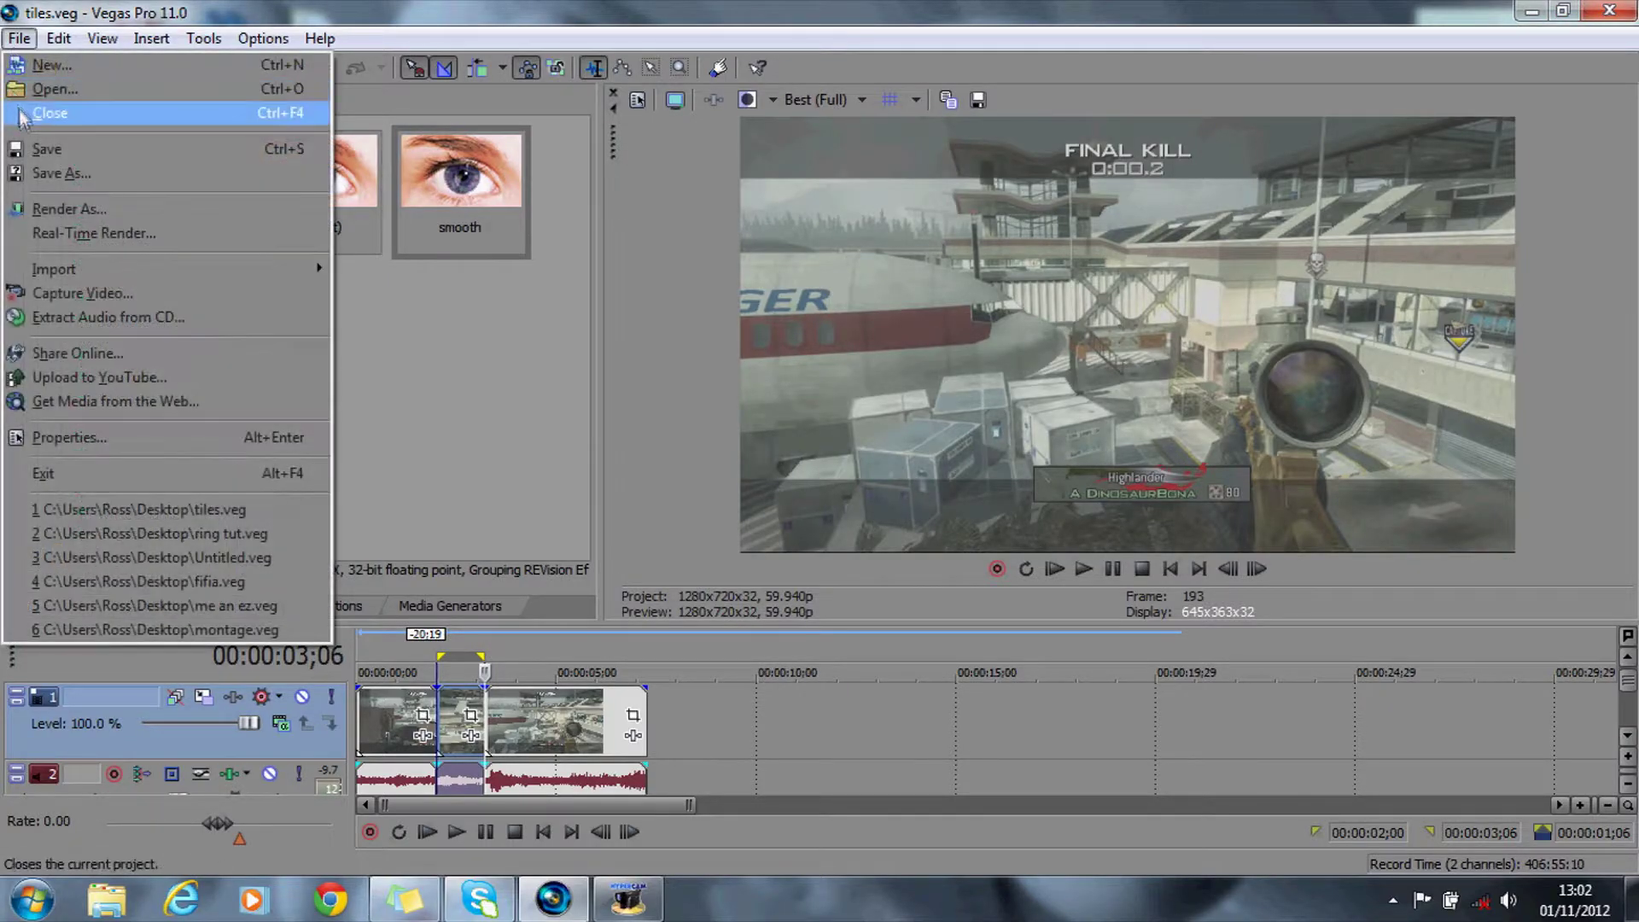
Step: Close the project, open TILES.wmv from the Desktop, and return the cursor to 00:00:00;00
{"action": "left_click", "coordinate": [47, 112]}
{"action": "left_click", "coordinate": [46, 68]}
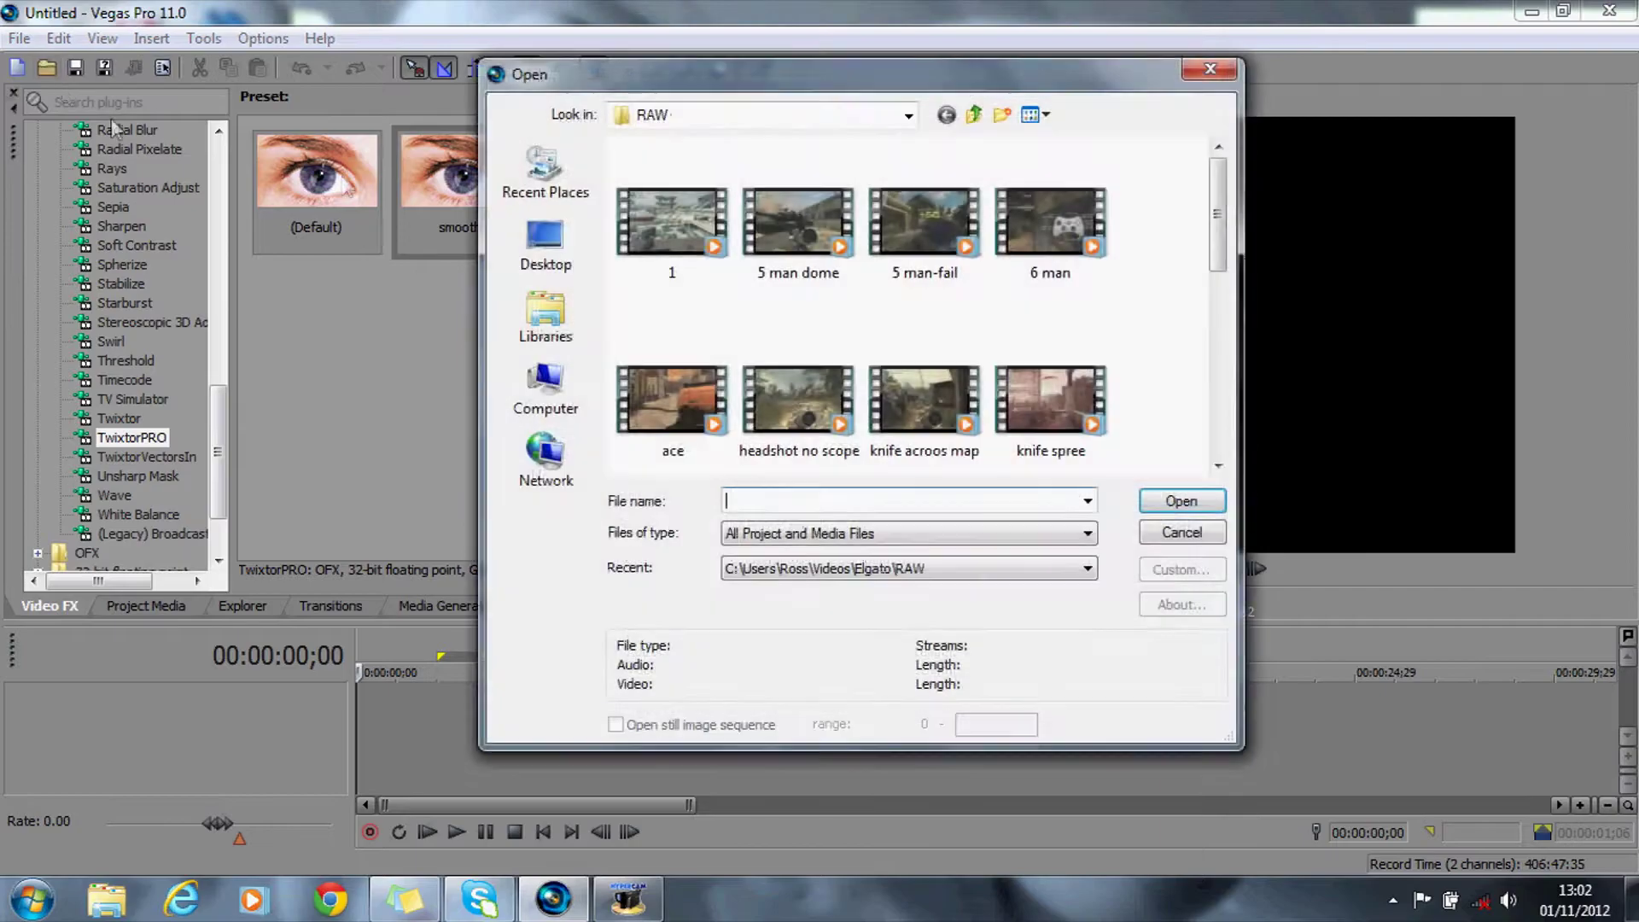
{"action": "left_click", "coordinate": [545, 244]}
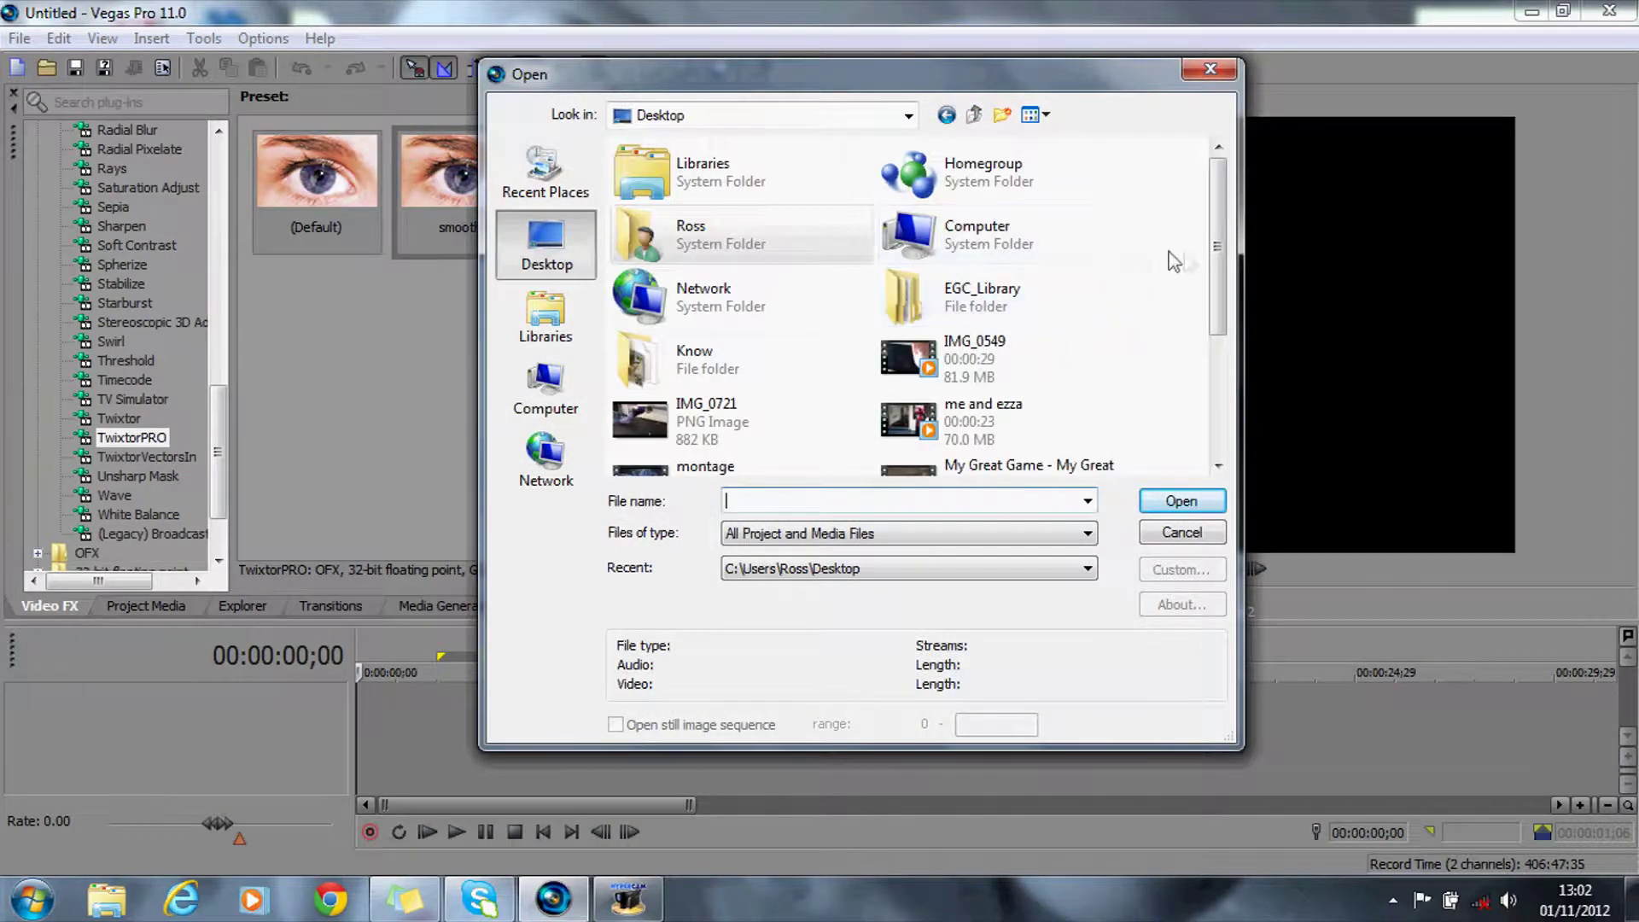
{"action": "left_click_drag", "start_coordinate": [1217, 256], "coordinate": [1222, 373]}
{"action": "left_click", "coordinate": [1007, 389]}
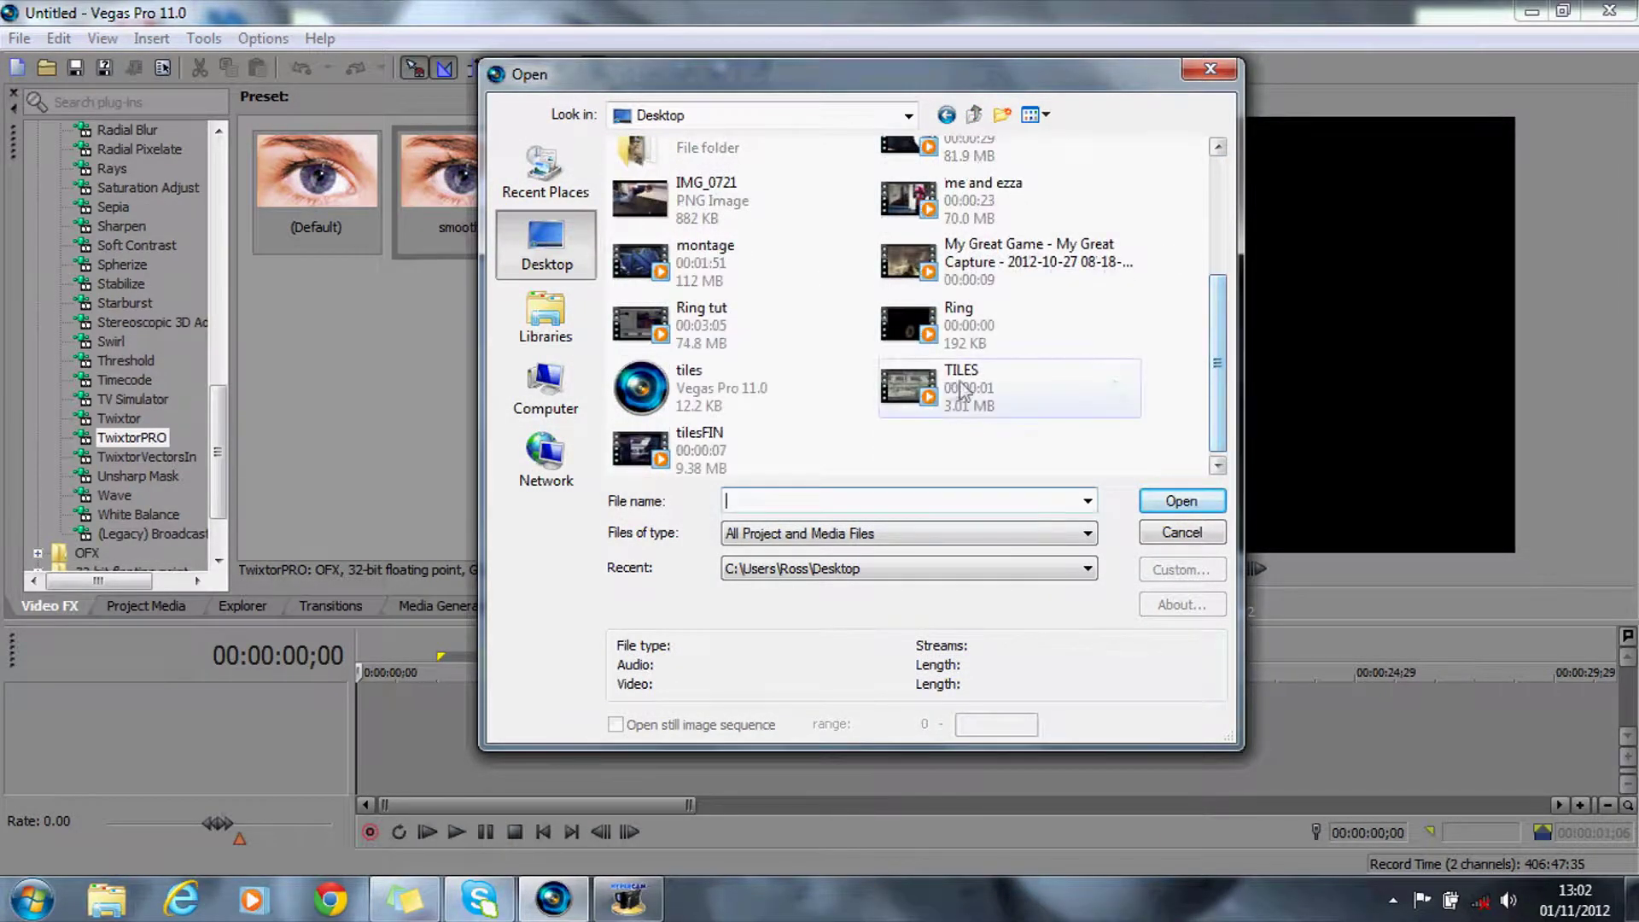
{"action": "left_click", "coordinate": [1152, 500]}
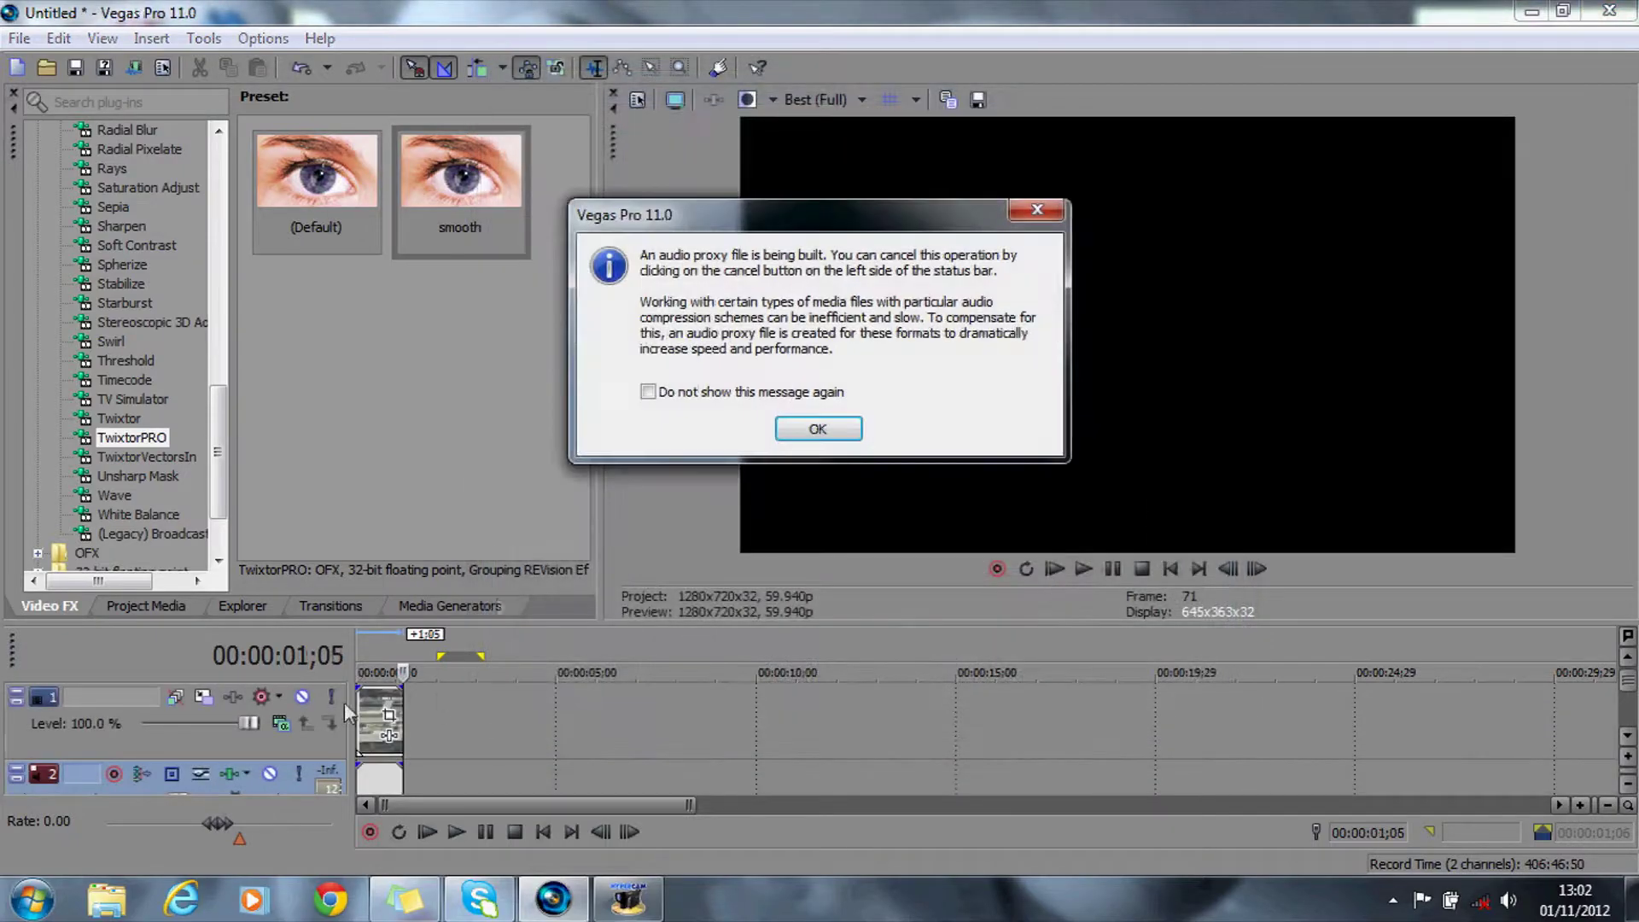
{"action": "left_click", "coordinate": [829, 431]}
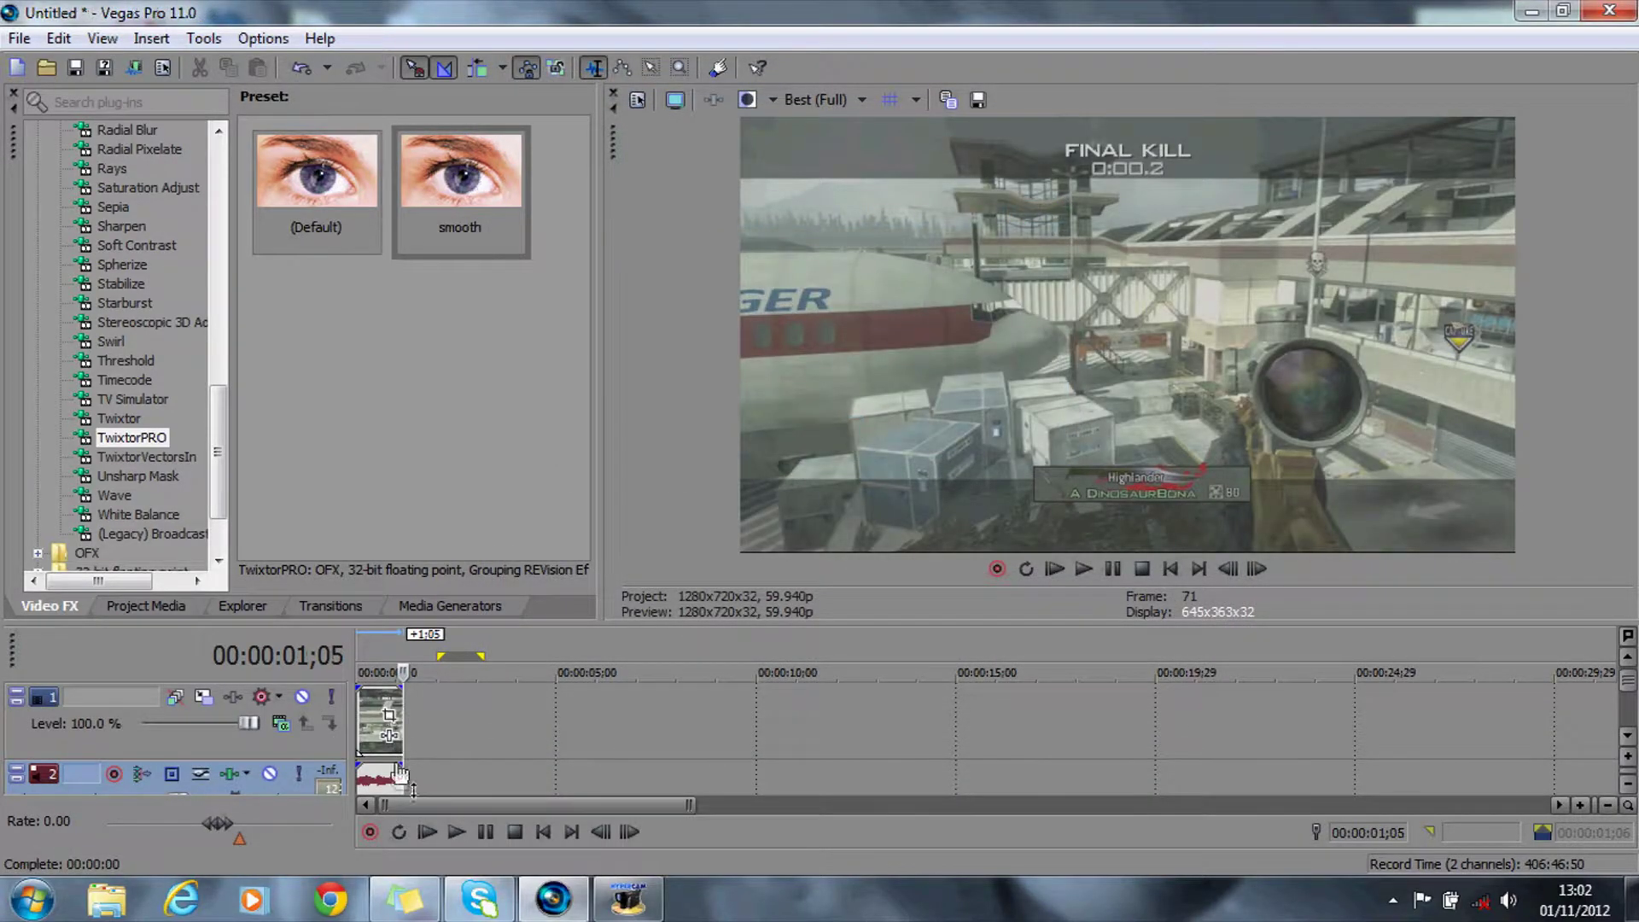
{"action": "left_click", "coordinate": [360, 639]}
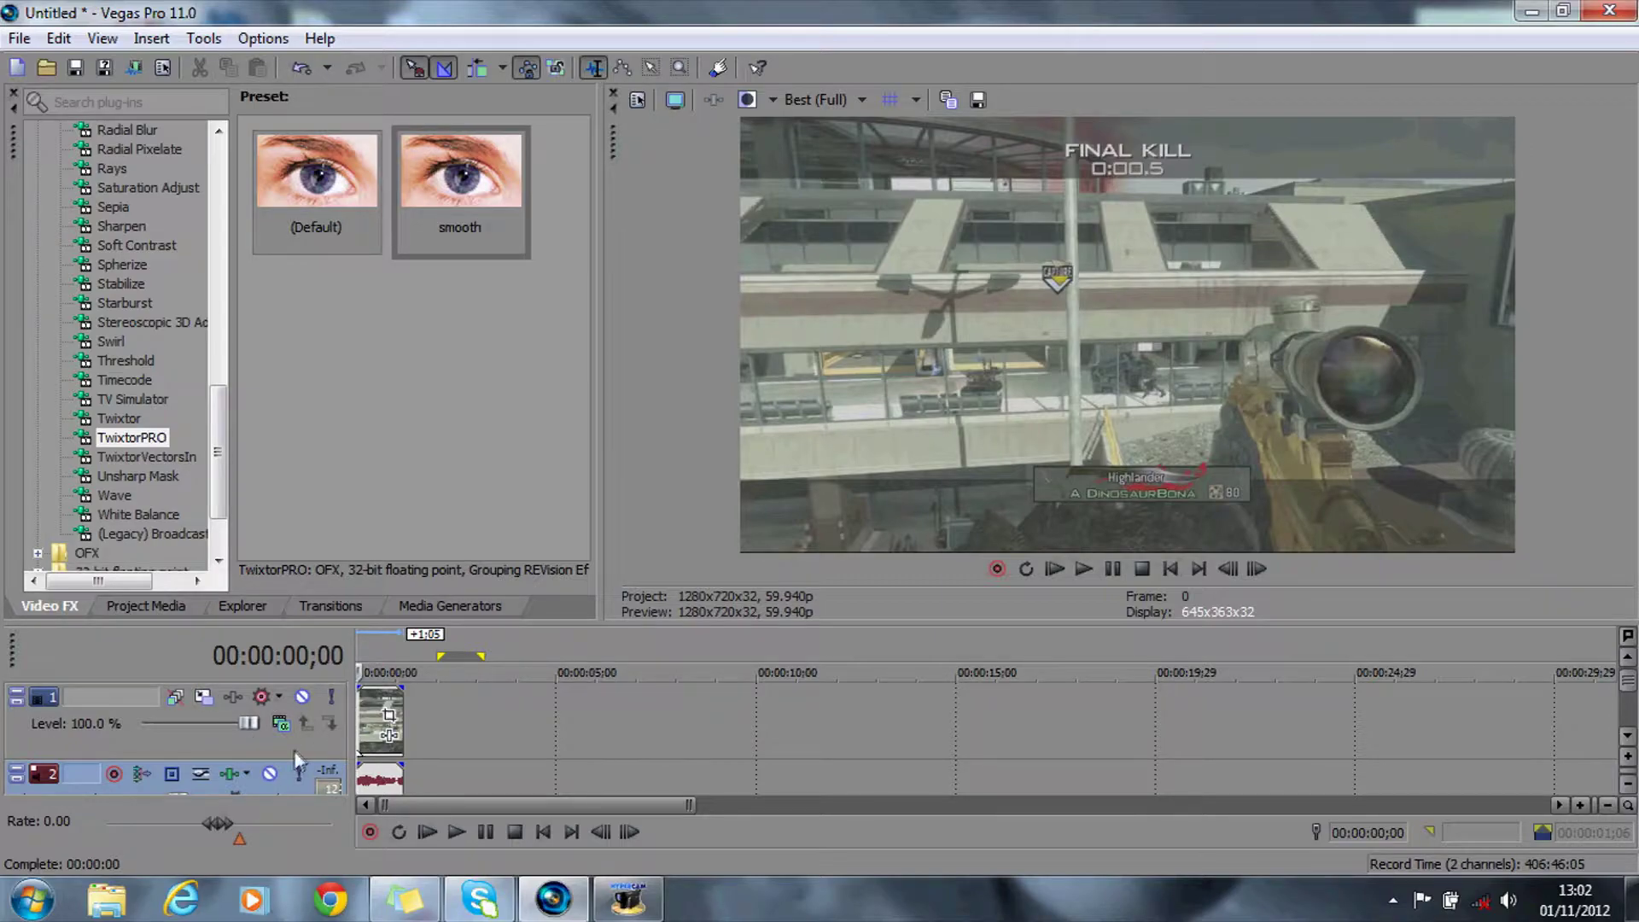
{"action": "left_click", "coordinate": [388, 735]}
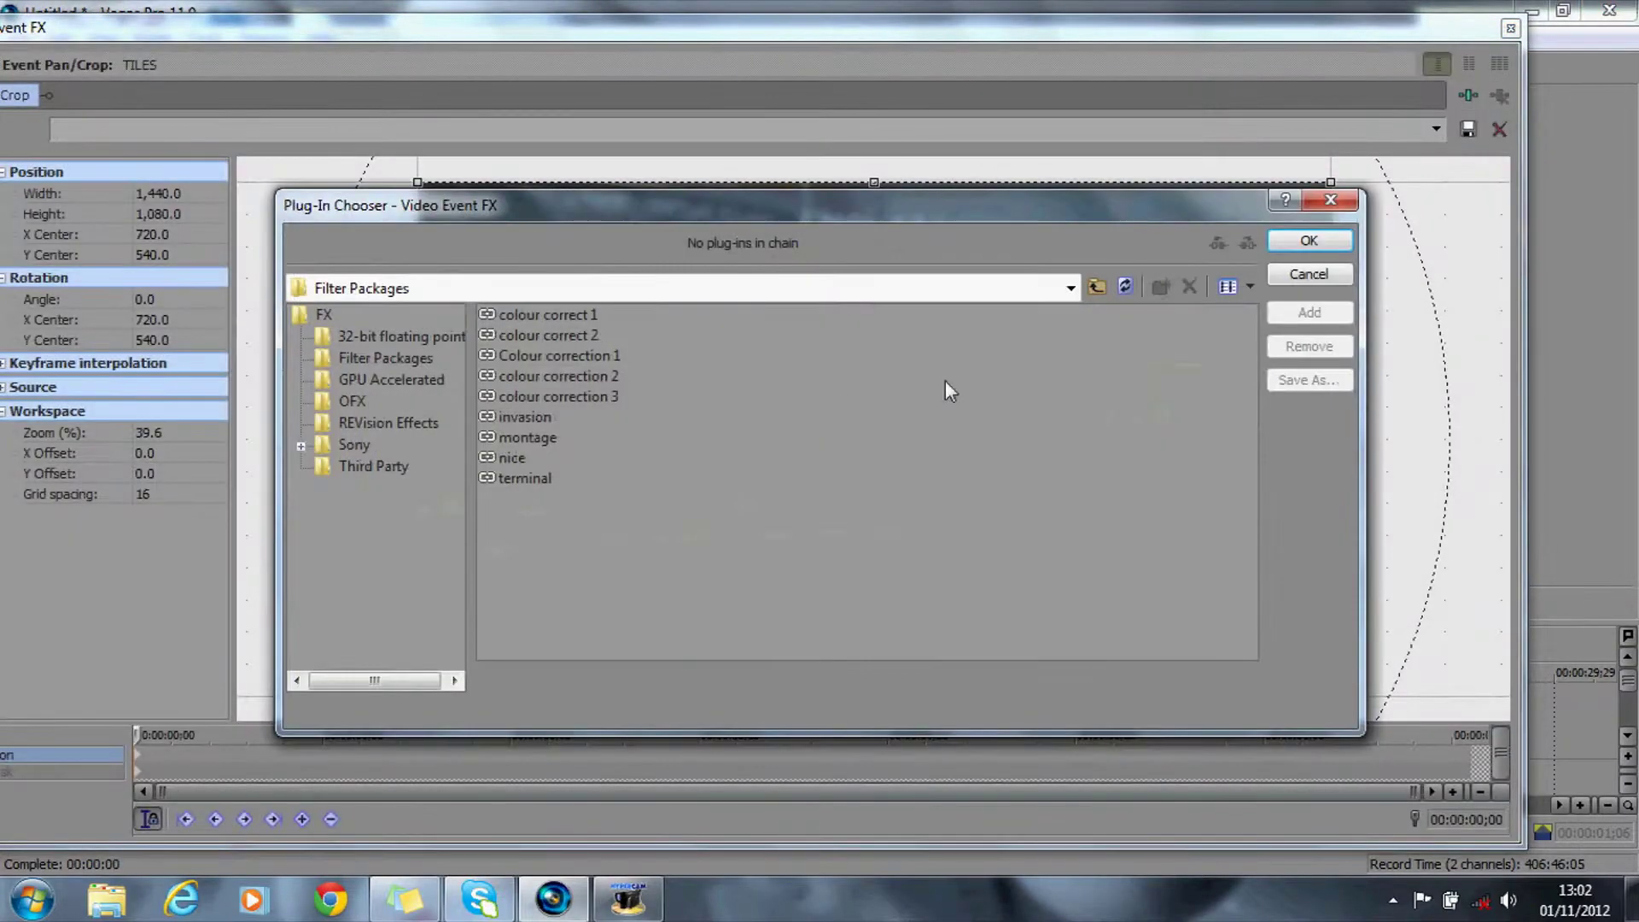
Step: Add Sony Unsharp Mask with the Light preset to the TILES clip
{"action": "left_click", "coordinate": [337, 318]}
{"action": "left_click_drag", "start_coordinate": [832, 652], "coordinate": [1021, 657]}
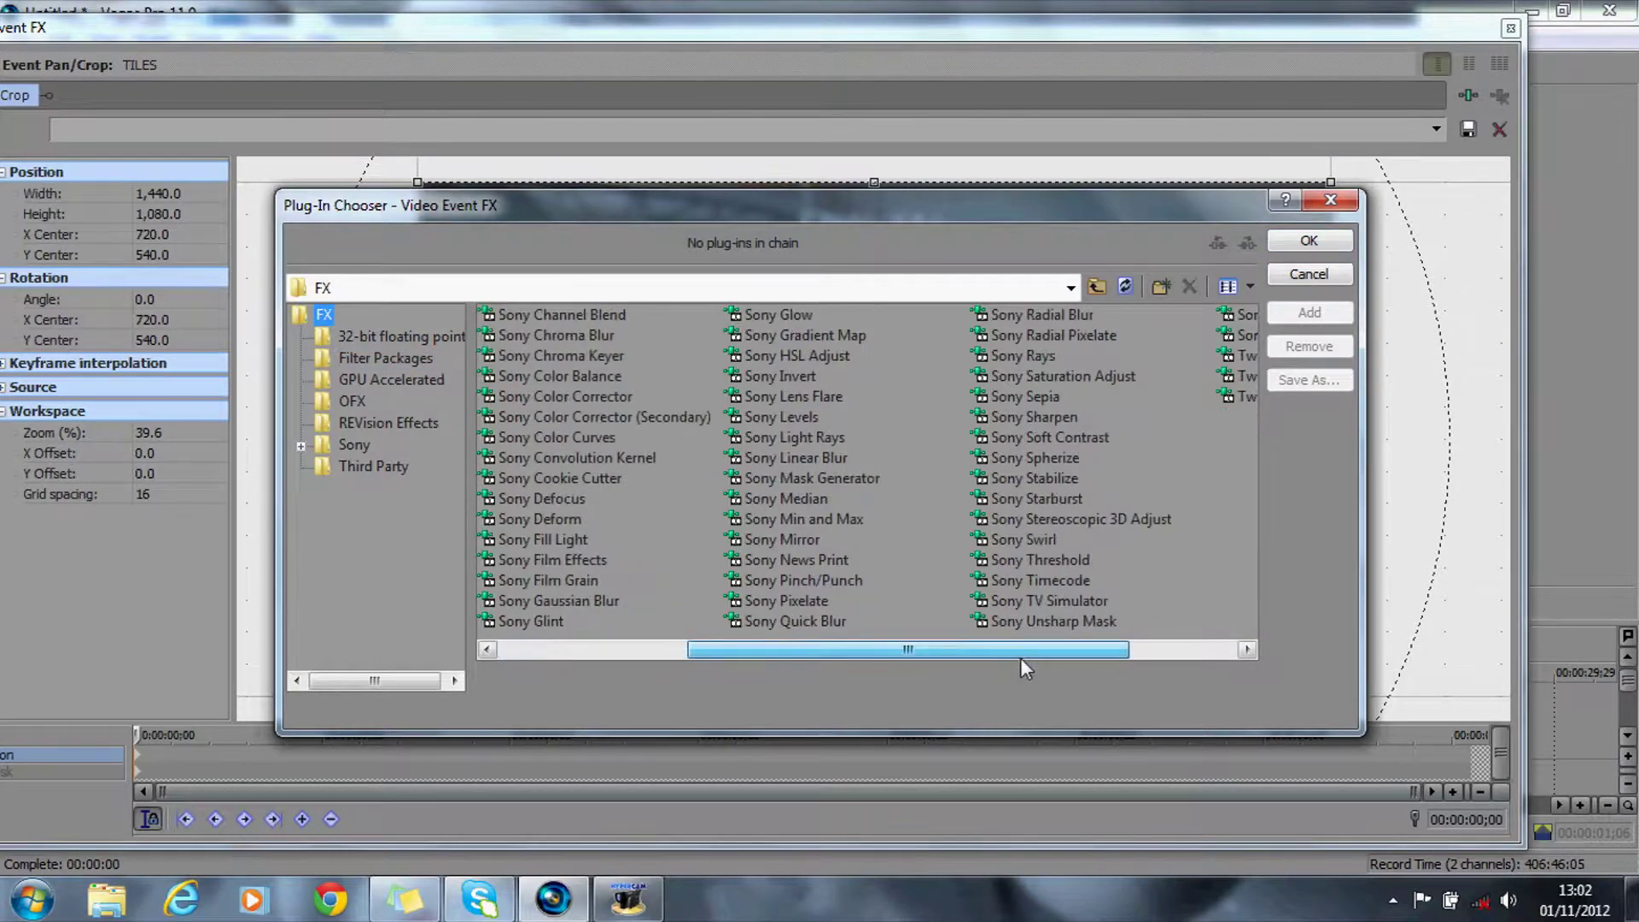
{"action": "left_click", "coordinate": [1052, 622]}
{"action": "left_click", "coordinate": [1309, 313]}
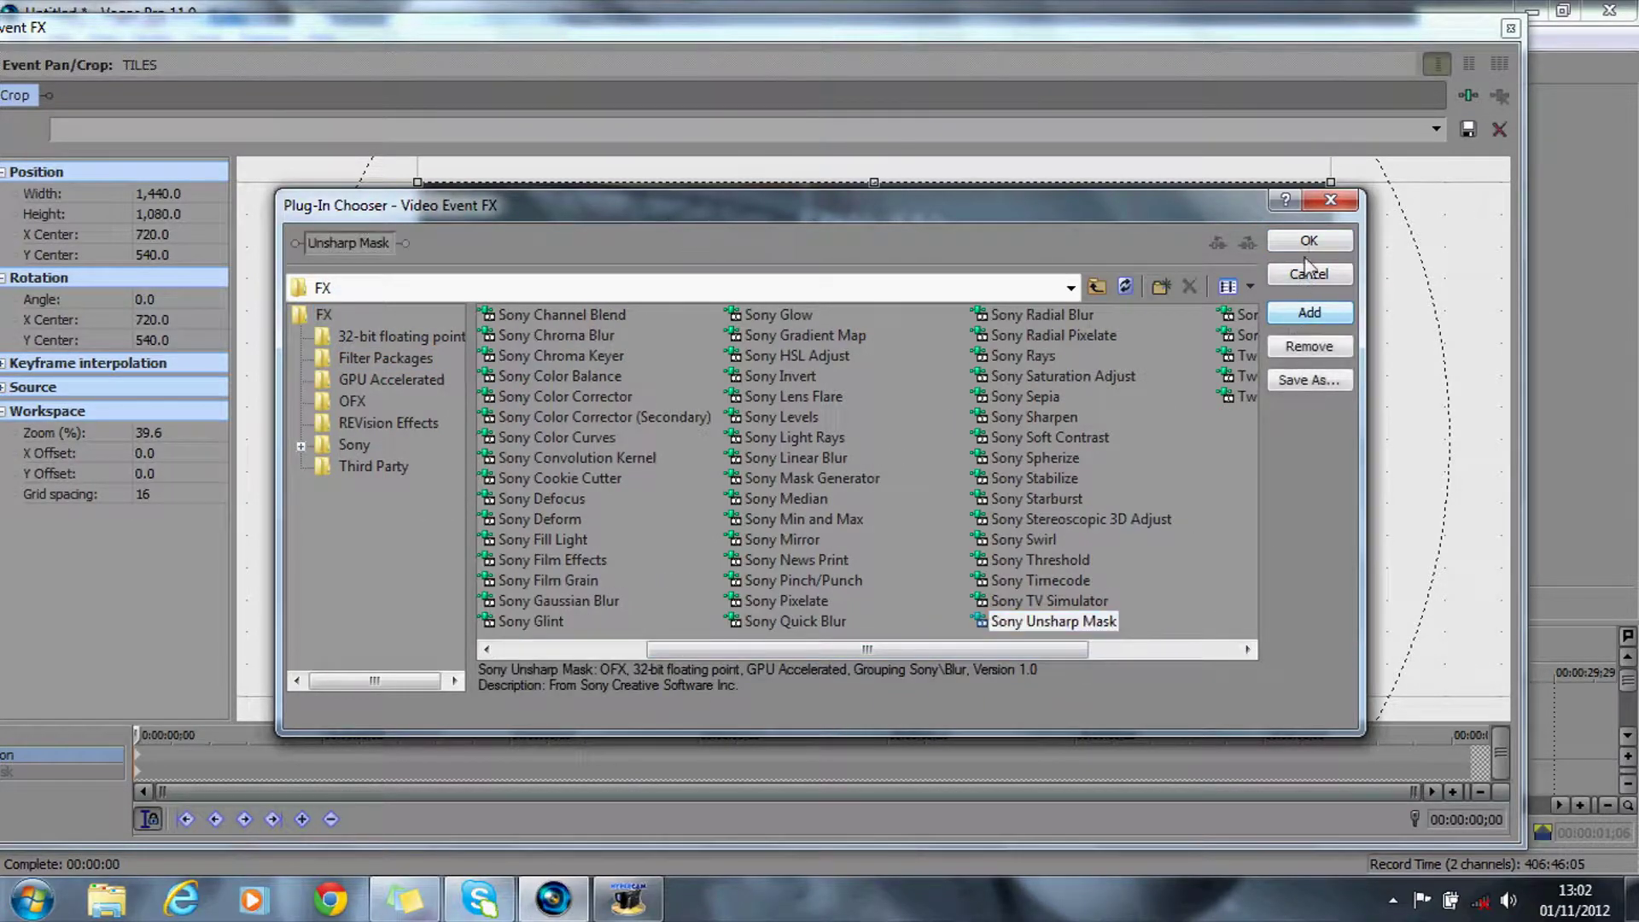
{"action": "left_click", "coordinate": [1308, 239]}
{"action": "left_click", "coordinate": [1436, 129]}
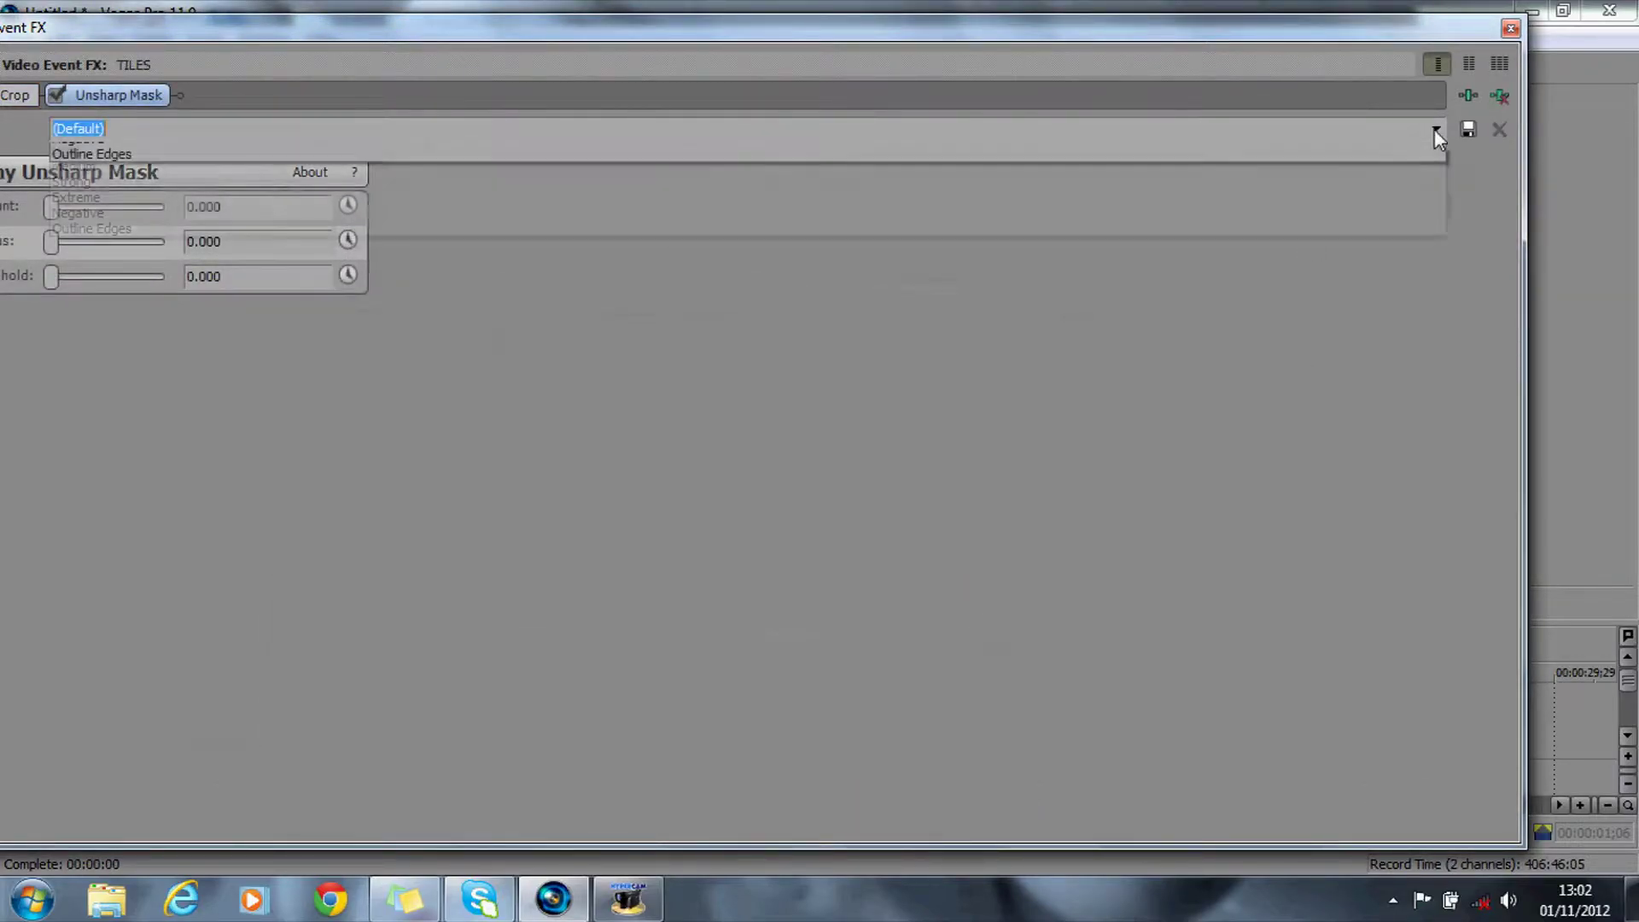
{"action": "left_click", "coordinate": [1328, 168]}
{"action": "left_click", "coordinate": [1510, 28]}
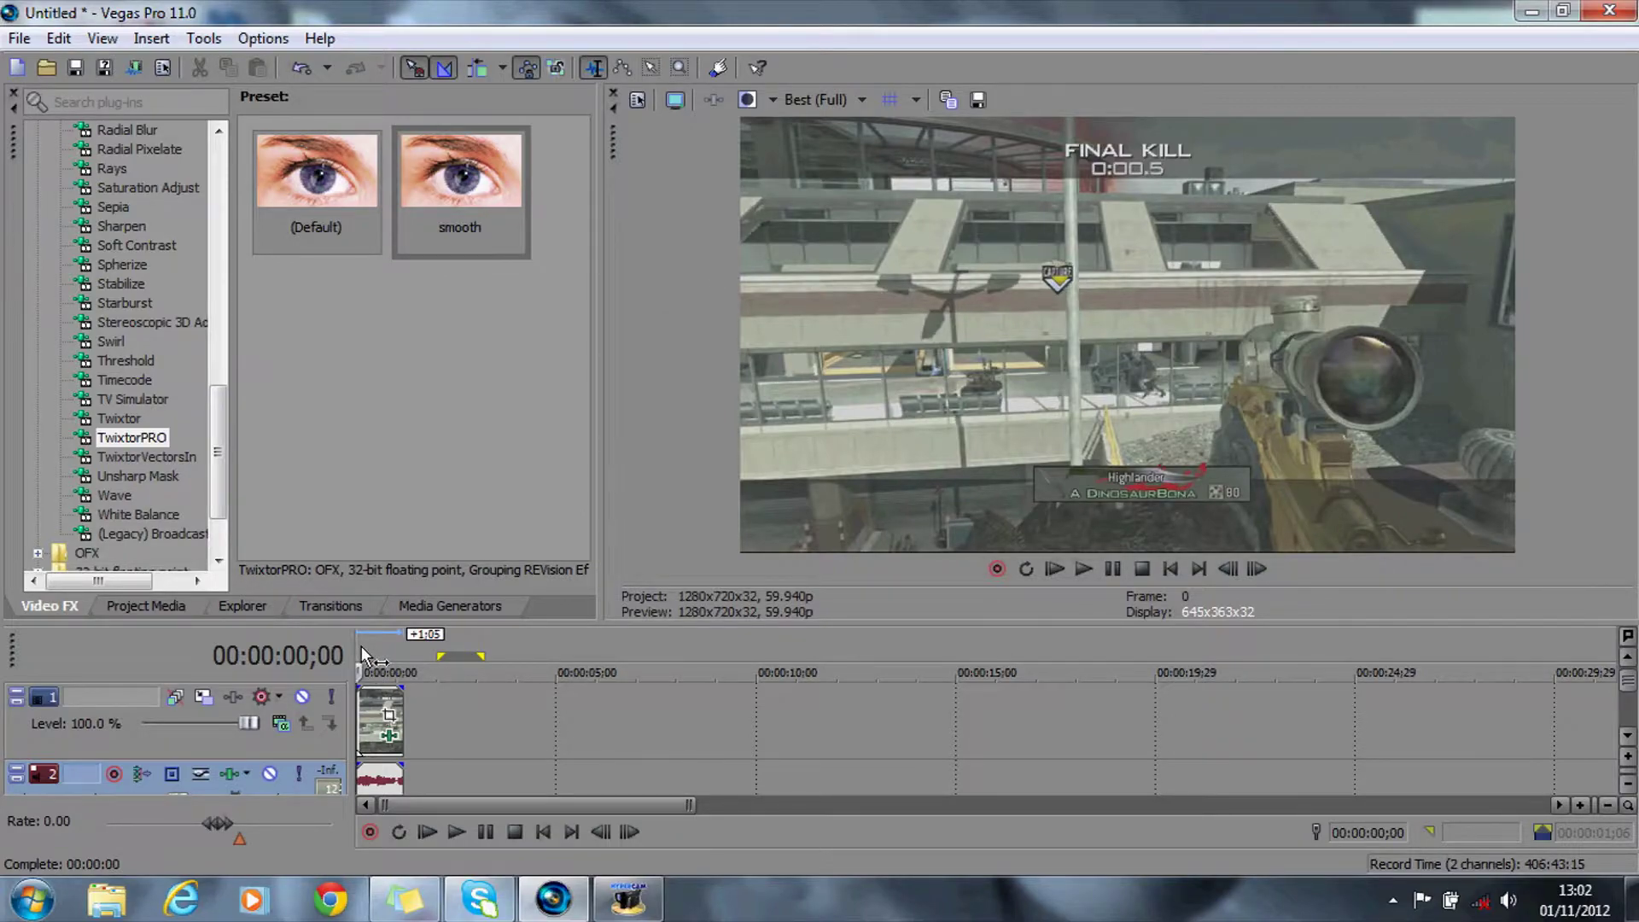
Step: Delete the audio track and insert empty video tracks above the TILES track
{"action": "right_click", "coordinate": [420, 786]}
{"action": "left_click", "coordinate": [494, 616]}
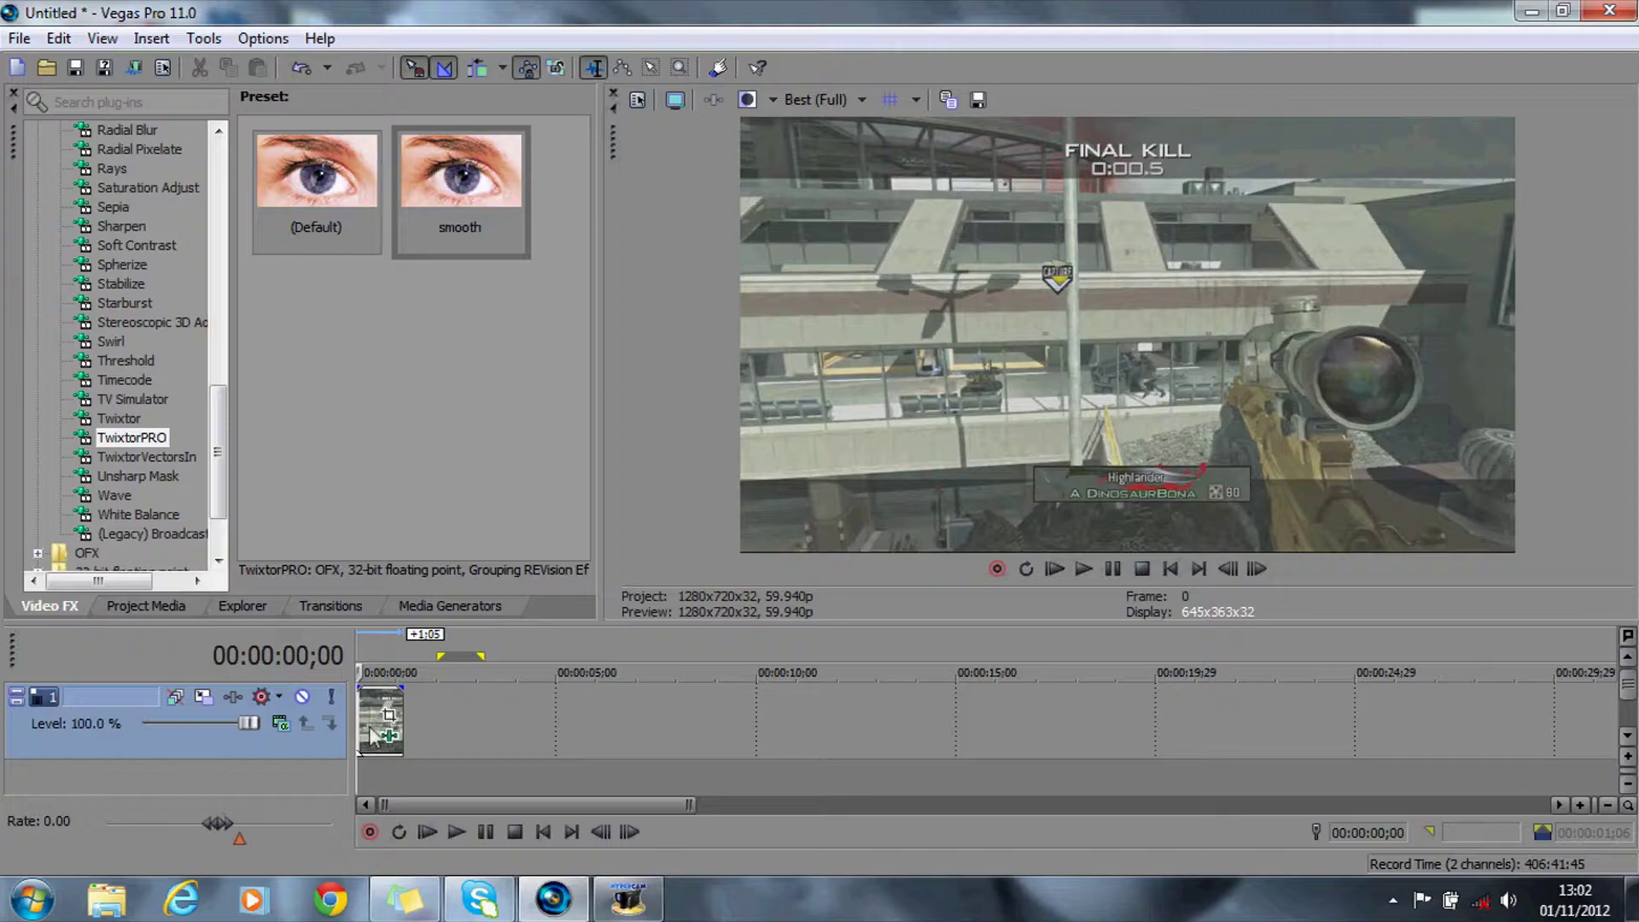
{"action": "right_click", "coordinate": [326, 776]}
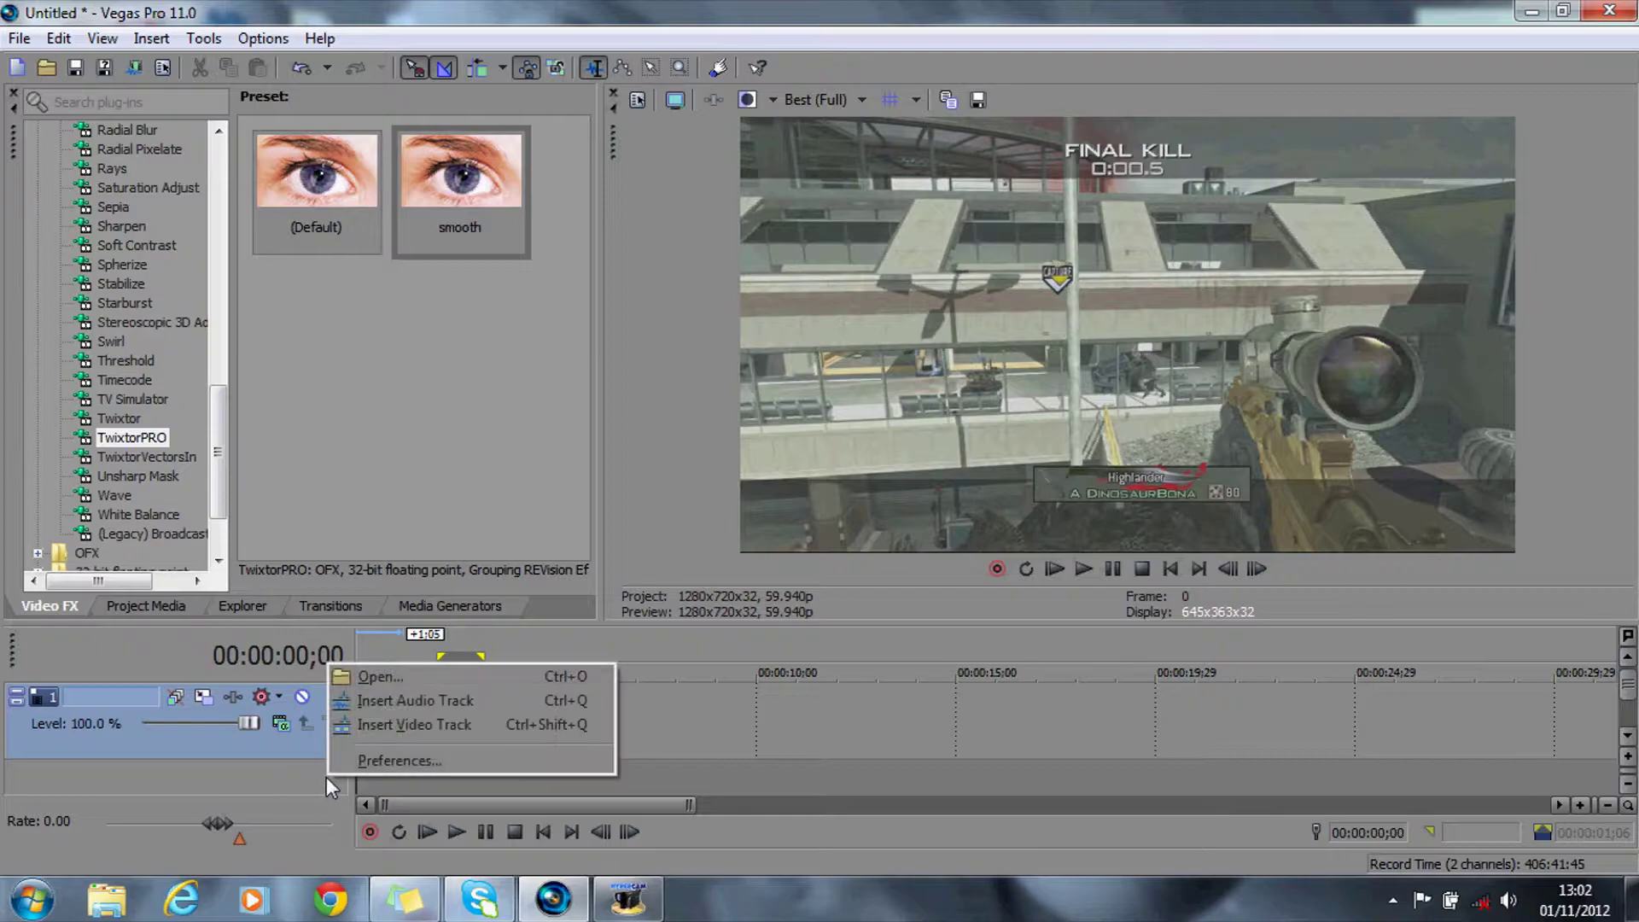
{"action": "left_click", "coordinate": [406, 724]}
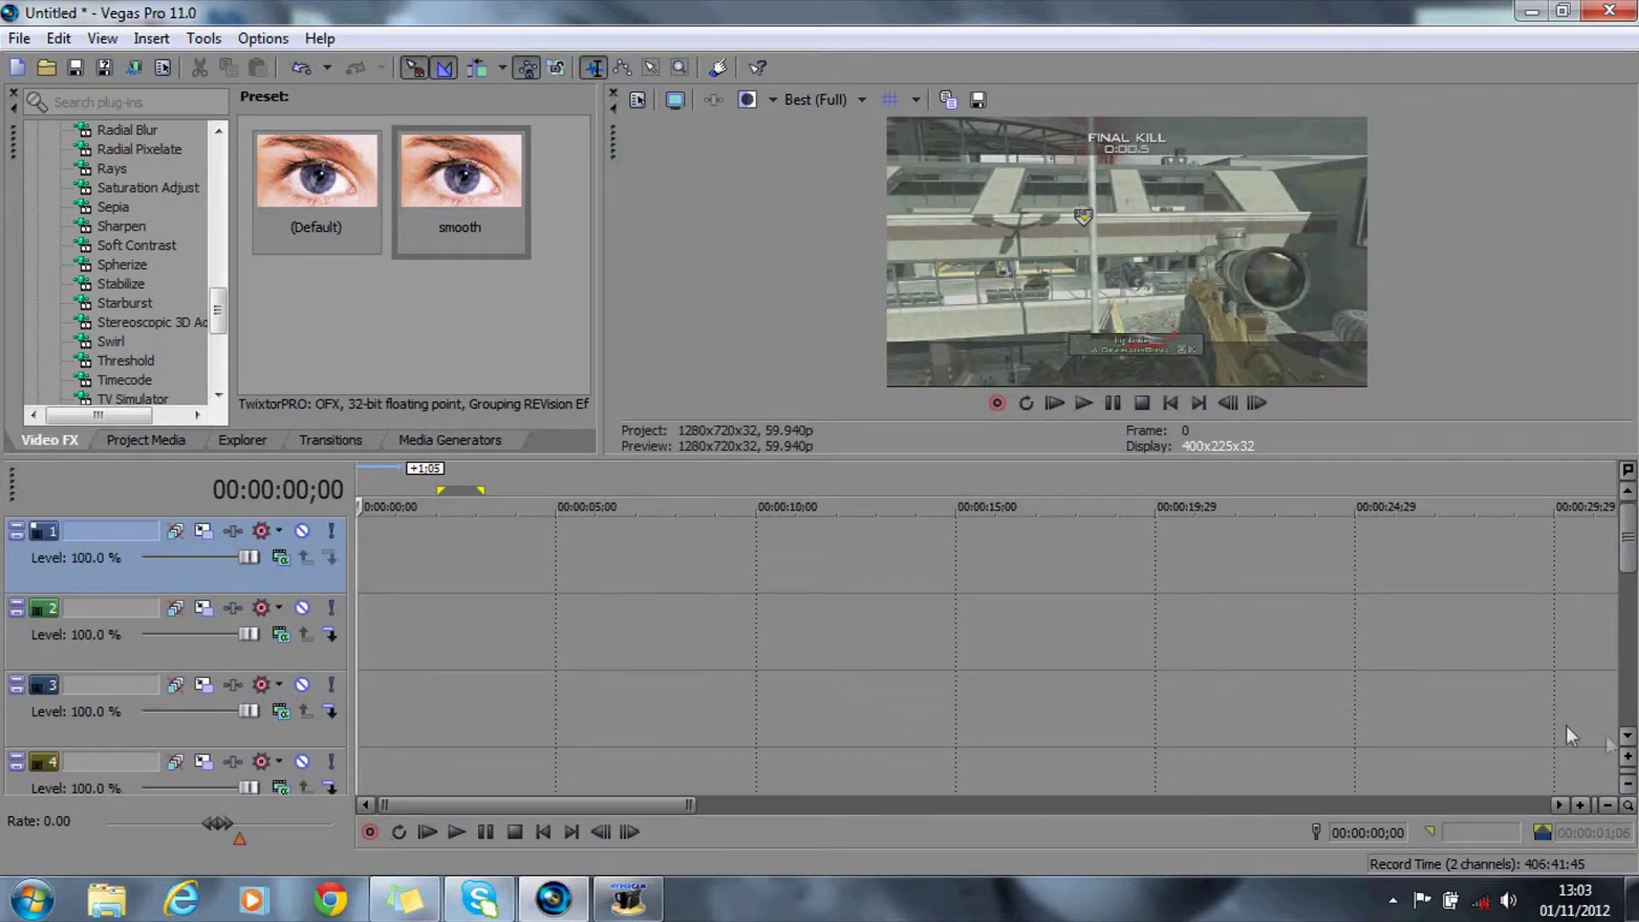
{"action": "left_click", "coordinate": [1626, 736]}
Step: Drag copies of the TILES clip up so tracks 1–4 each start with a clip at 00:00:00;00
{"action": "left_click", "coordinate": [1626, 735]}
{"action": "left_click", "coordinate": [1627, 736]}
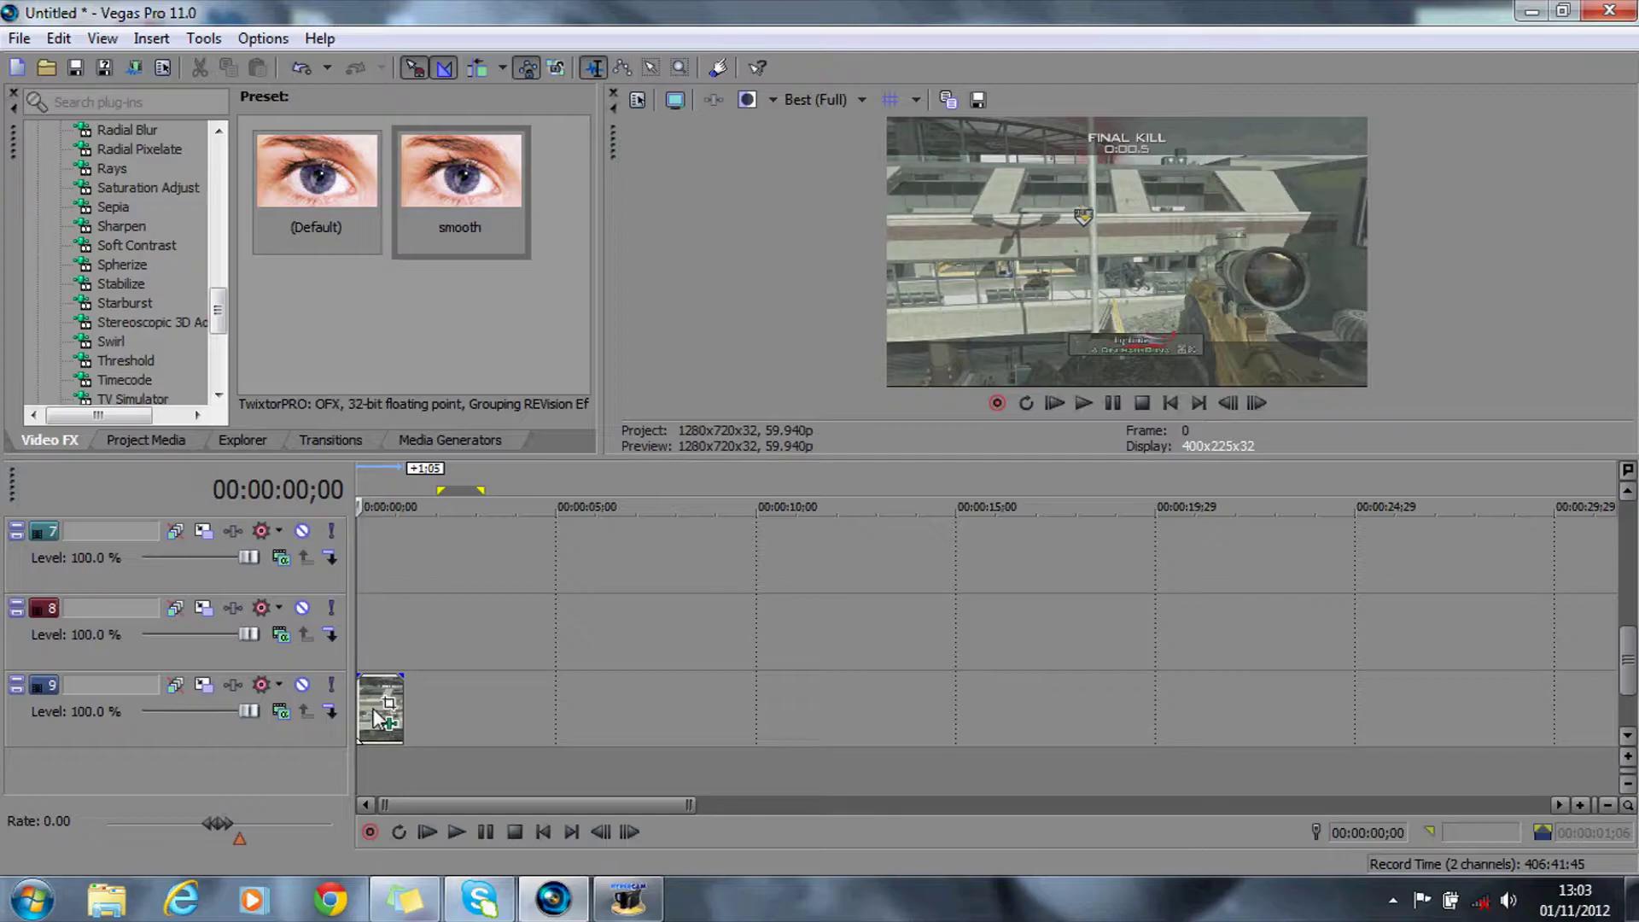
{"action": "left_click_drag", "start_coordinate": [377, 717], "coordinate": [375, 557]}
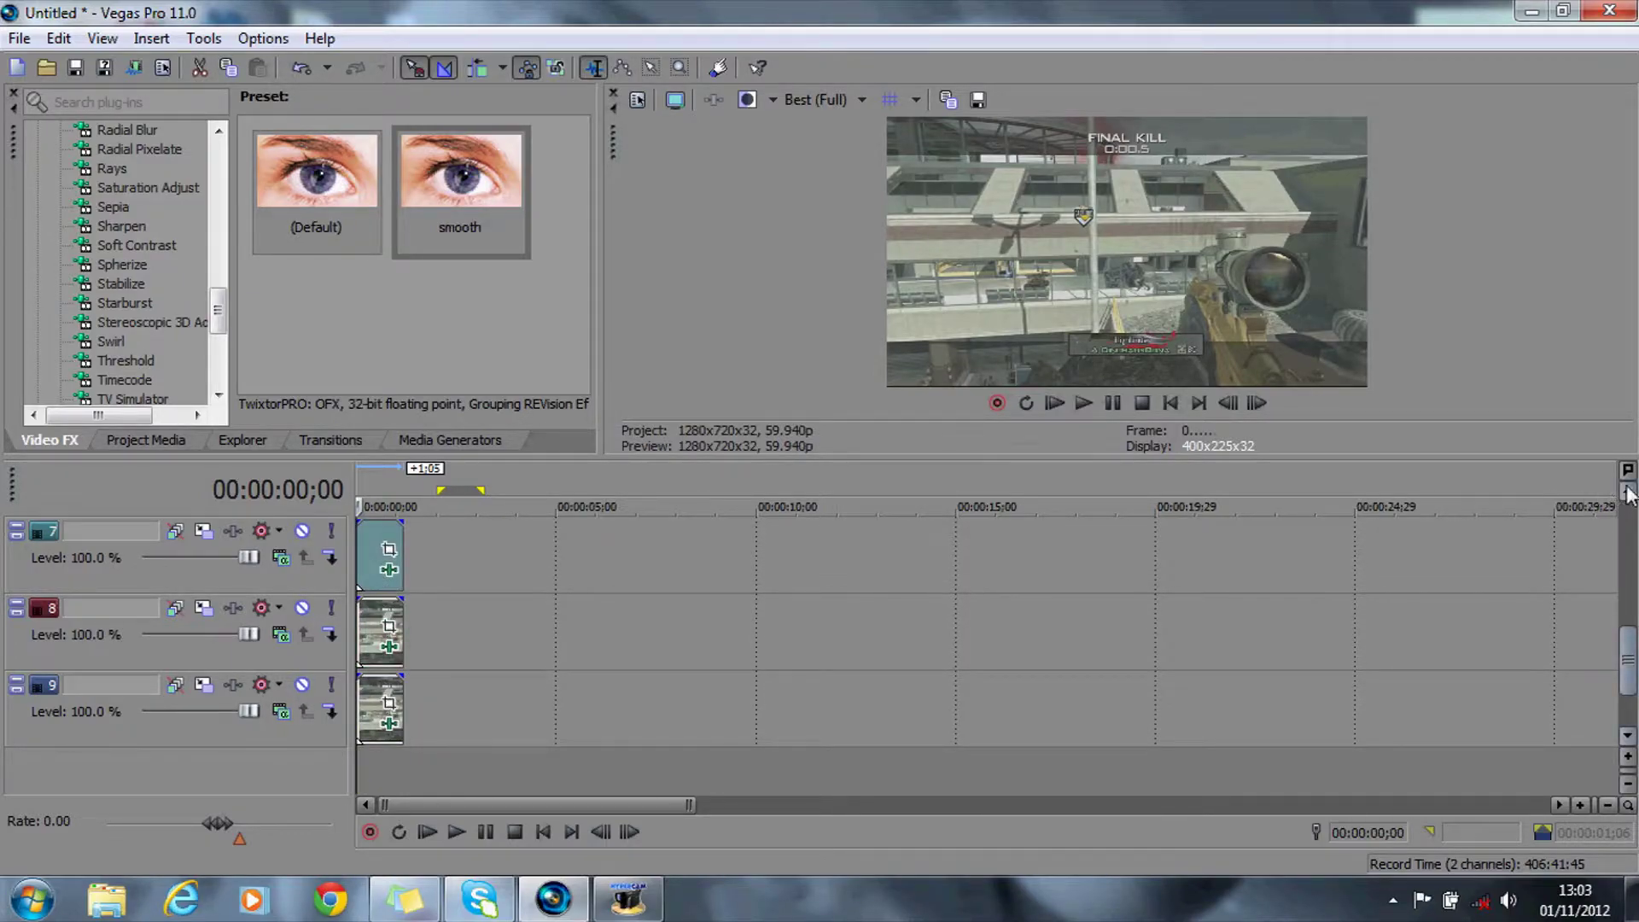
{"action": "scroll", "coordinate": [1362, 564], "scroll_direction": "up", "scroll_amount": 3}
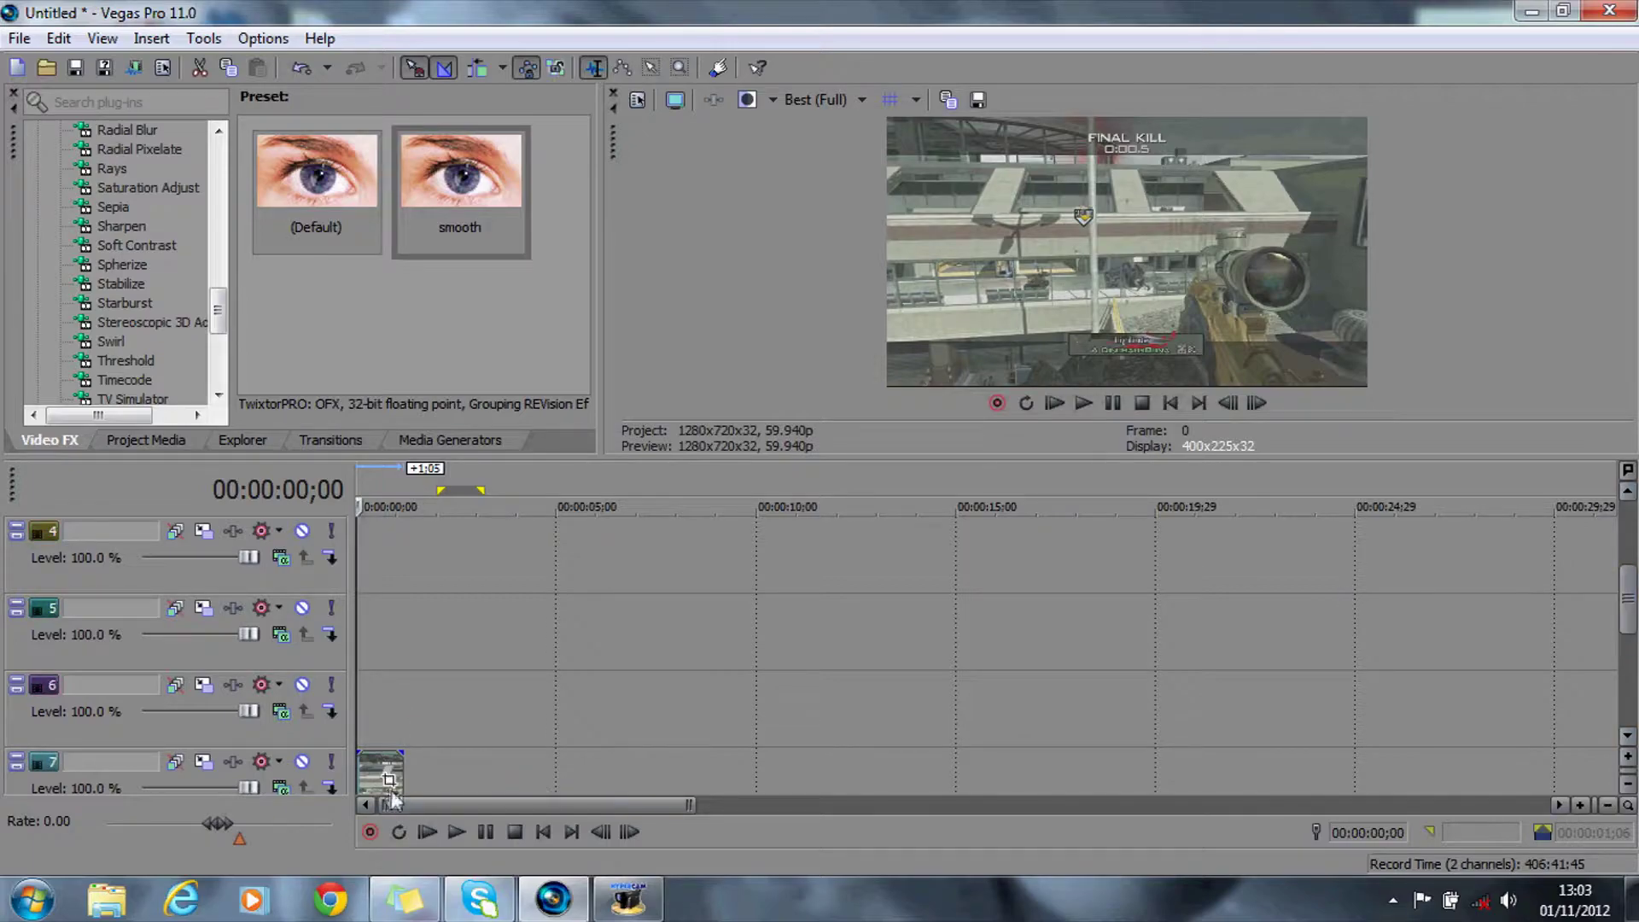
{"action": "left_click_drag", "start_coordinate": [384, 772], "coordinate": [360, 548]}
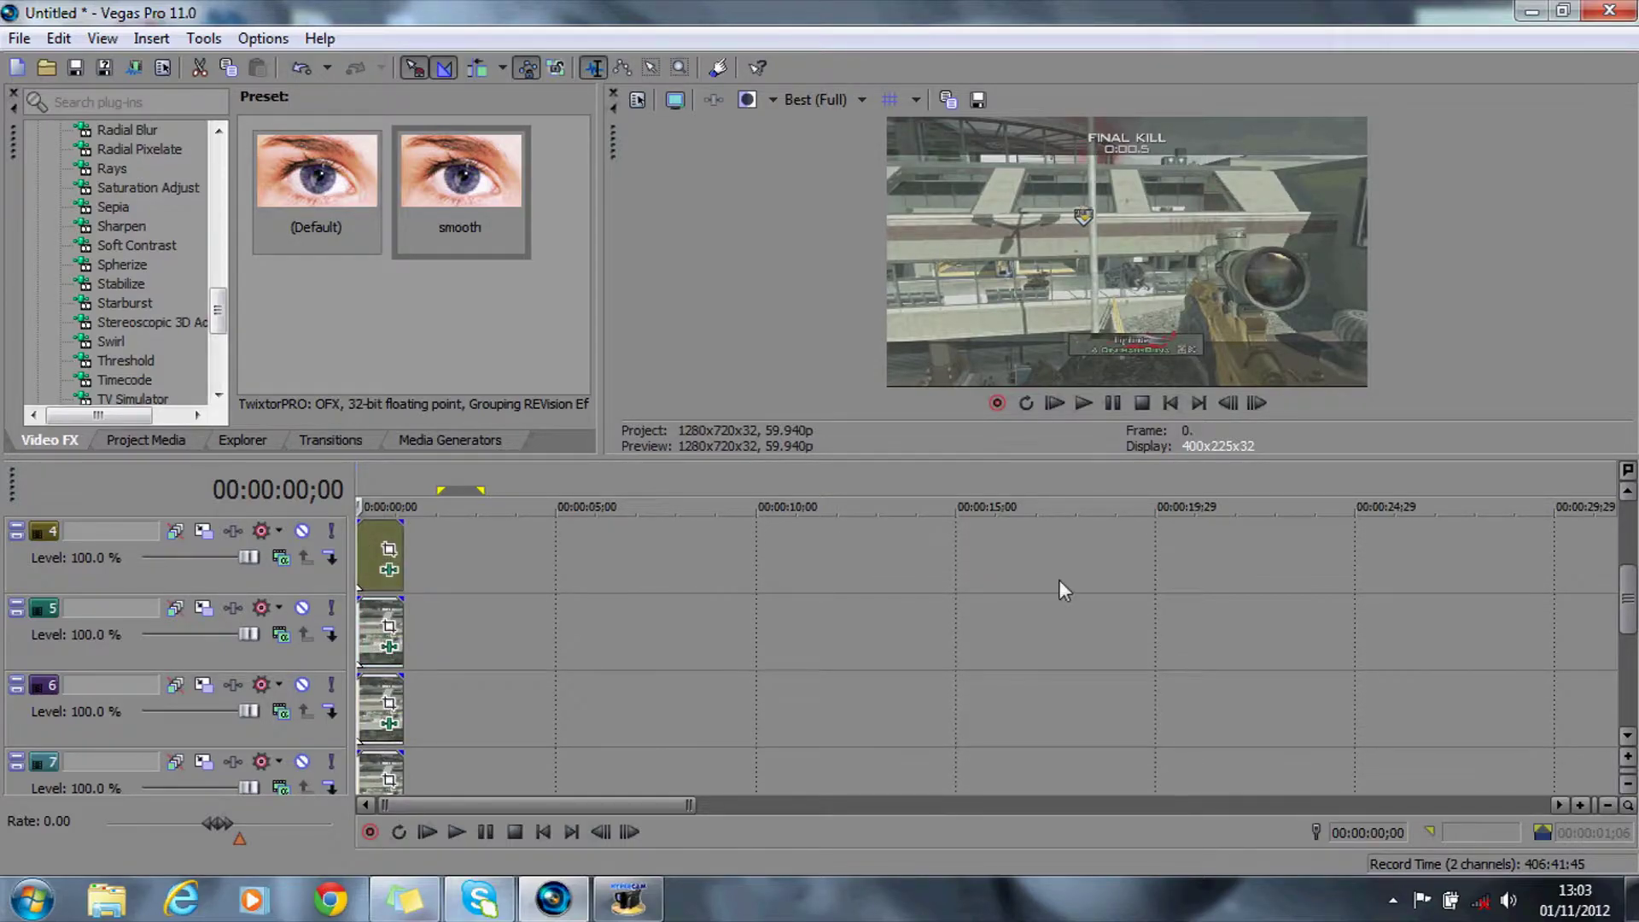
{"action": "left_click", "coordinate": [1627, 492]}
{"action": "left_click", "coordinate": [1627, 492]}
{"action": "left_click", "coordinate": [1628, 491]}
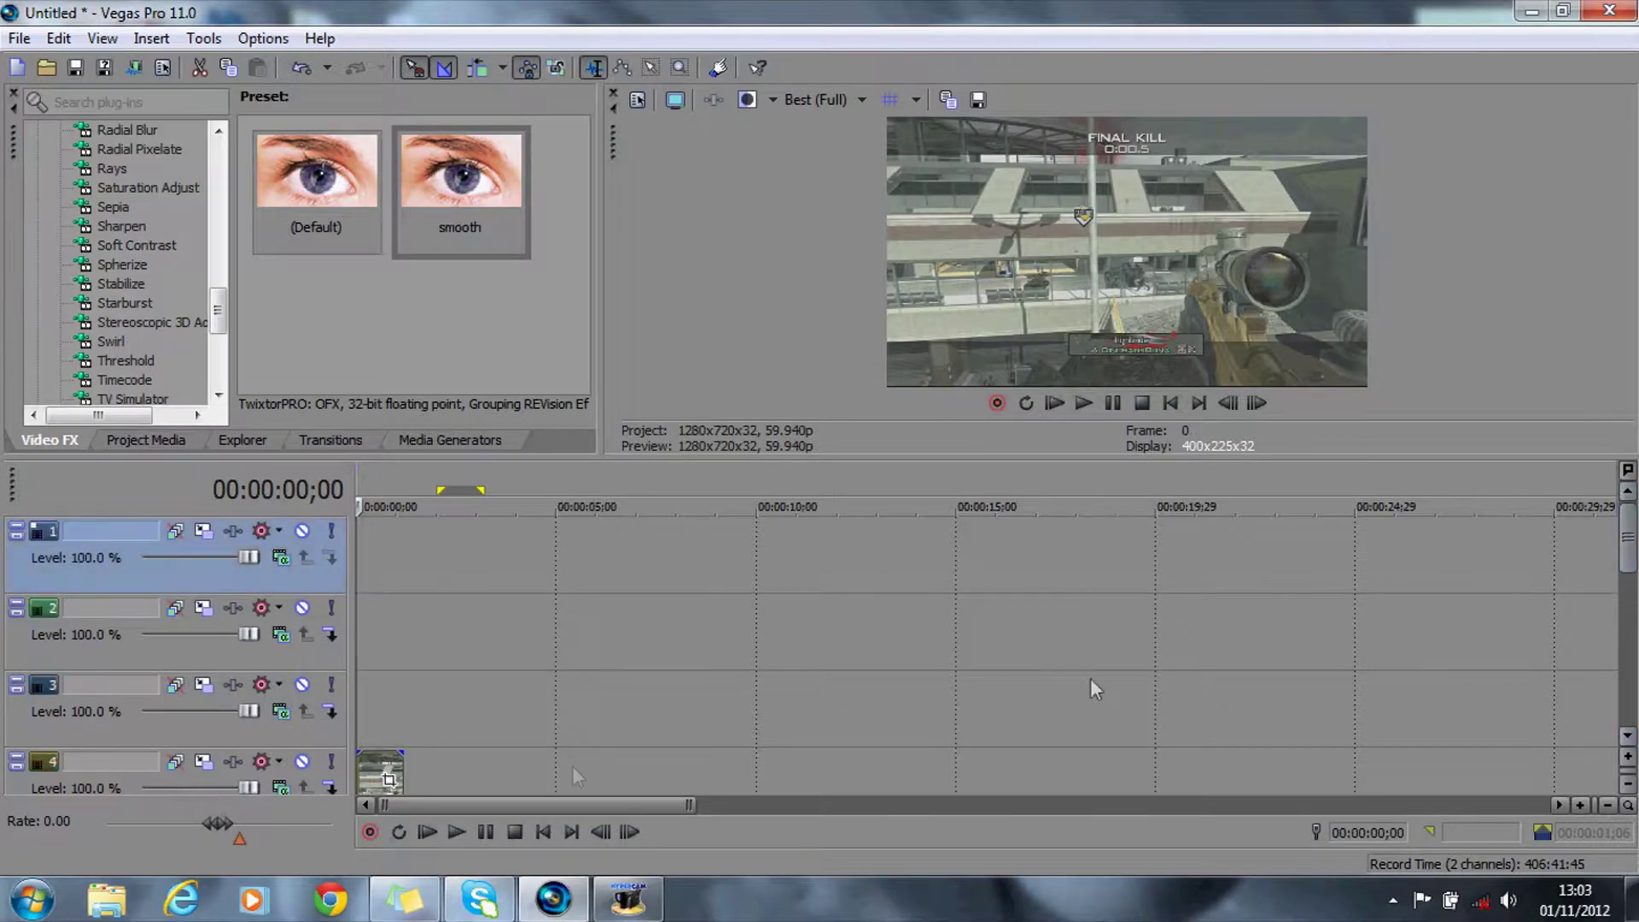
{"action": "left_click_drag", "start_coordinate": [389, 778], "coordinate": [365, 714]}
{"action": "left_click_drag", "start_coordinate": [379, 709], "coordinate": [382, 554]}
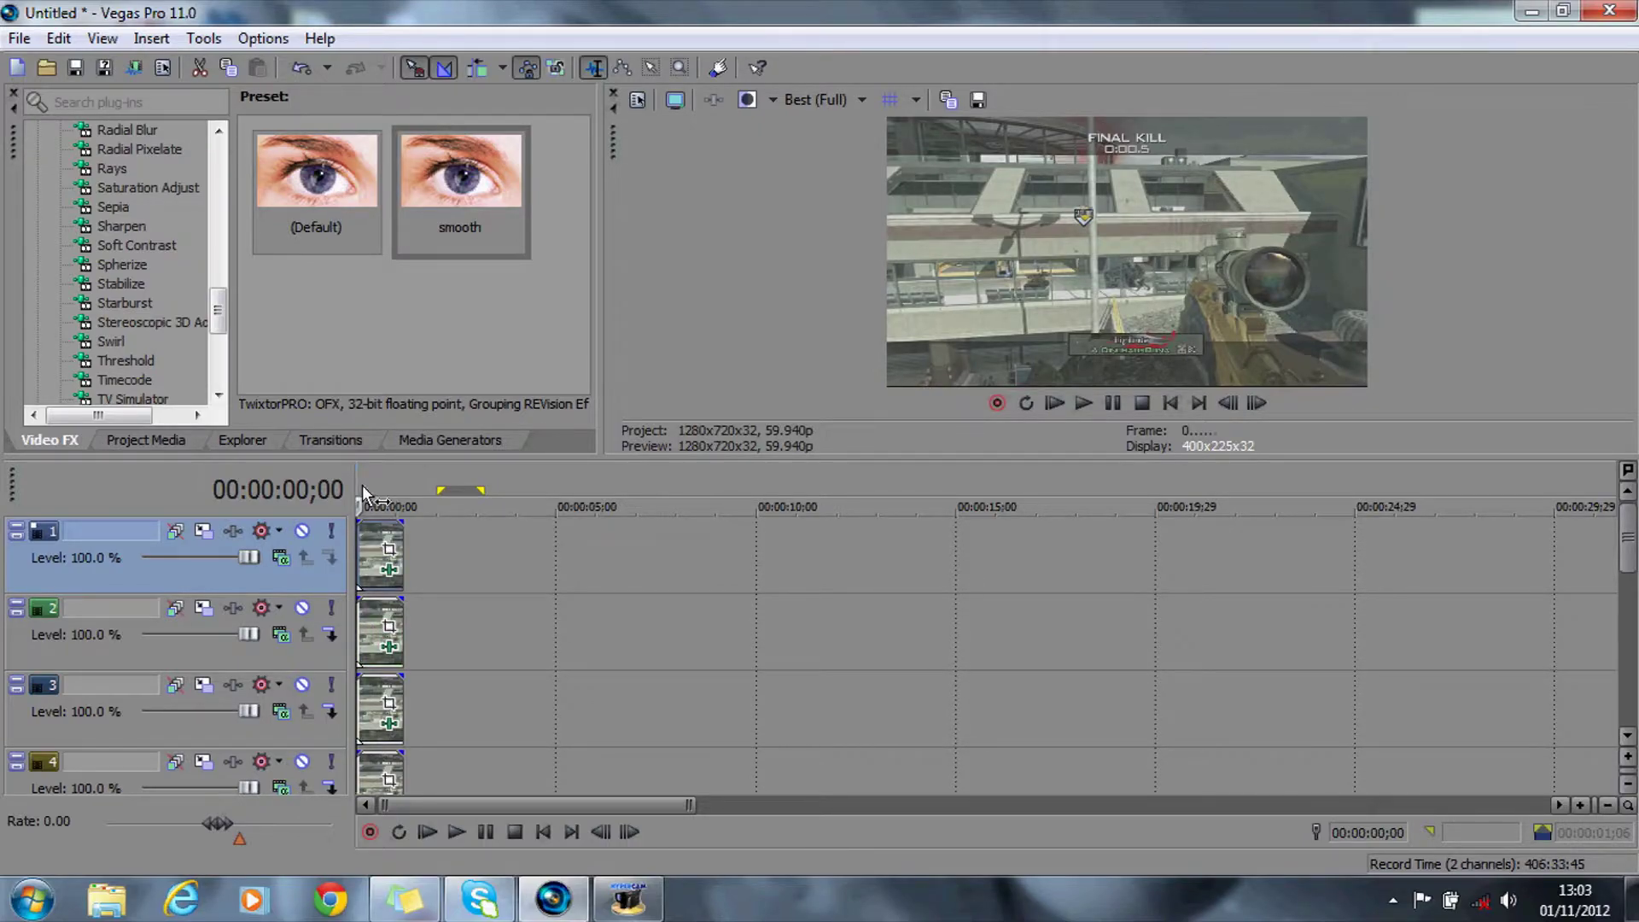
Step: Enlarge the preview pane and set preview quality to Good (Auto)
{"action": "left_click_drag", "start_coordinate": [777, 458], "coordinate": [778, 572]}
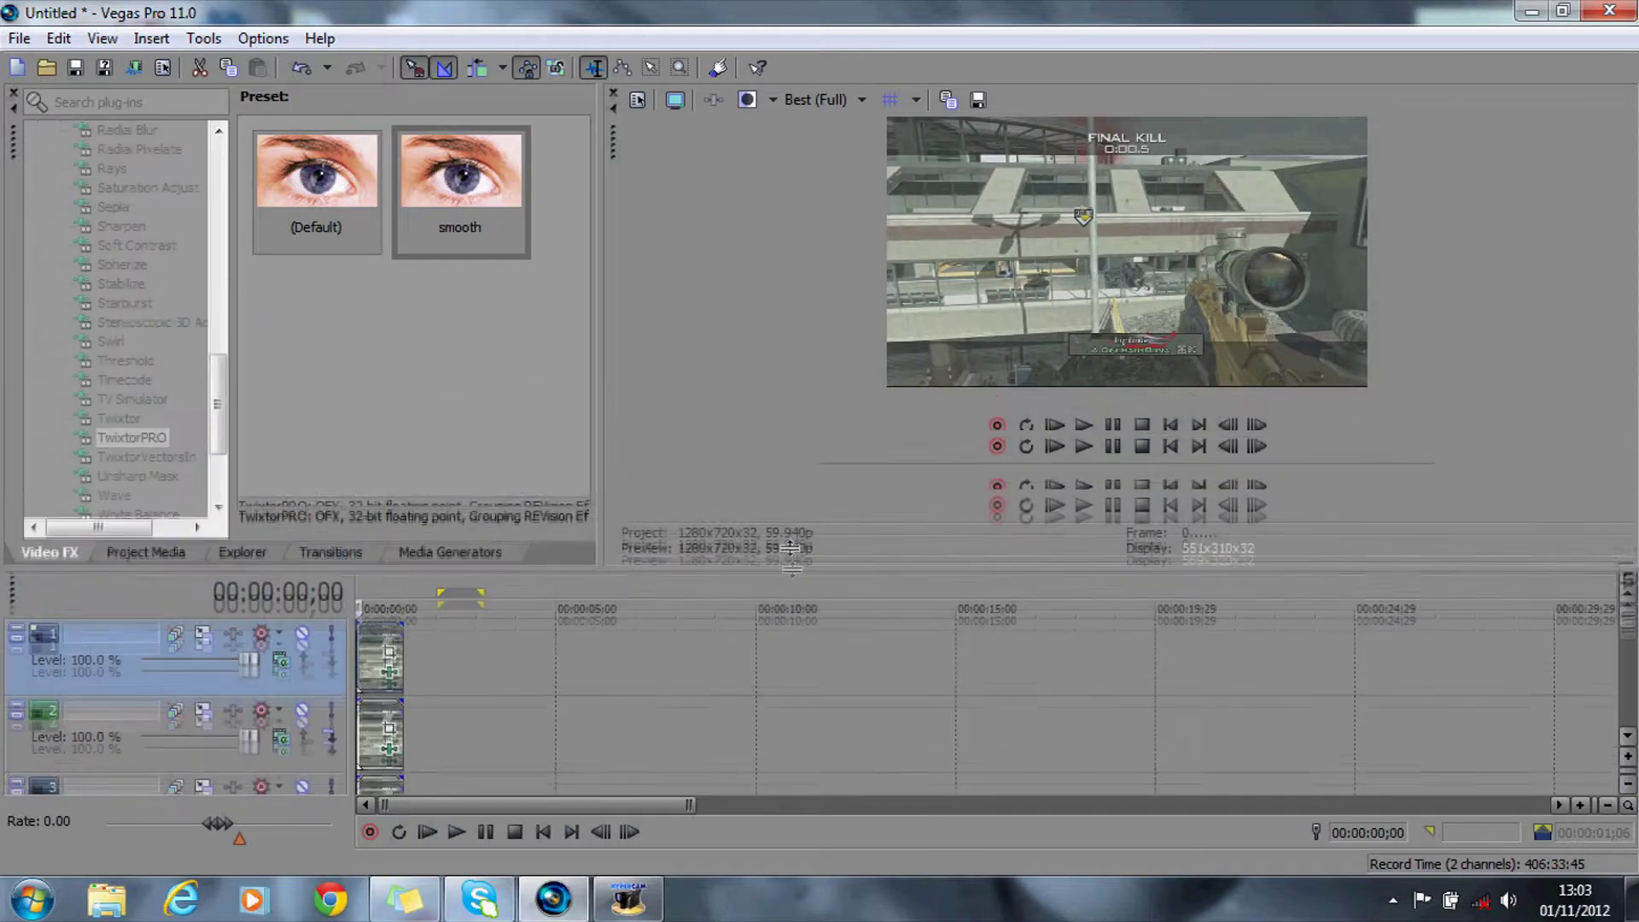
{"action": "left_click", "coordinate": [821, 100]}
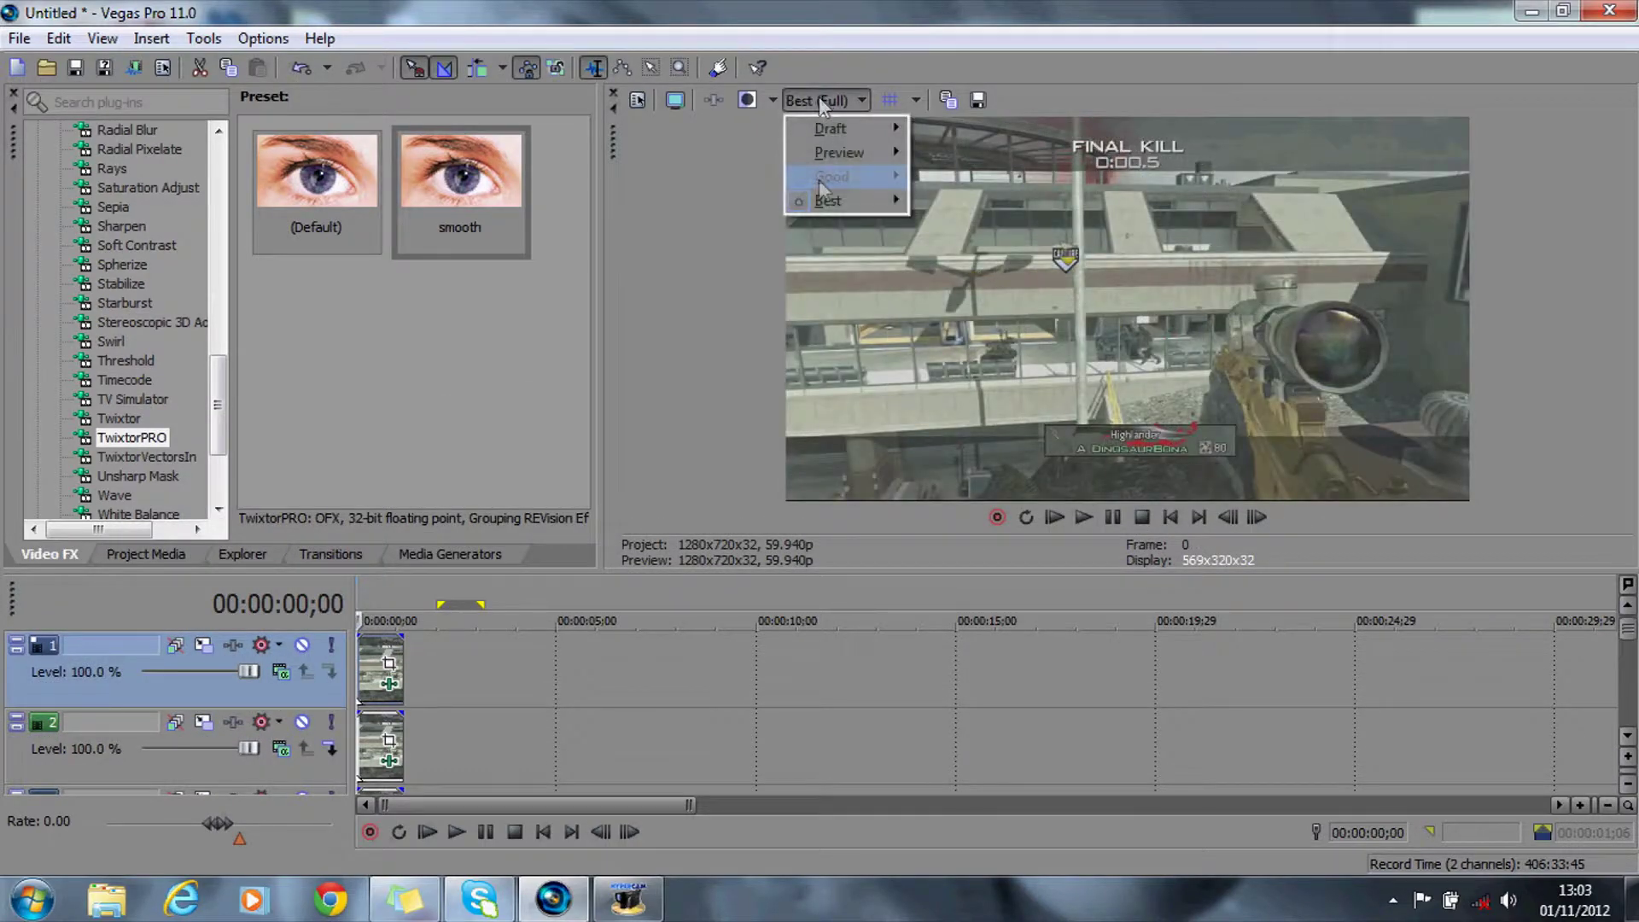
{"action": "mouse_move", "coordinate": [821, 181]}
{"action": "left_click", "coordinate": [938, 180]}
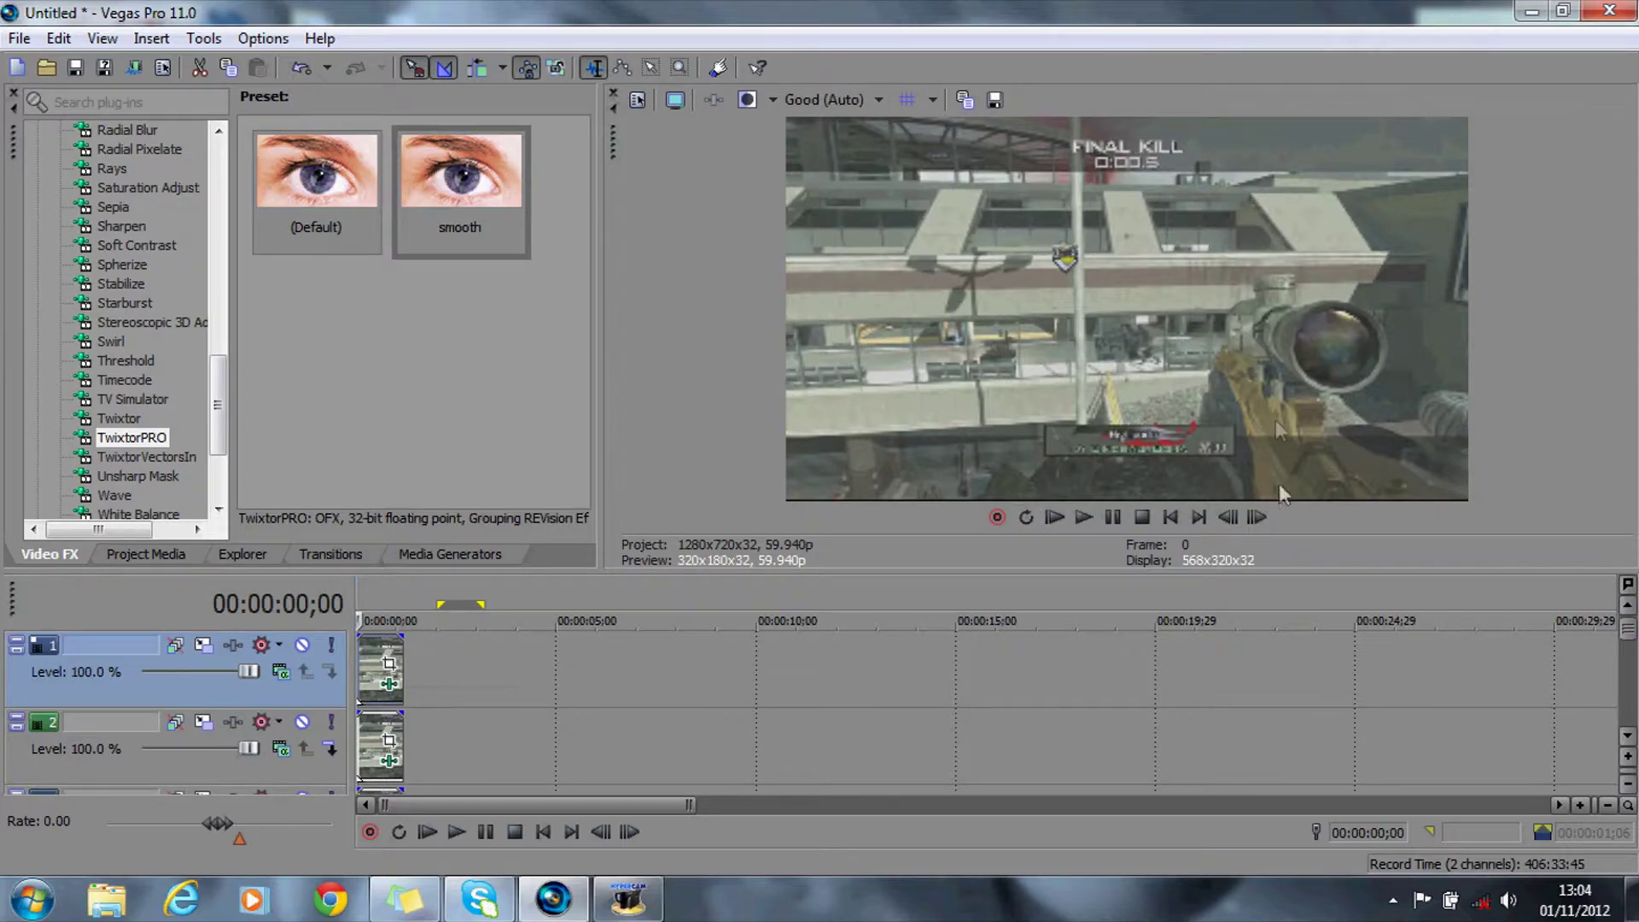
Step: Open Pan/Crop for the track 1 tile and zoom out its workspace
{"action": "left_click", "coordinate": [389, 662]}
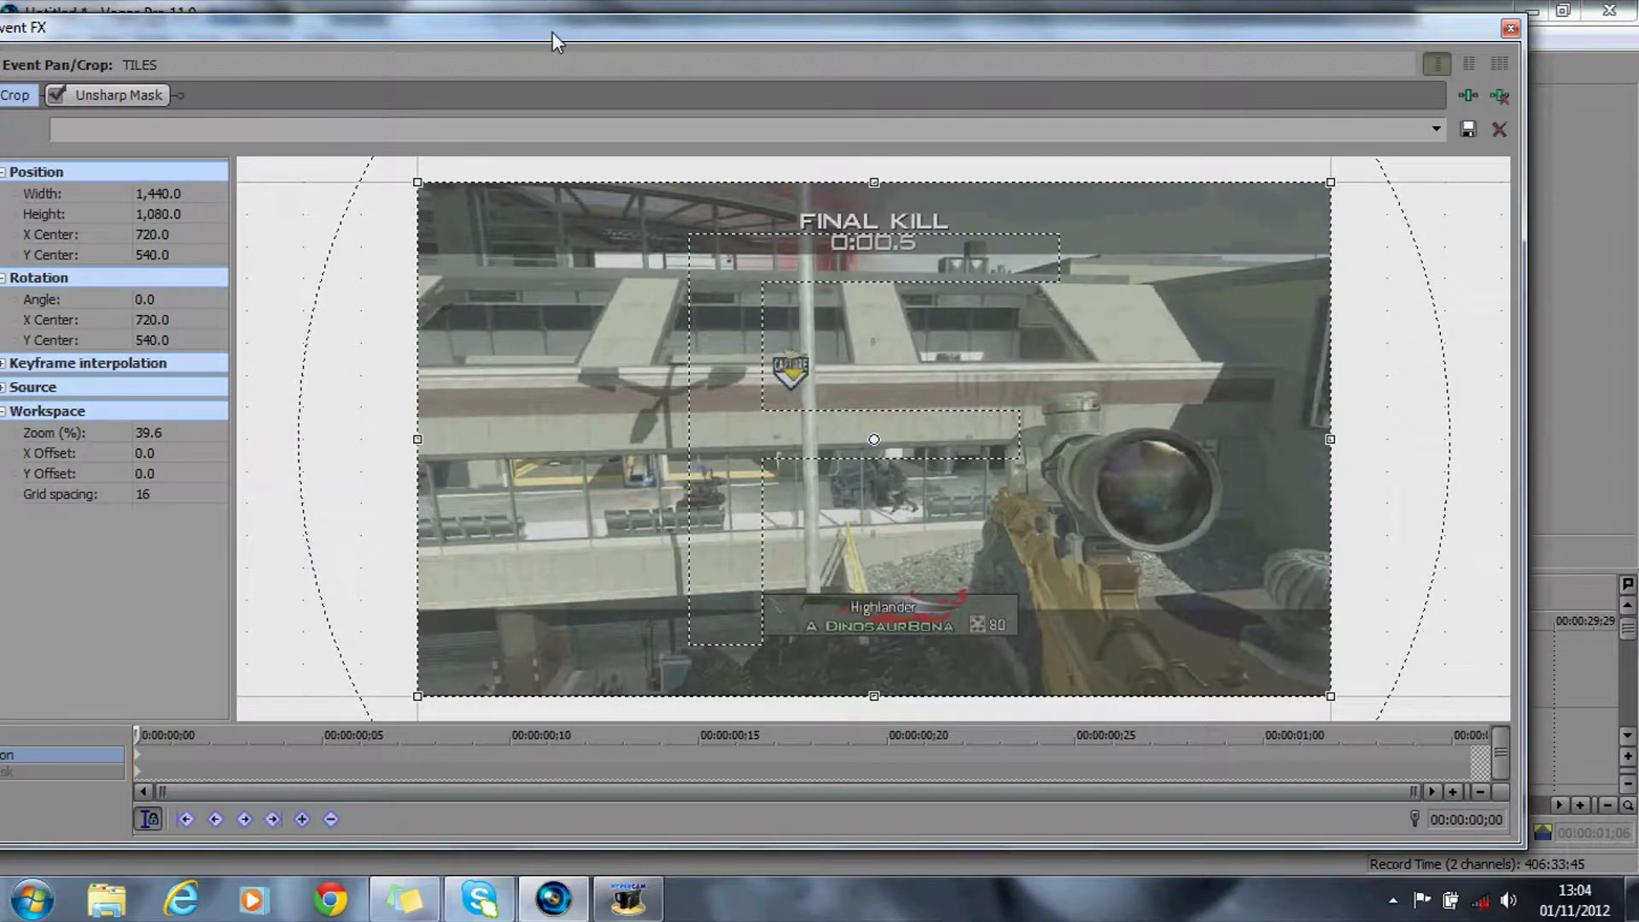
{"action": "left_click_drag", "start_coordinate": [551, 33], "coordinate": [657, 41]}
{"action": "left_click", "coordinate": [76, 232]}
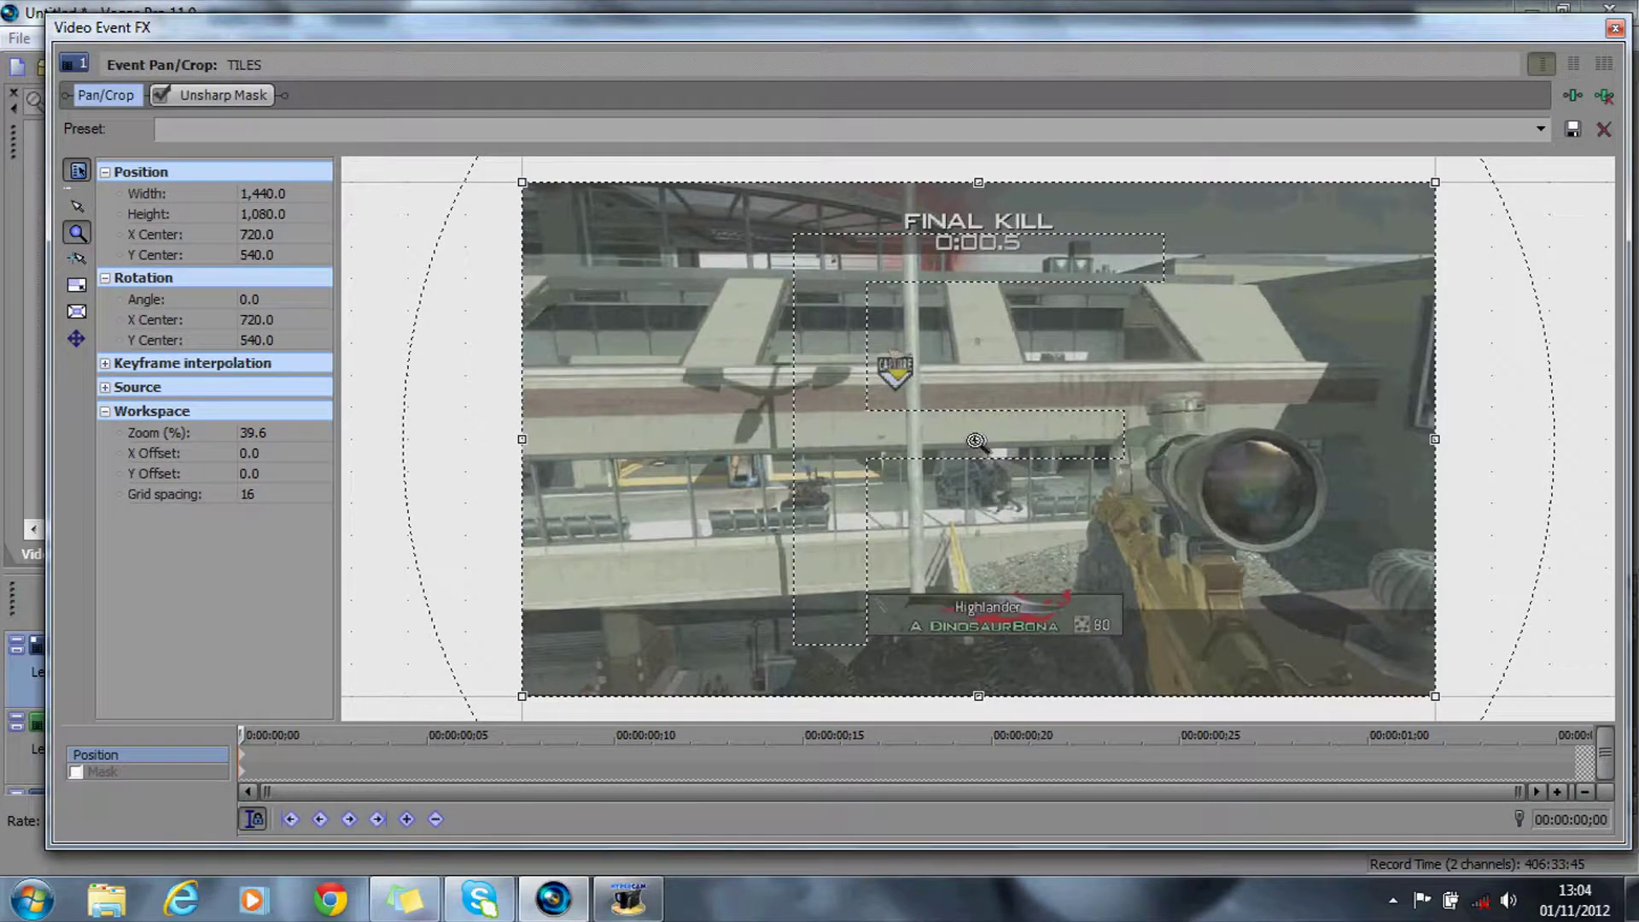
{"action": "scroll", "coordinate": [978, 440], "scroll_direction": "down", "scroll_amount": 6}
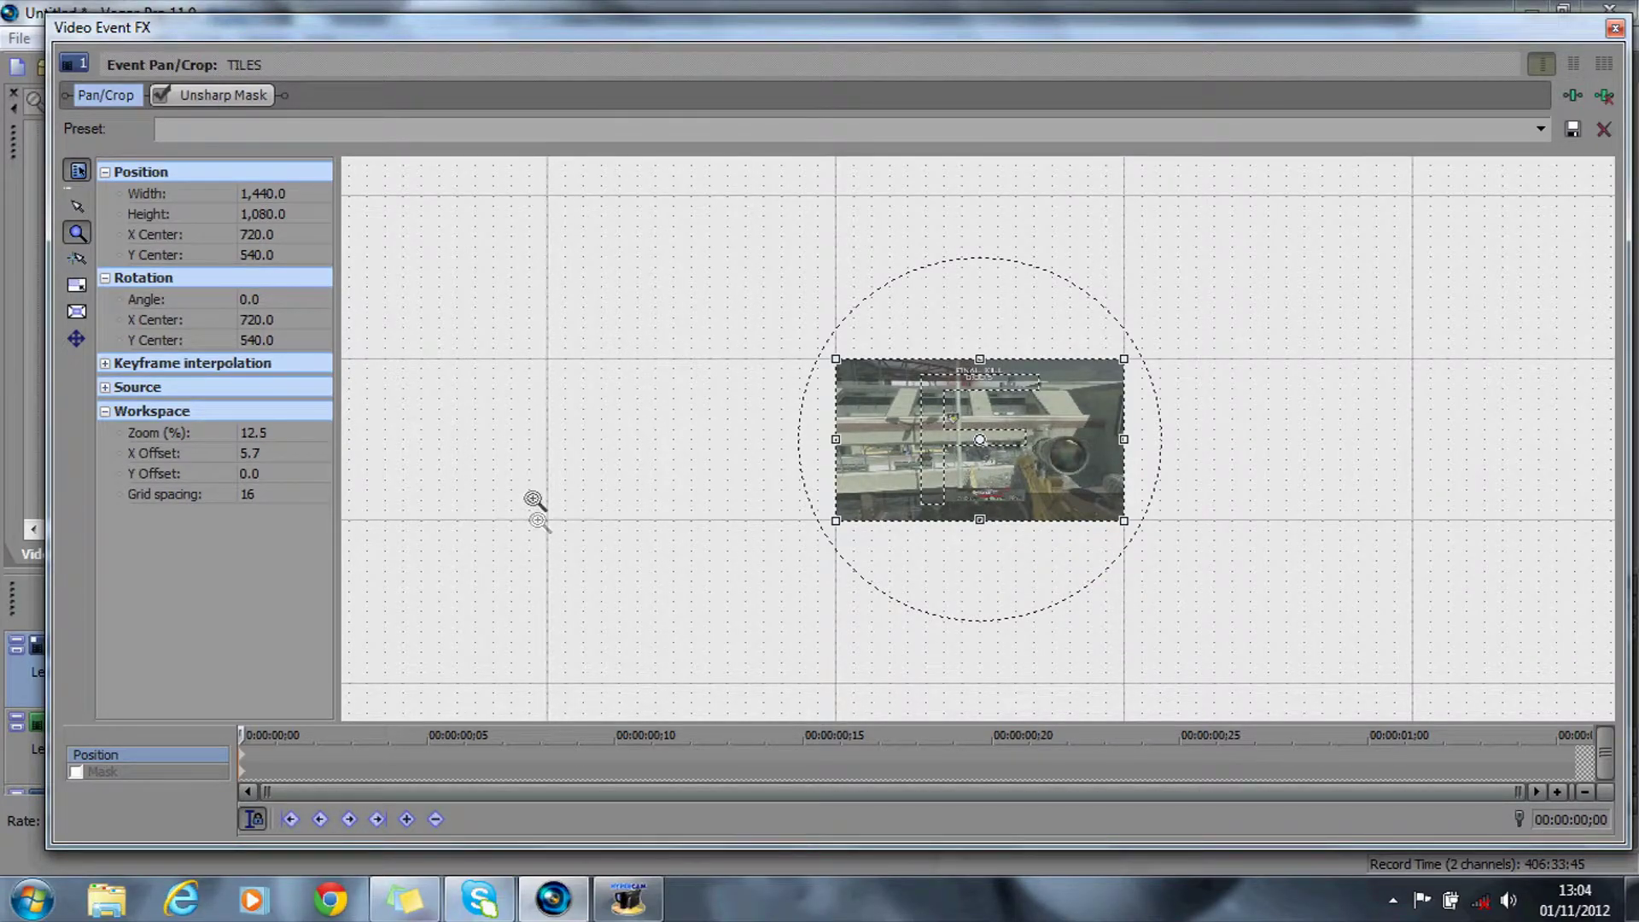
{"action": "left_click", "coordinate": [75, 208]}
Step: Enlarge the crop frame via corner, right and bottom handles to 4,320 x 3,248
{"action": "left_click_drag", "start_coordinate": [836, 359], "coordinate": [548, 195]}
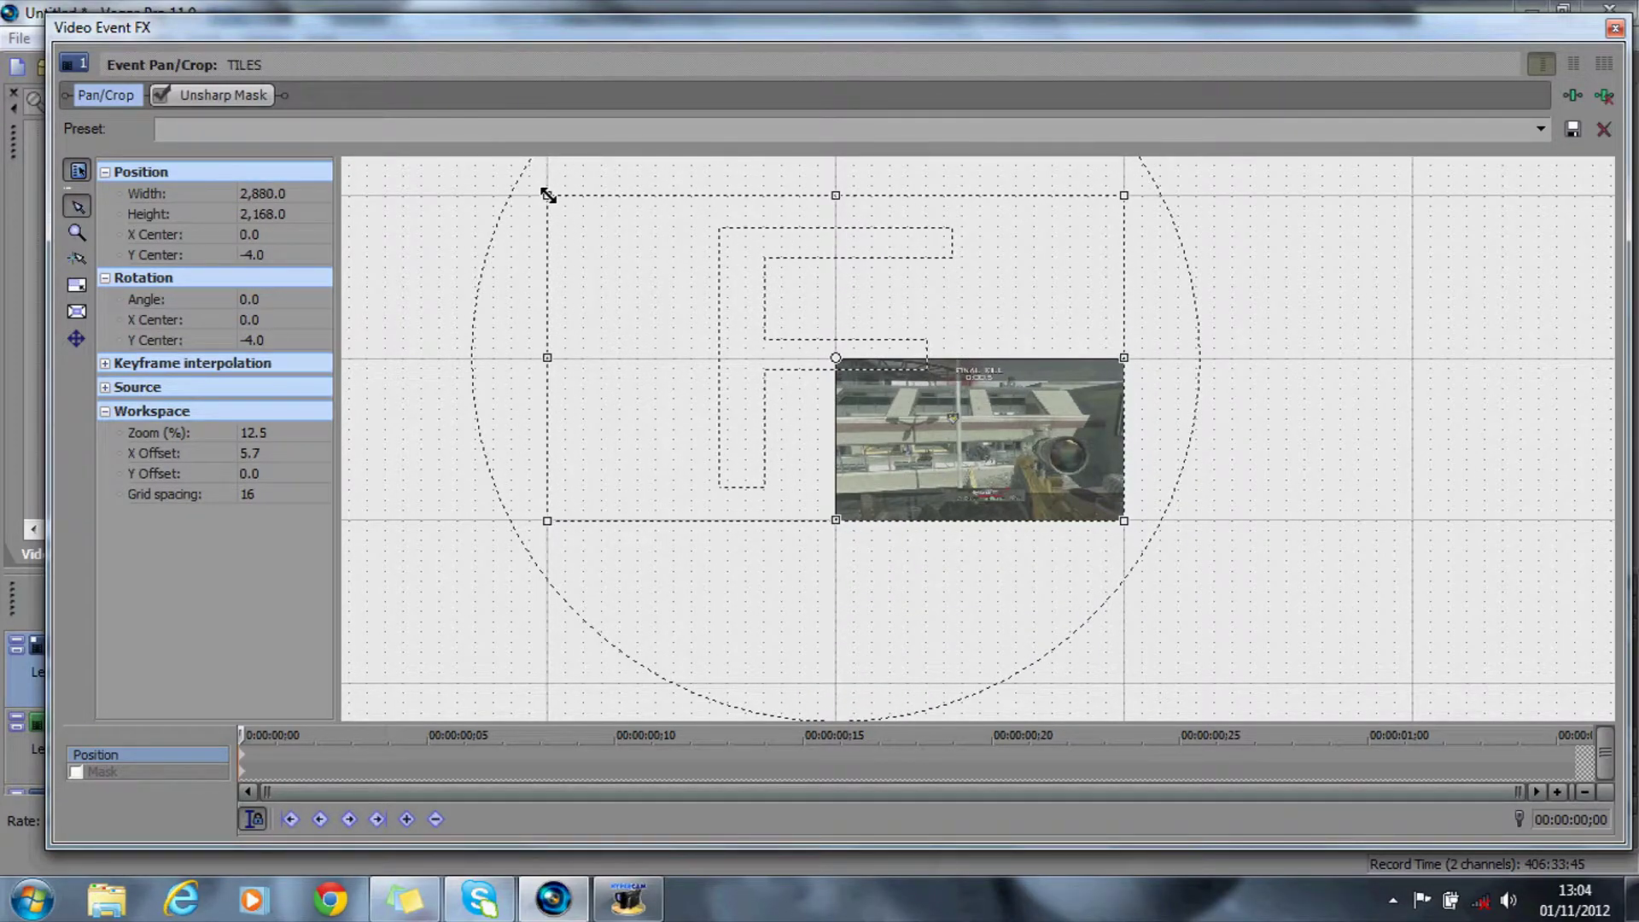
{"action": "left_click_drag", "start_coordinate": [1123, 357], "coordinate": [1414, 344]}
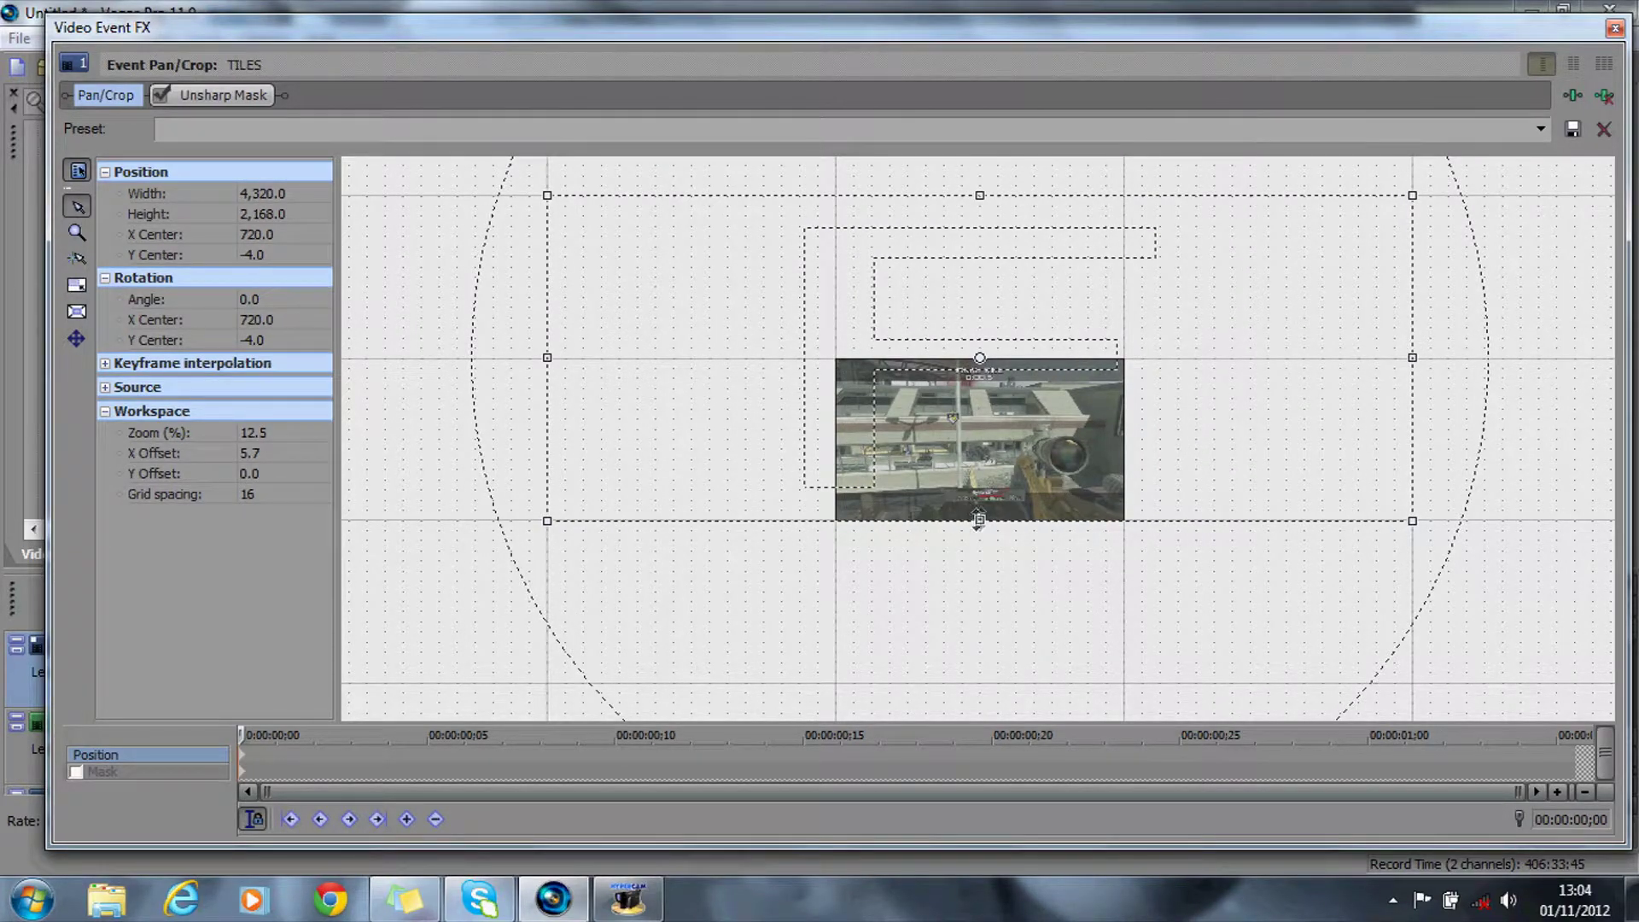
{"action": "left_click_drag", "start_coordinate": [978, 519], "coordinate": [984, 682]}
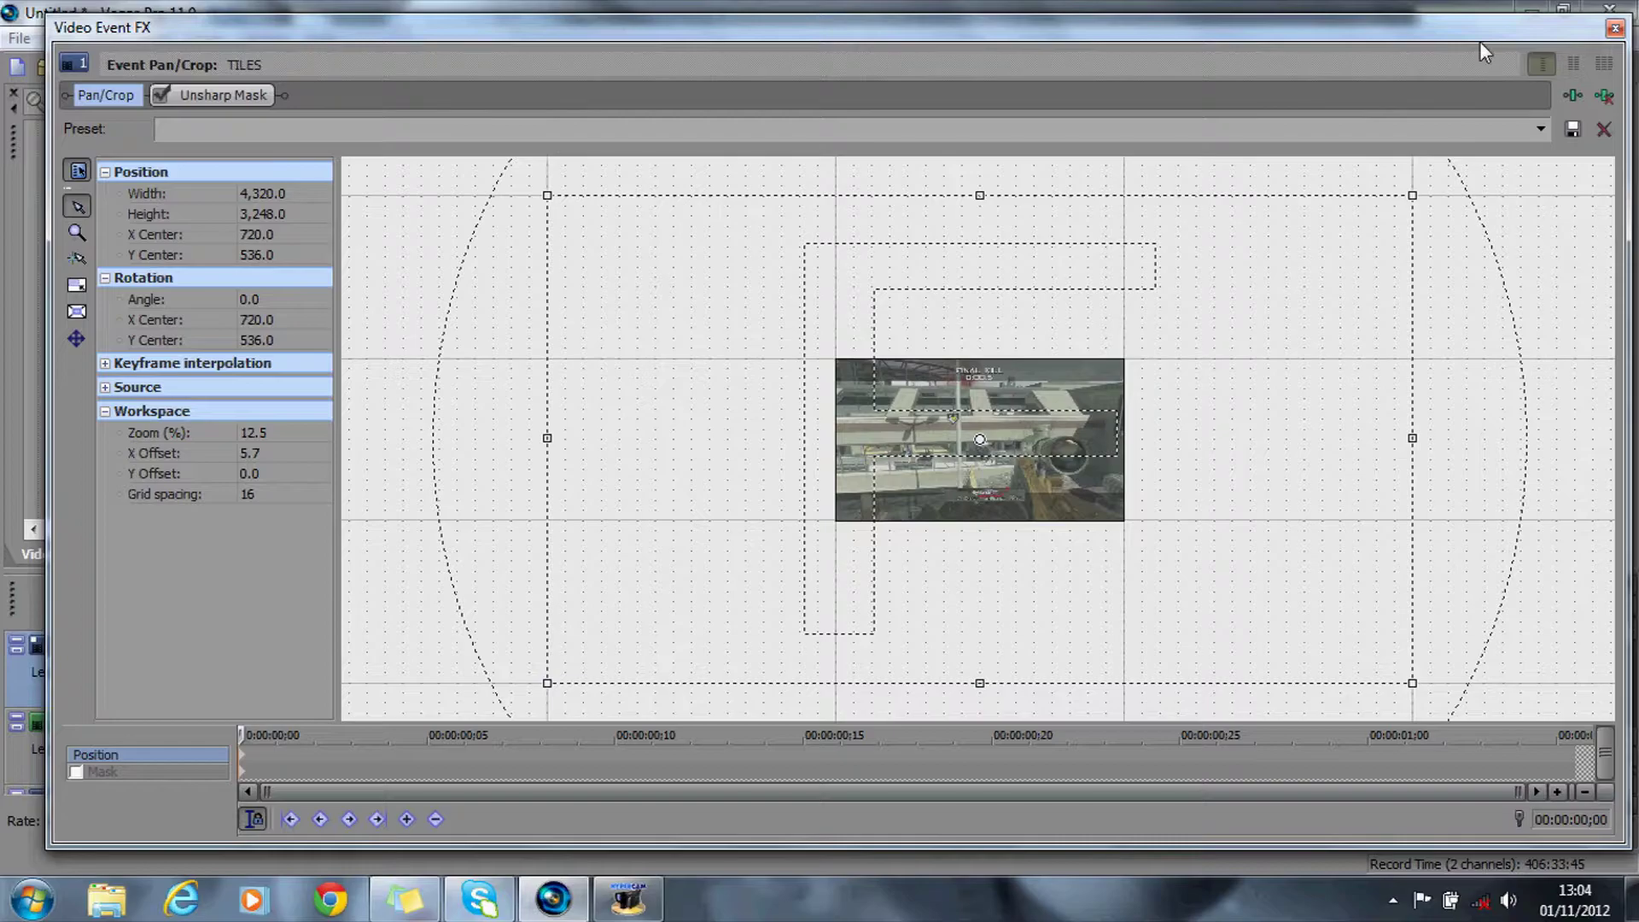
{"action": "left_click_drag", "start_coordinate": [1478, 41], "coordinate": [1426, 147]}
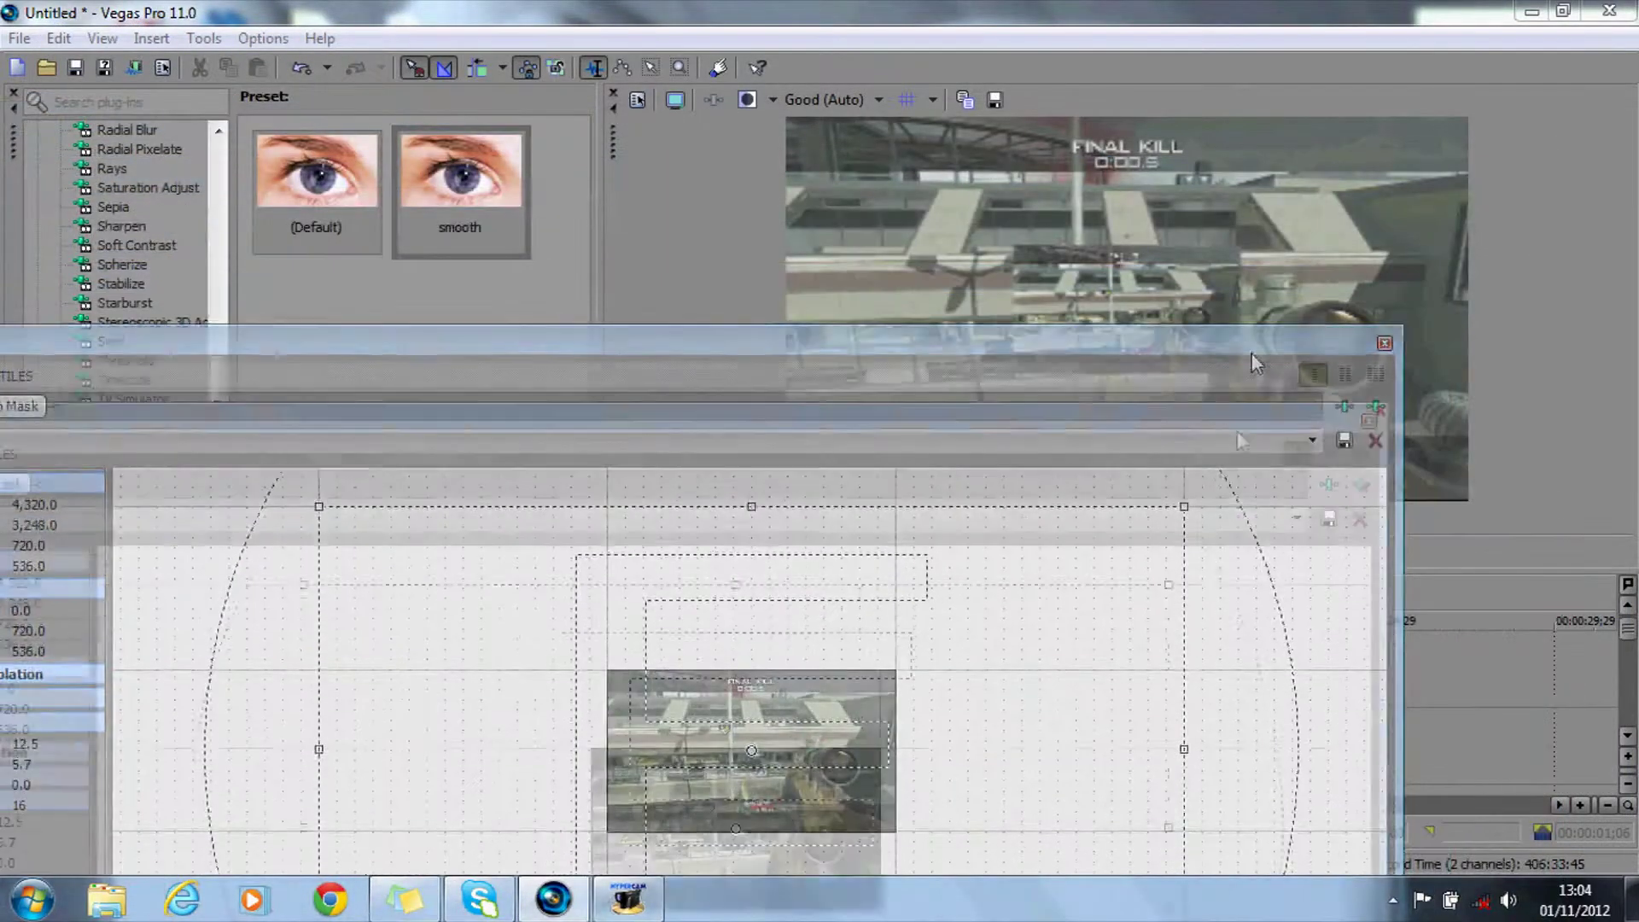
Step: Move the Pan/Crop window aside, enlarge the video preview, and restore the window
{"action": "left_click_drag", "start_coordinate": [1252, 355], "coordinate": [1177, 712]}
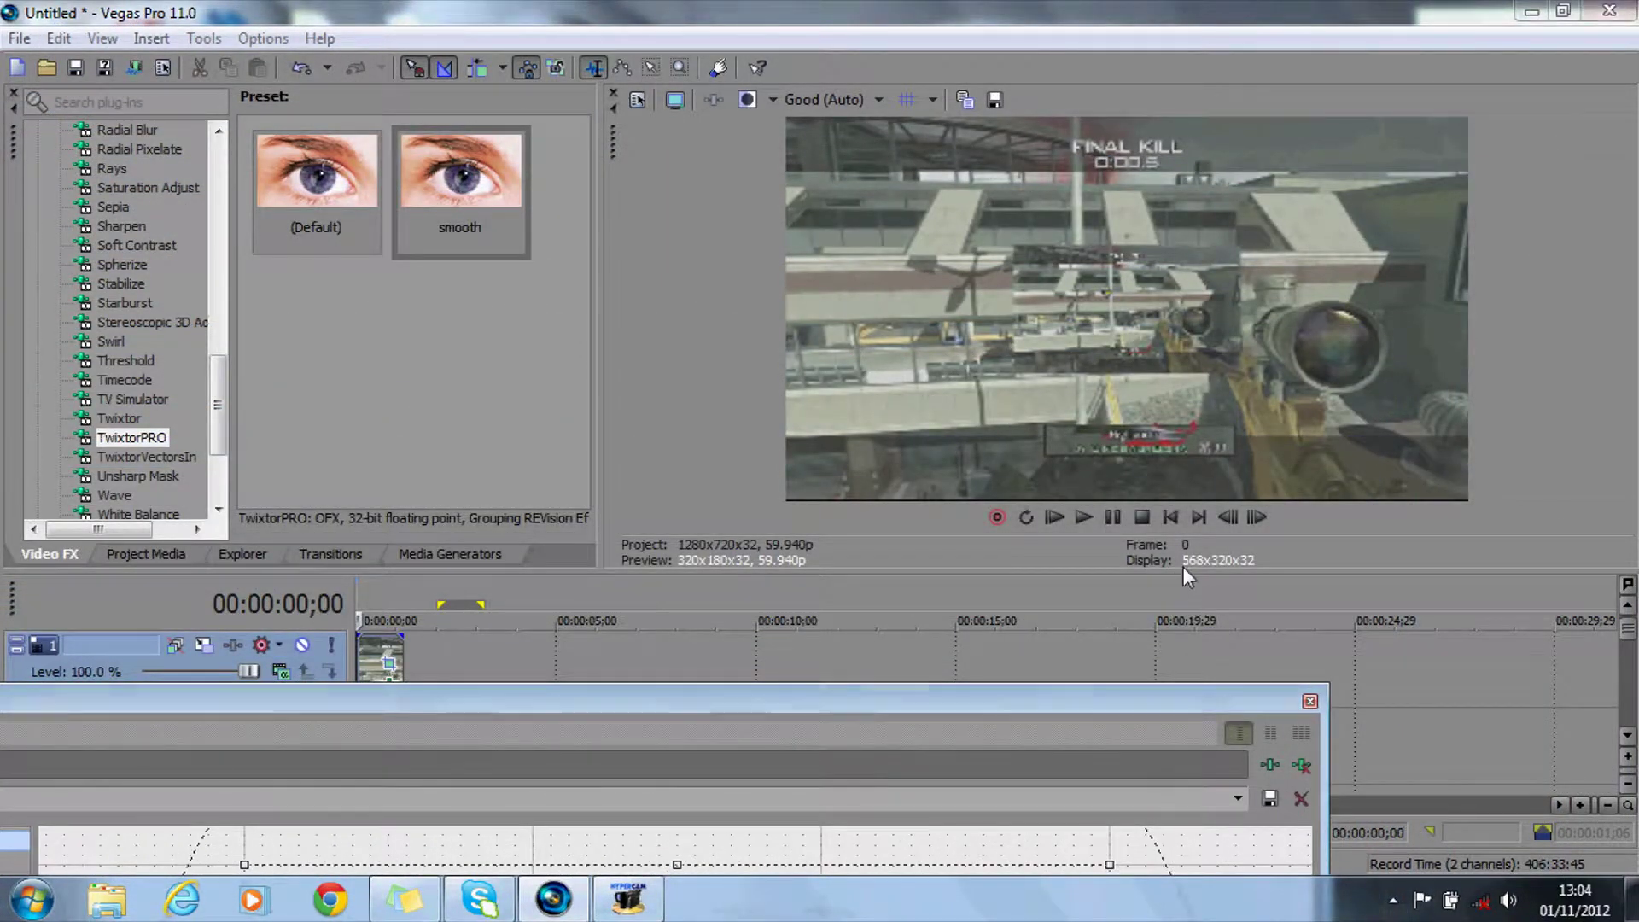
{"action": "left_click_drag", "start_coordinate": [1183, 572], "coordinate": [1194, 669]}
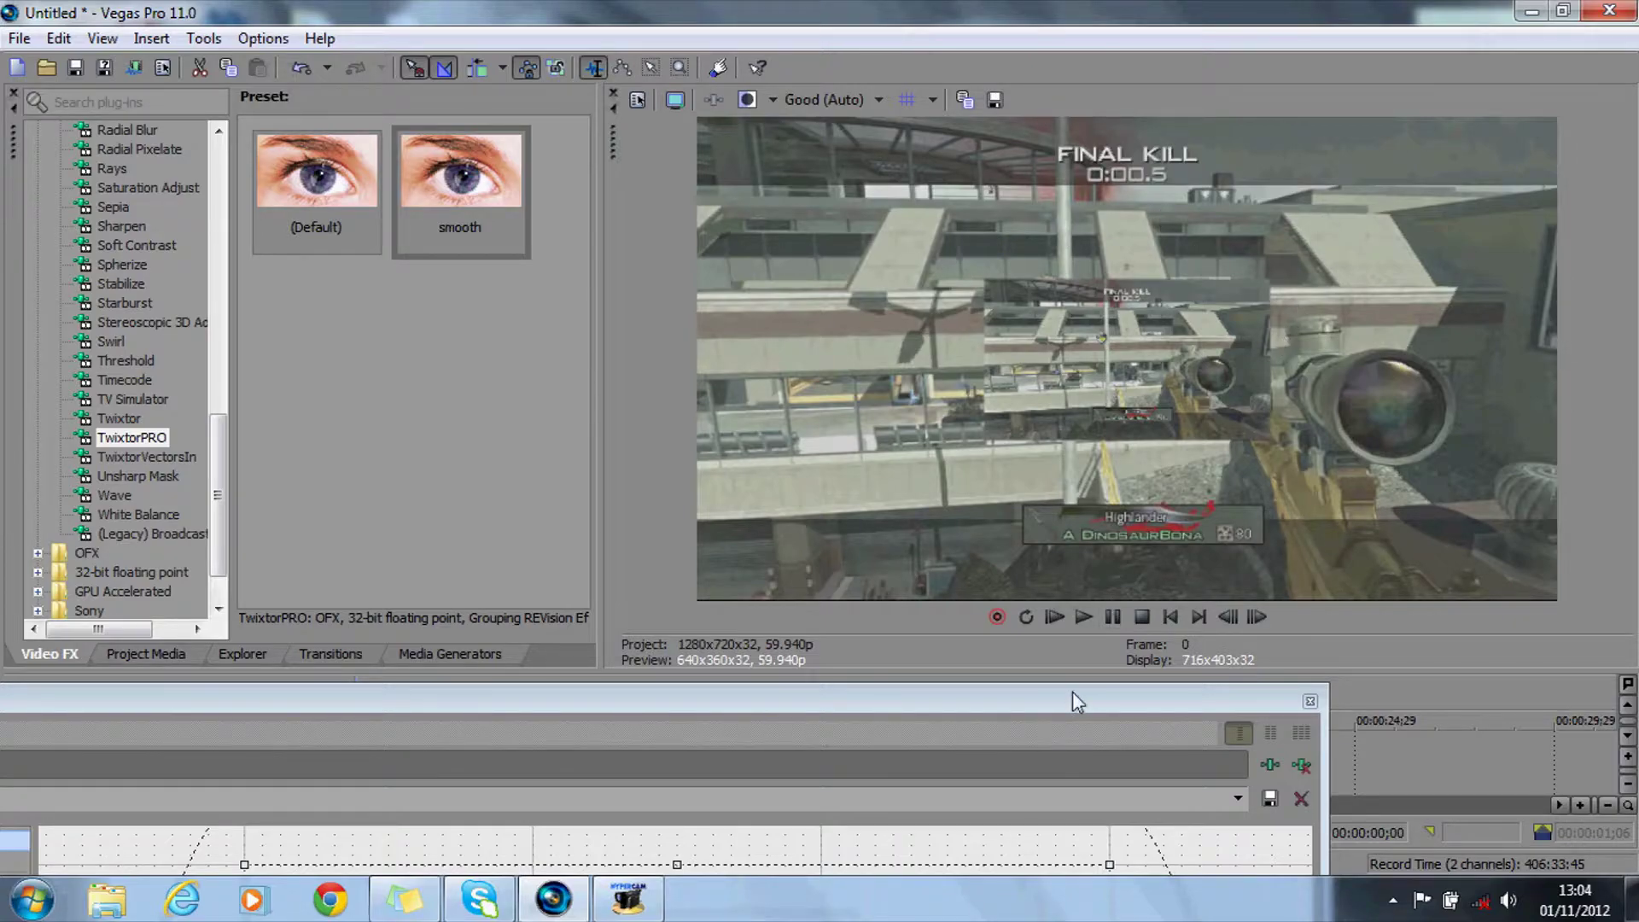
{"action": "left_click_drag", "start_coordinate": [1072, 691], "coordinate": [1330, 5]}
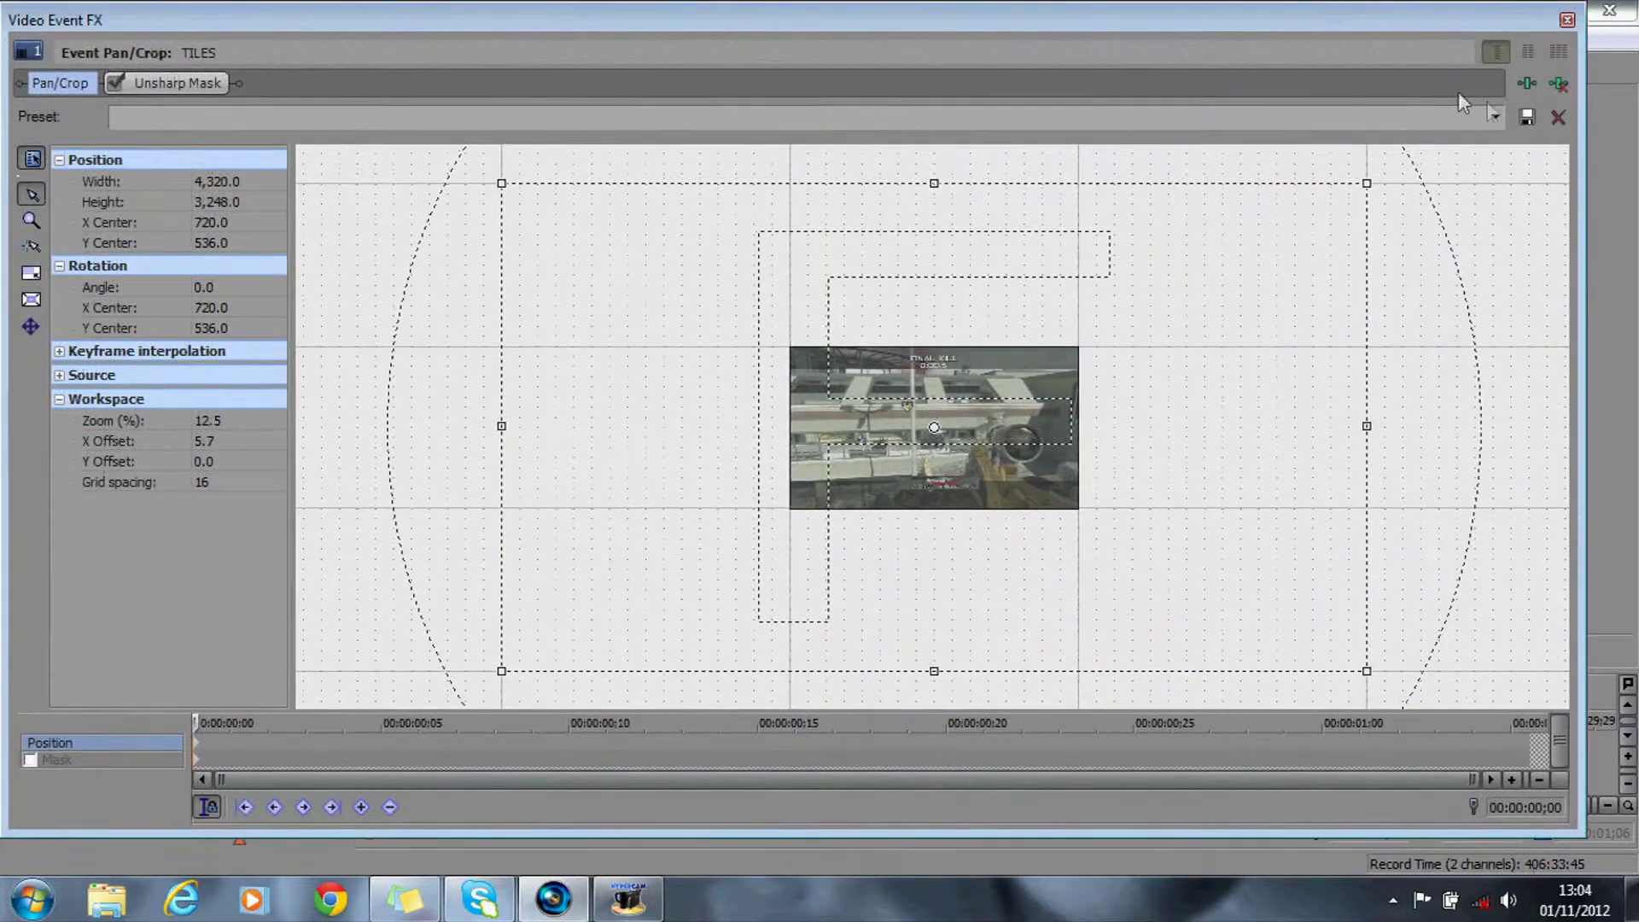
Step: Apply the motion 1 Pan/Crop preset, close the window, and shrink the preview
{"action": "left_click", "coordinate": [1494, 113]}
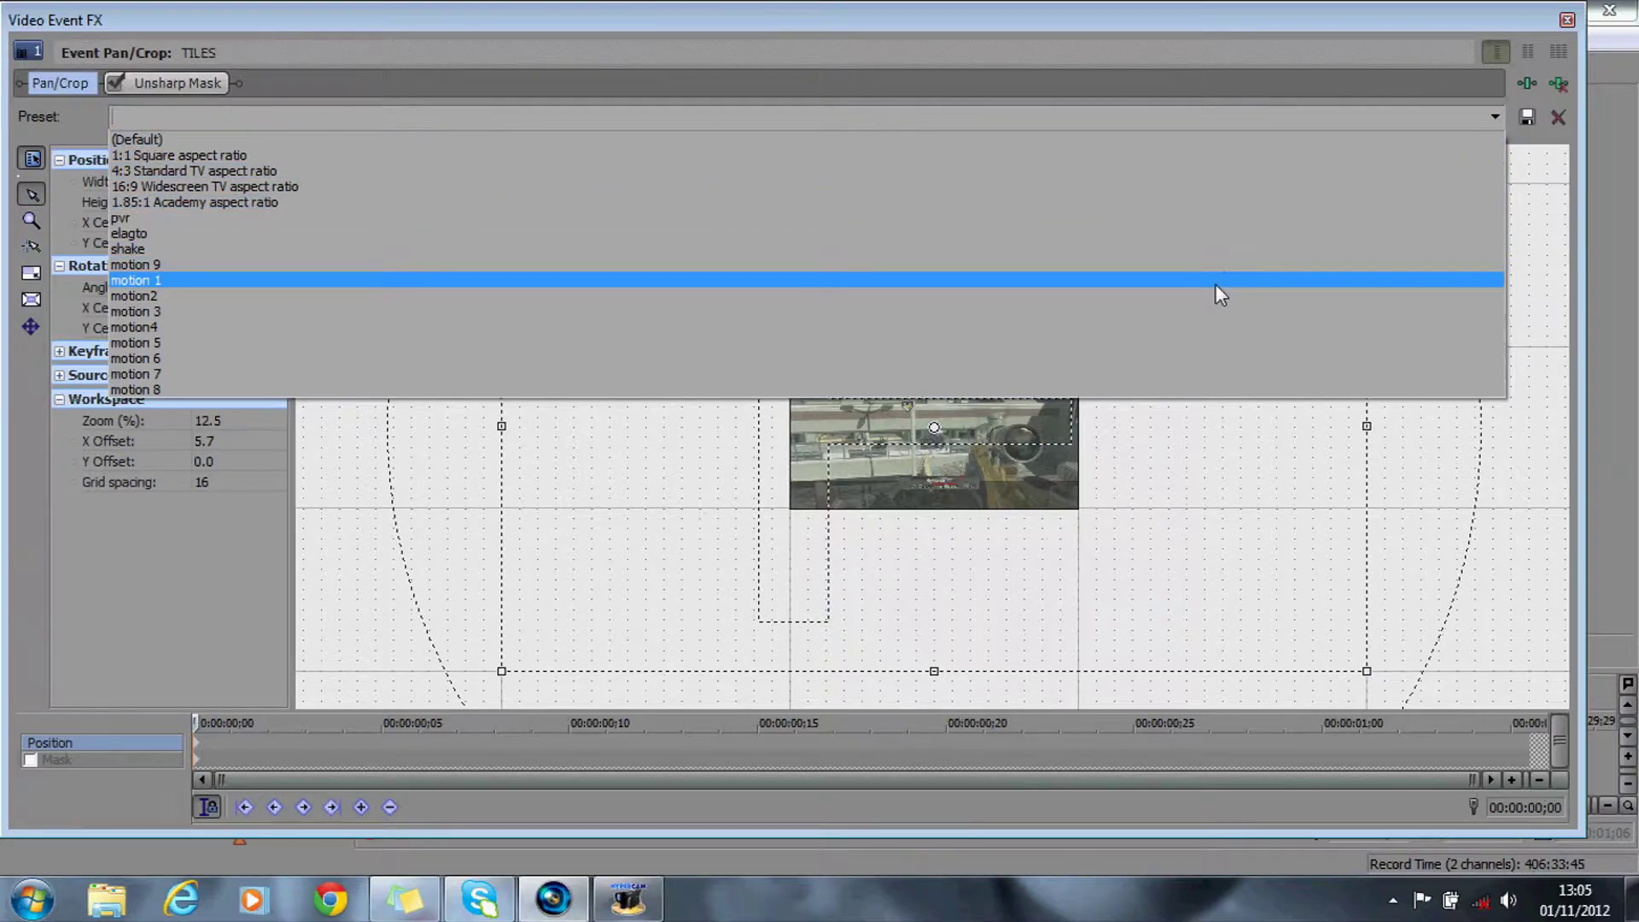
{"action": "left_click", "coordinate": [1494, 117]}
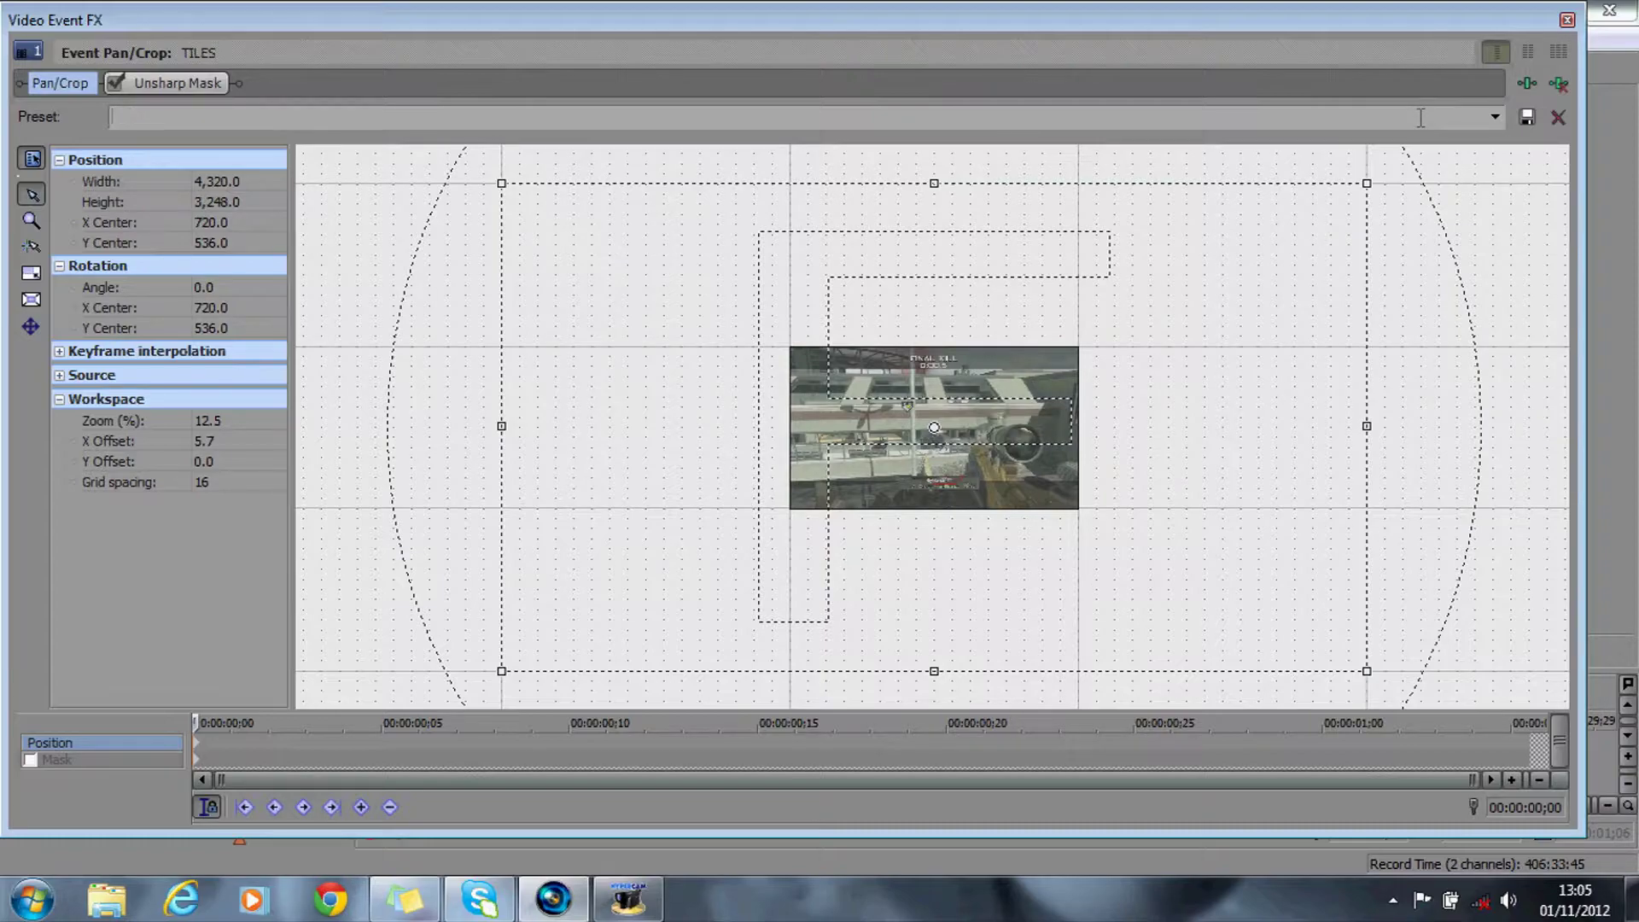
{"action": "left_click", "coordinate": [1493, 116]}
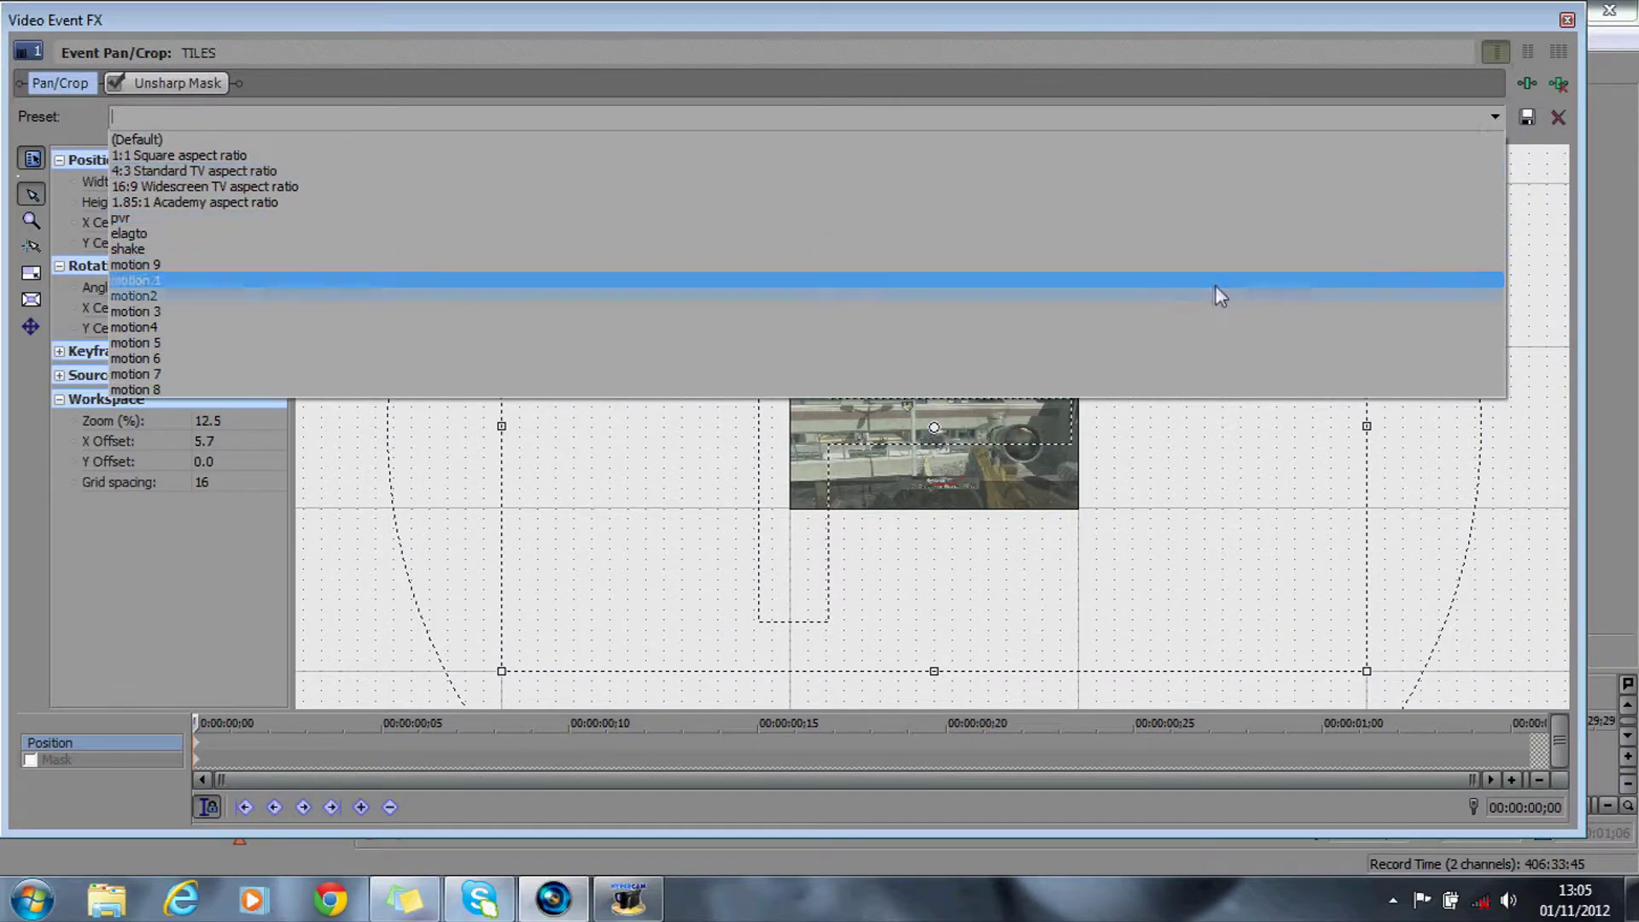
{"action": "left_click", "coordinate": [1212, 280]}
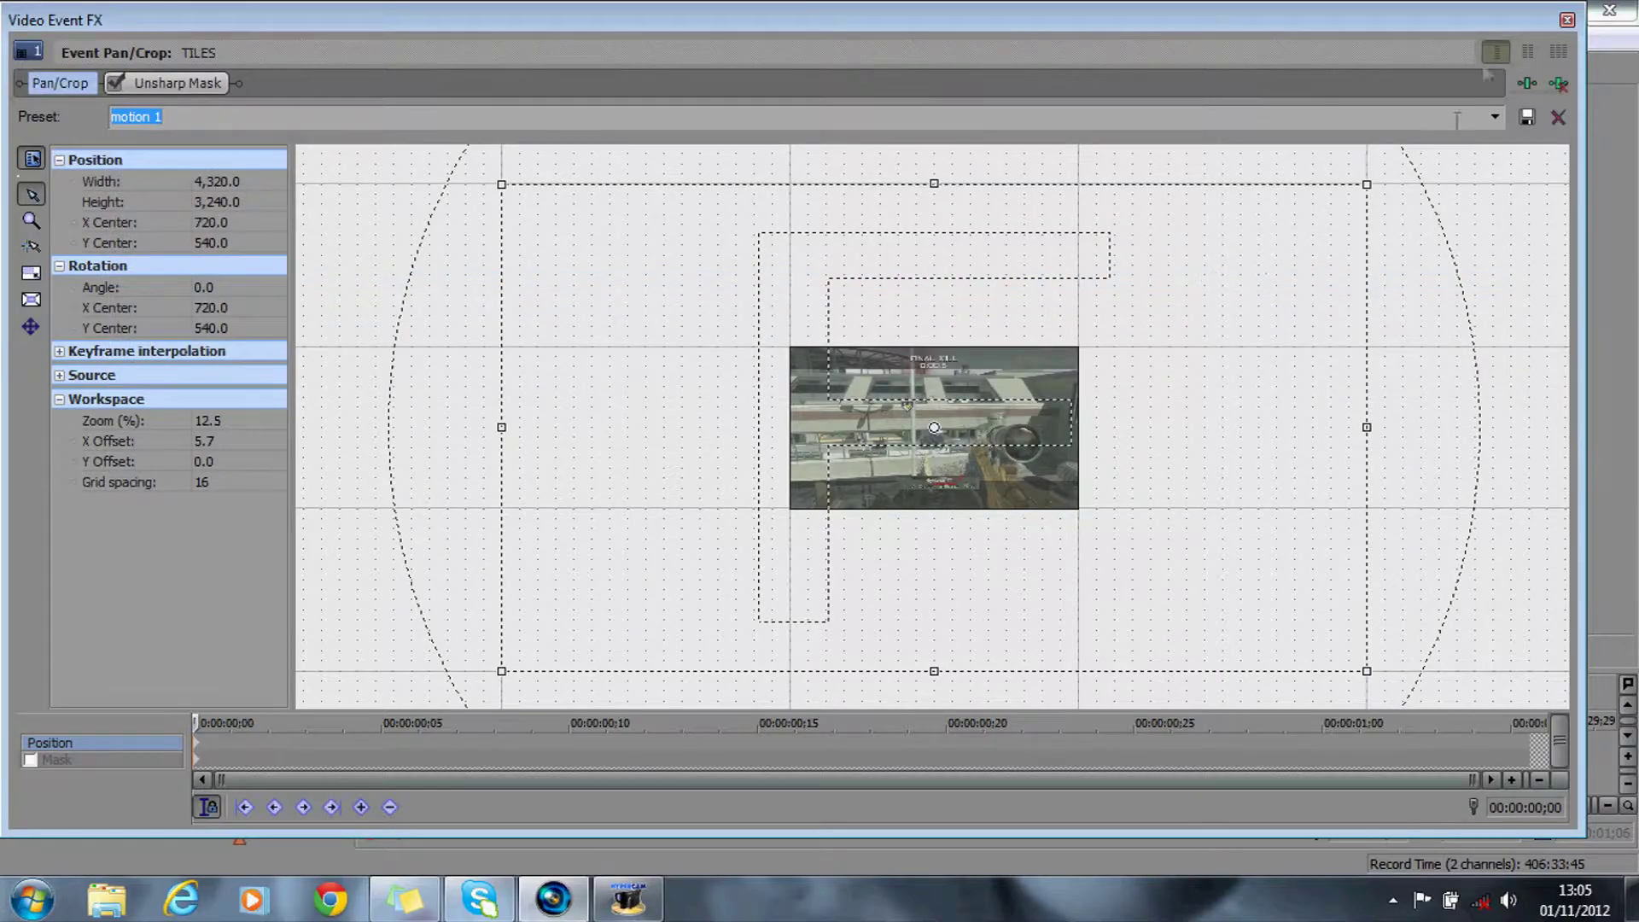
{"action": "left_click", "coordinate": [1567, 19]}
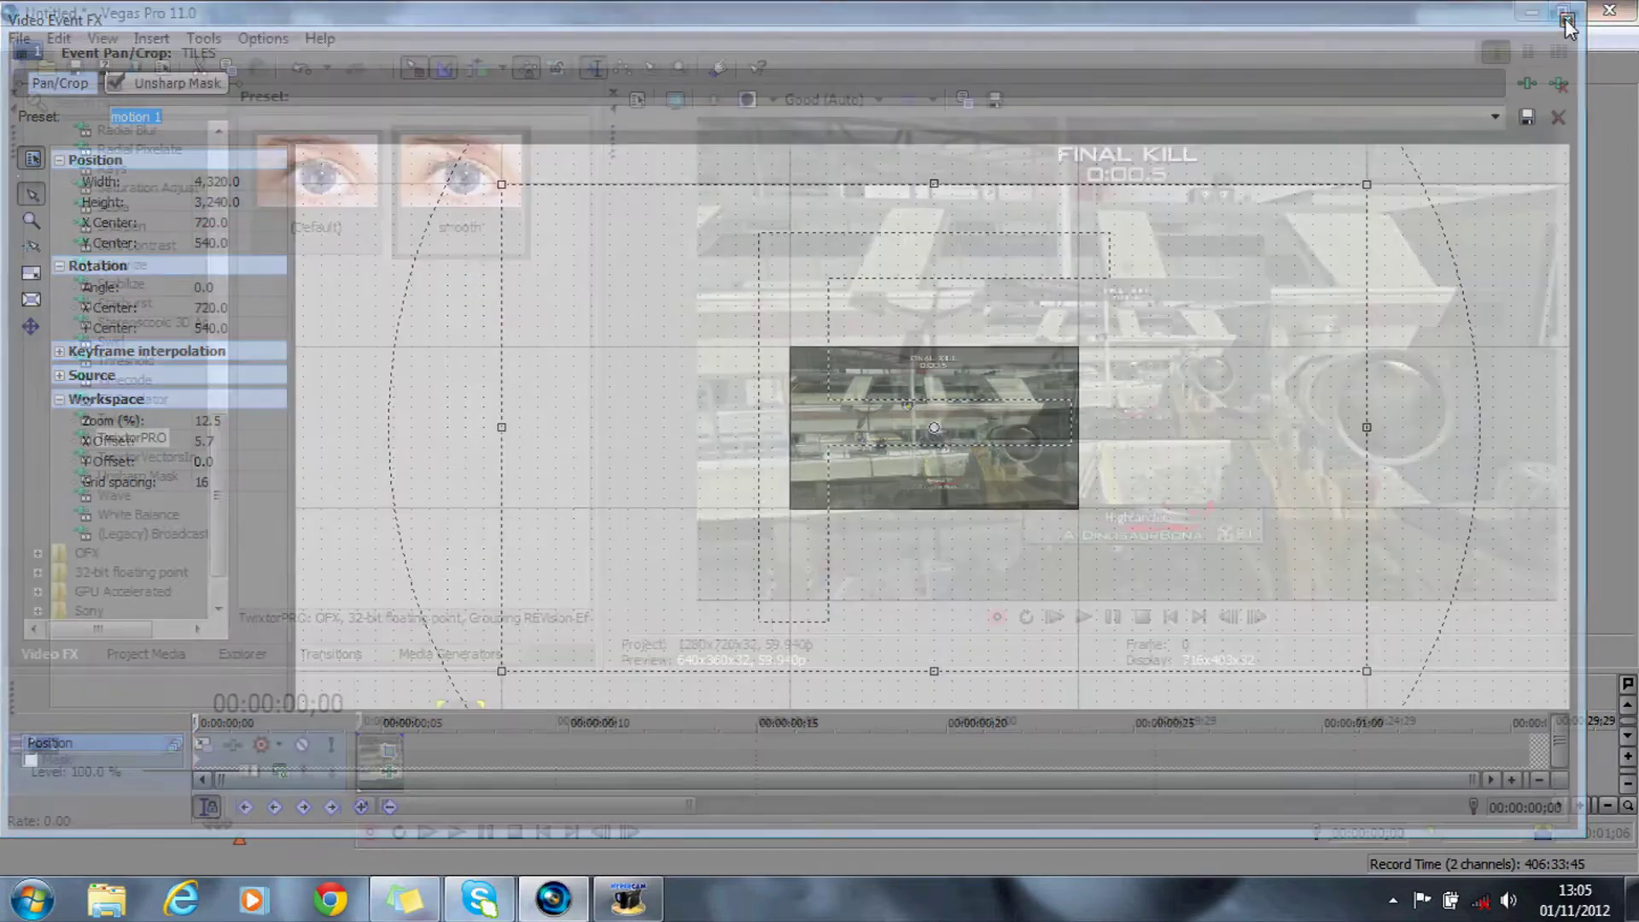
{"action": "left_click_drag", "start_coordinate": [813, 671], "coordinate": [813, 627]}
Step: Open Pan/Crop for the track 2 tile, zoom the workspace out and enlarge the crop frame
{"action": "left_click", "coordinate": [1627, 734]}
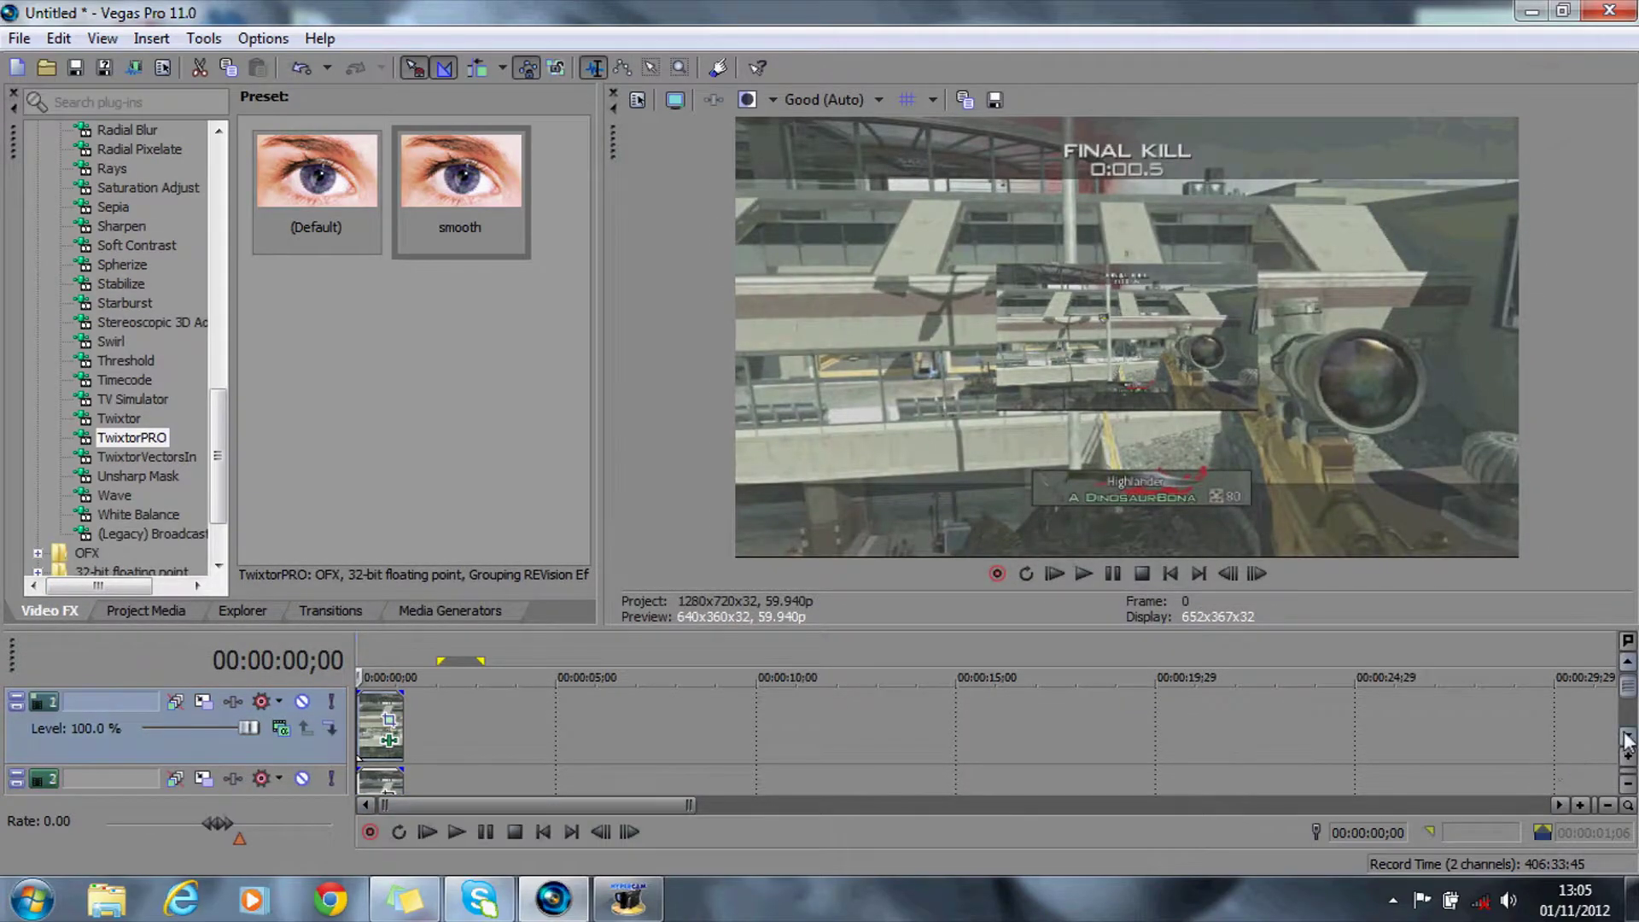
{"action": "left_click", "coordinate": [390, 723]}
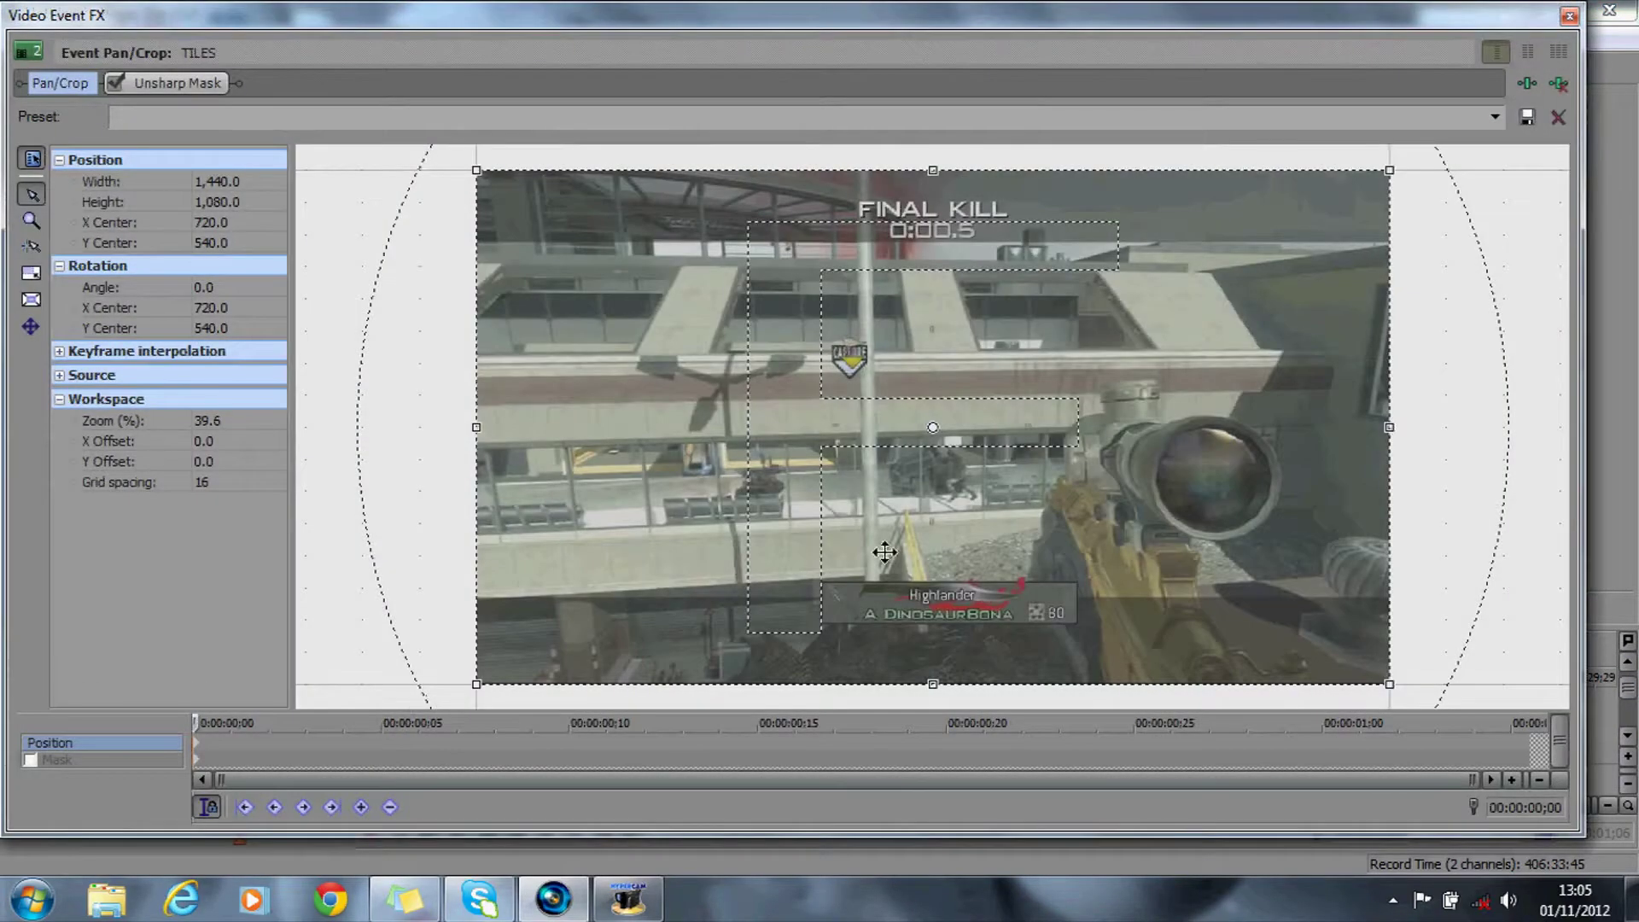
{"action": "left_click", "coordinate": [32, 221]}
{"action": "scroll", "coordinate": [937, 431], "scroll_direction": "down", "scroll_amount": 5}
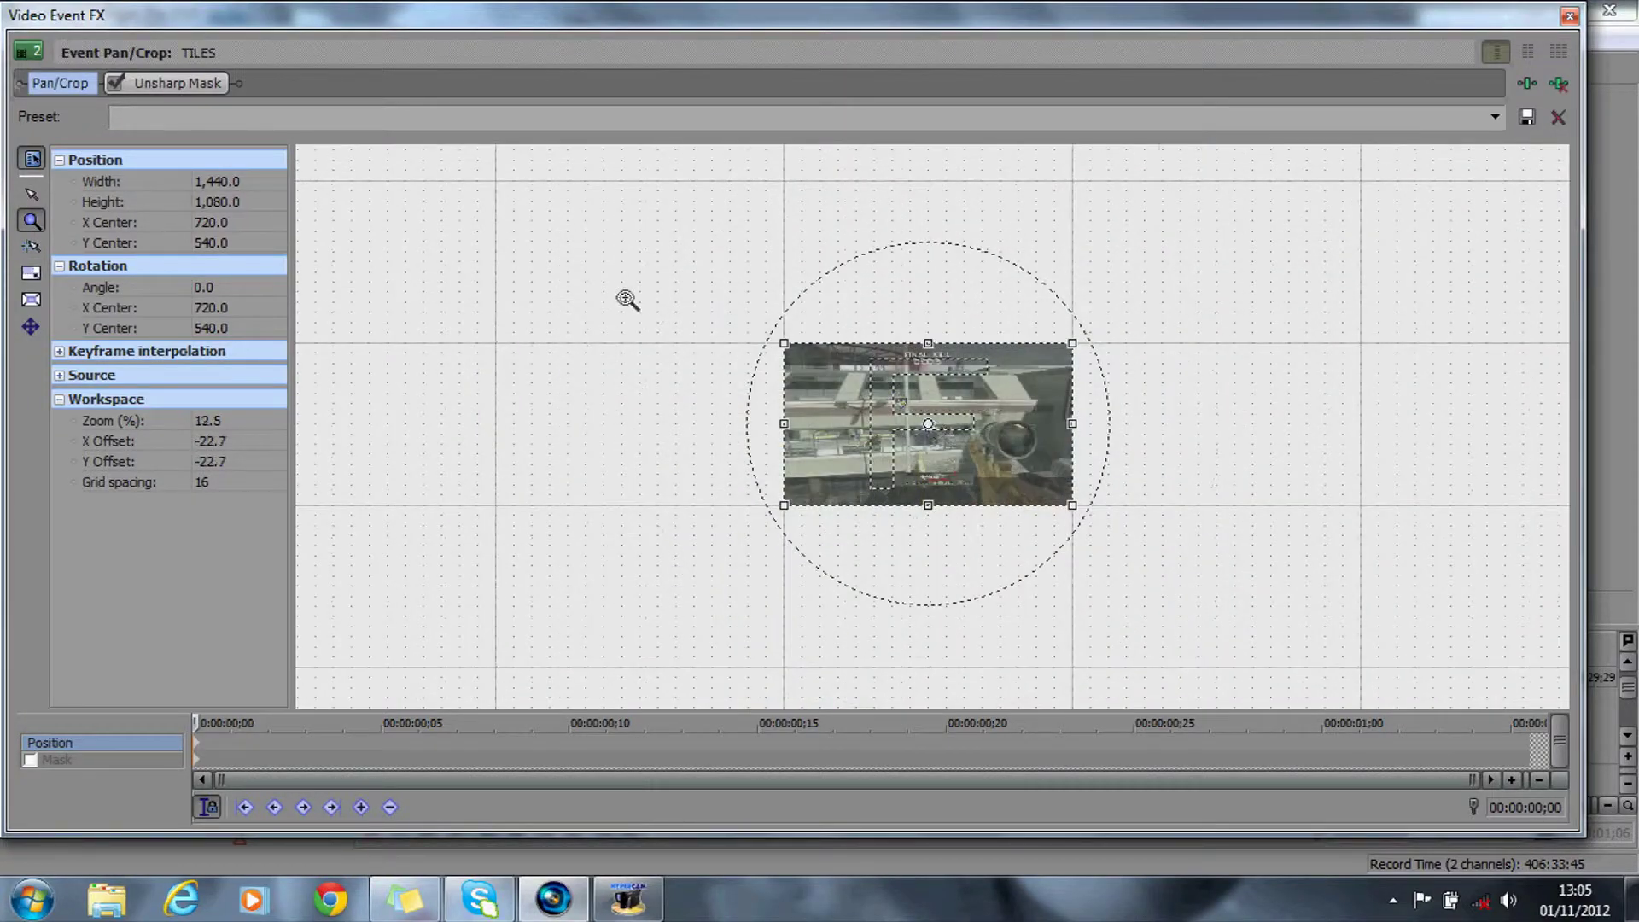
{"action": "left_click", "coordinate": [32, 194]}
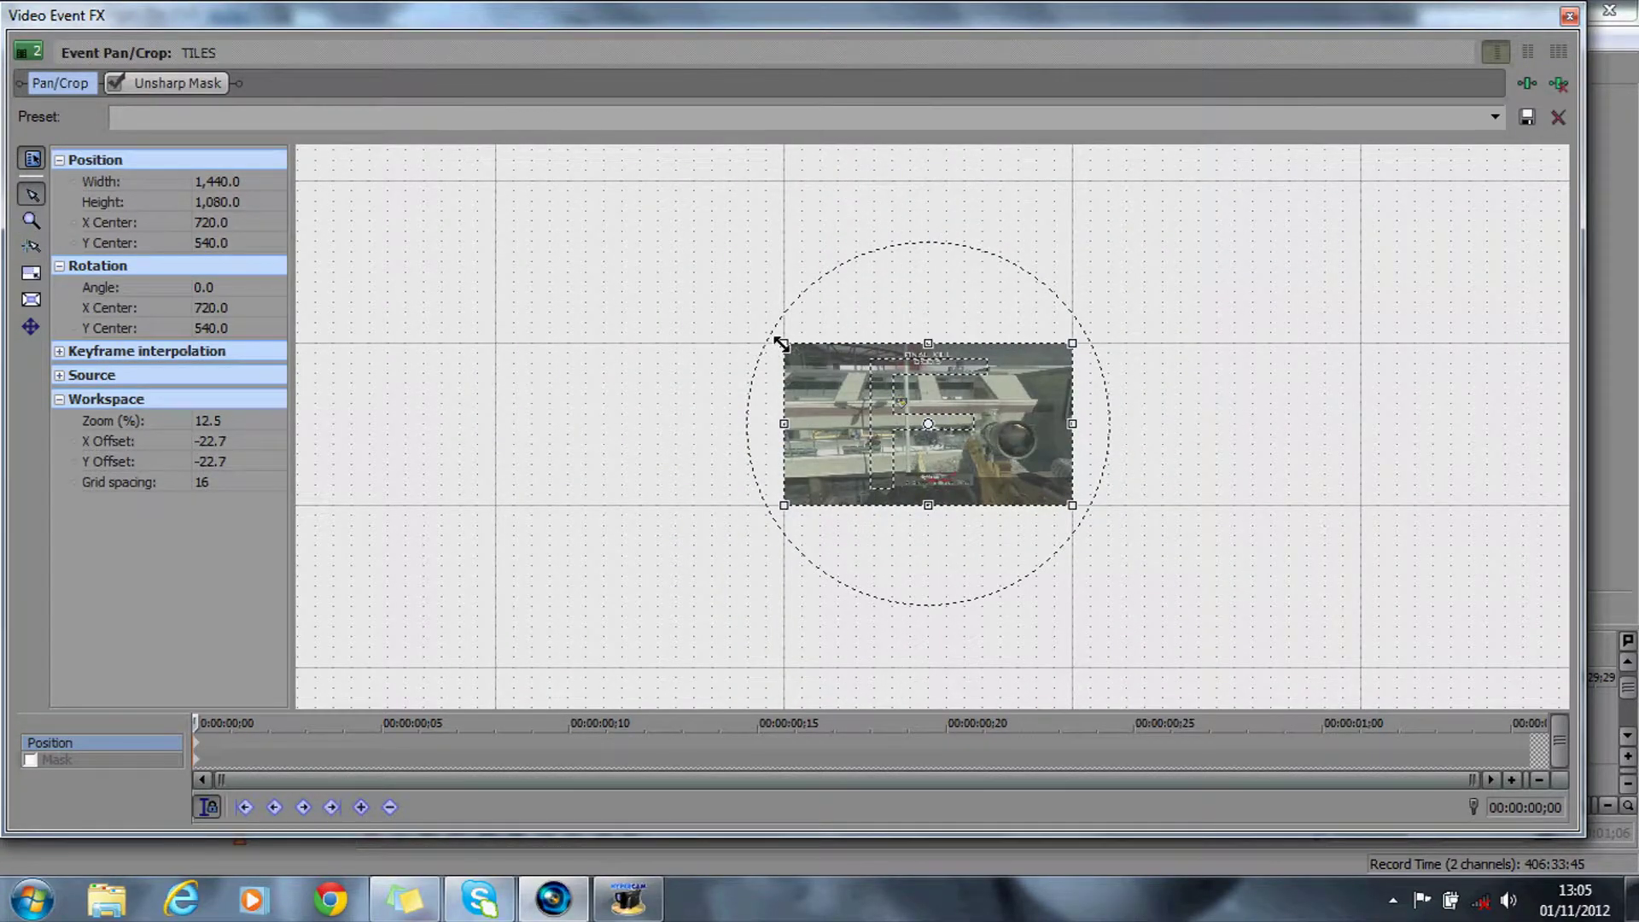
{"action": "left_click_drag", "start_coordinate": [782, 344], "coordinate": [495, 182]}
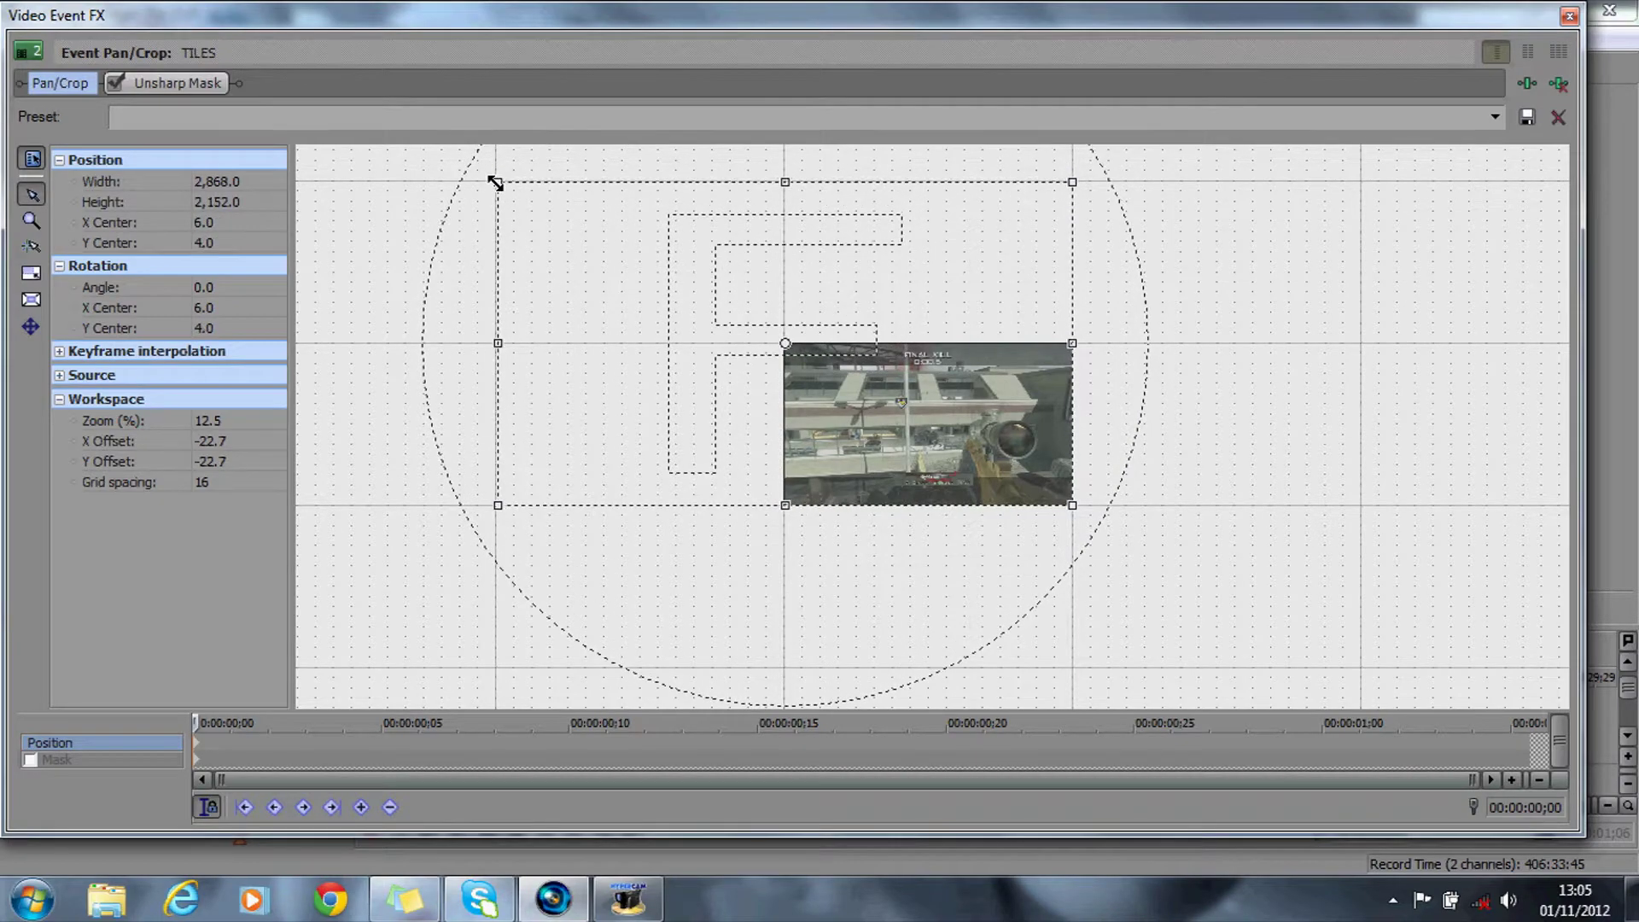
Step: Apply the motion2 preset, centred at 2,099.3, 1,568.1, and close the effect window
{"action": "left_click", "coordinate": [1494, 116]}
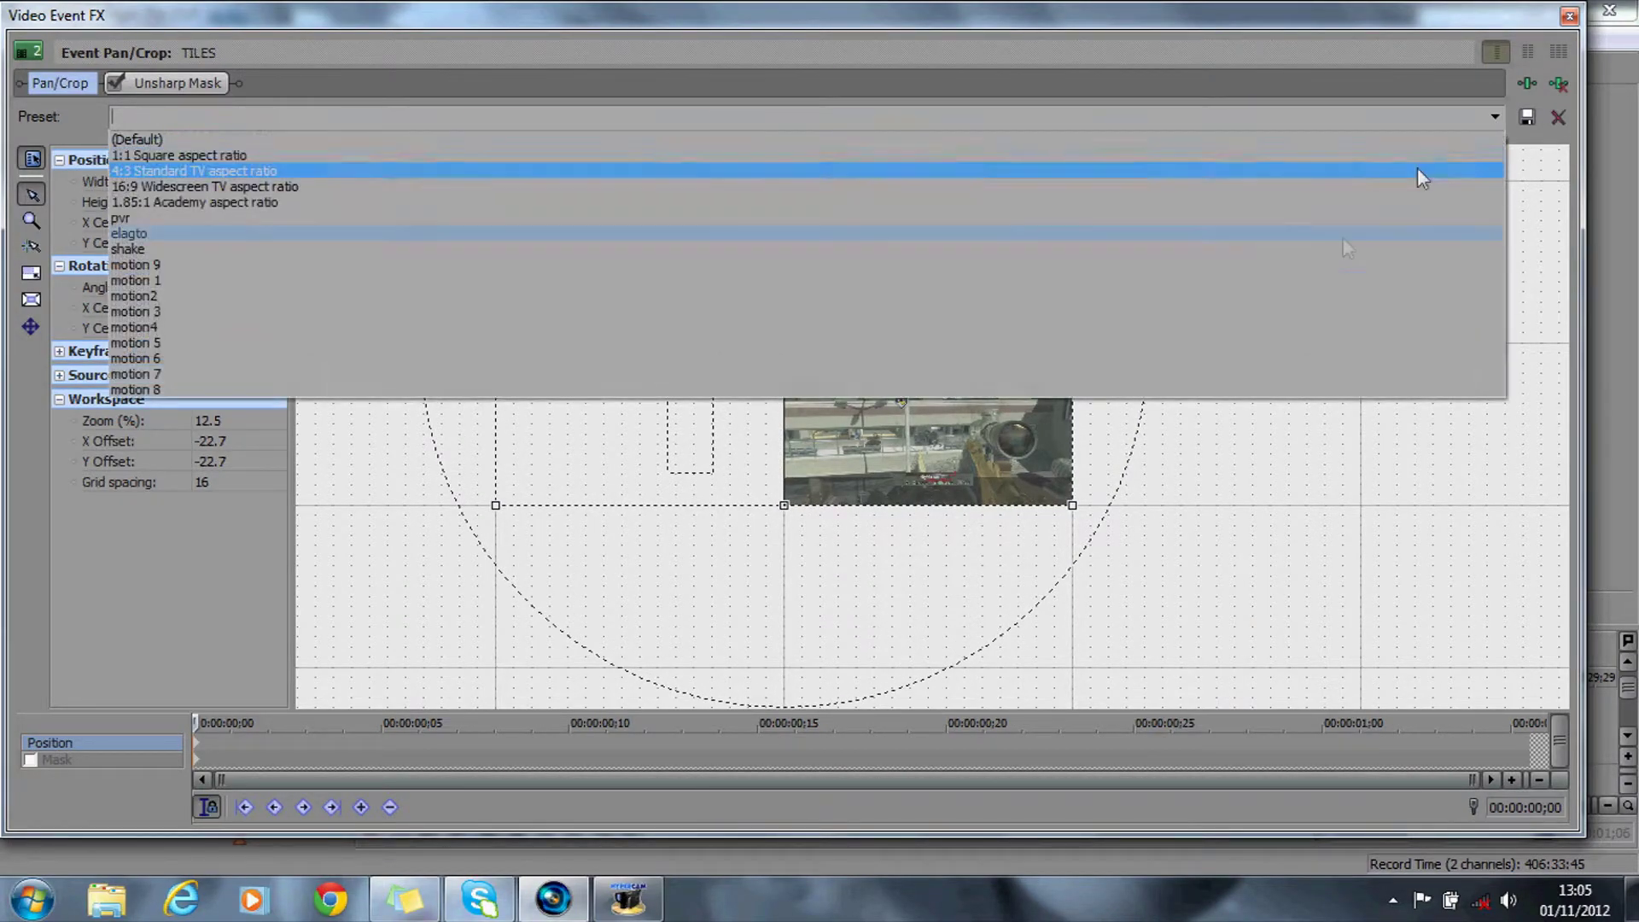
{"action": "left_click", "coordinate": [1287, 296]}
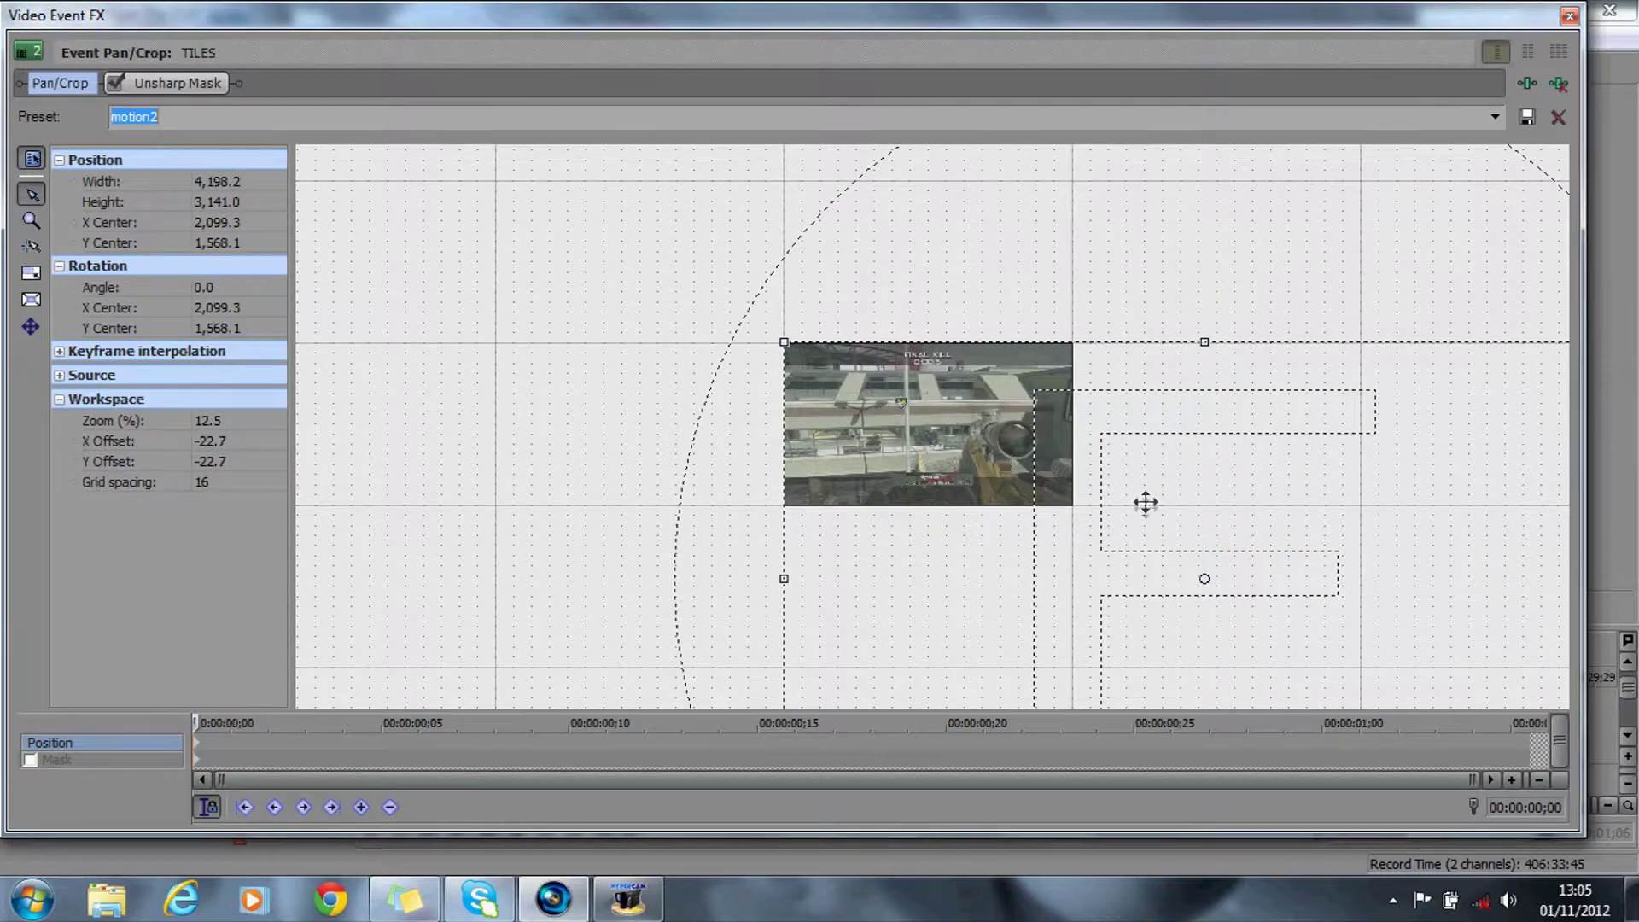
{"action": "mouse_move", "coordinate": [1146, 502]}
{"action": "left_mouse_down"}
{"action": "mouse_move", "coordinate": [864, 385]}
{"action": "mouse_move", "coordinate": [854, 348]}
{"action": "mouse_move", "coordinate": [1144, 507]}
{"action": "left_mouse_up"}
{"action": "left_click", "coordinate": [1496, 121]}
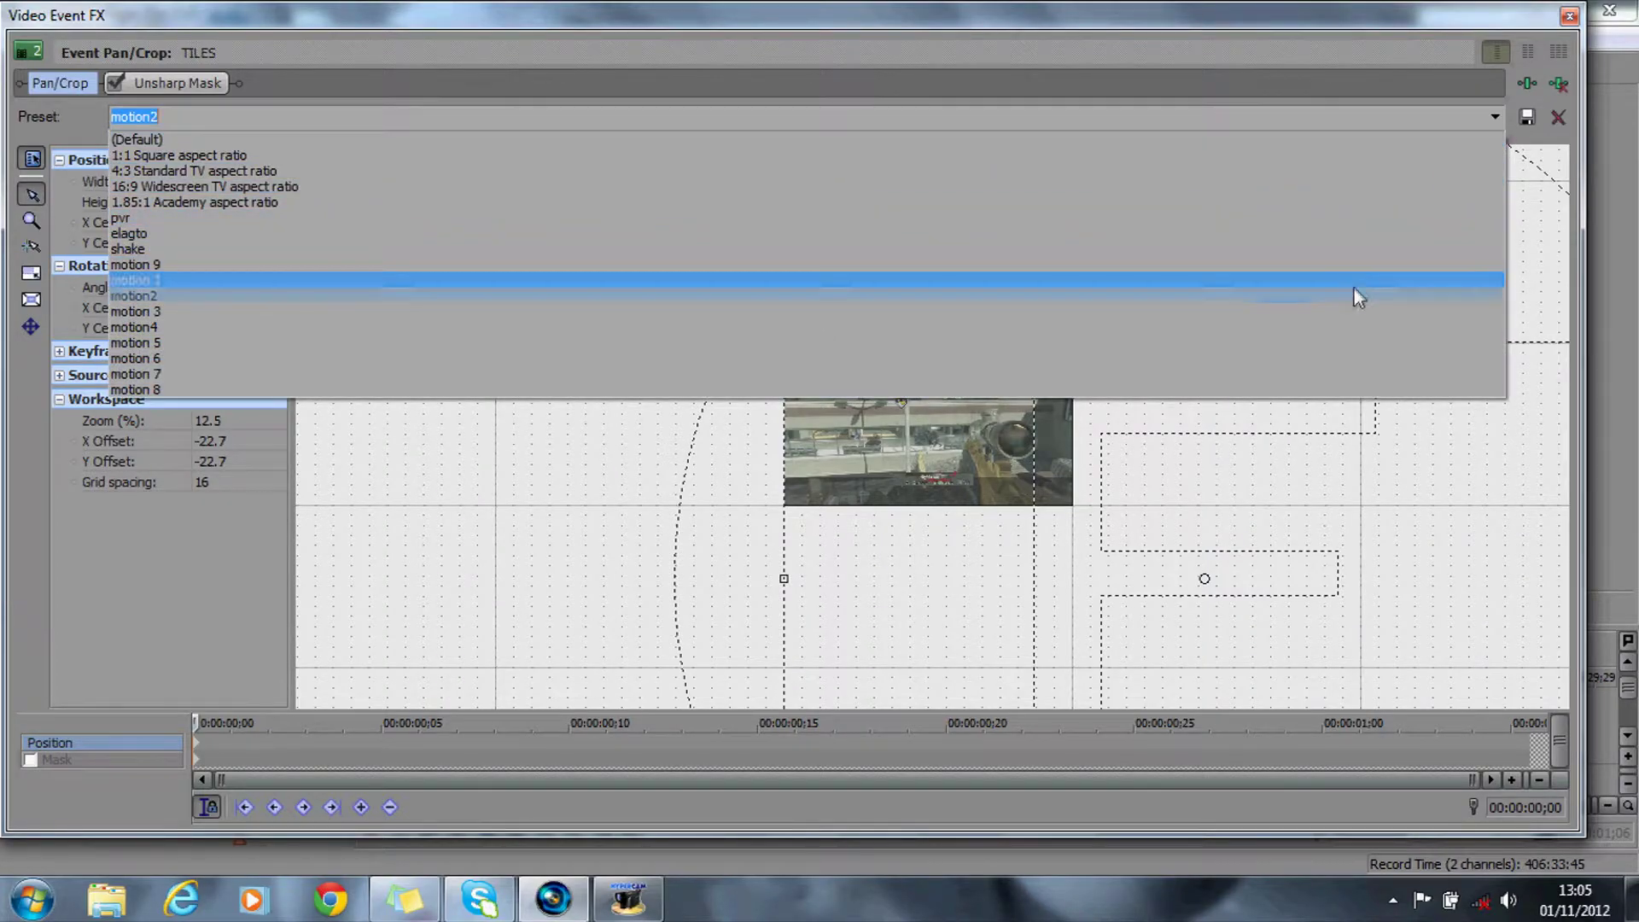
{"action": "left_click", "coordinate": [1354, 288]}
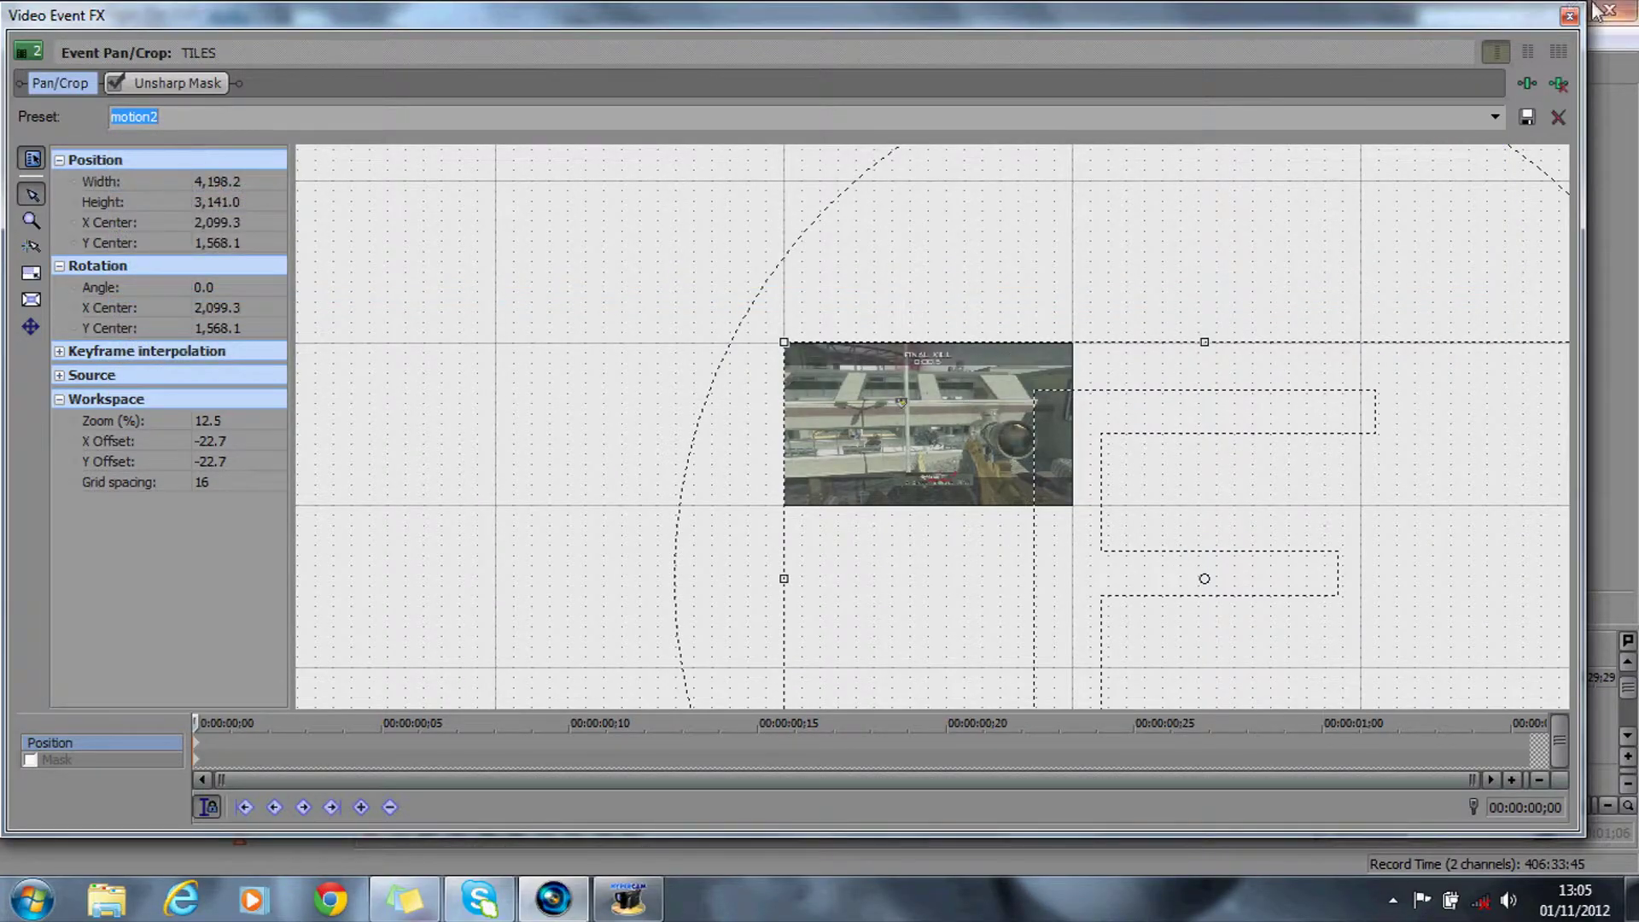
{"action": "left_click", "coordinate": [1569, 15]}
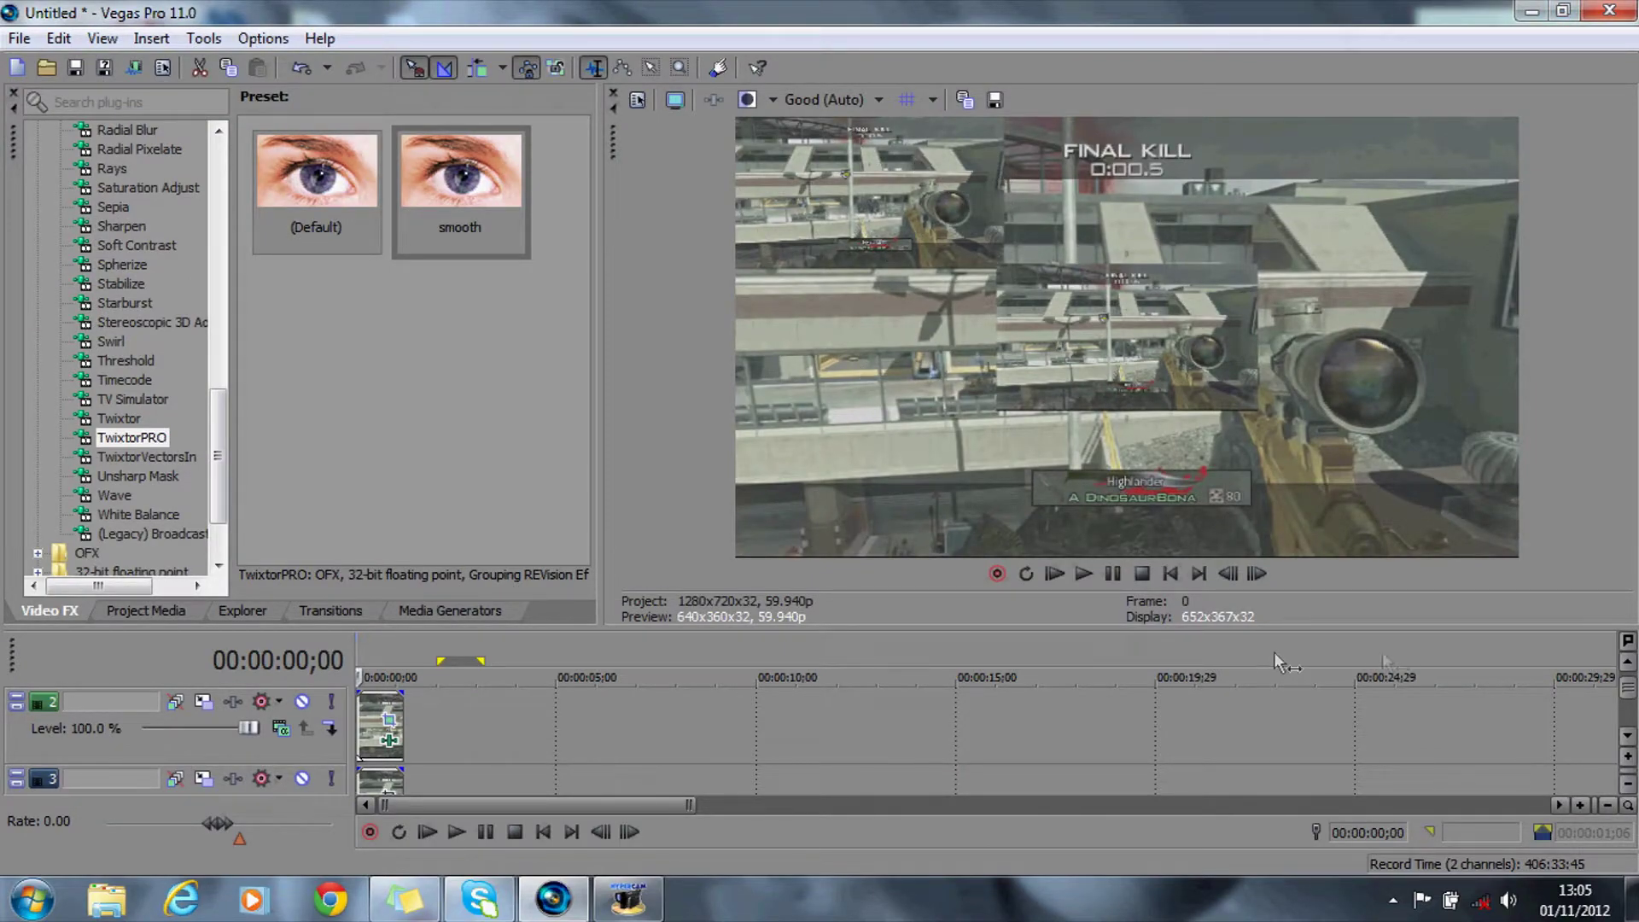
Step: Open Pan/Crop for the track 3 tile, zoom out and enlarge the crop frame both ways
{"action": "scroll", "coordinate": [652, 686], "scroll_direction": "down", "scroll_amount": 1}
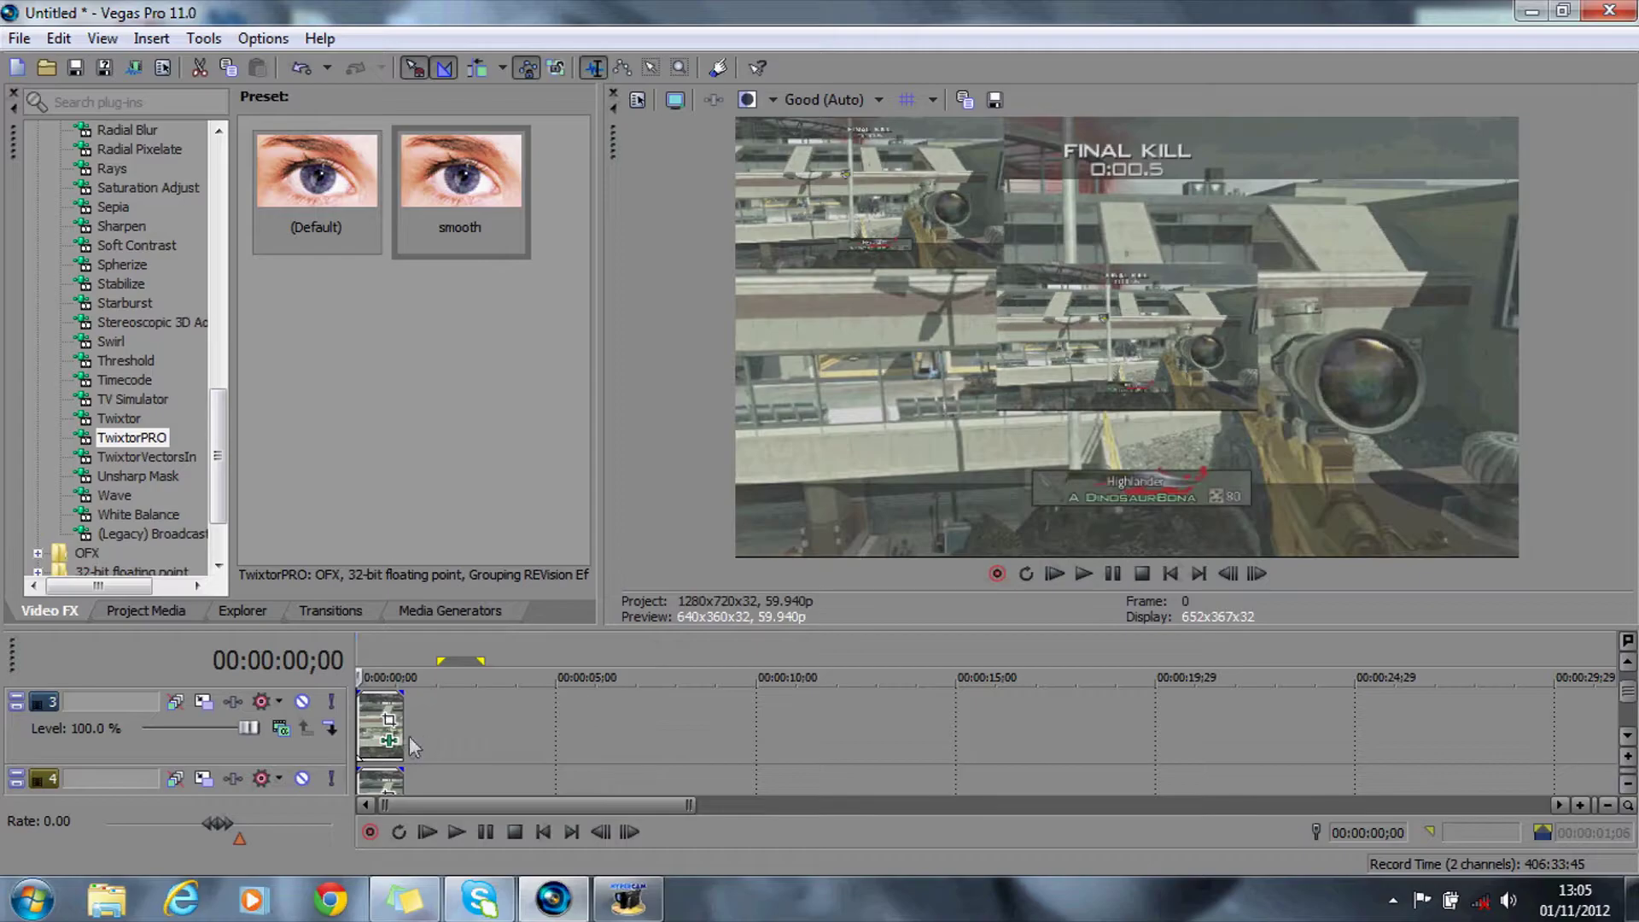
{"action": "left_click", "coordinate": [389, 719]}
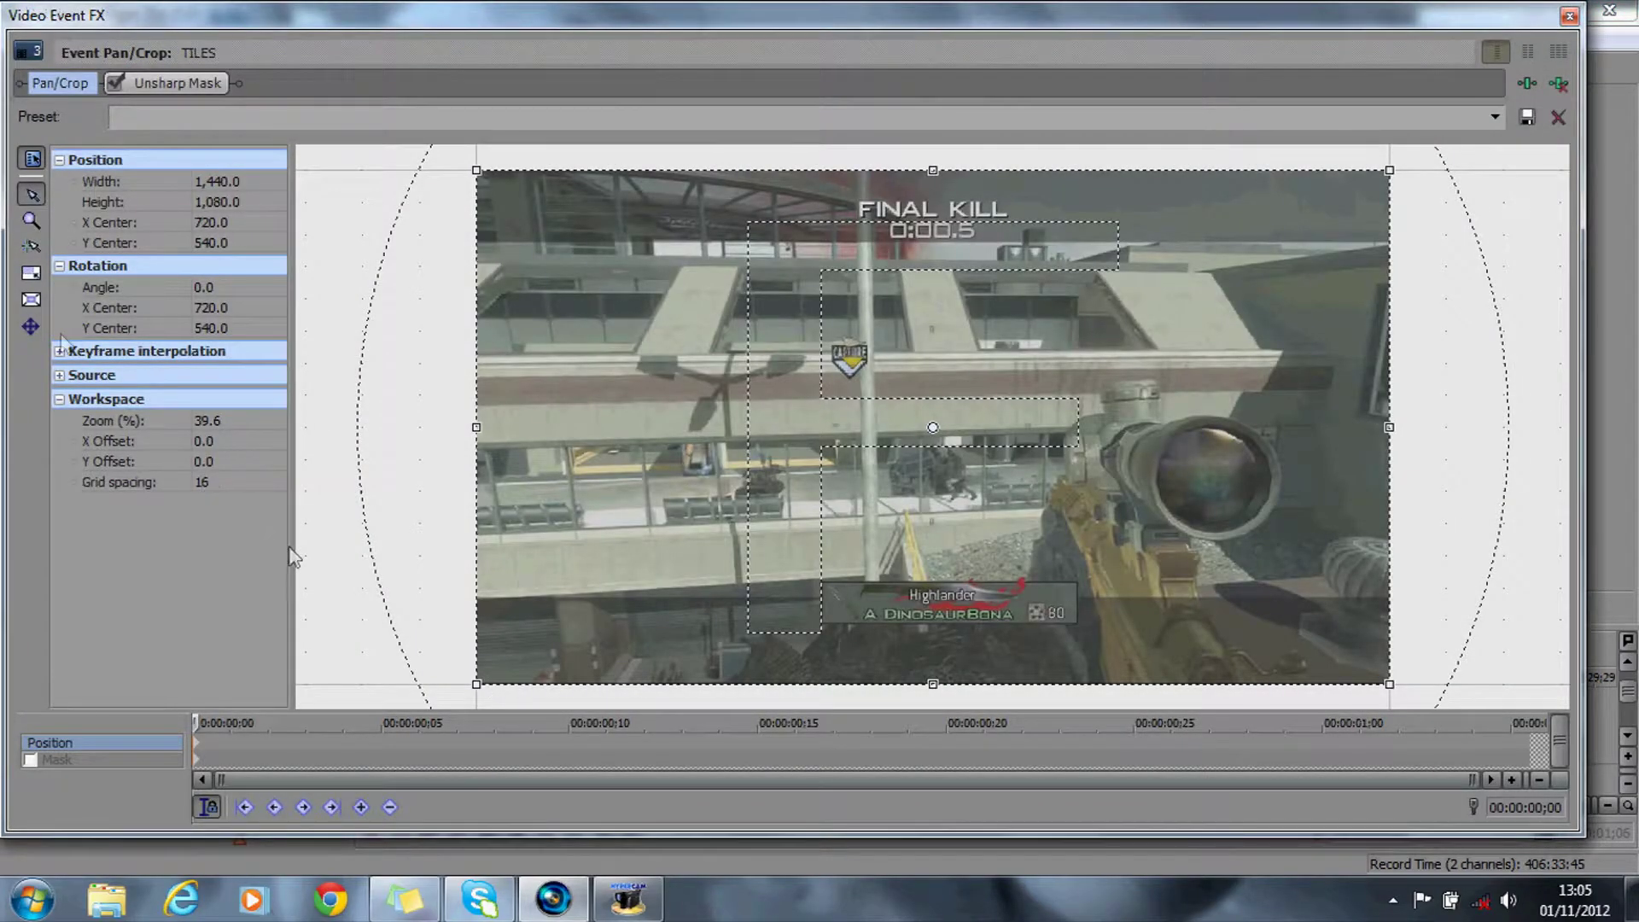
{"action": "left_click", "coordinate": [32, 220]}
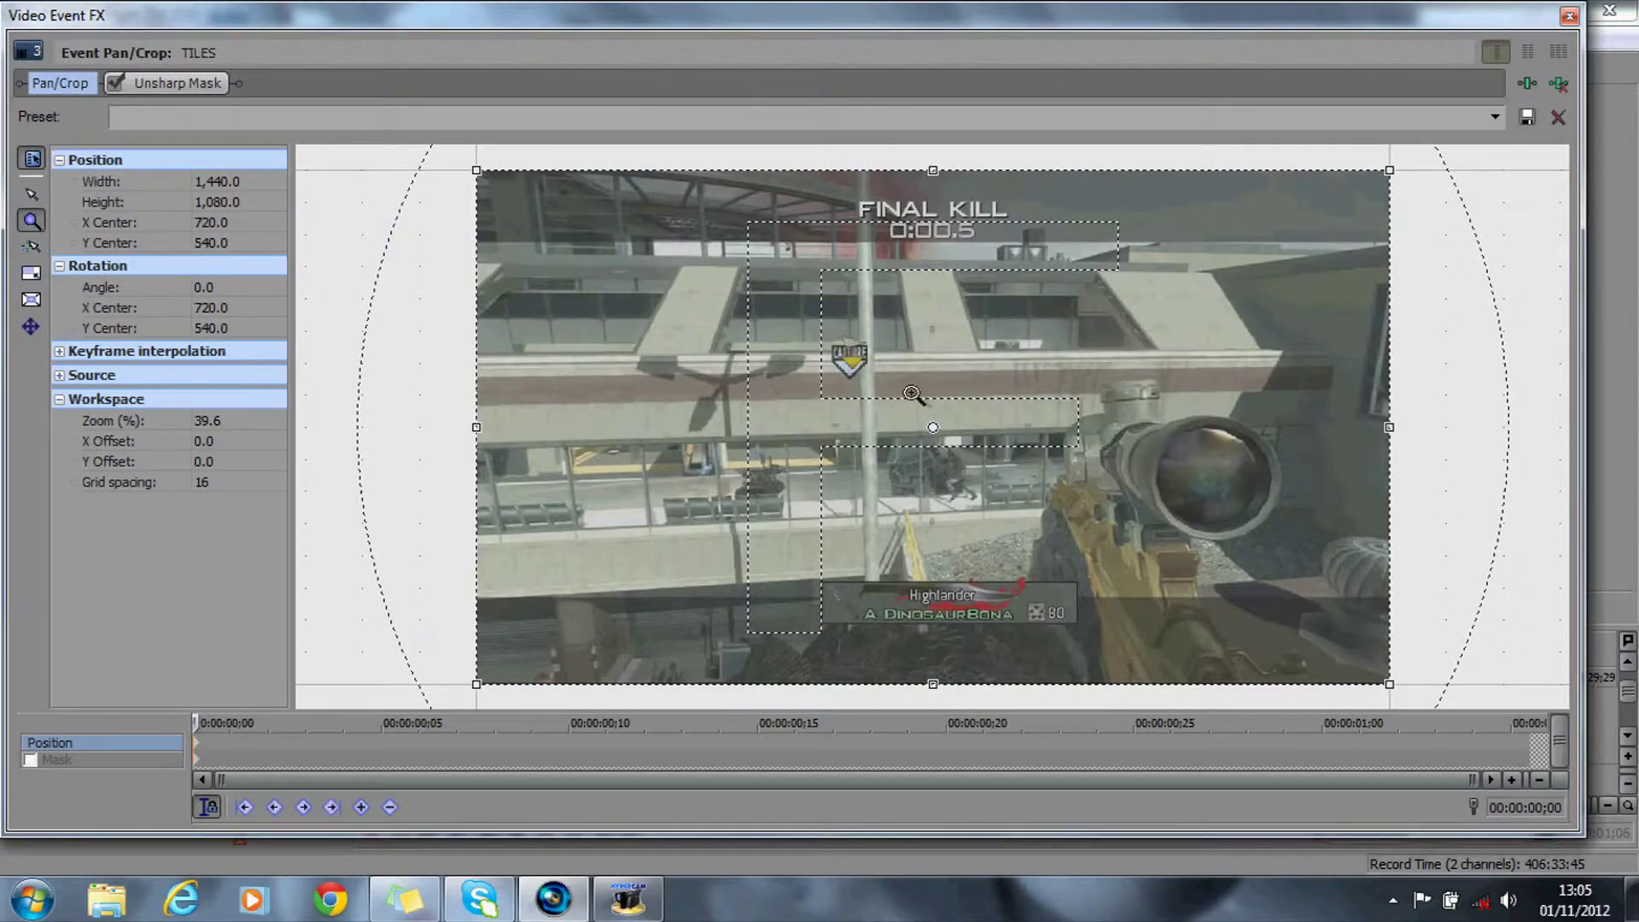
{"action": "scroll", "coordinate": [918, 396], "scroll_direction": "down", "scroll_amount": 3}
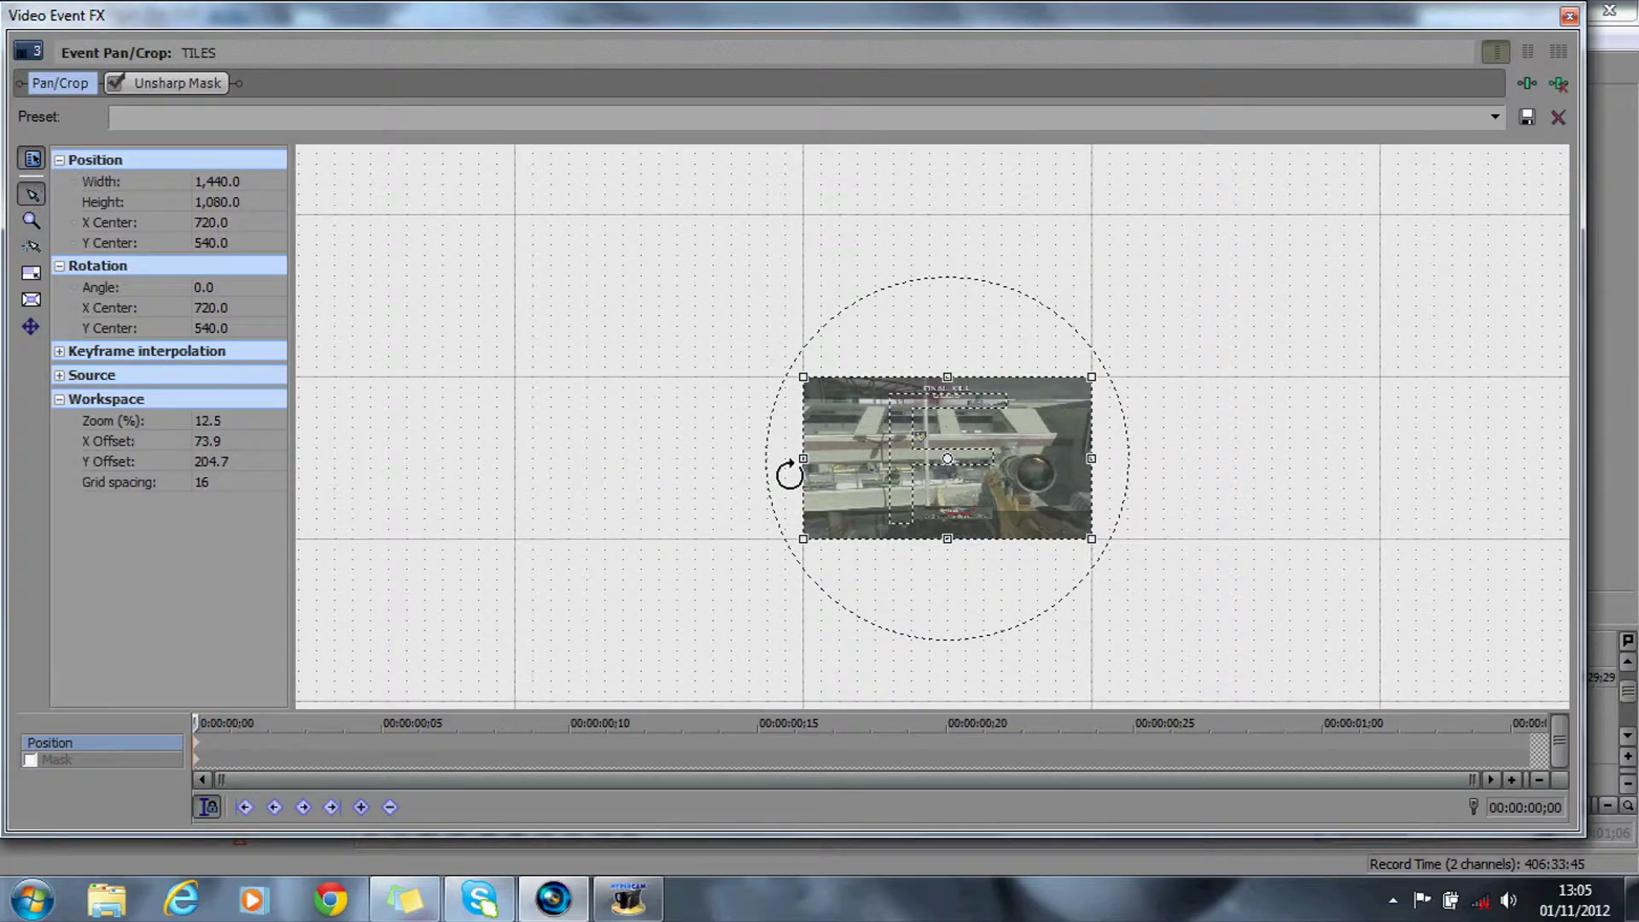
{"action": "left_click_drag", "start_coordinate": [804, 538], "coordinate": [509, 702]}
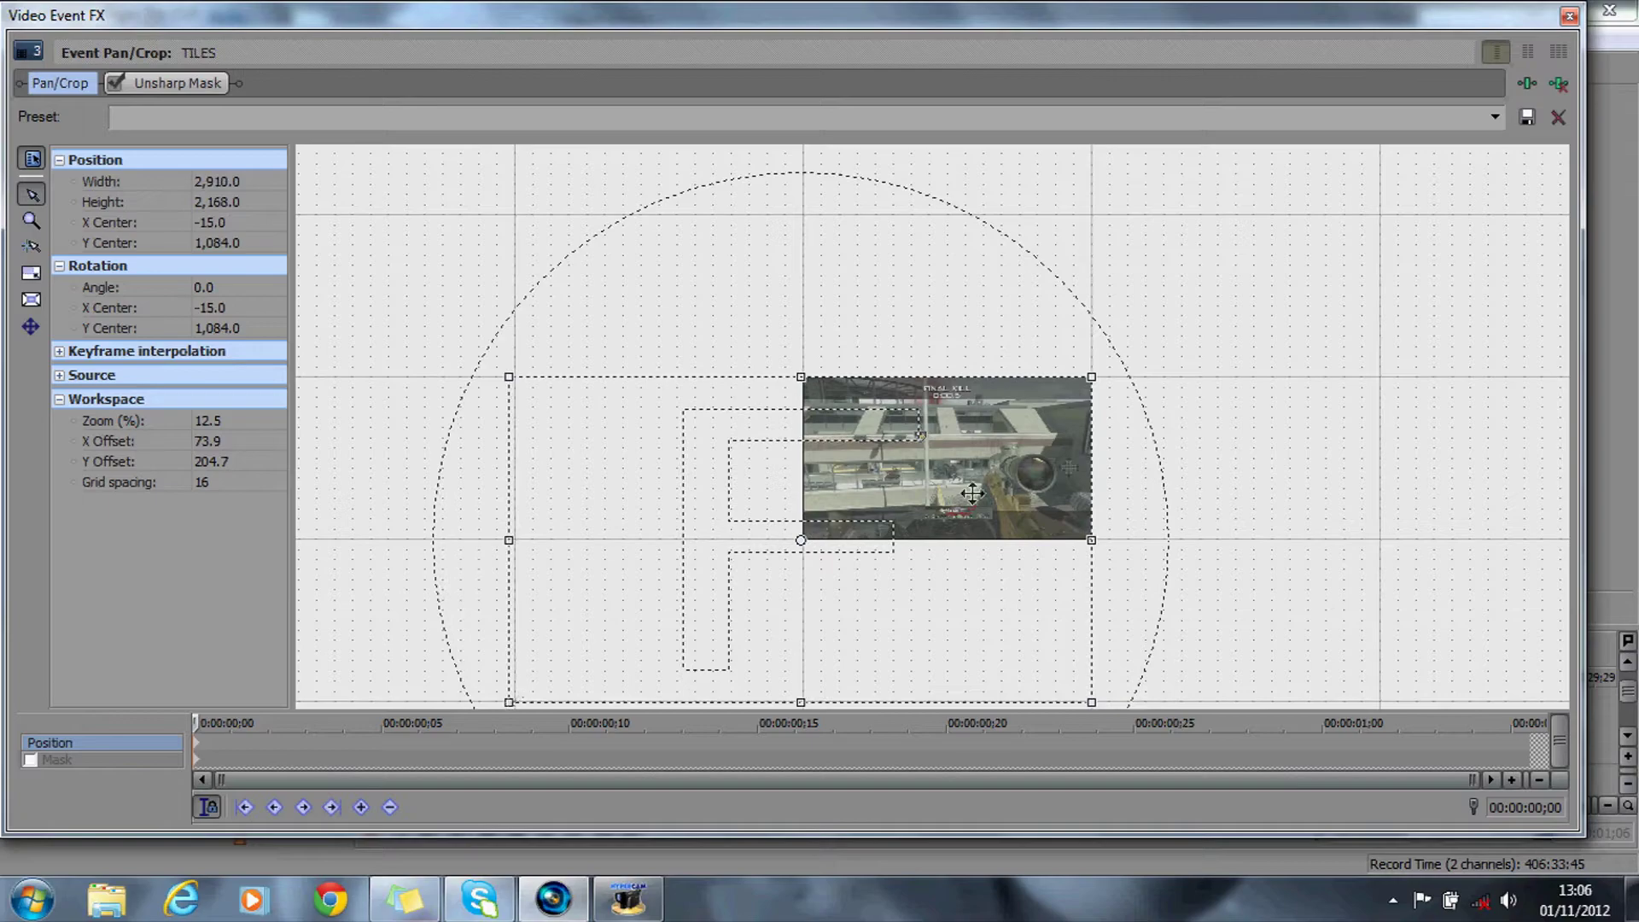
{"action": "left_click_drag", "start_coordinate": [1092, 377], "coordinate": [1380, 213]}
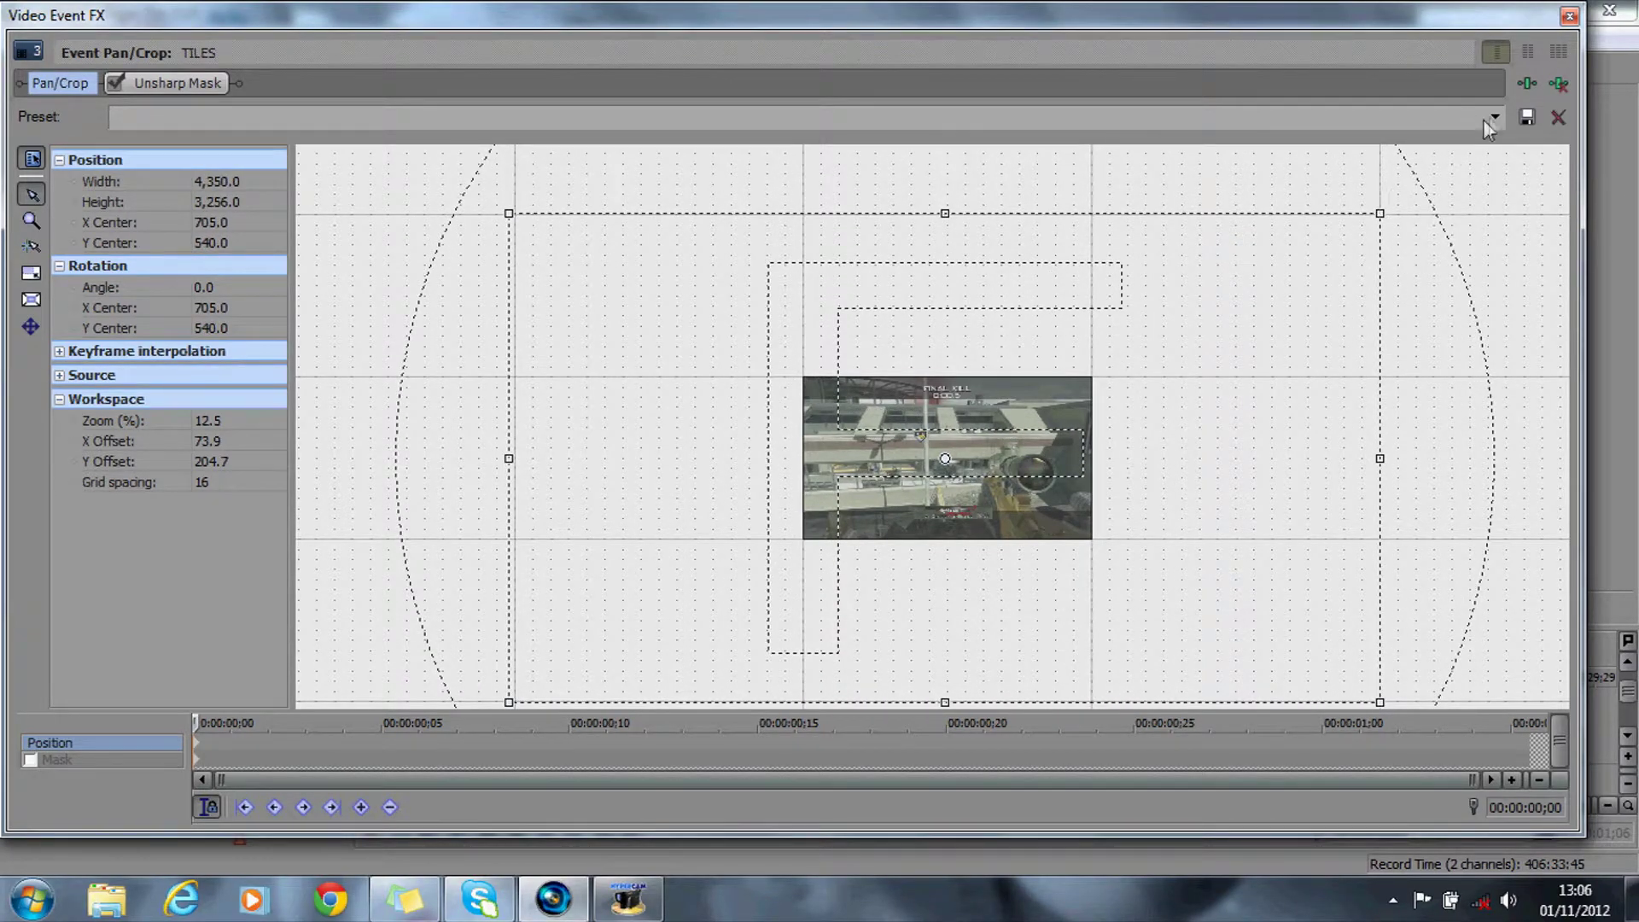
Step: Apply the motion 3 preset, widen and raise the crop frame, reapply motion 3, and close
{"action": "left_click", "coordinate": [1494, 117]}
{"action": "left_click", "coordinate": [1200, 314]}
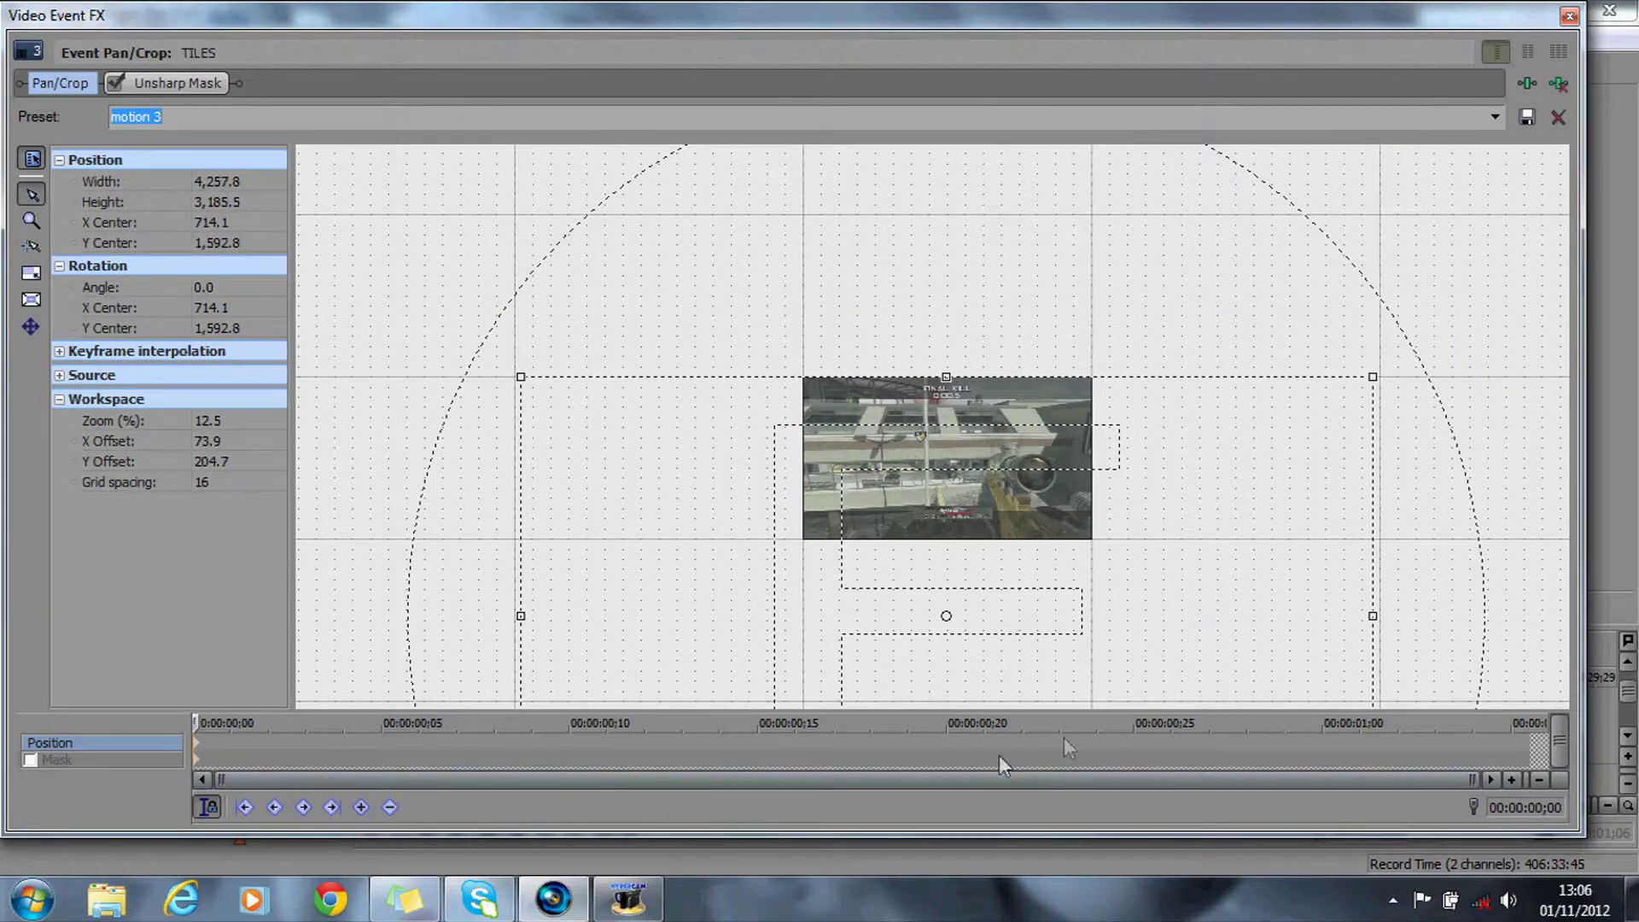
{"action": "left_click_drag", "start_coordinate": [1373, 622], "coordinate": [1379, 618]}
{"action": "left_click_drag", "start_coordinate": [516, 615], "coordinate": [513, 615]}
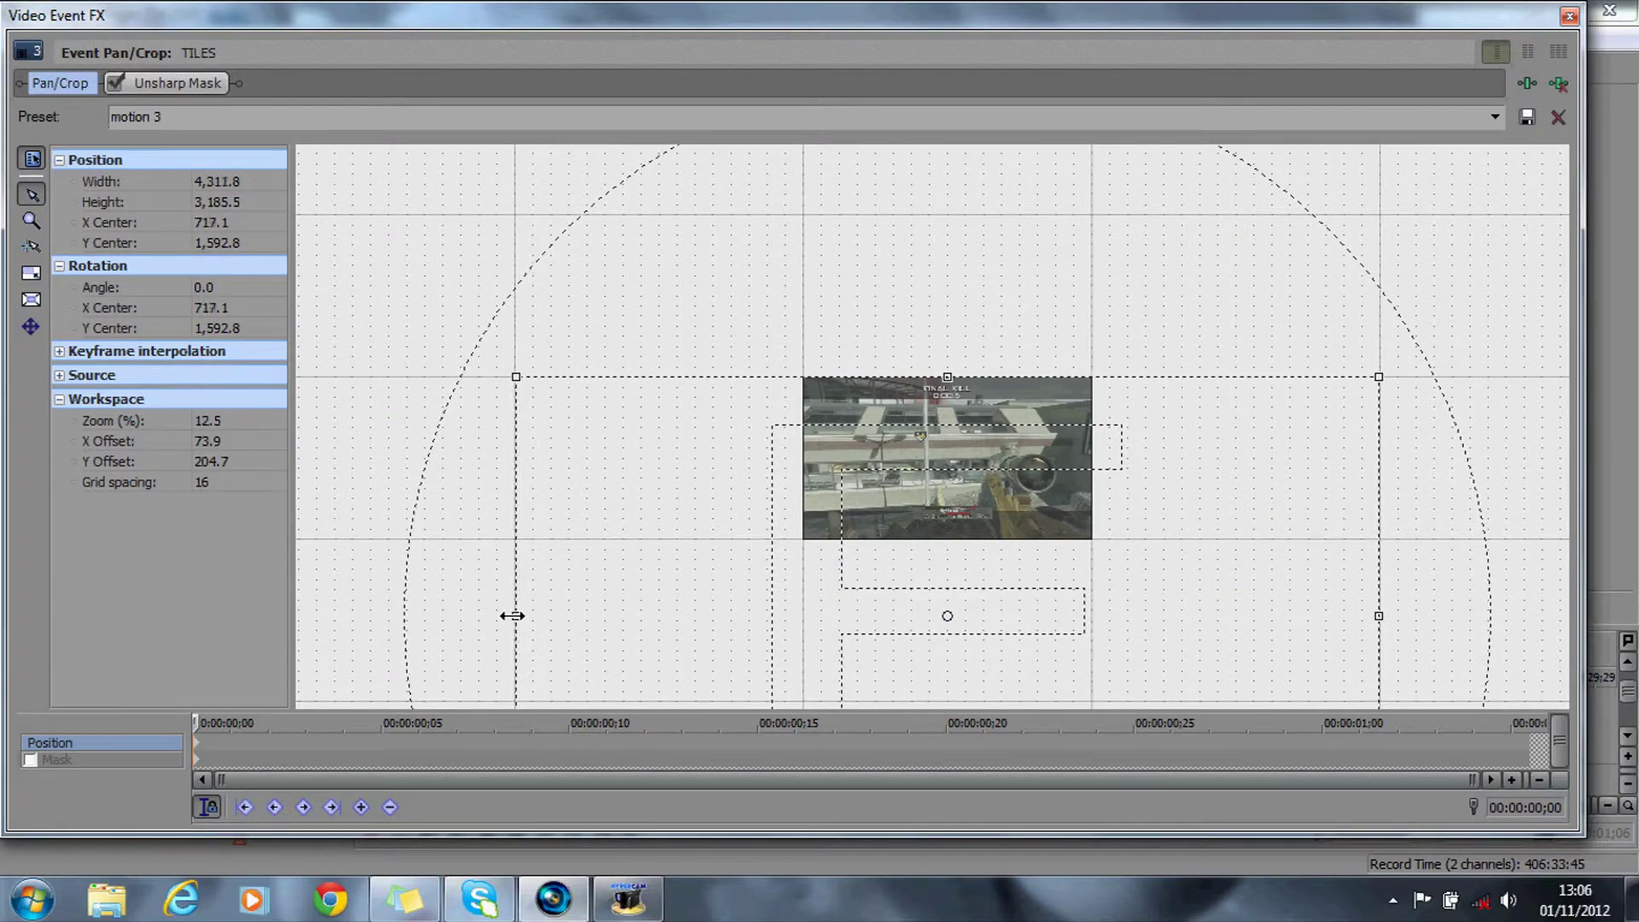
{"action": "mouse_move", "coordinate": [837, 468]}
{"action": "left_mouse_down"}
{"action": "mouse_move", "coordinate": [831, 333]}
{"action": "mouse_move", "coordinate": [835, 494]}
{"action": "left_mouse_up"}
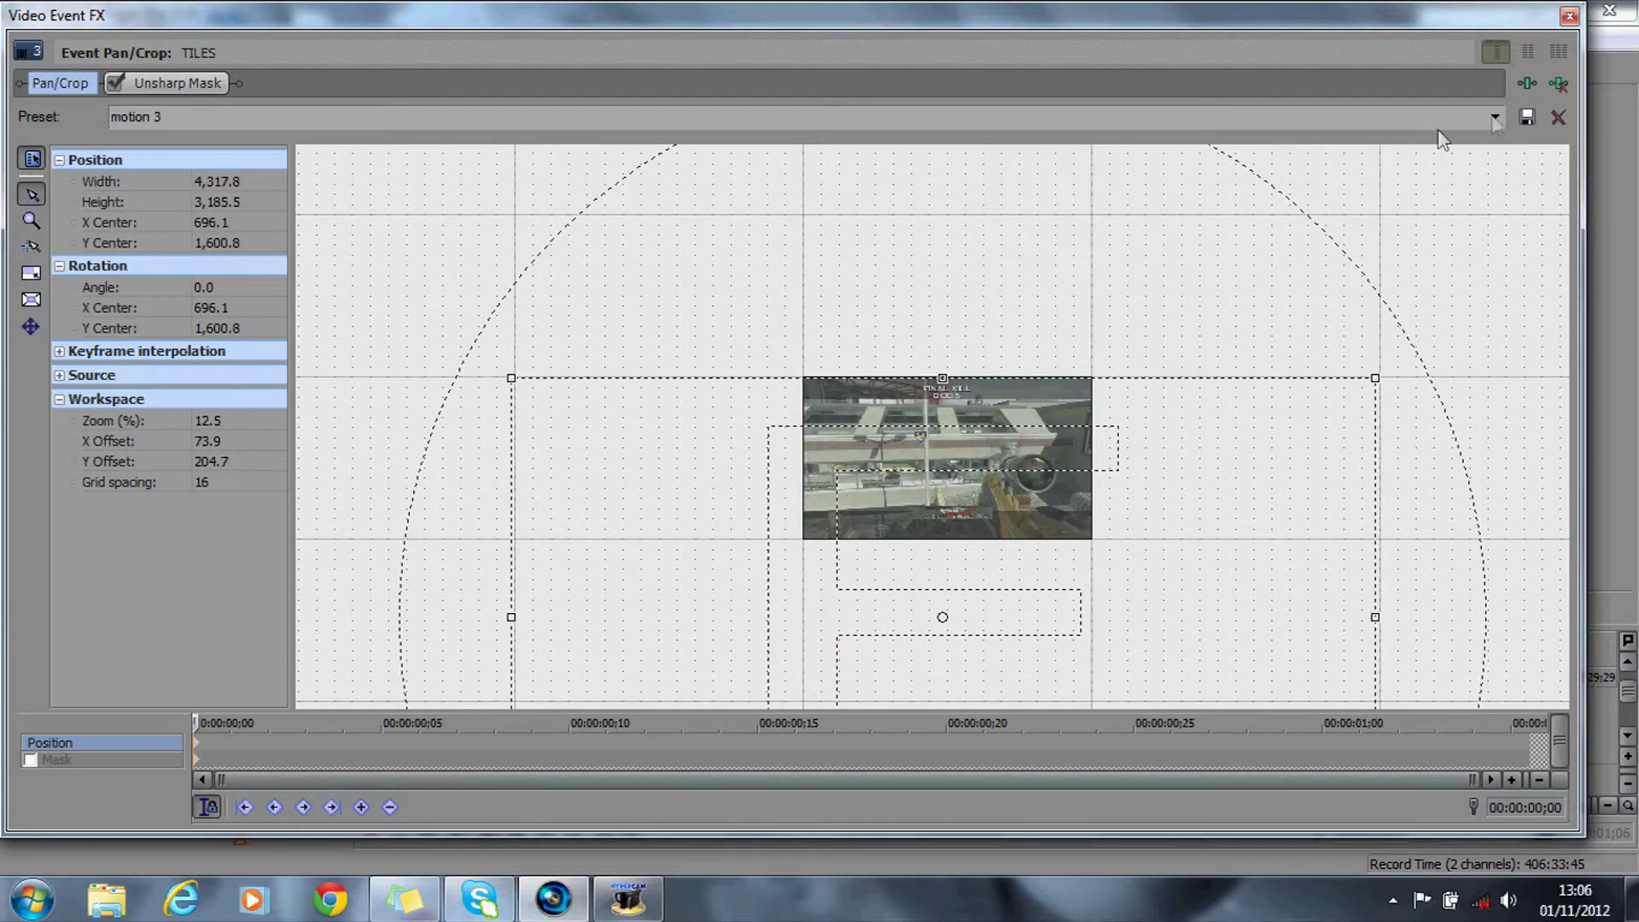
{"action": "left_click", "coordinate": [1495, 116]}
{"action": "left_click", "coordinate": [1226, 312]}
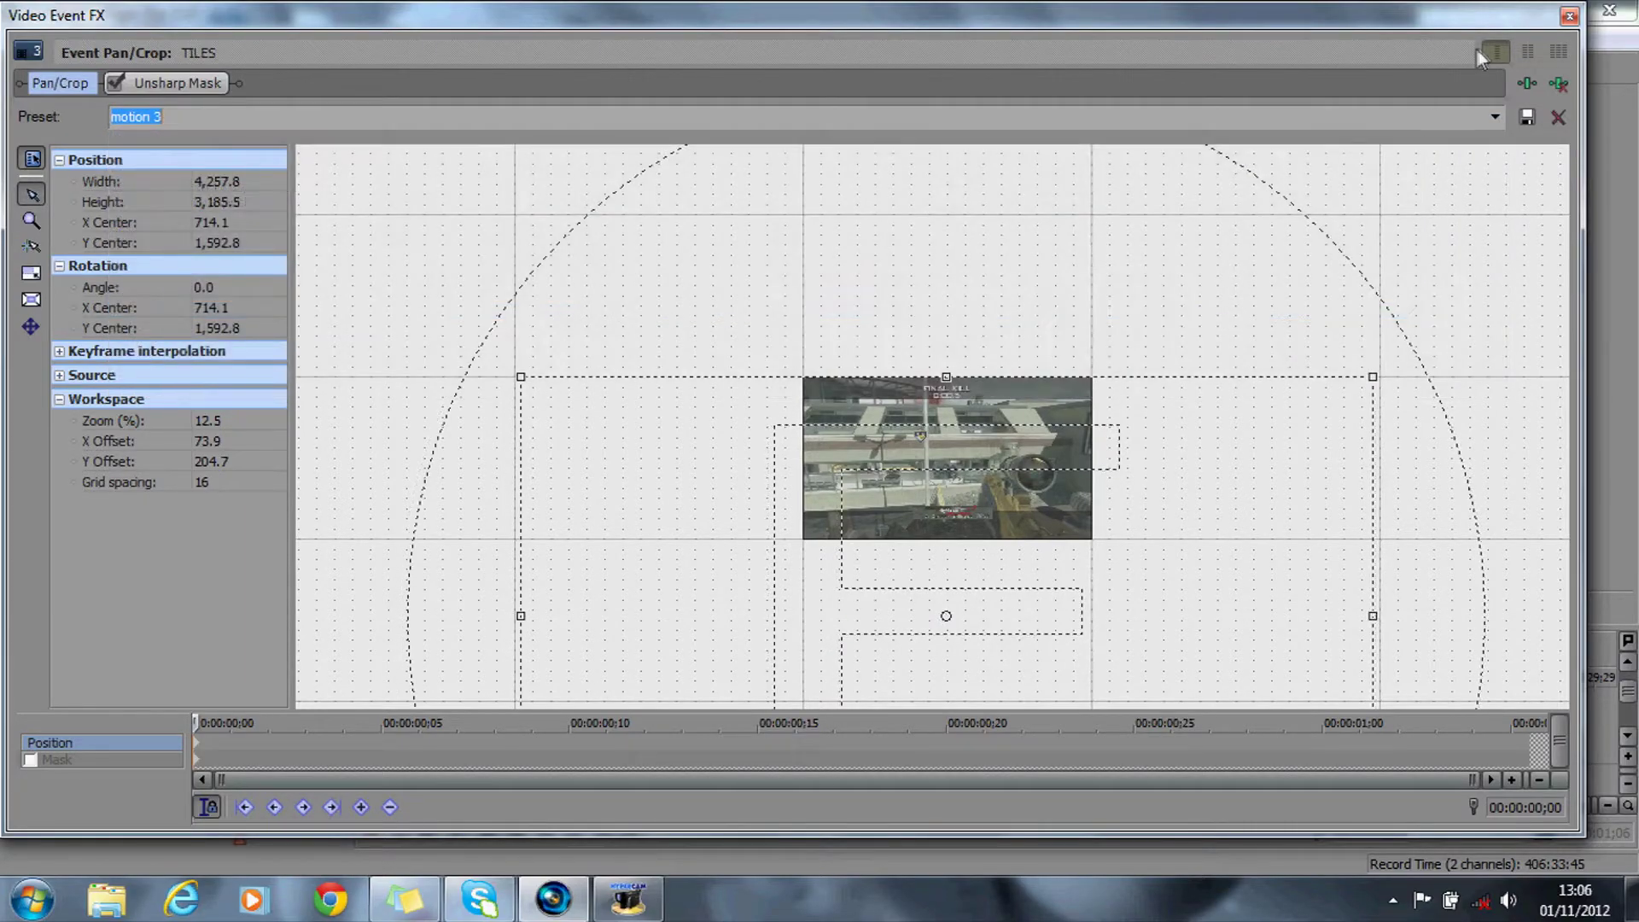
{"action": "left_click", "coordinate": [1569, 16]}
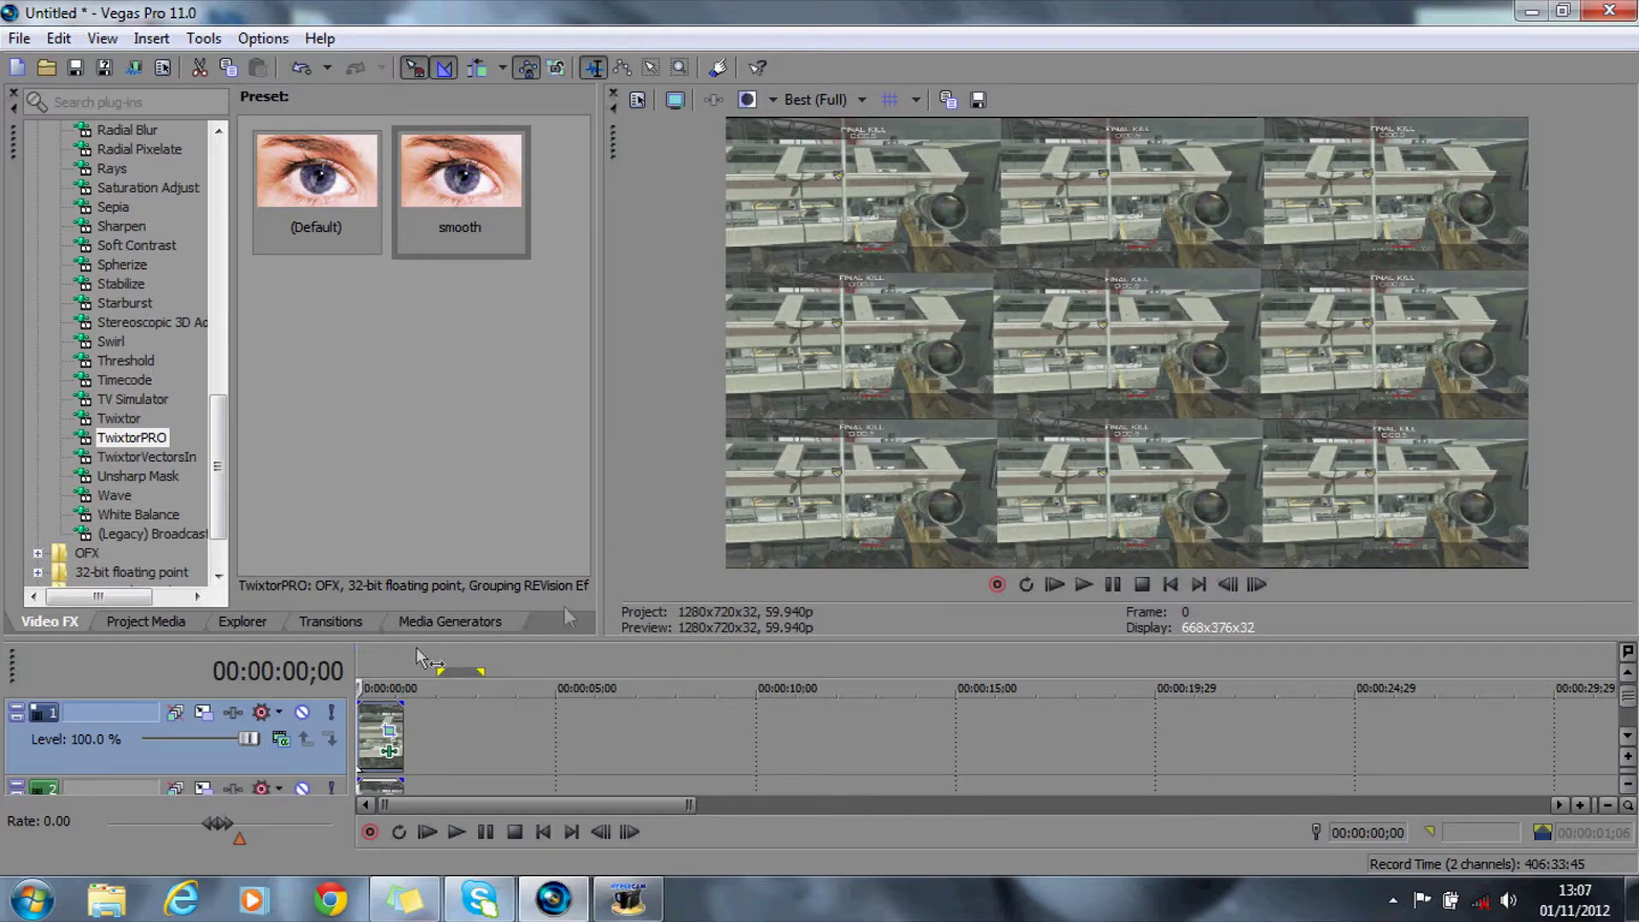
Step: Lower preview quality to Good (Auto) and play back the tile grid
{"action": "left_click", "coordinate": [815, 100]}
{"action": "mouse_move", "coordinate": [867, 198]}
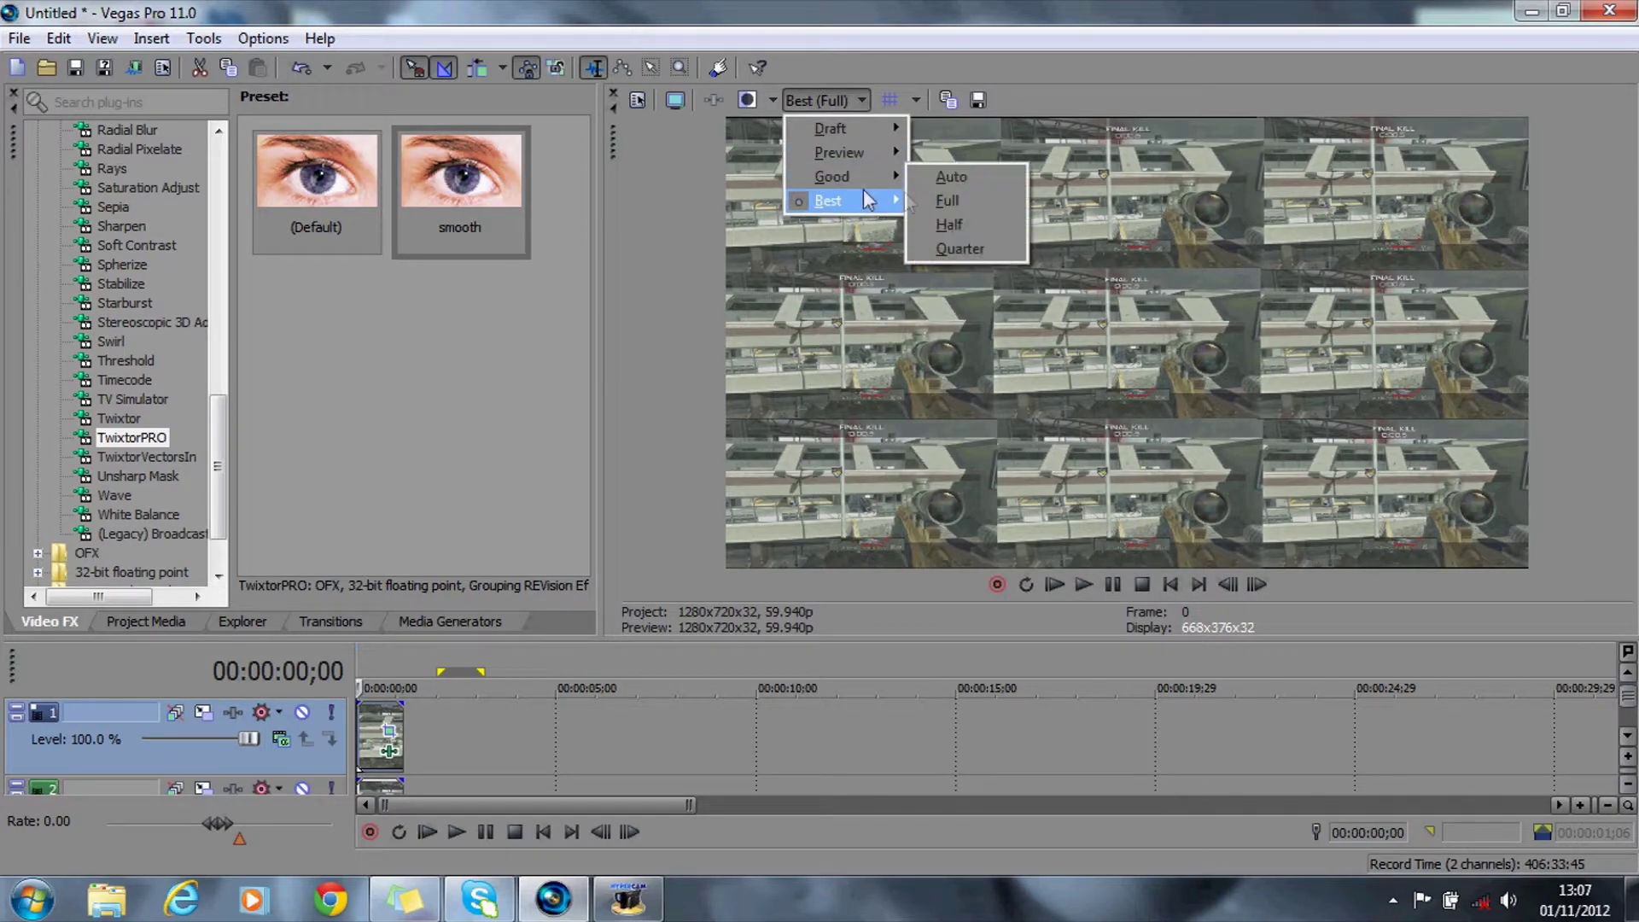
{"action": "mouse_move", "coordinate": [832, 175]}
{"action": "left_click", "coordinate": [947, 176]}
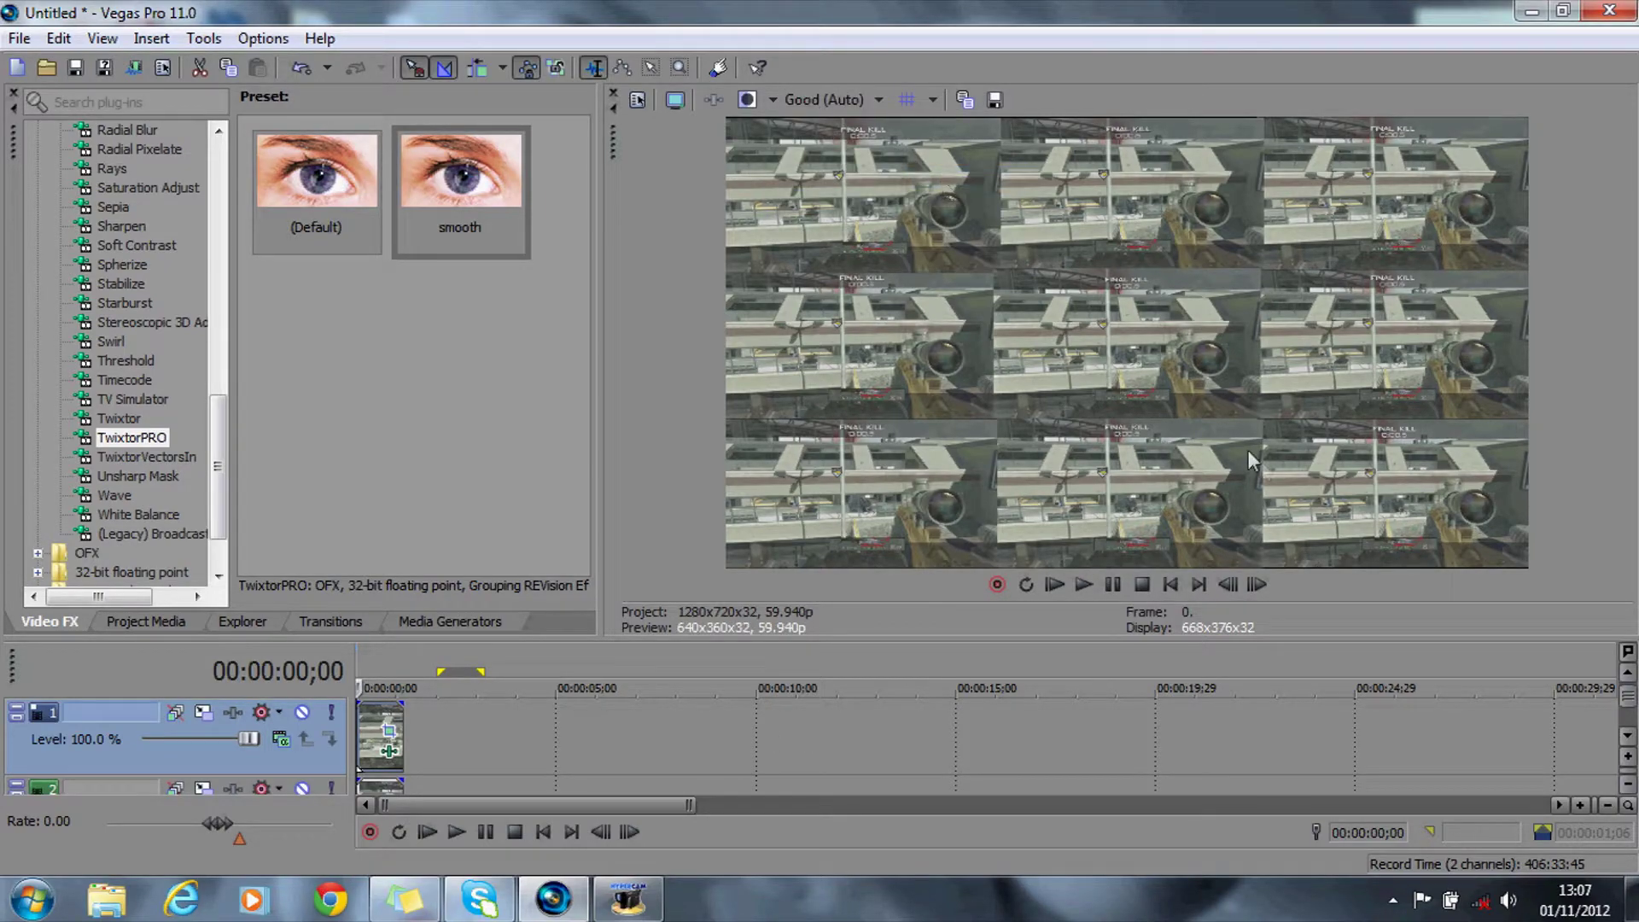
{"action": "left_click", "coordinate": [1256, 584]}
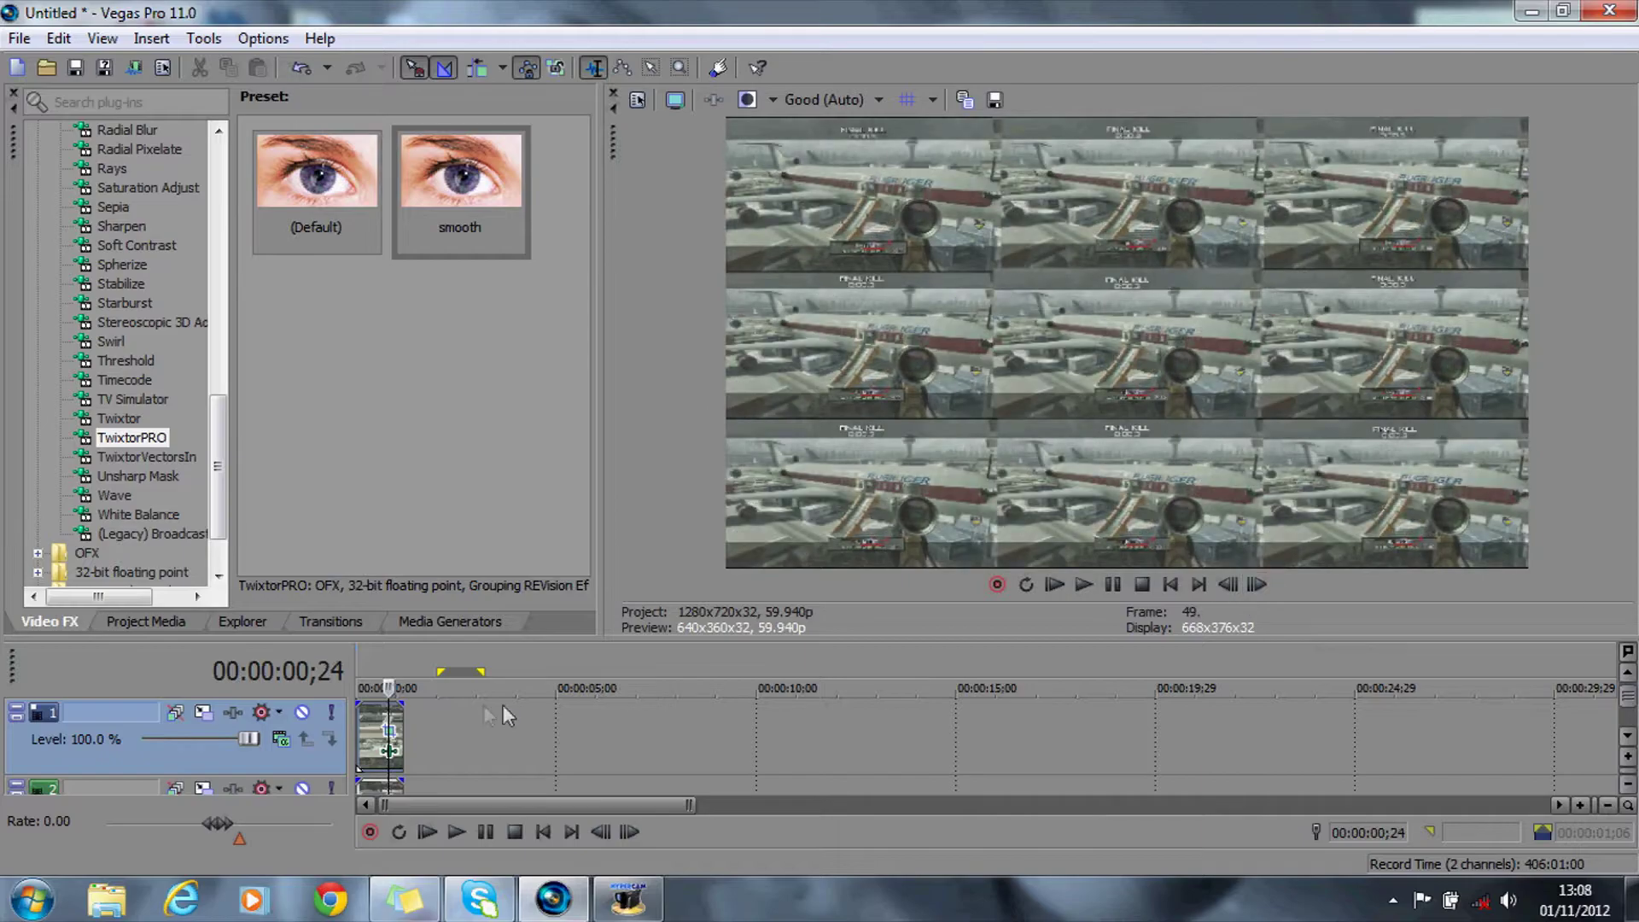
Step: Move the loop region to the timeline start and restore preview quality to Best (Full)
{"action": "left_click_drag", "start_coordinate": [461, 672], "coordinate": [372, 662]}
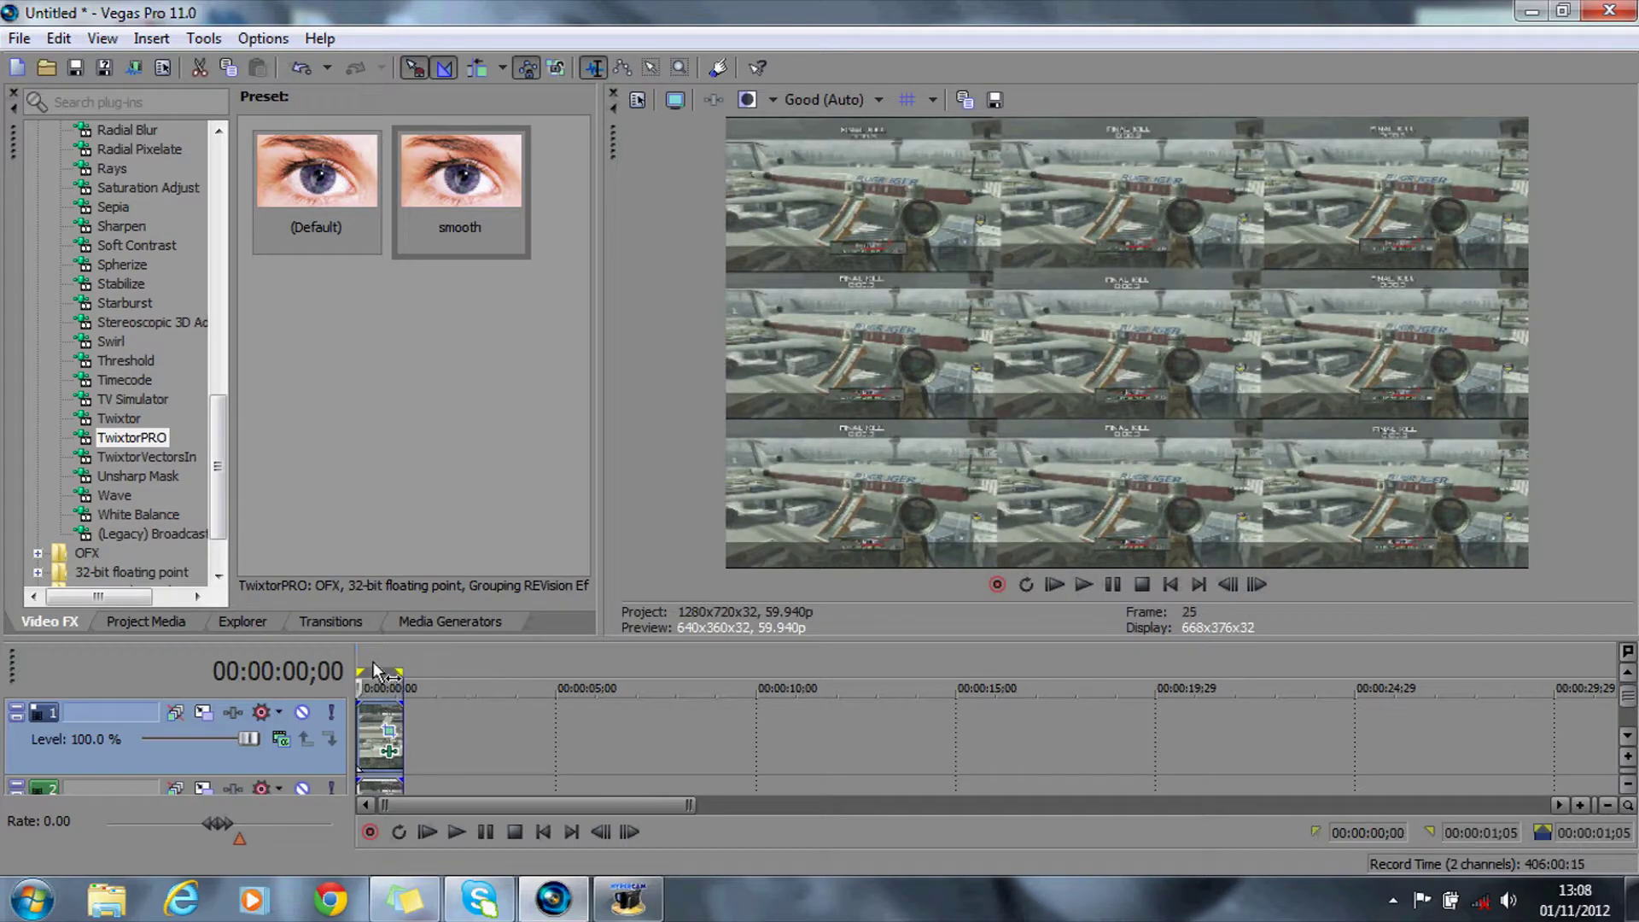
{"action": "left_click", "coordinate": [847, 99]}
{"action": "mouse_move", "coordinate": [875, 205]}
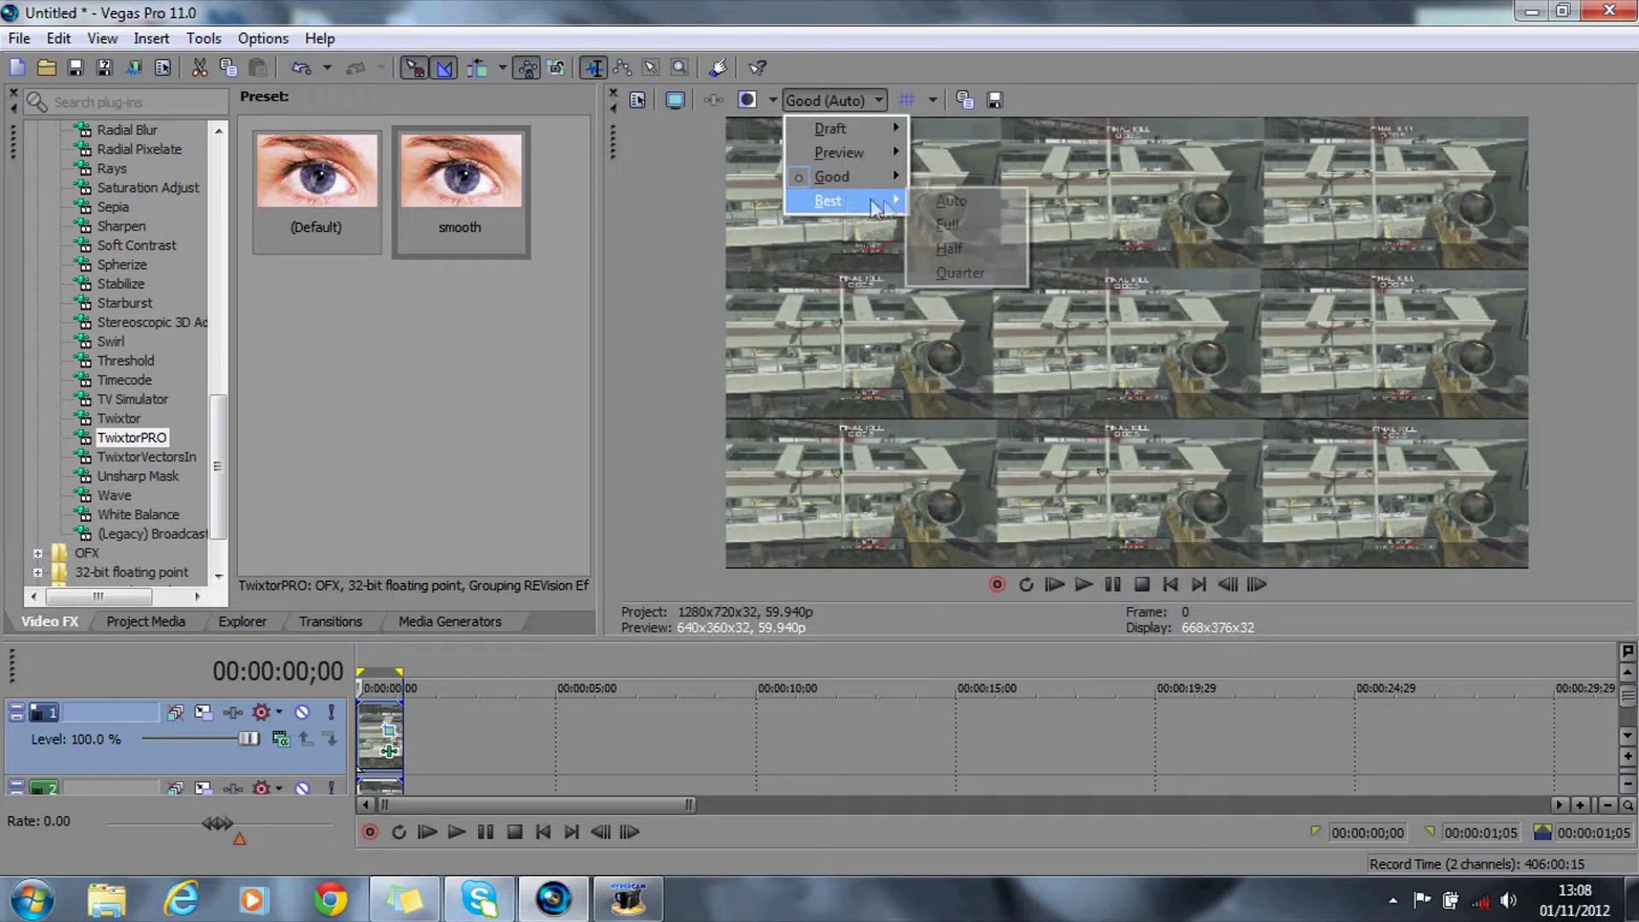
{"action": "left_click", "coordinate": [922, 232]}
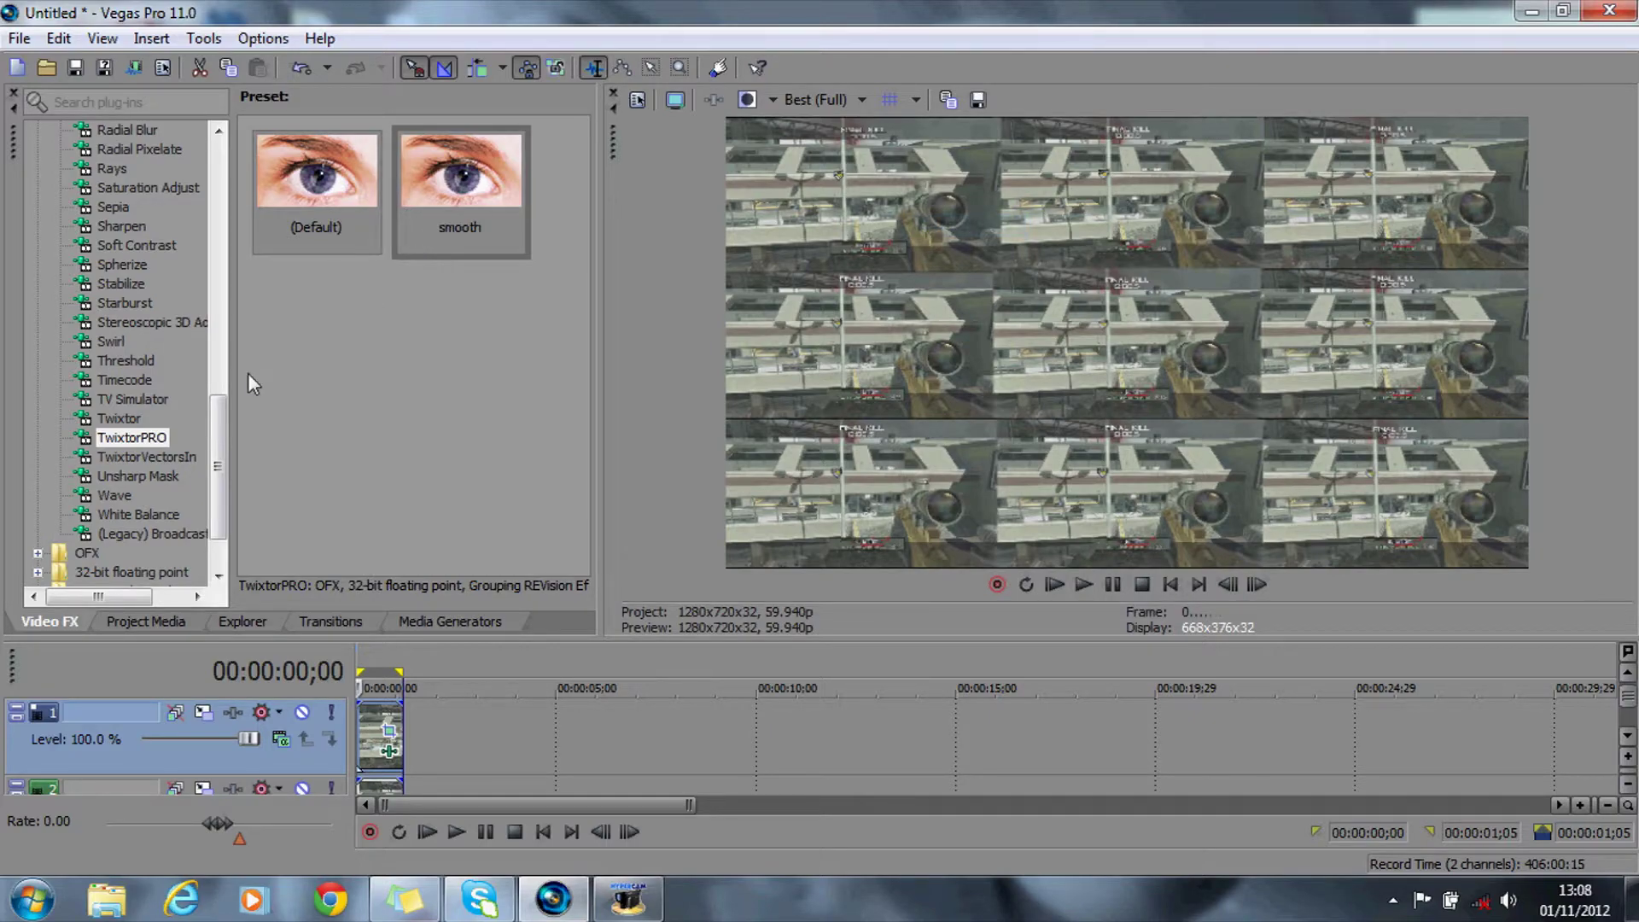
Step: Render the loop region as TILES2.wmv and dismiss the Rendering complete notice
{"action": "left_click", "coordinate": [134, 69]}
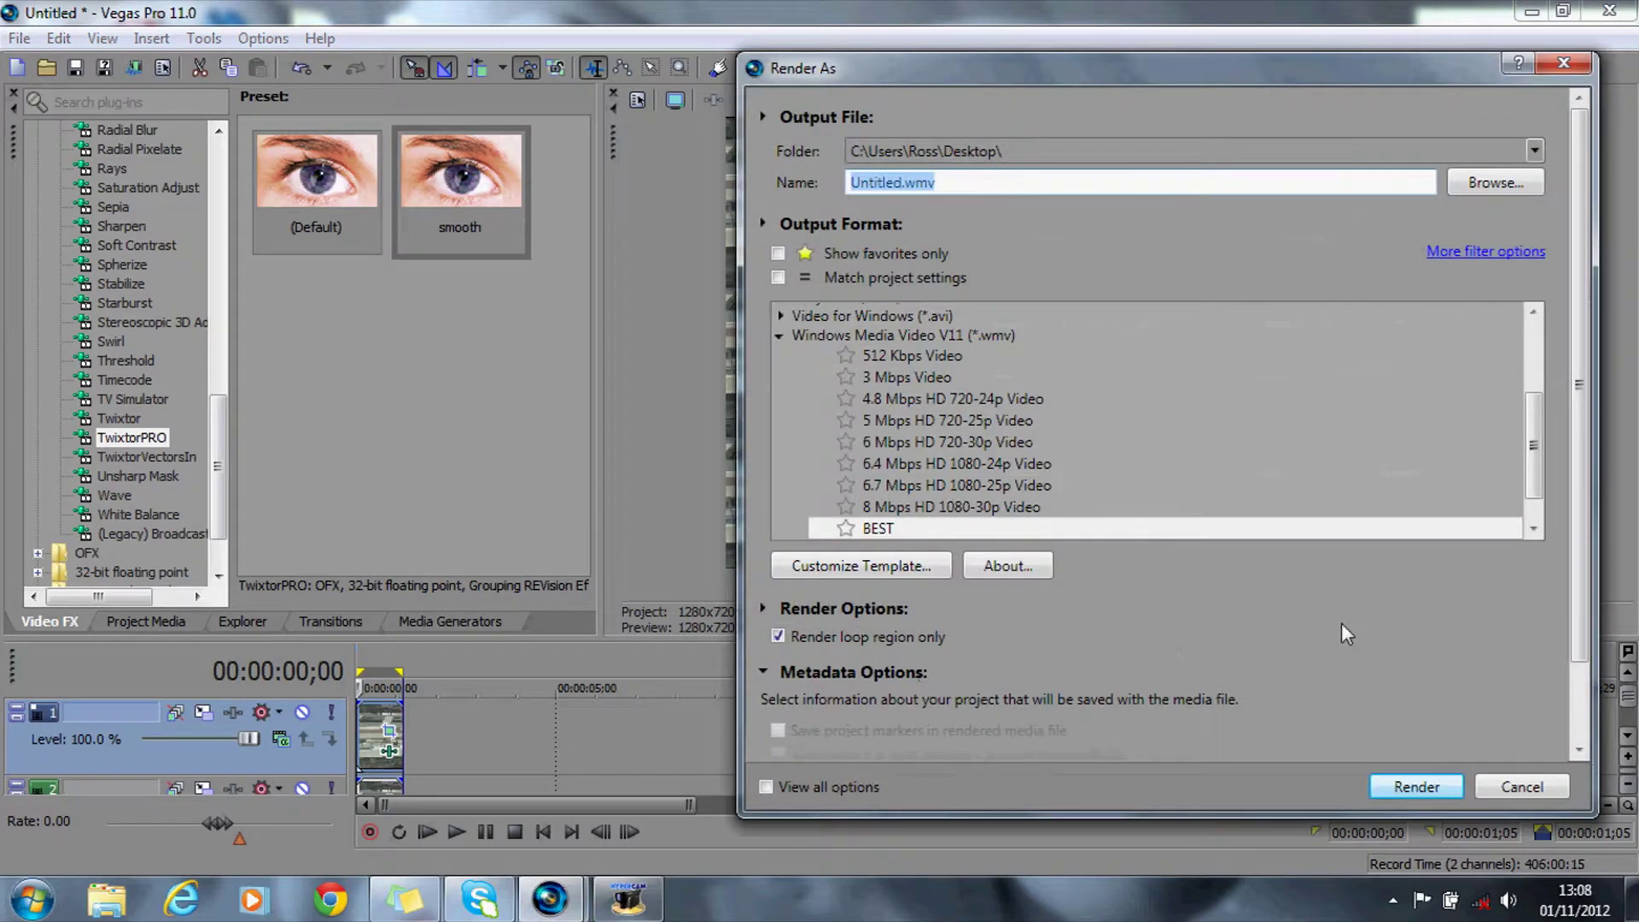
{"action": "type", "text": "TILES"}
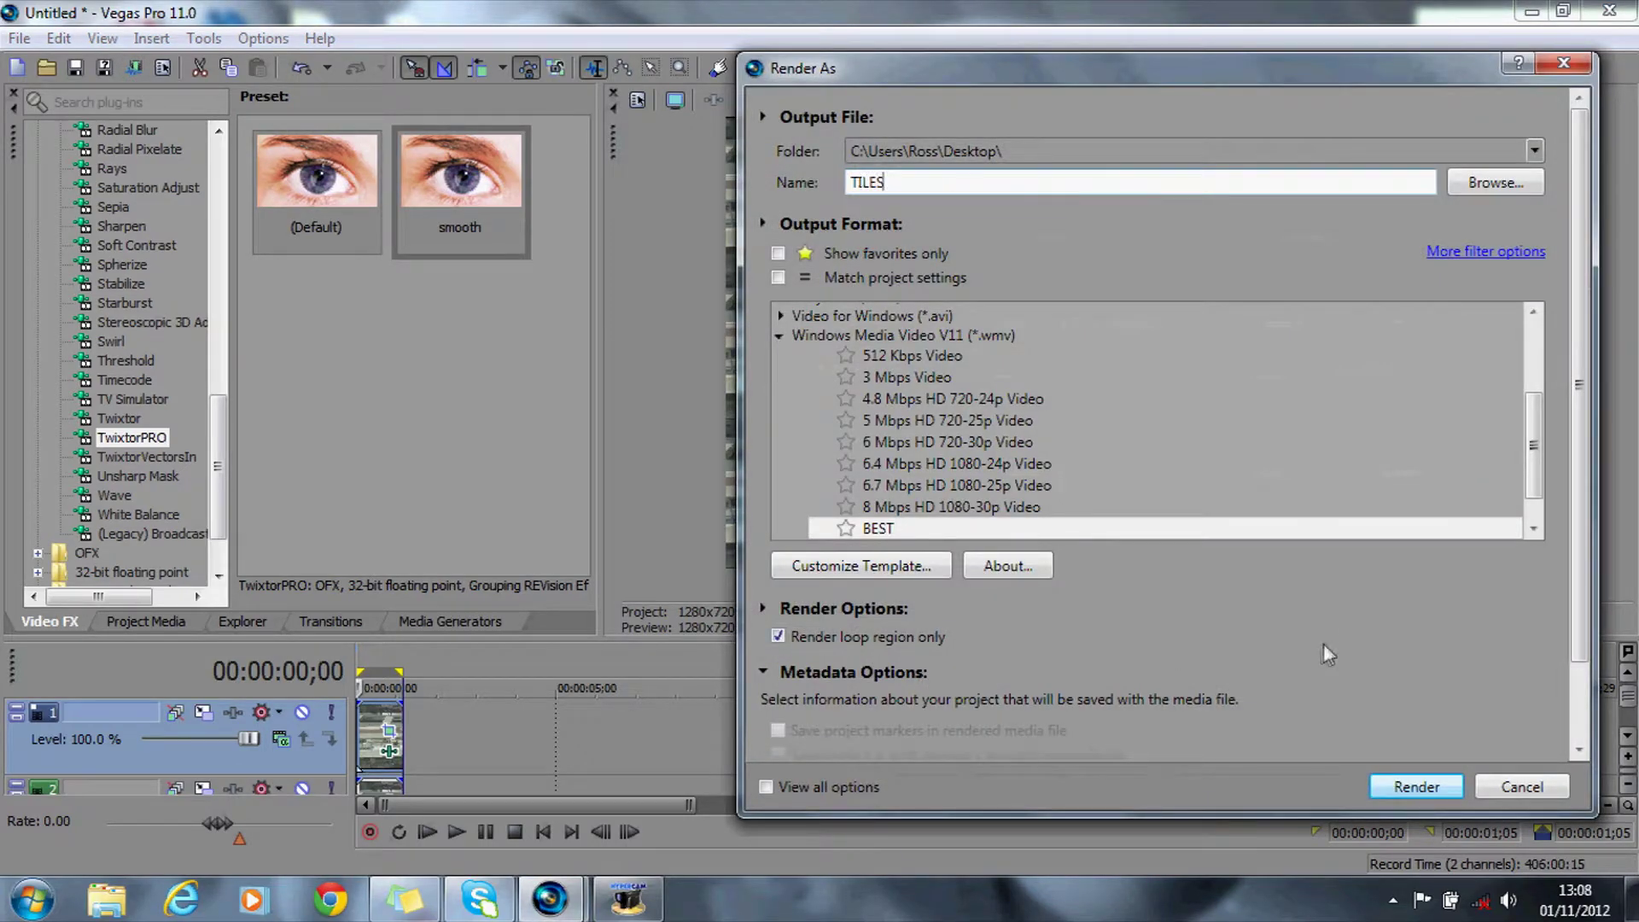
{"action": "type", "text": "2"}
{"action": "left_click", "coordinate": [1416, 787]}
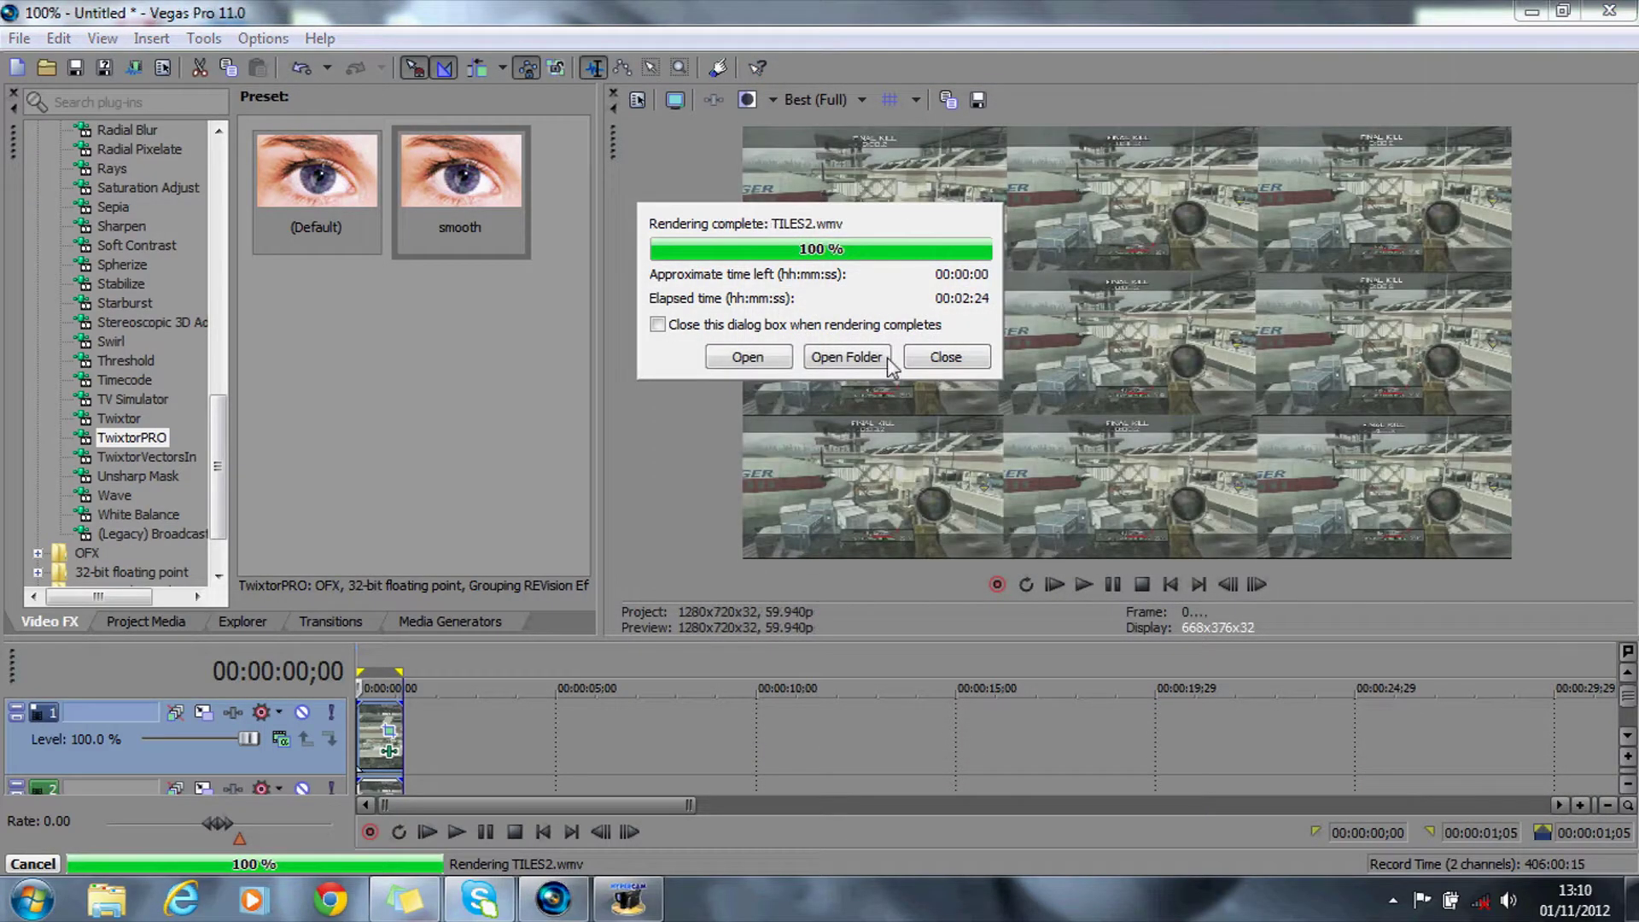
{"action": "left_click", "coordinate": [965, 372]}
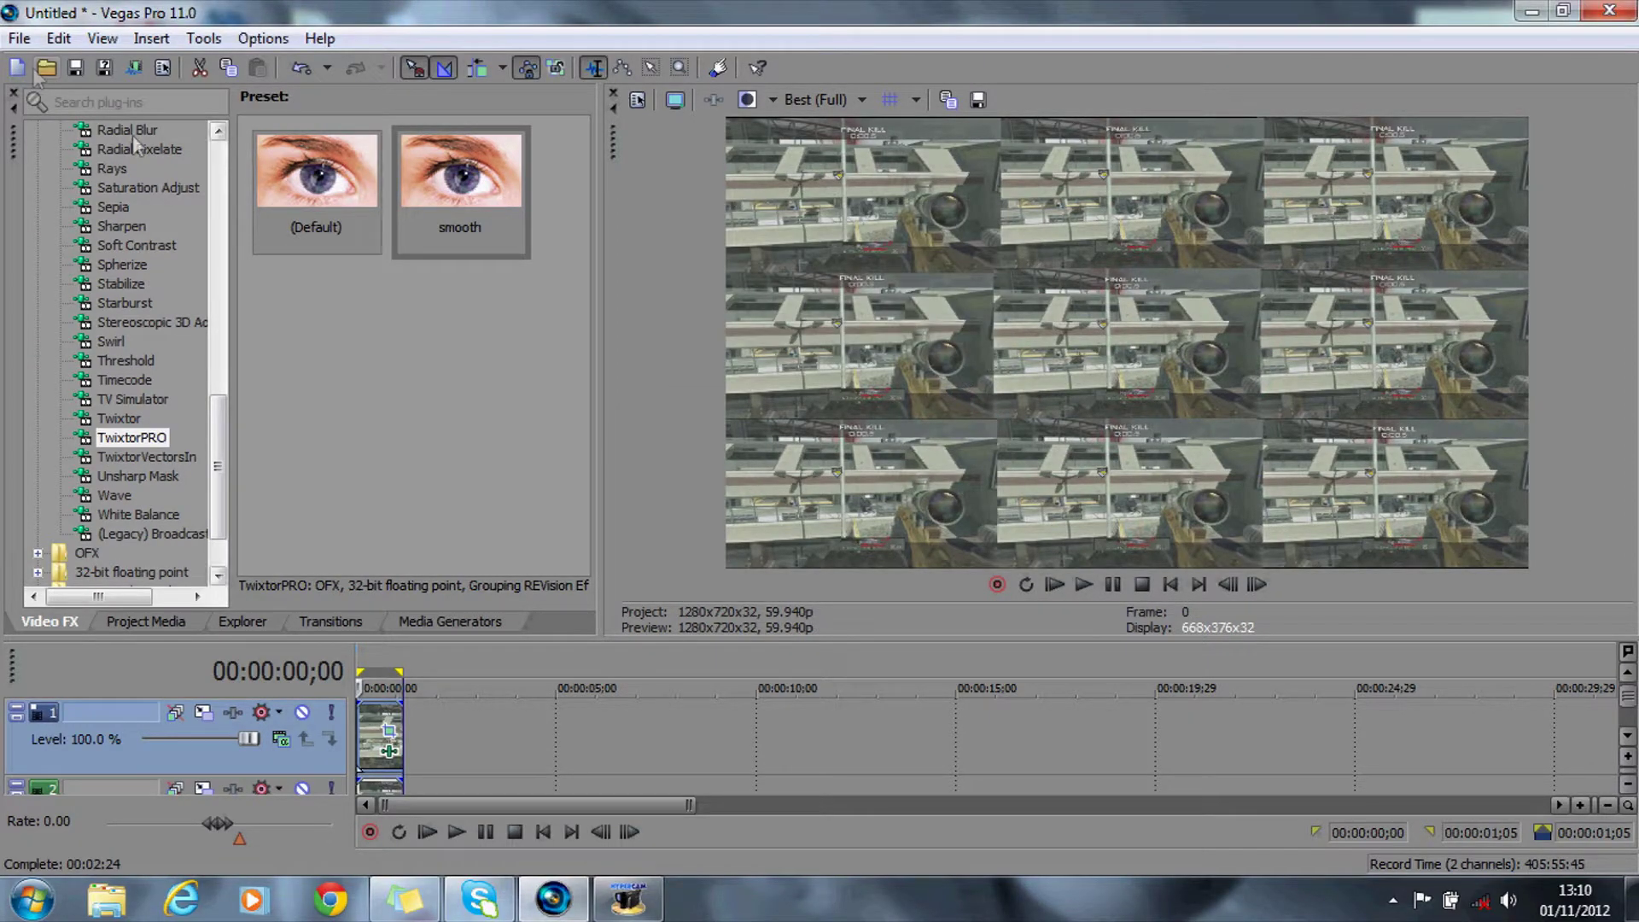
Step: Close the untitled project without saving and reopen tiles.veg from the recent list
{"action": "left_click", "coordinate": [18, 39]}
{"action": "left_click", "coordinate": [38, 112]}
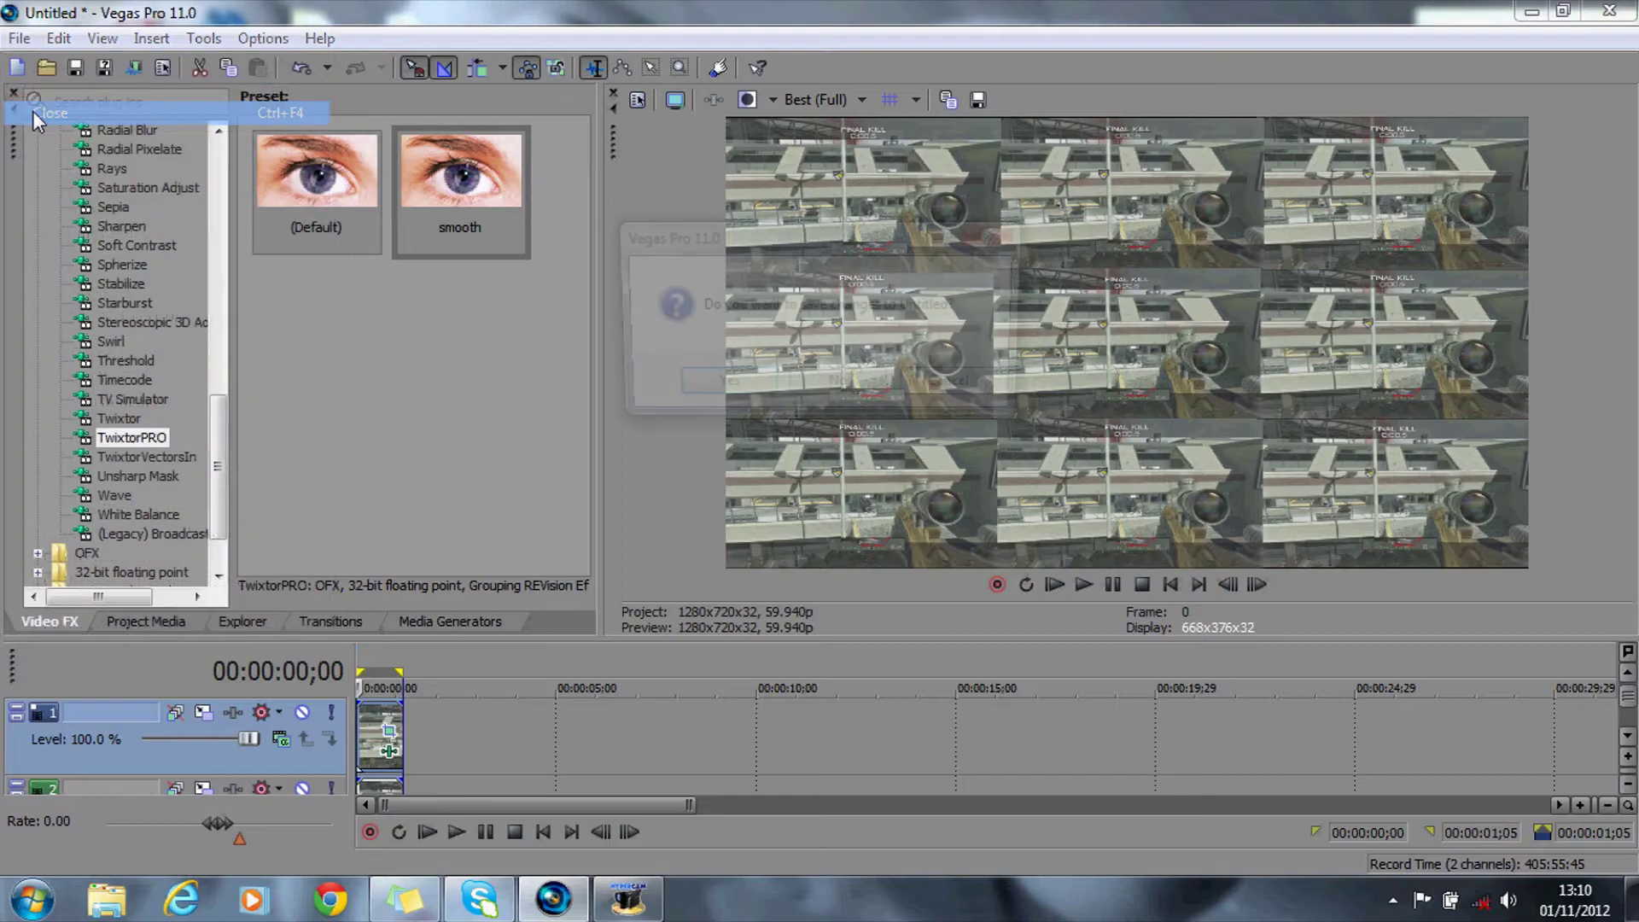
{"action": "left_click", "coordinate": [825, 386]}
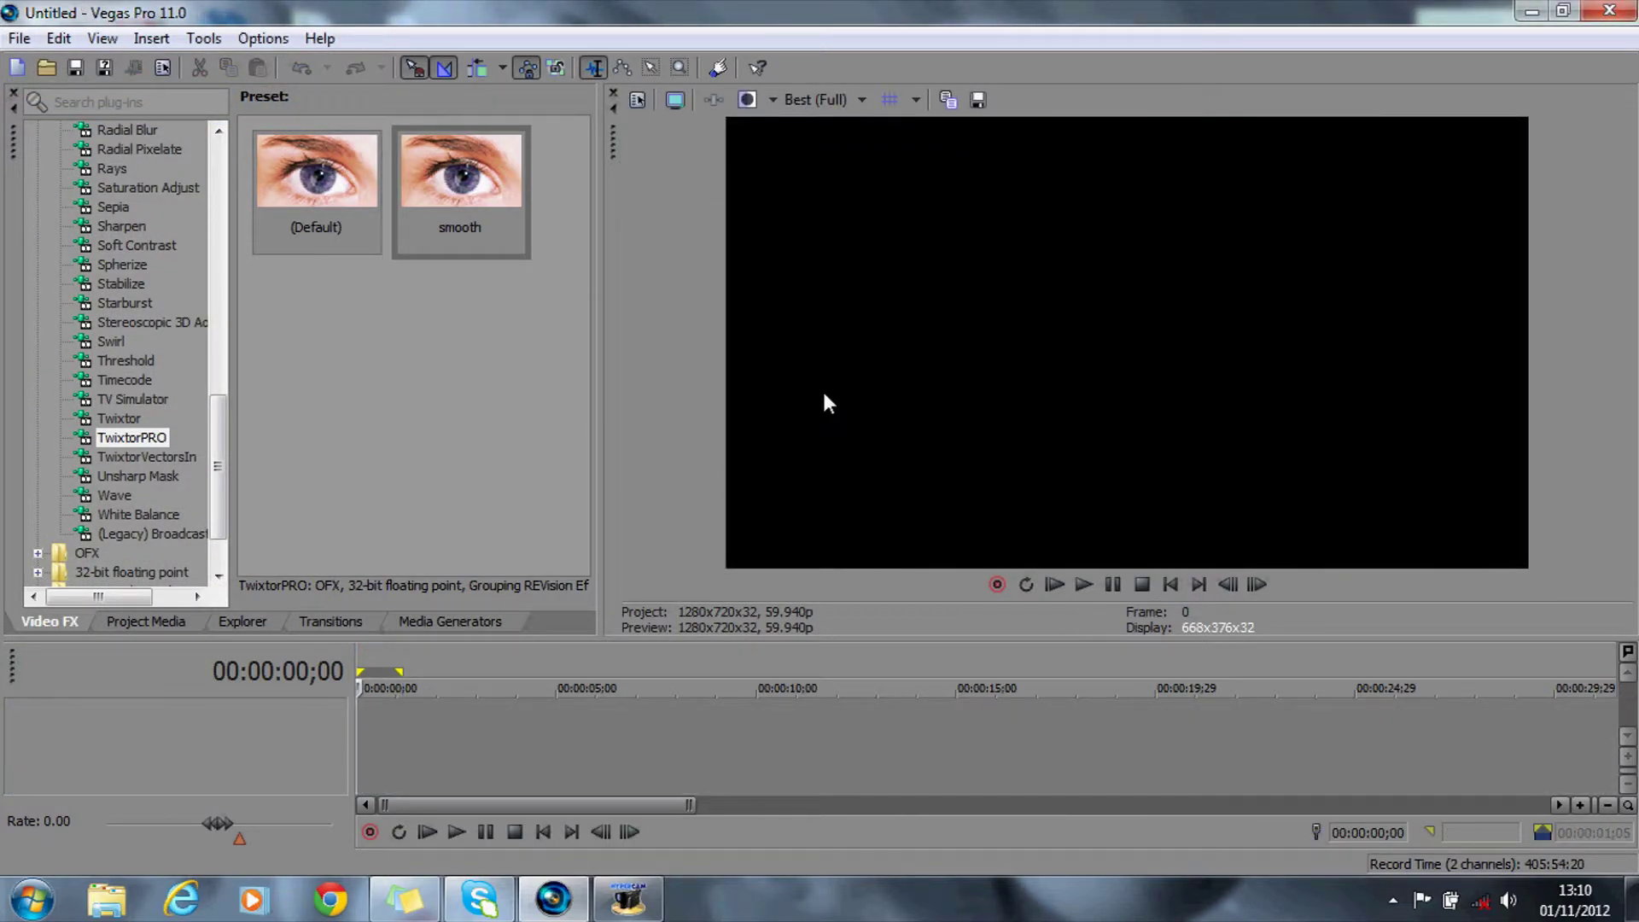
{"action": "left_click", "coordinate": [18, 39]}
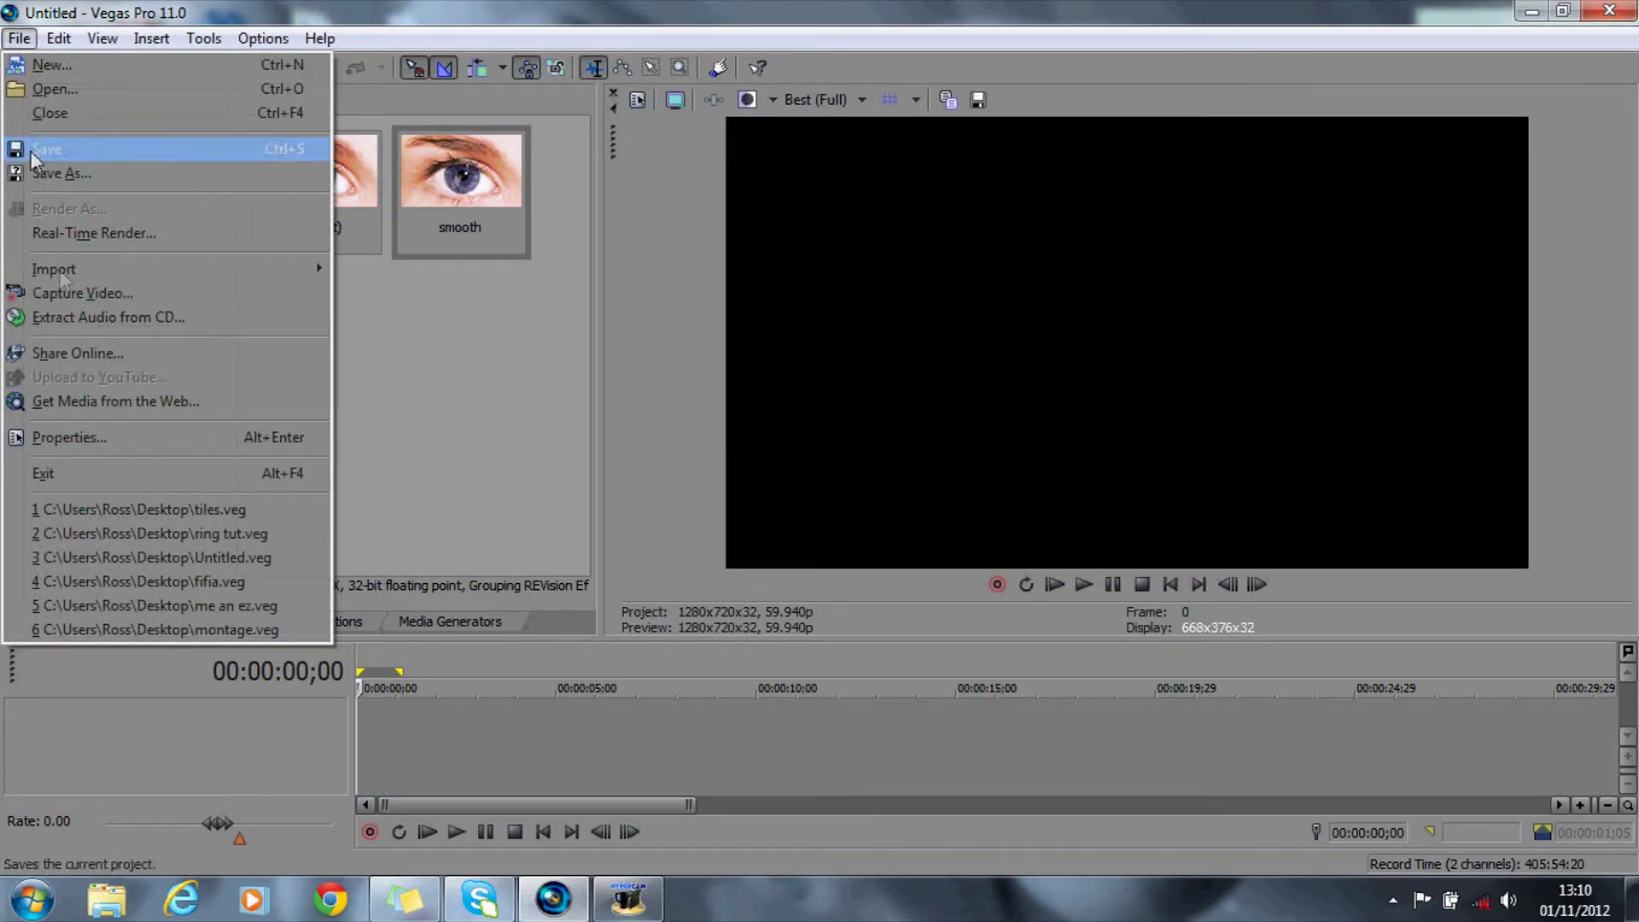
{"action": "left_click", "coordinate": [174, 505]}
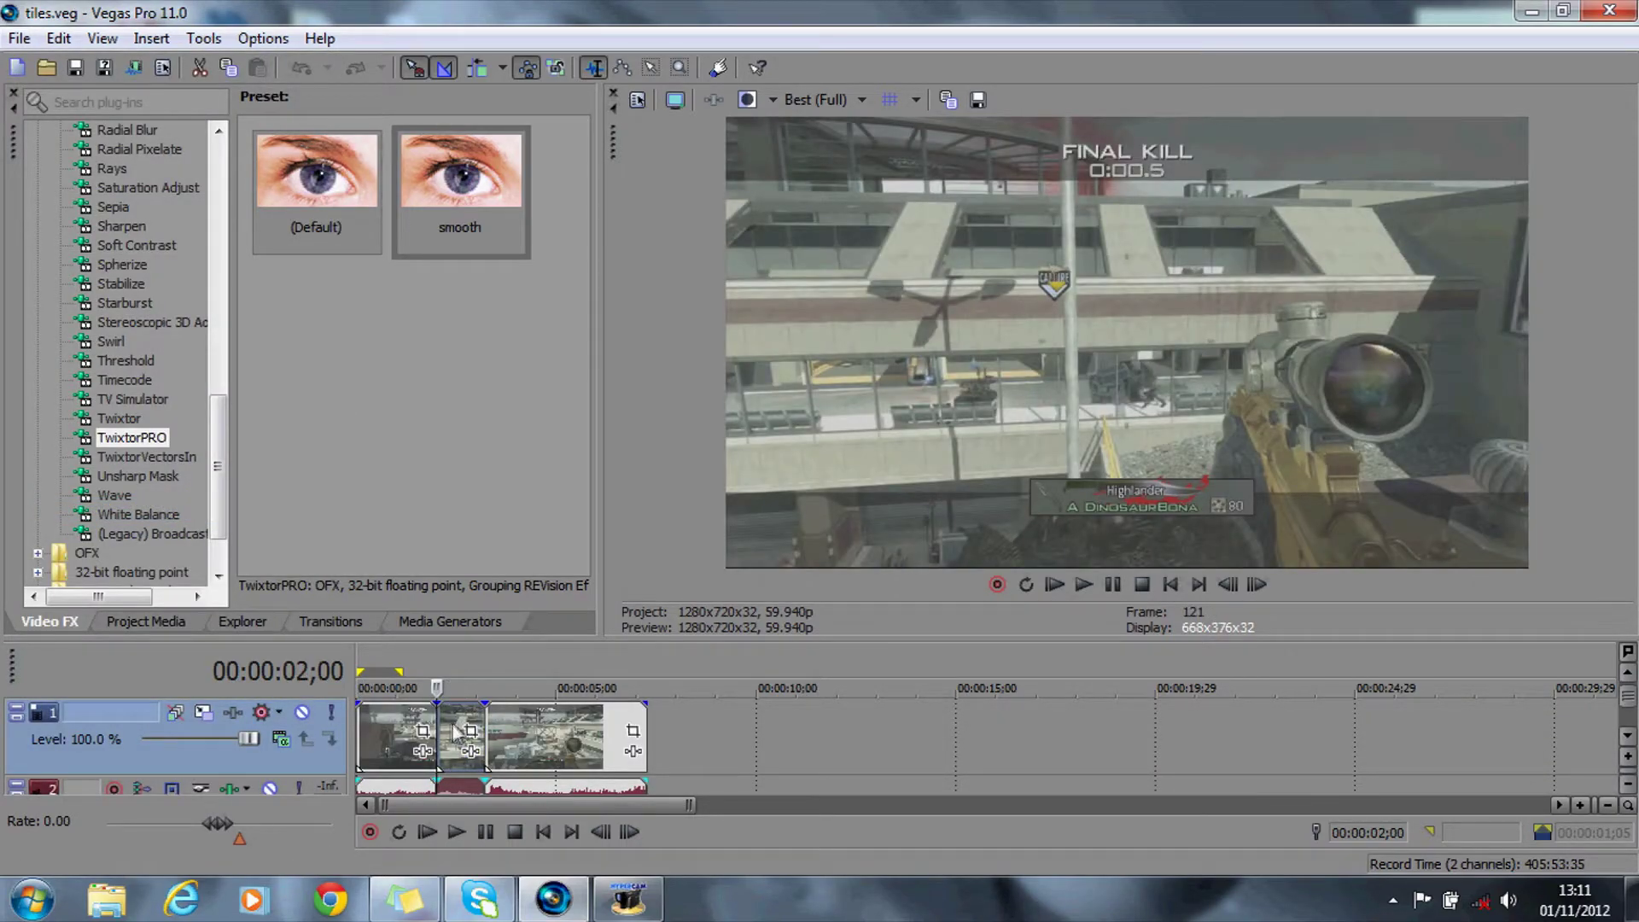
Step: Drag the short middle clip right and delete it, leaving a gap
{"action": "left_click_drag", "start_coordinate": [452, 733], "coordinate": [786, 742]}
{"action": "key", "text": "Delete"}
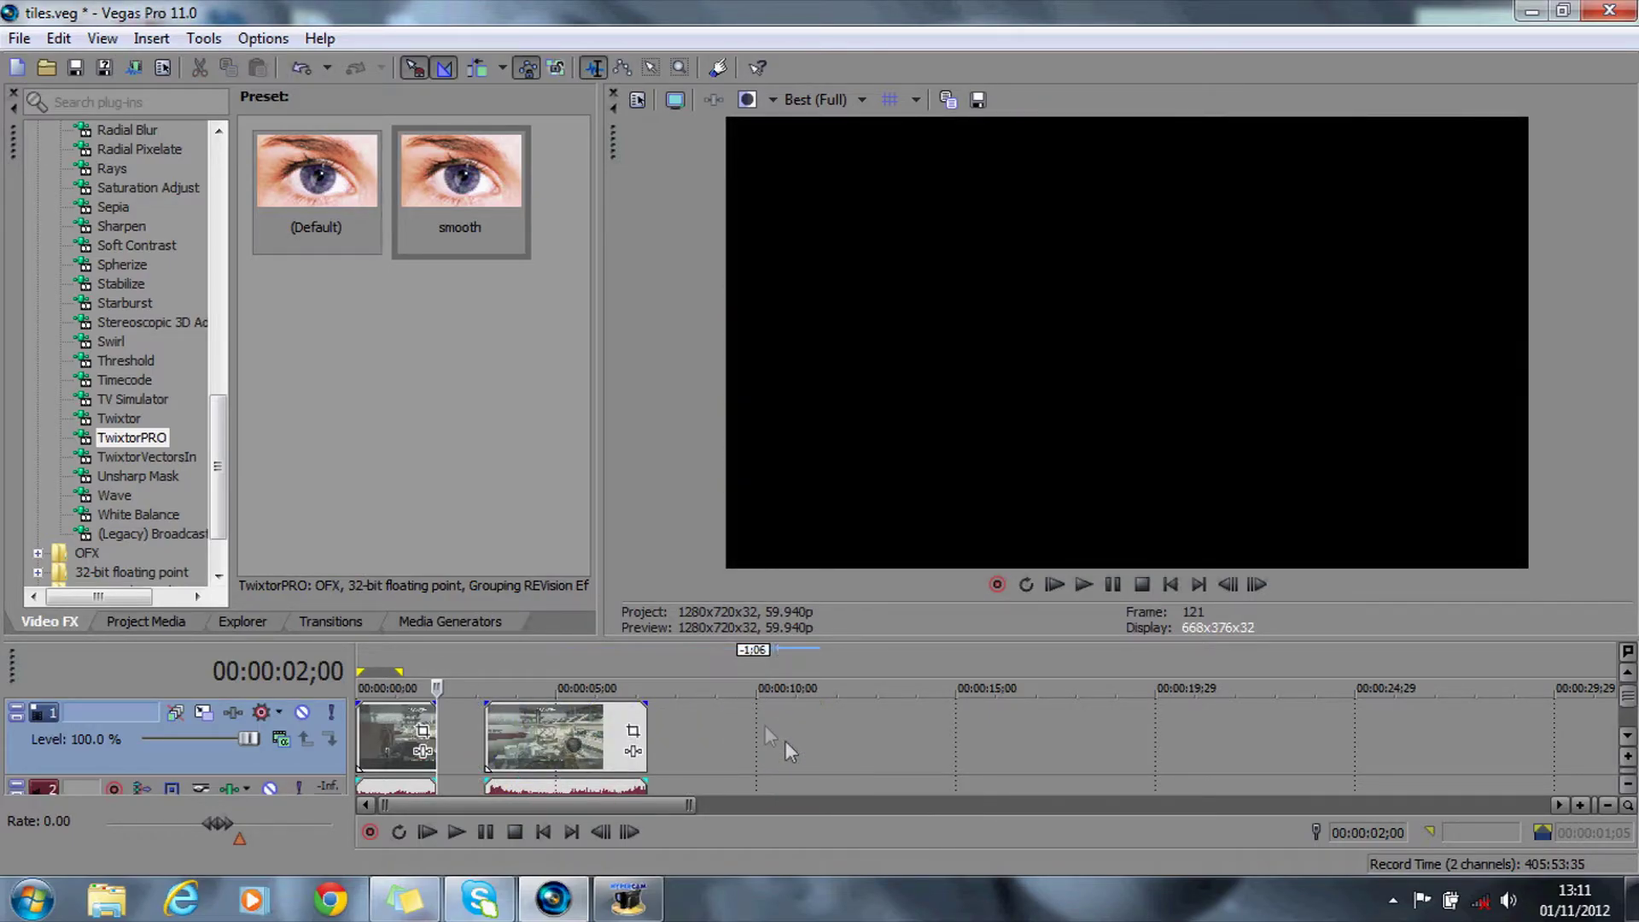
{"action": "left_click", "coordinate": [47, 68]}
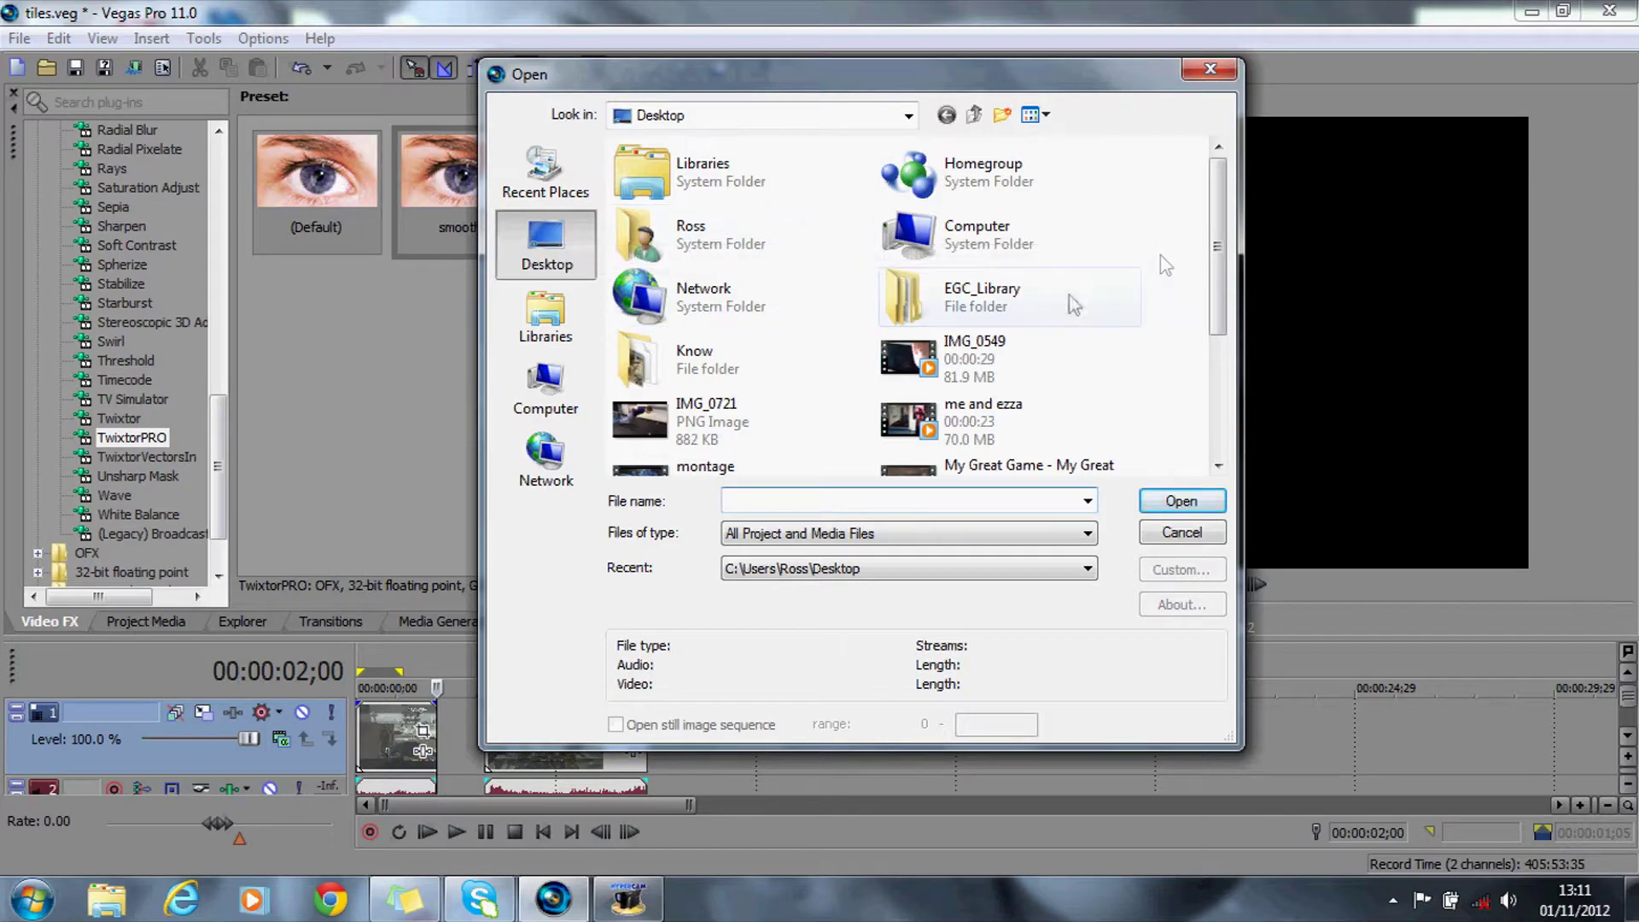
Step: Import TILES2 from the Desktop into the gap and dismiss the audio proxy notice
{"action": "left_click_drag", "start_coordinate": [1217, 248], "coordinate": [1217, 367]}
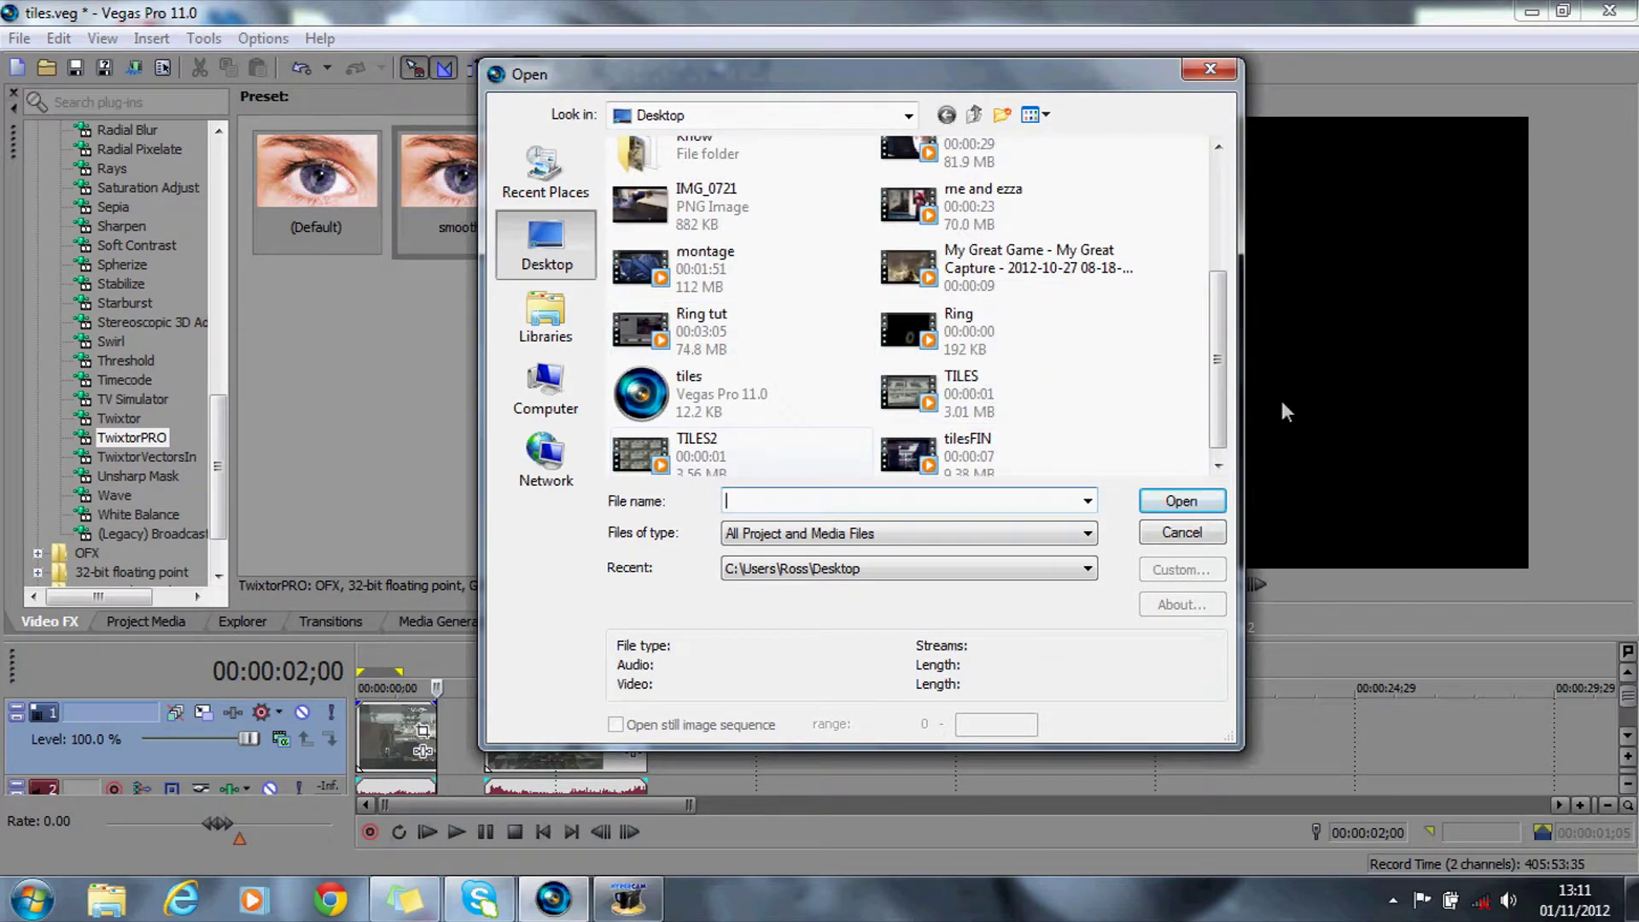
{"action": "left_click", "coordinate": [723, 452]}
{"action": "left_click", "coordinate": [1183, 503]}
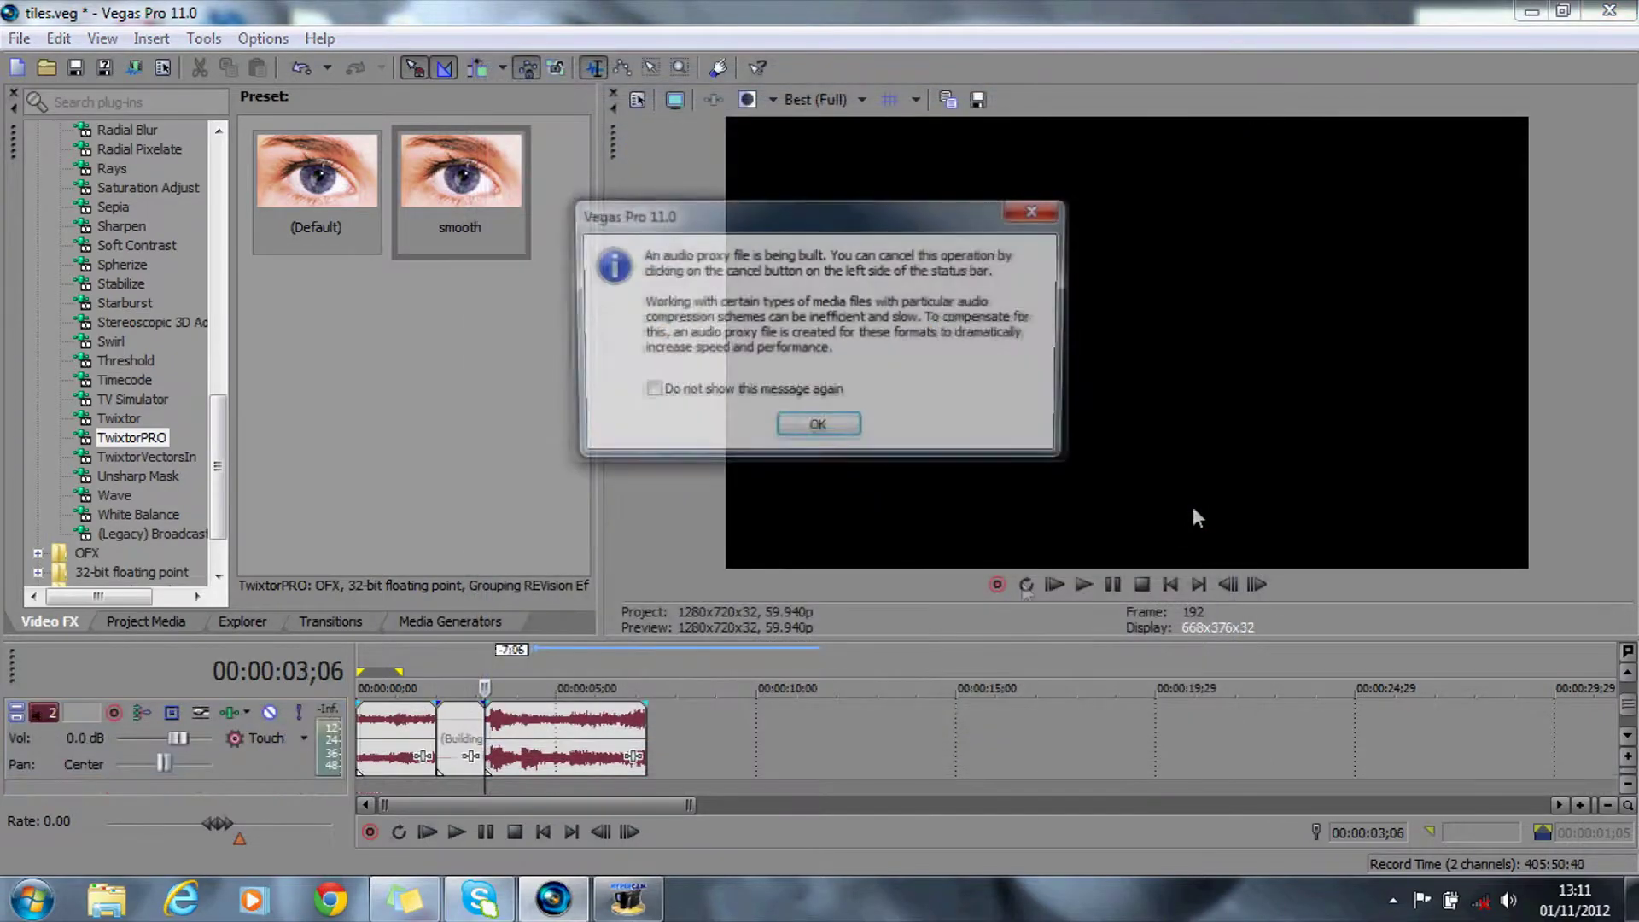
{"action": "left_click", "coordinate": [811, 425]}
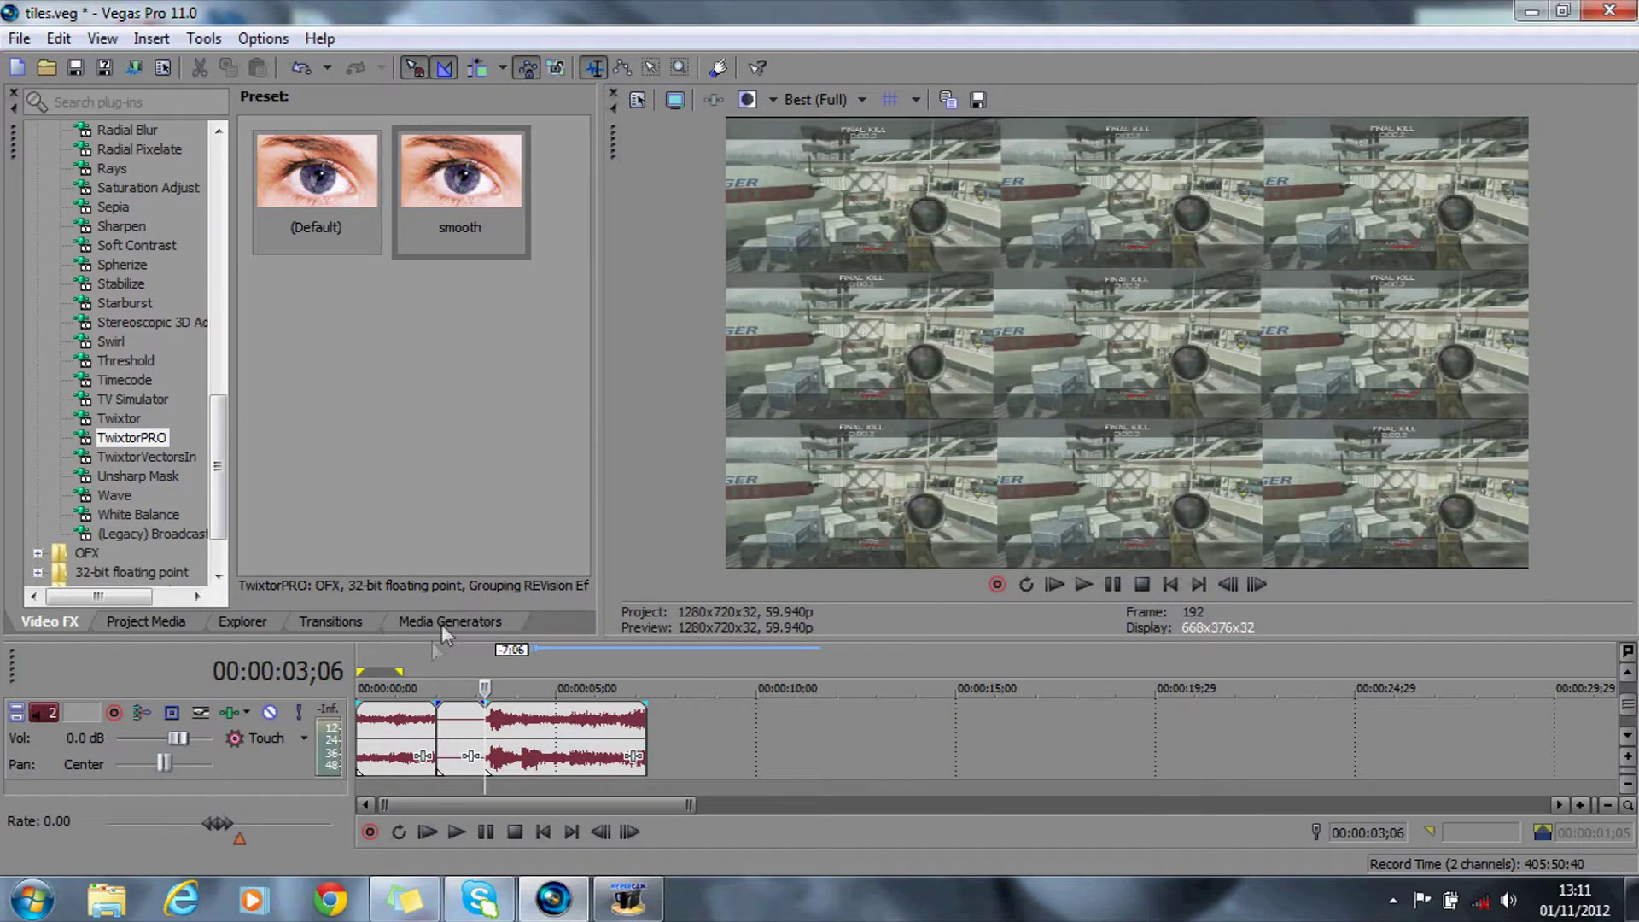
Step: Check the cut into the tiled clip by stepping frames around 00:00:02;00
{"action": "left_click", "coordinate": [430, 658]}
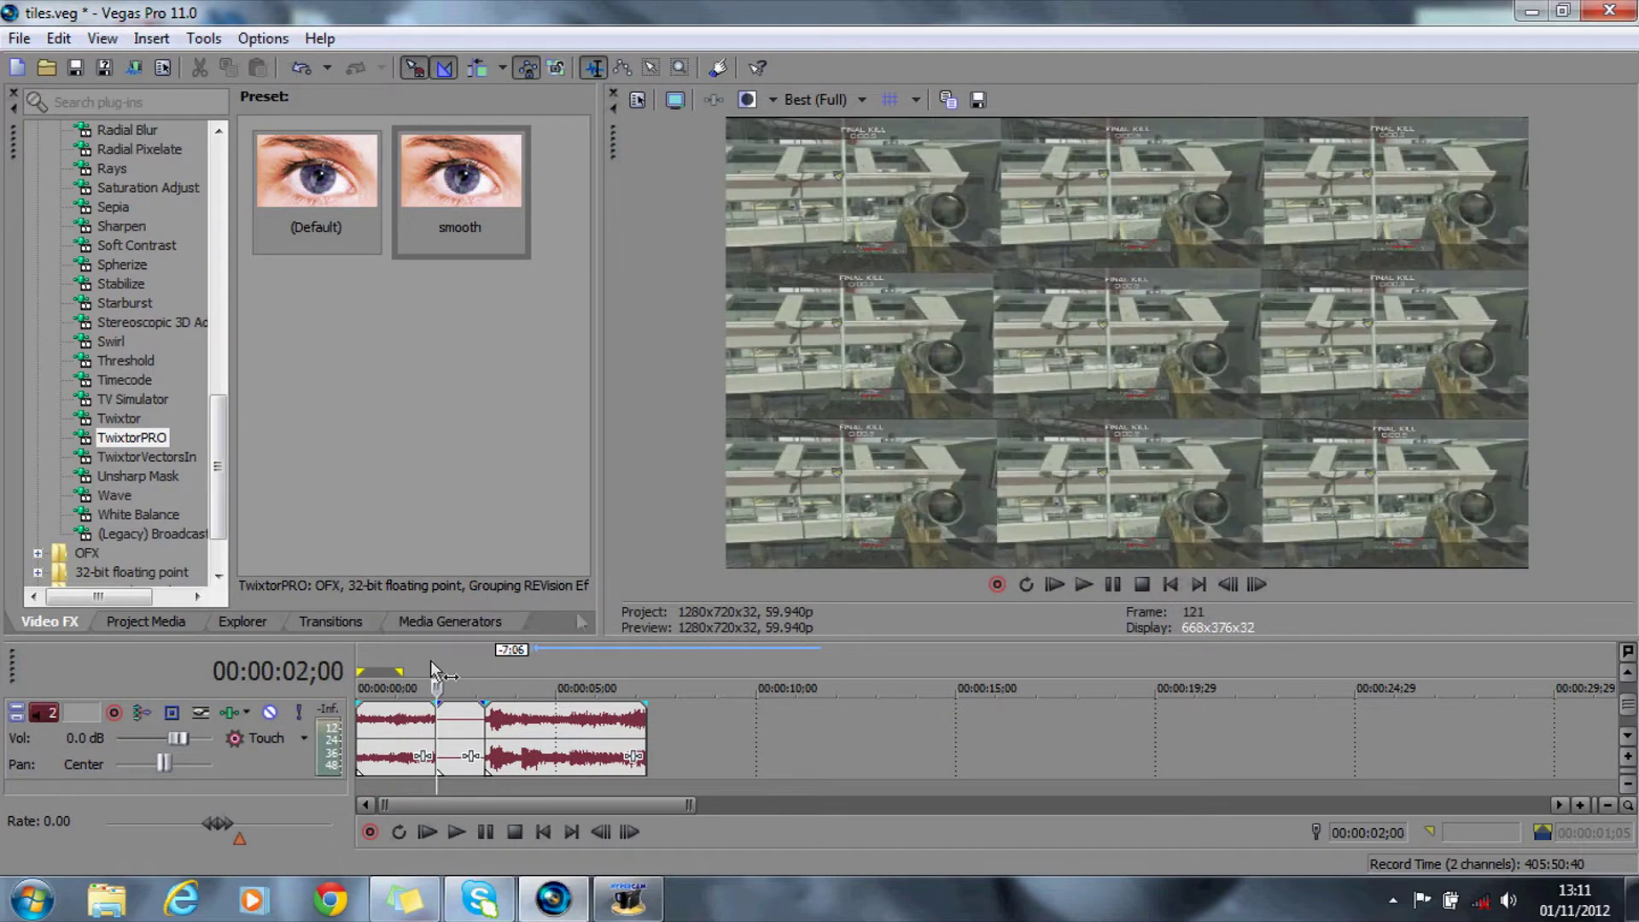
{"action": "left_click", "coordinate": [1228, 586]}
{"action": "left_click", "coordinate": [1257, 585]}
{"action": "left_click", "coordinate": [1627, 672]}
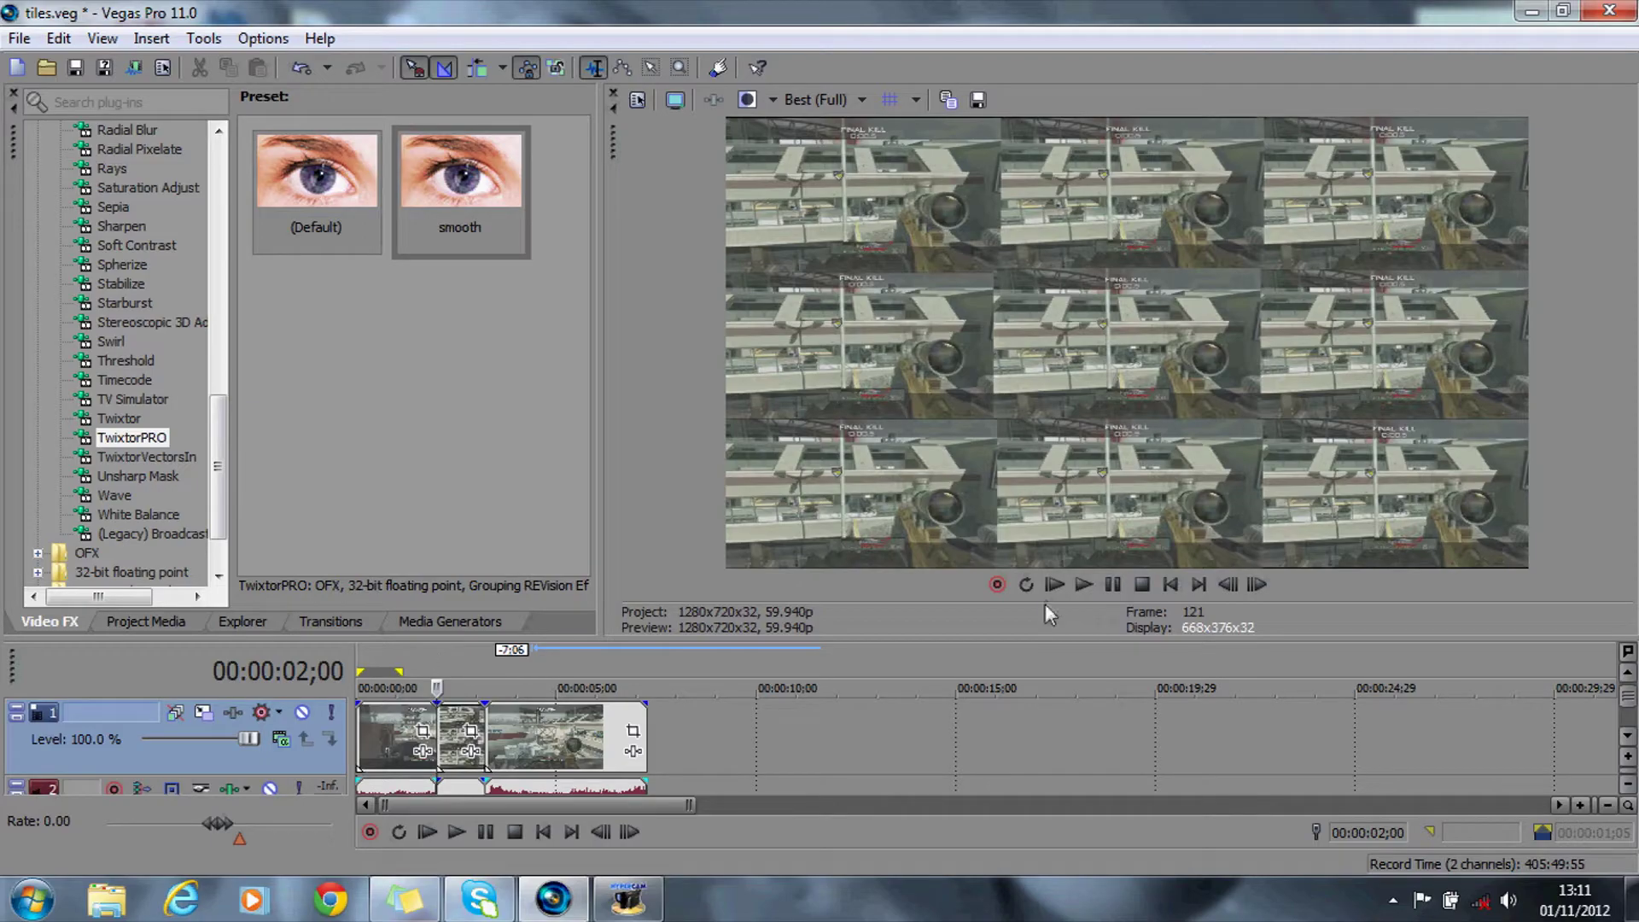
{"action": "left_click", "coordinate": [1229, 586]}
{"action": "left_click", "coordinate": [1256, 586]}
{"action": "left_click", "coordinate": [468, 732]}
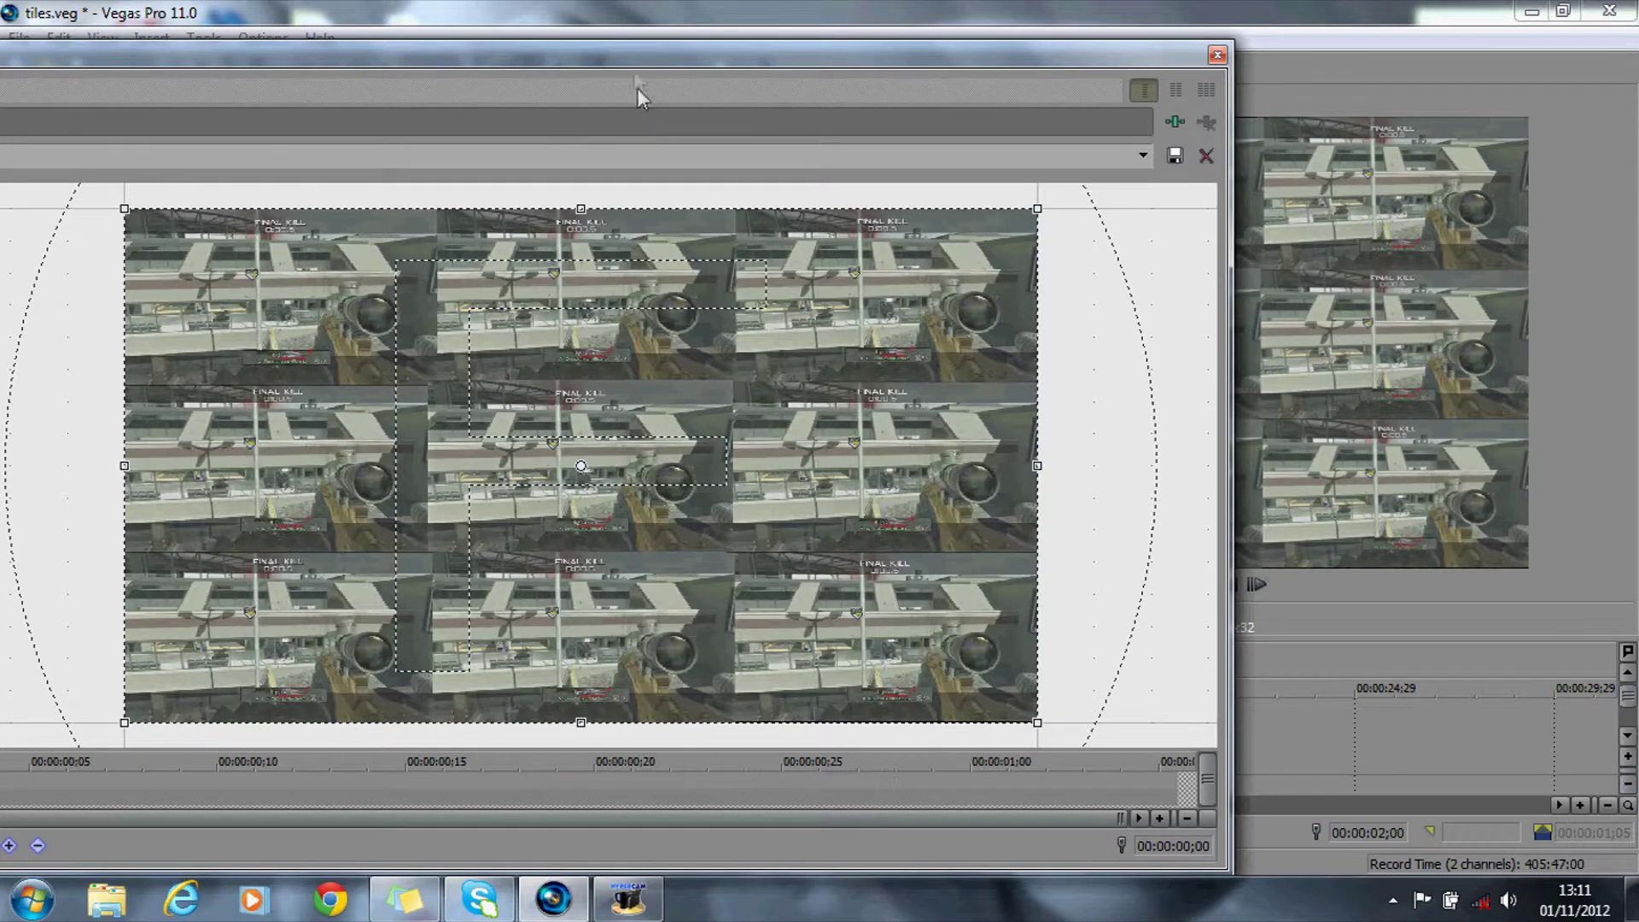
Step: Shrink the TILES2 crop frame around the centre tile to 478.9 x 358.4, centred at 719.1, 540.6
{"action": "left_click_drag", "start_coordinate": [628, 64], "coordinate": [853, 26]}
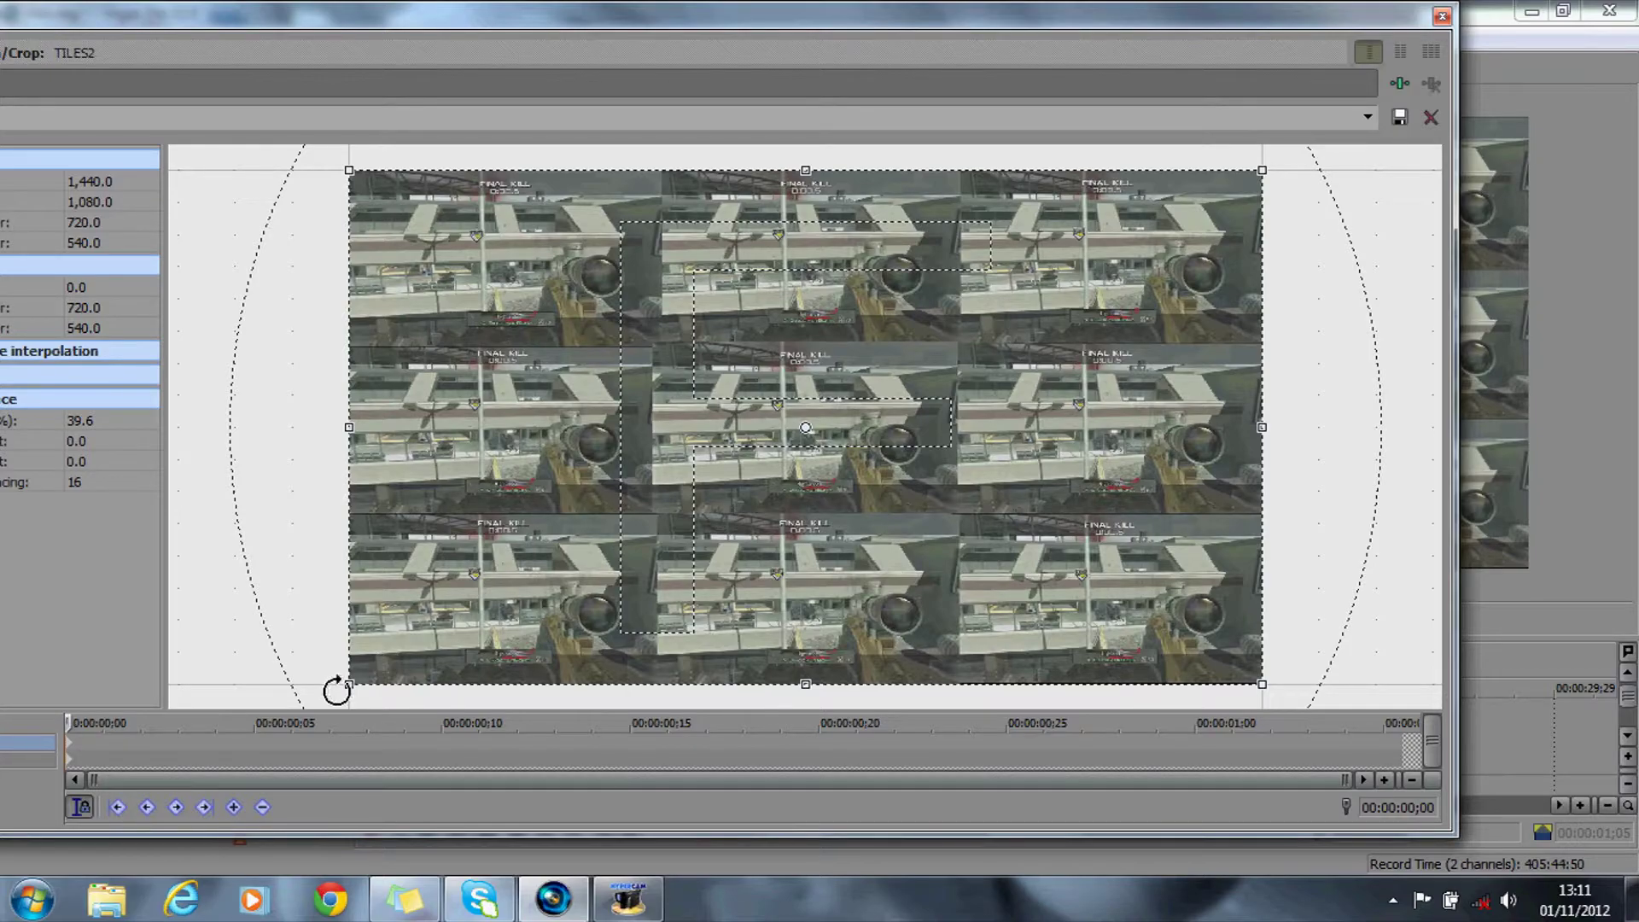
{"action": "left_click_drag", "start_coordinate": [349, 684], "coordinate": [649, 514]}
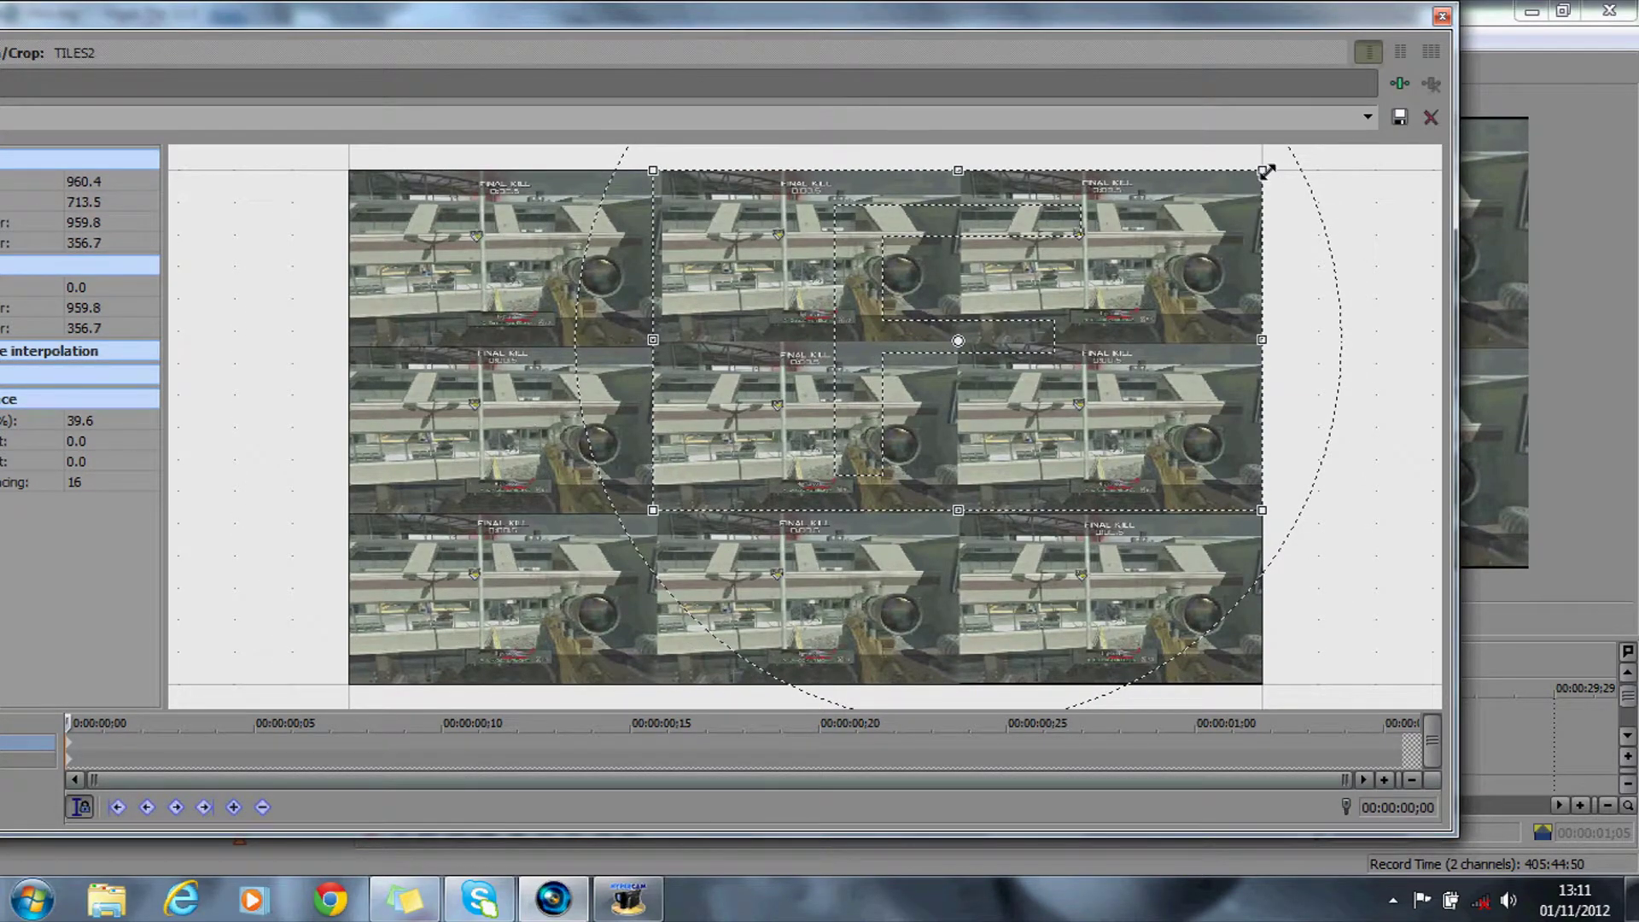
{"action": "left_click_drag", "start_coordinate": [1265, 172], "coordinate": [960, 344]}
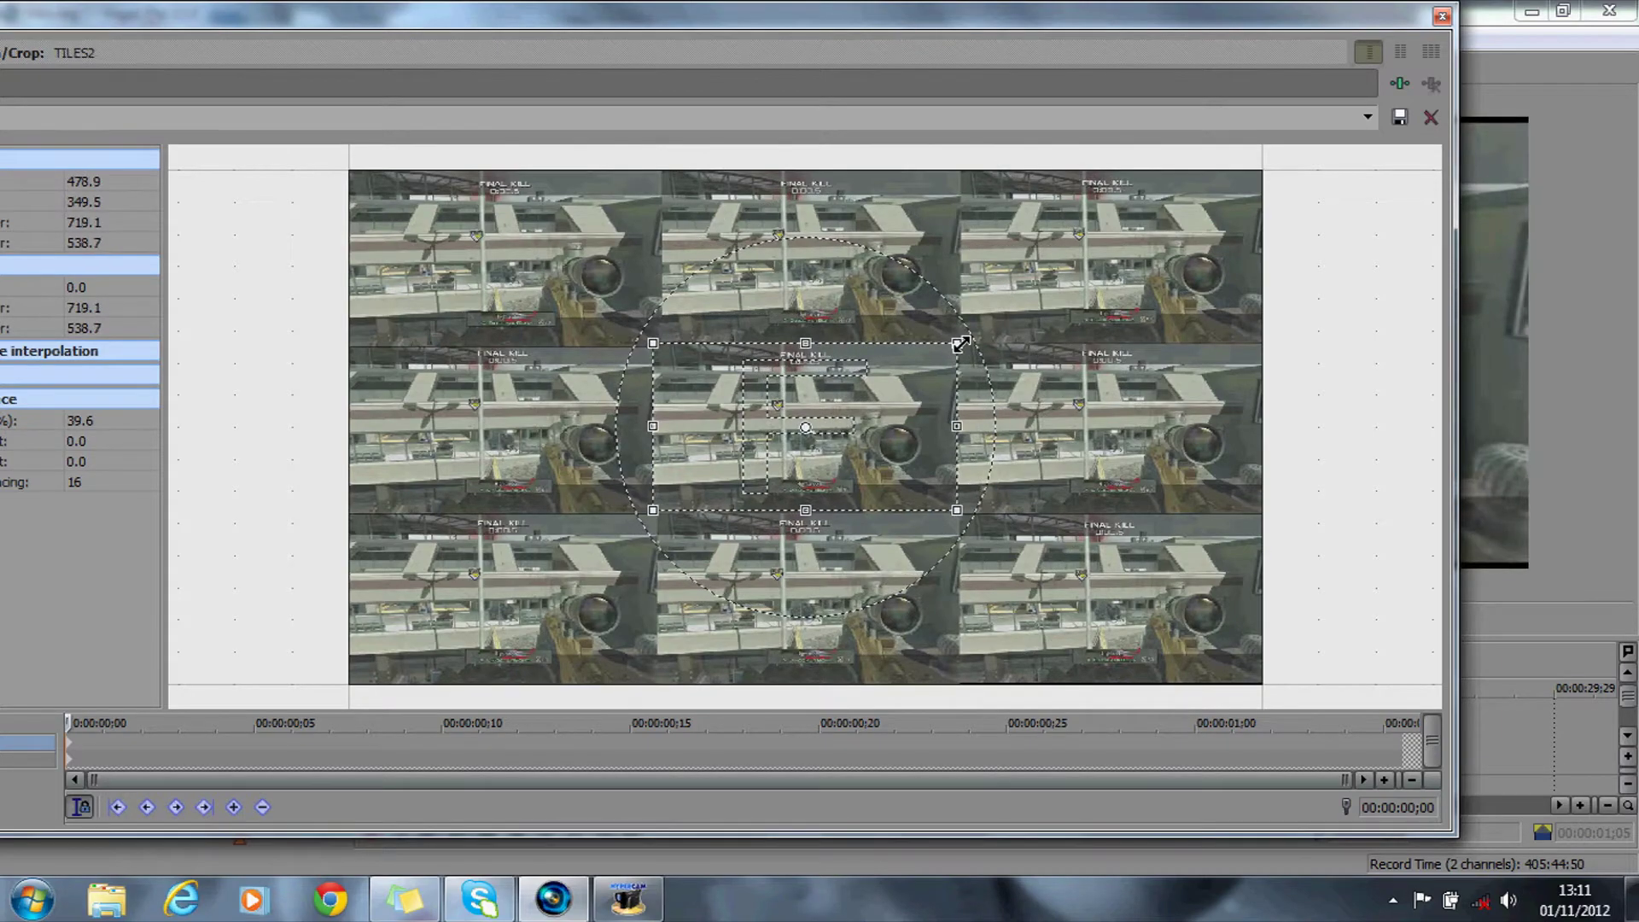
{"action": "left_click_drag", "start_coordinate": [294, 26], "coordinate": [557, 26]}
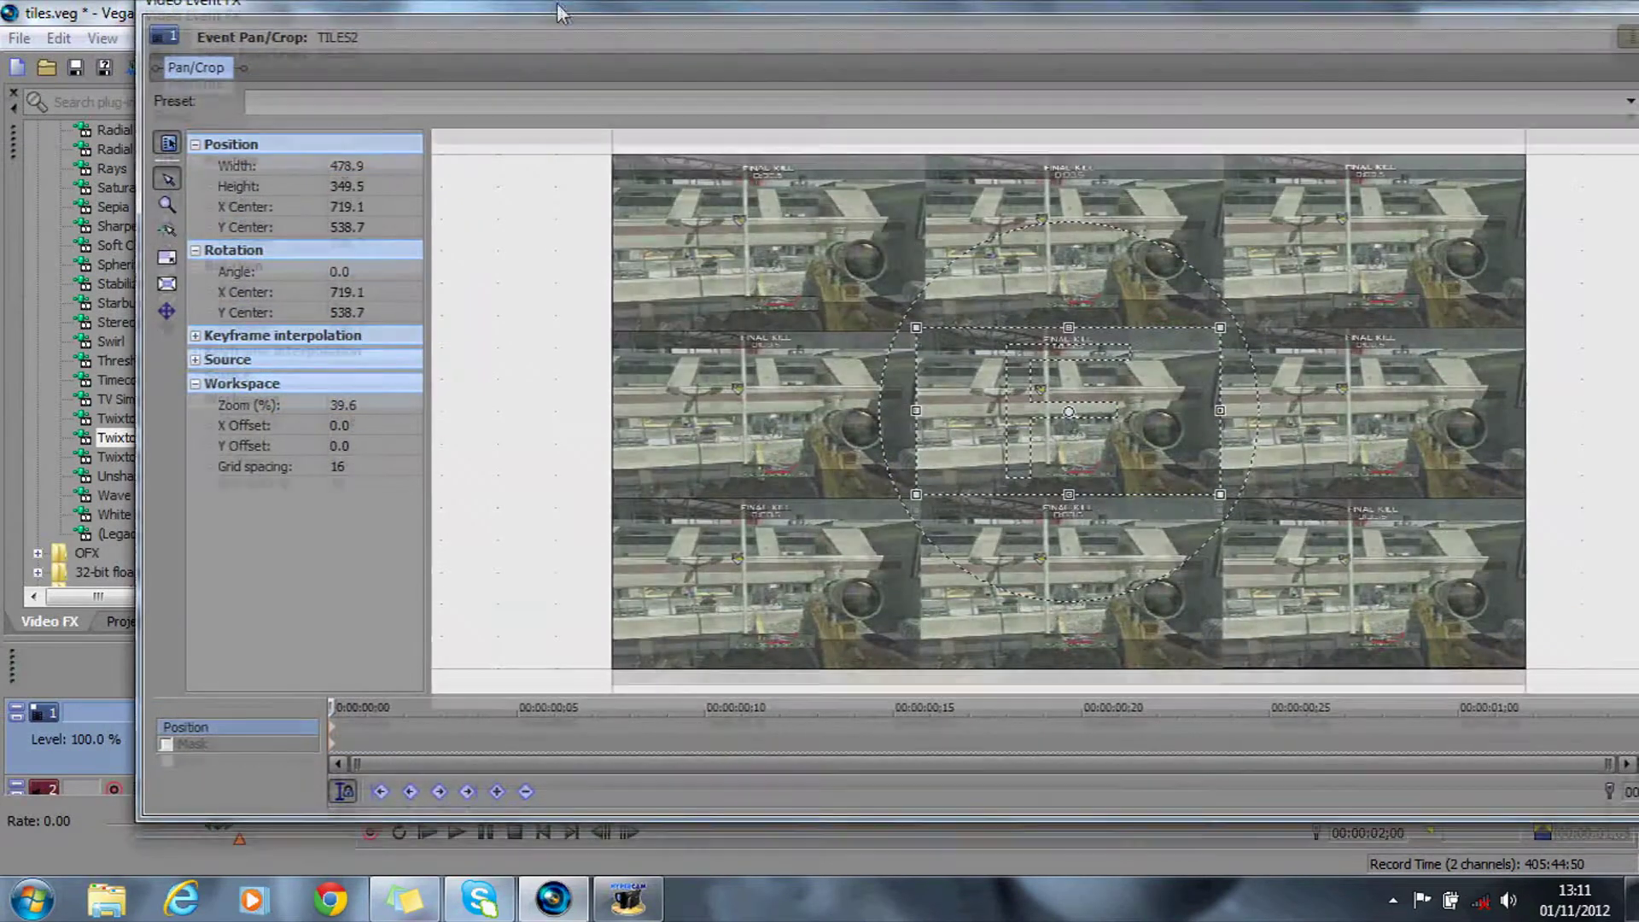
{"action": "left_click", "coordinate": [167, 221]}
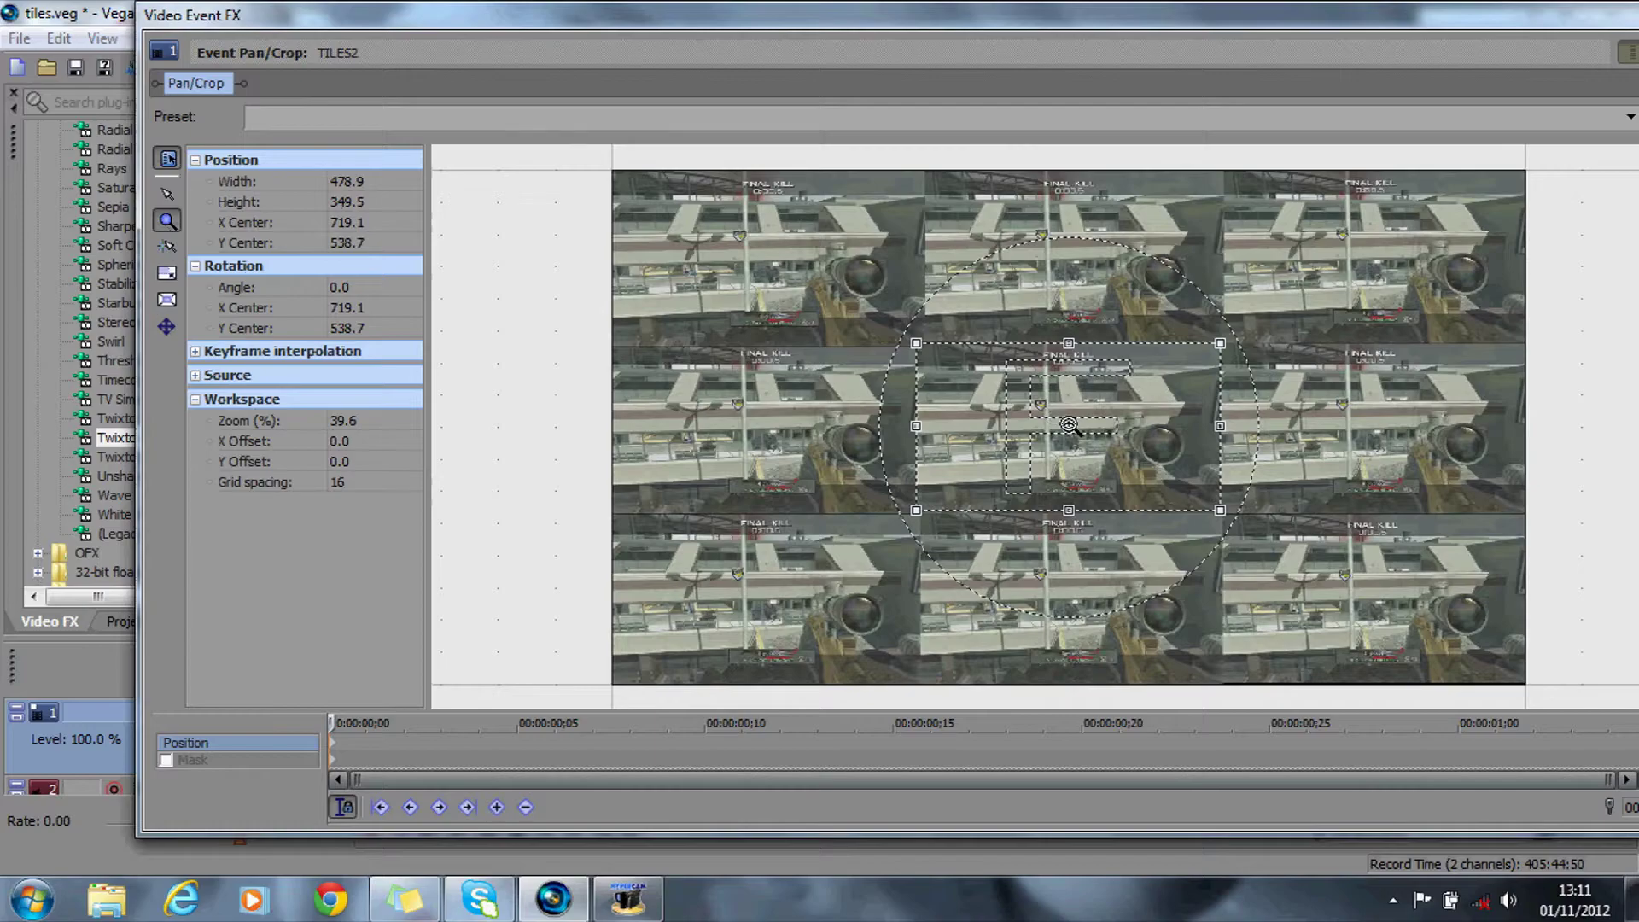
{"action": "left_click", "coordinate": [1068, 425]}
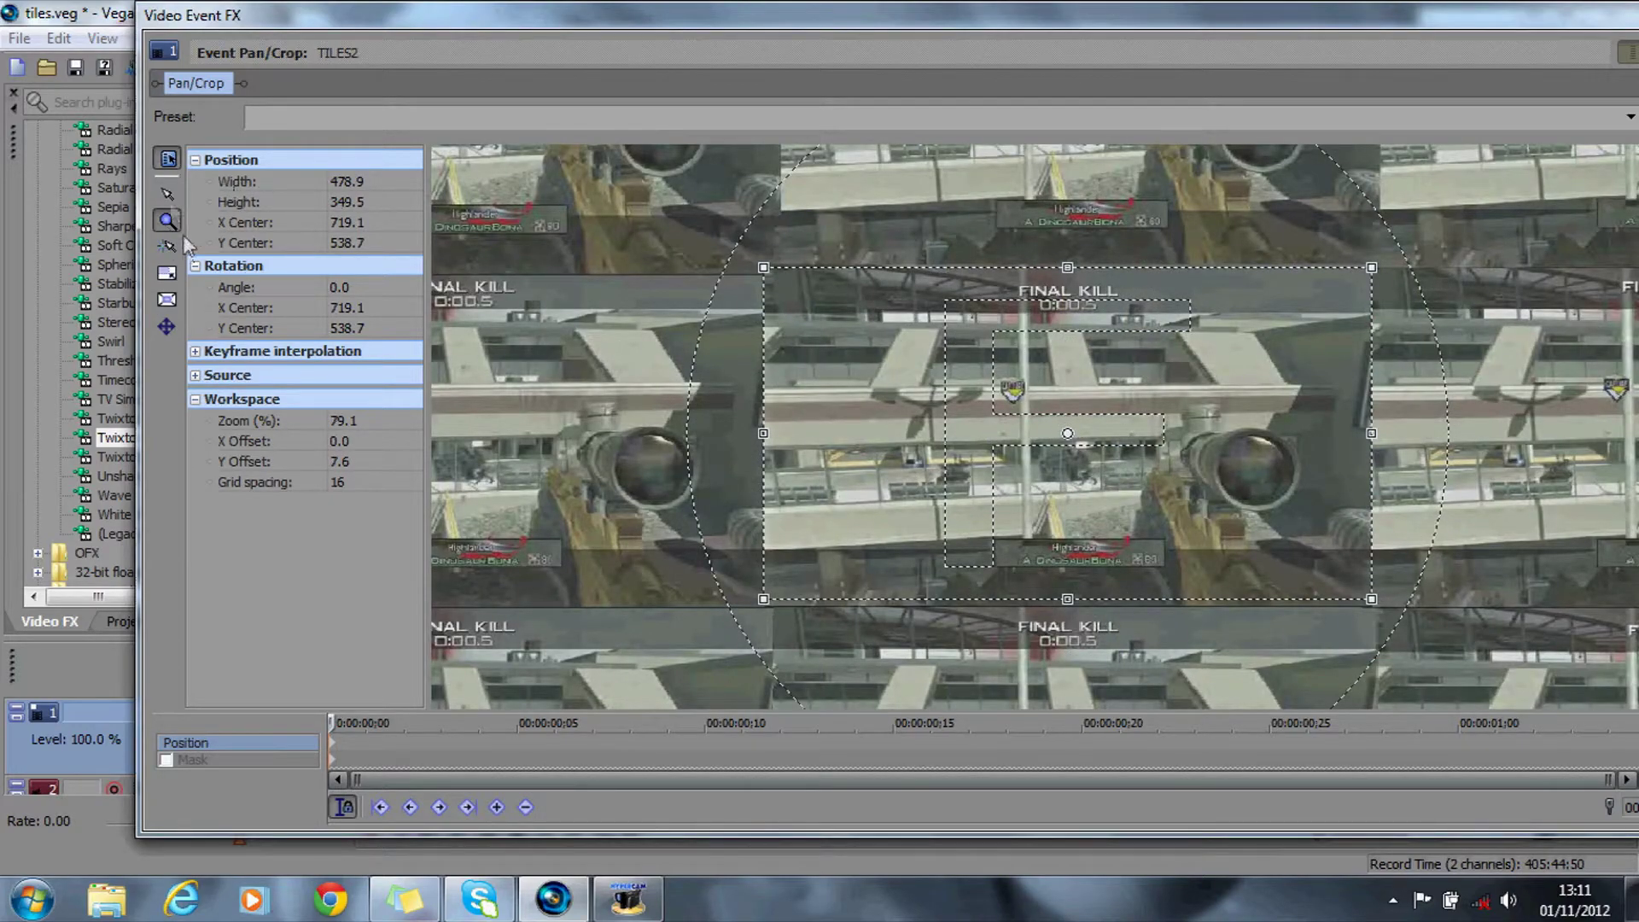
{"action": "mouse_move", "coordinate": [806, 374]}
{"action": "left_mouse_down"}
{"action": "mouse_move", "coordinate": [812, 391]}
{"action": "mouse_move", "coordinate": [812, 371]}
{"action": "left_mouse_up"}
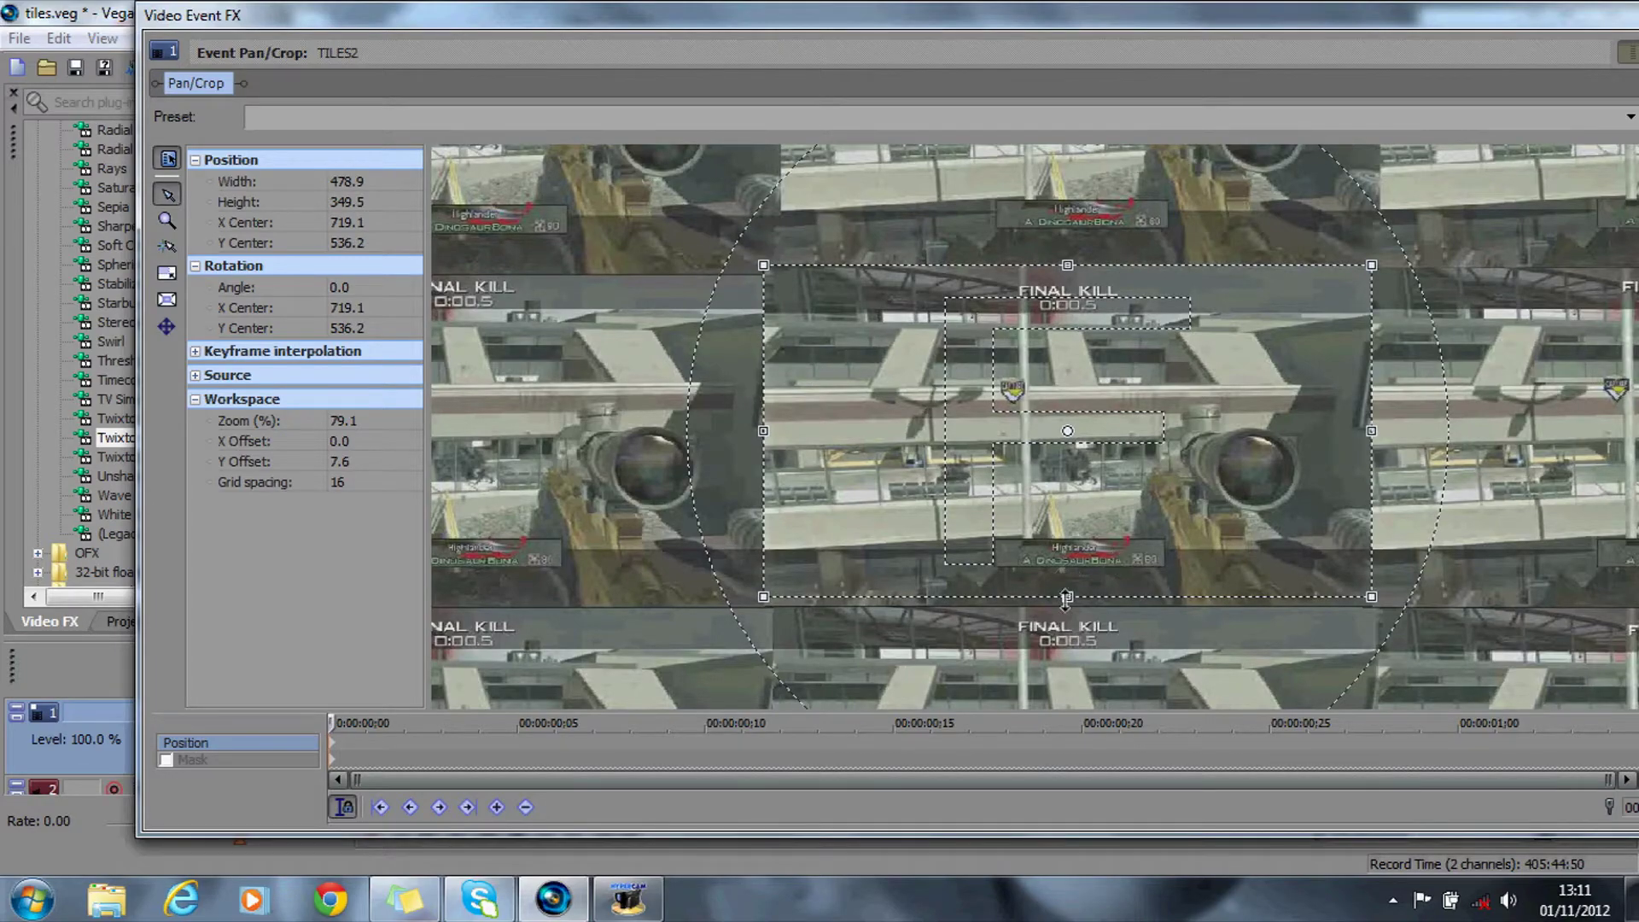
{"action": "left_click_drag", "start_coordinate": [1067, 597], "coordinate": [1066, 605]}
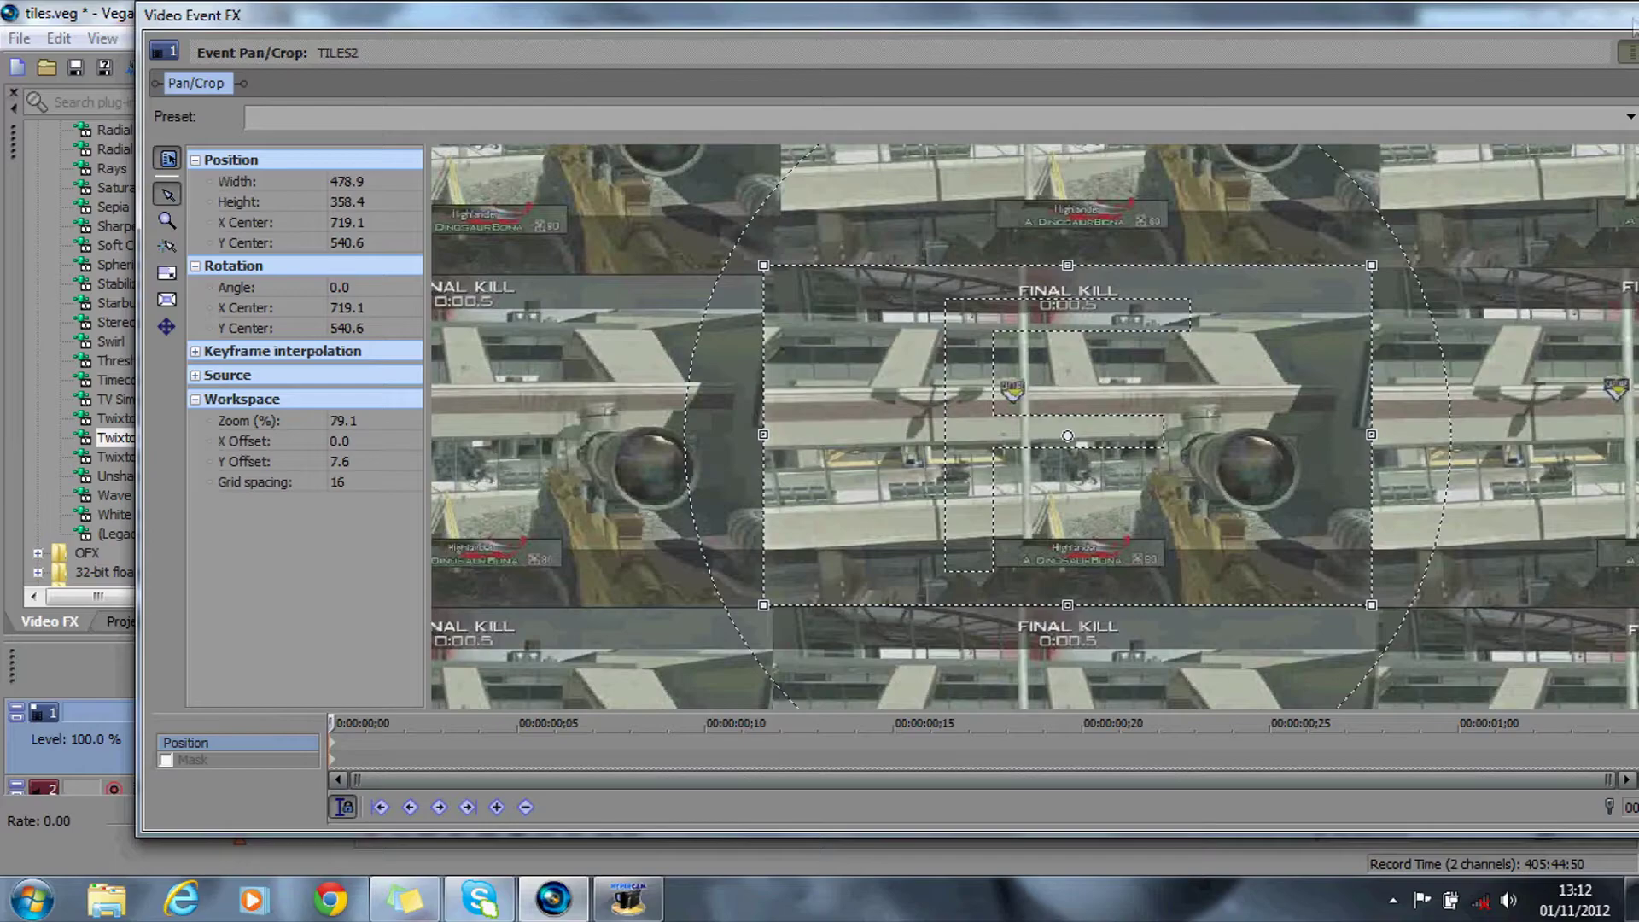
{"action": "left_click_drag", "start_coordinate": [1628, 27], "coordinate": [1494, 38]}
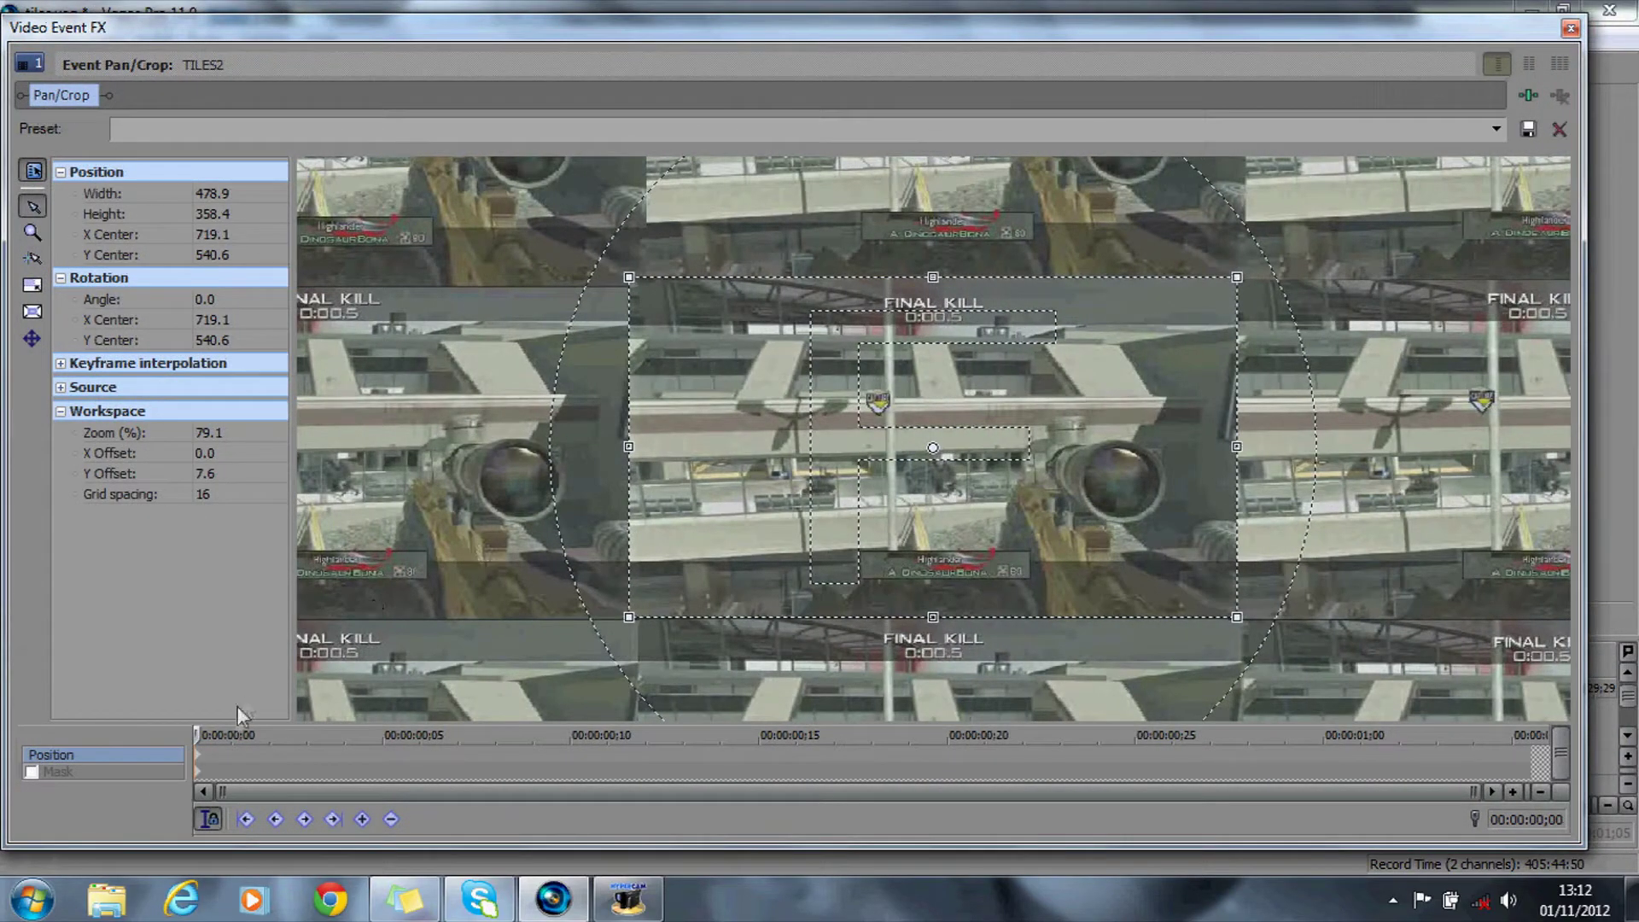
{"action": "left_click_drag", "start_coordinate": [202, 733], "coordinate": [506, 732]}
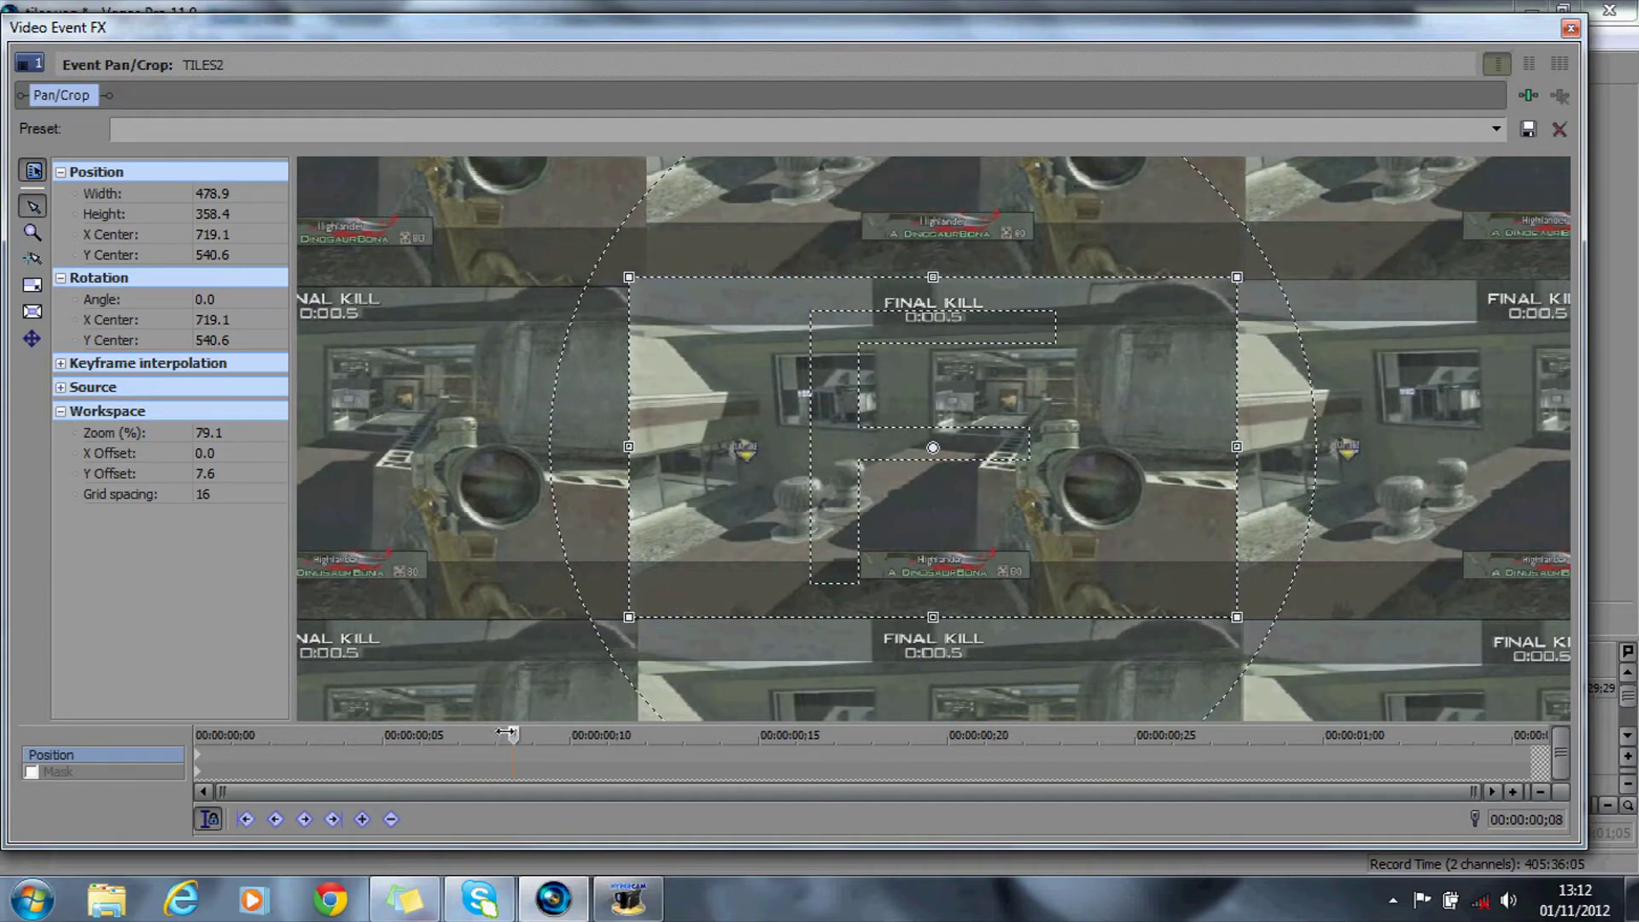
Step: Reset the crop to the (Default) full frame and add a default keyframe at 00:00:01;00
{"action": "left_click", "coordinate": [1495, 128]}
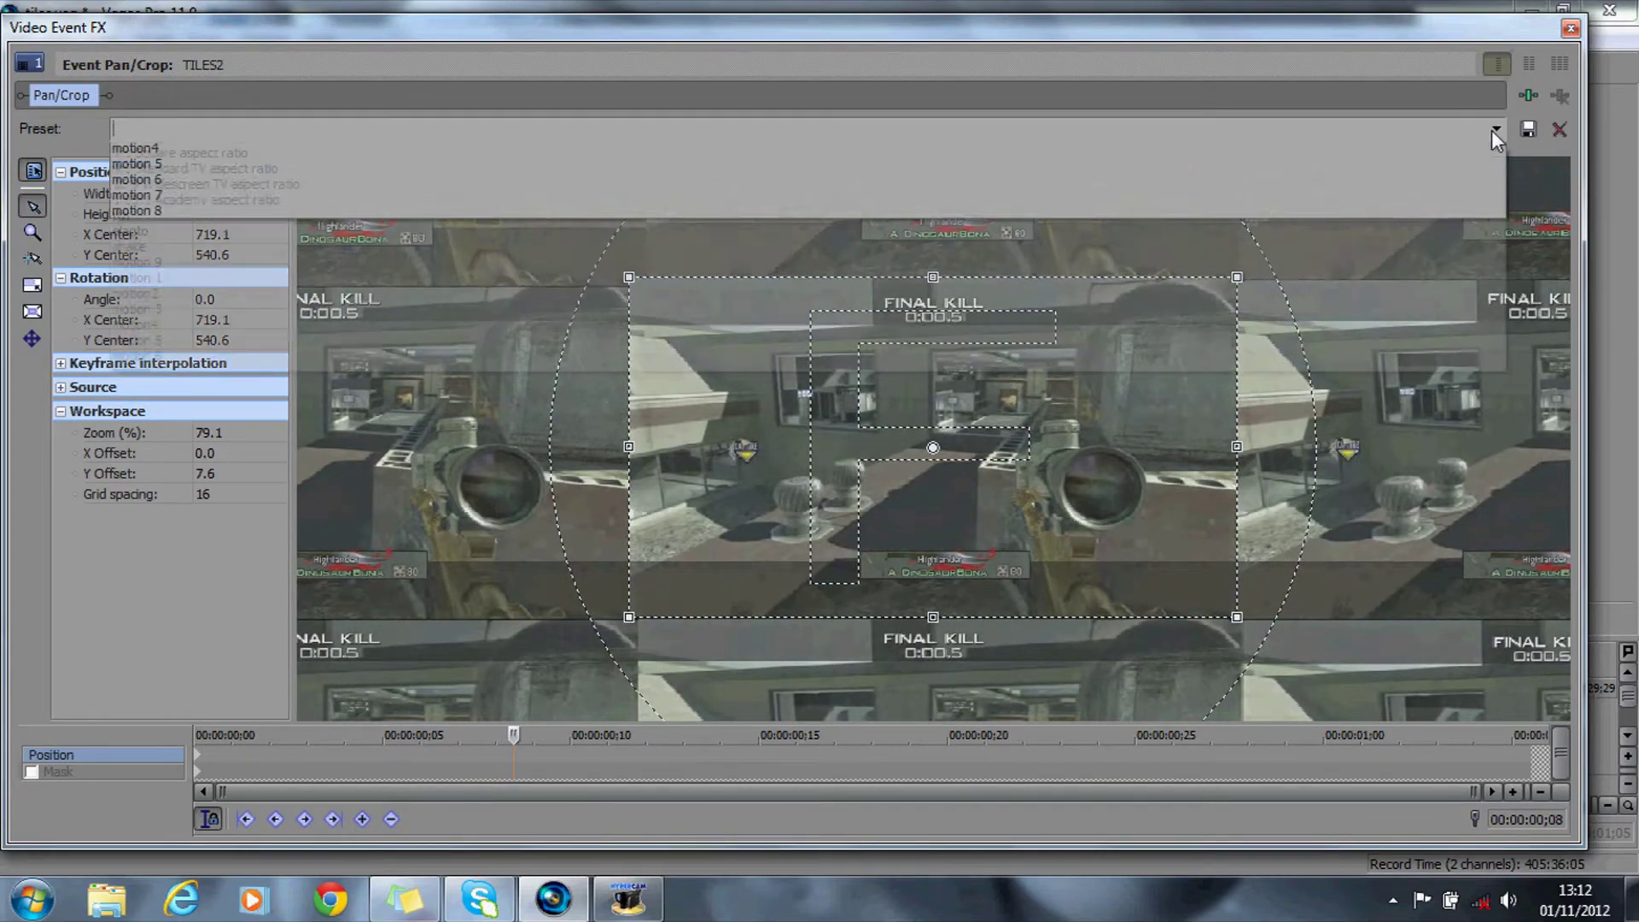
{"action": "left_click", "coordinate": [1419, 148]}
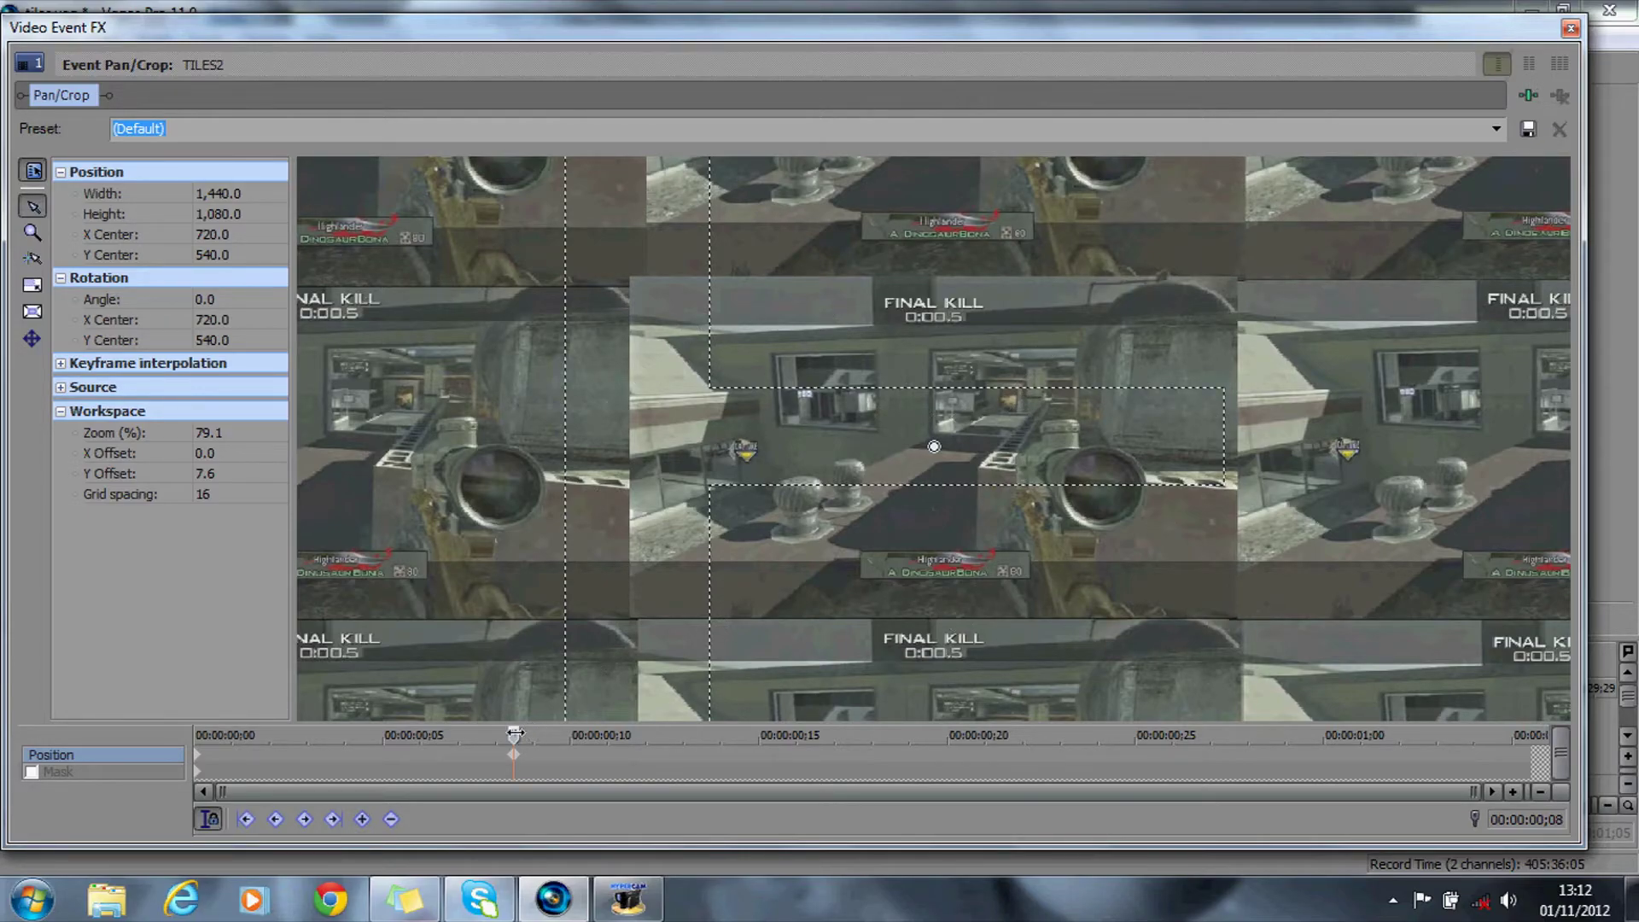
{"action": "left_click_drag", "start_coordinate": [513, 734], "coordinate": [795, 734]}
{"action": "left_click_drag", "start_coordinate": [1005, 698], "coordinate": [1340, 736]}
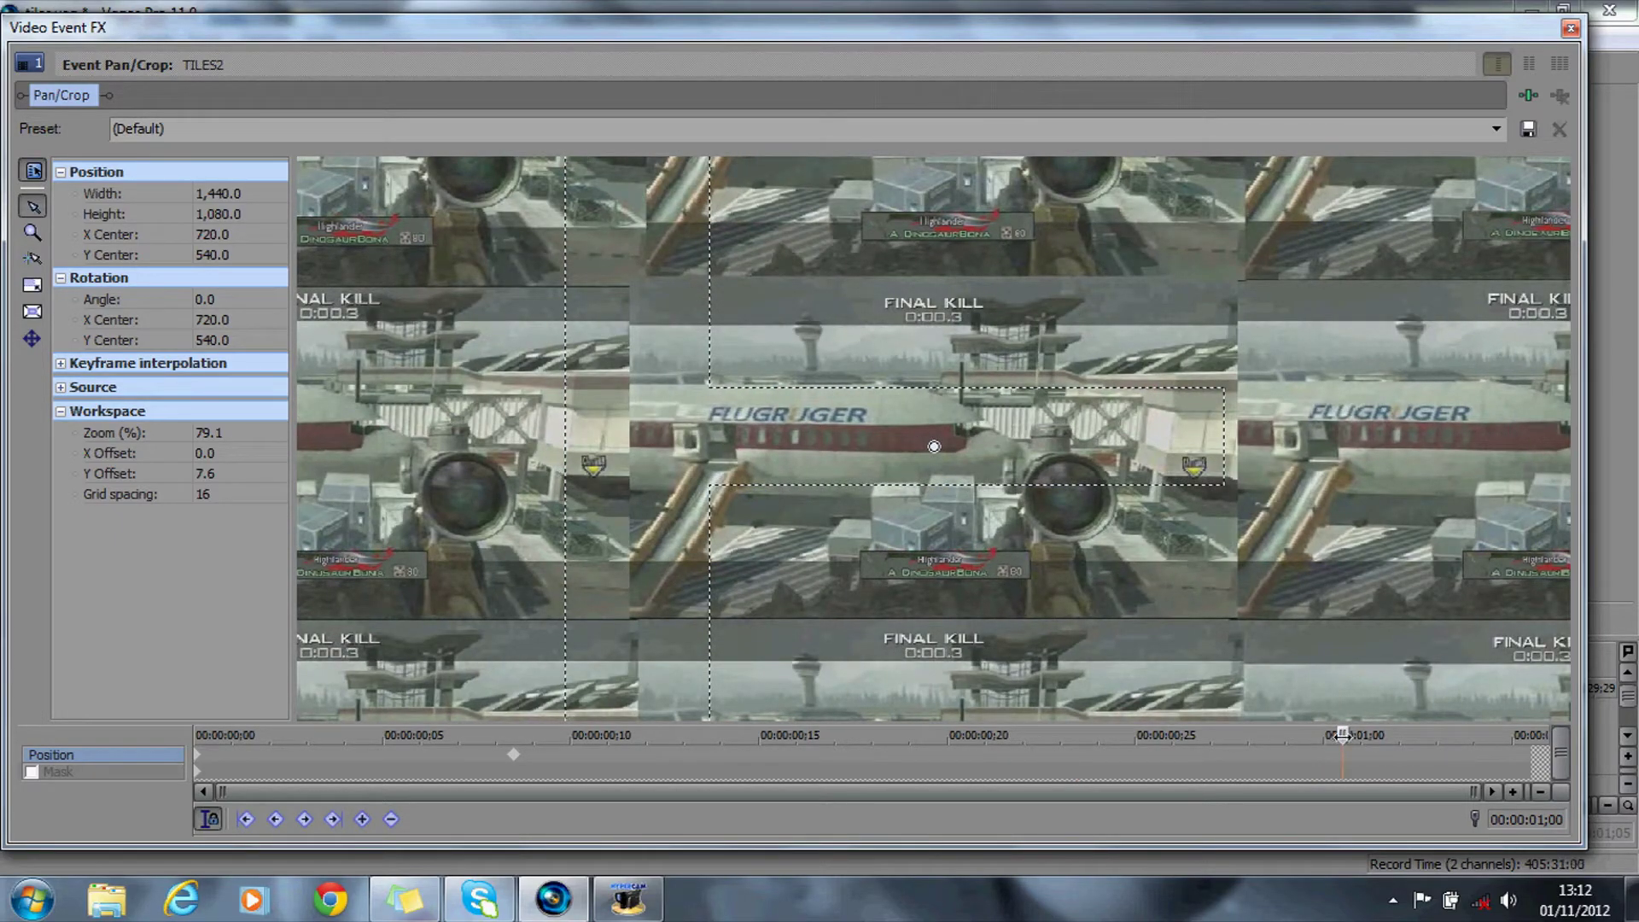
{"action": "left_click", "coordinate": [1496, 128]}
{"action": "left_click", "coordinate": [1461, 149]}
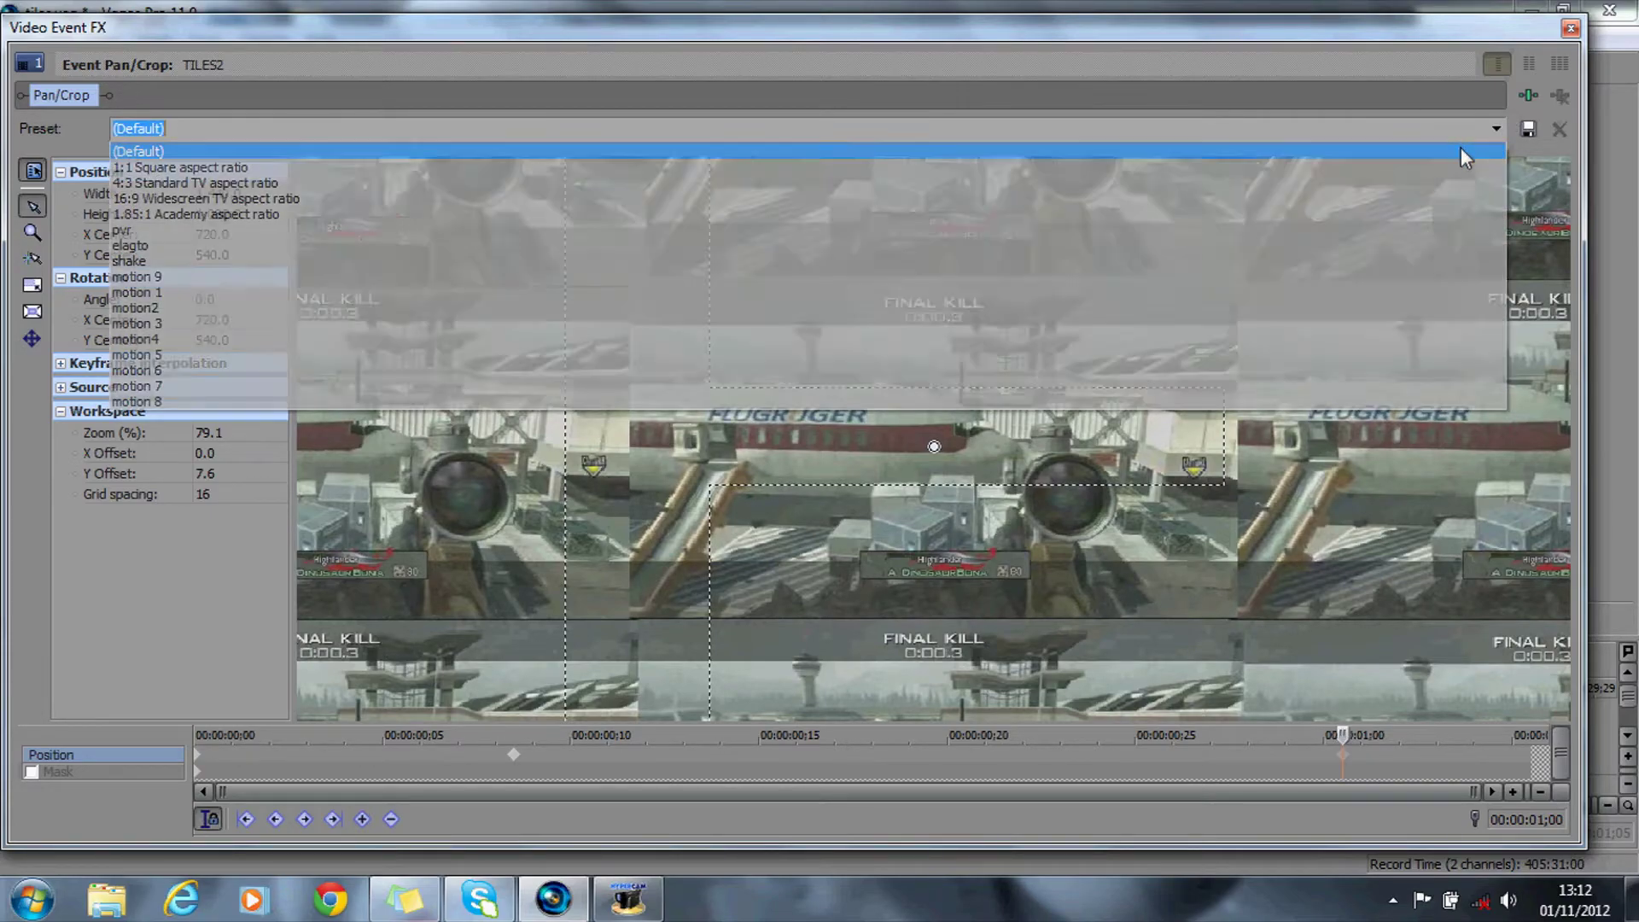
Step: At 00:00:01;05, crop in on the middle tile at 467.5 x 415.2 and close the editor
{"action": "left_click_drag", "start_coordinate": [1358, 739], "coordinate": [1509, 734]}
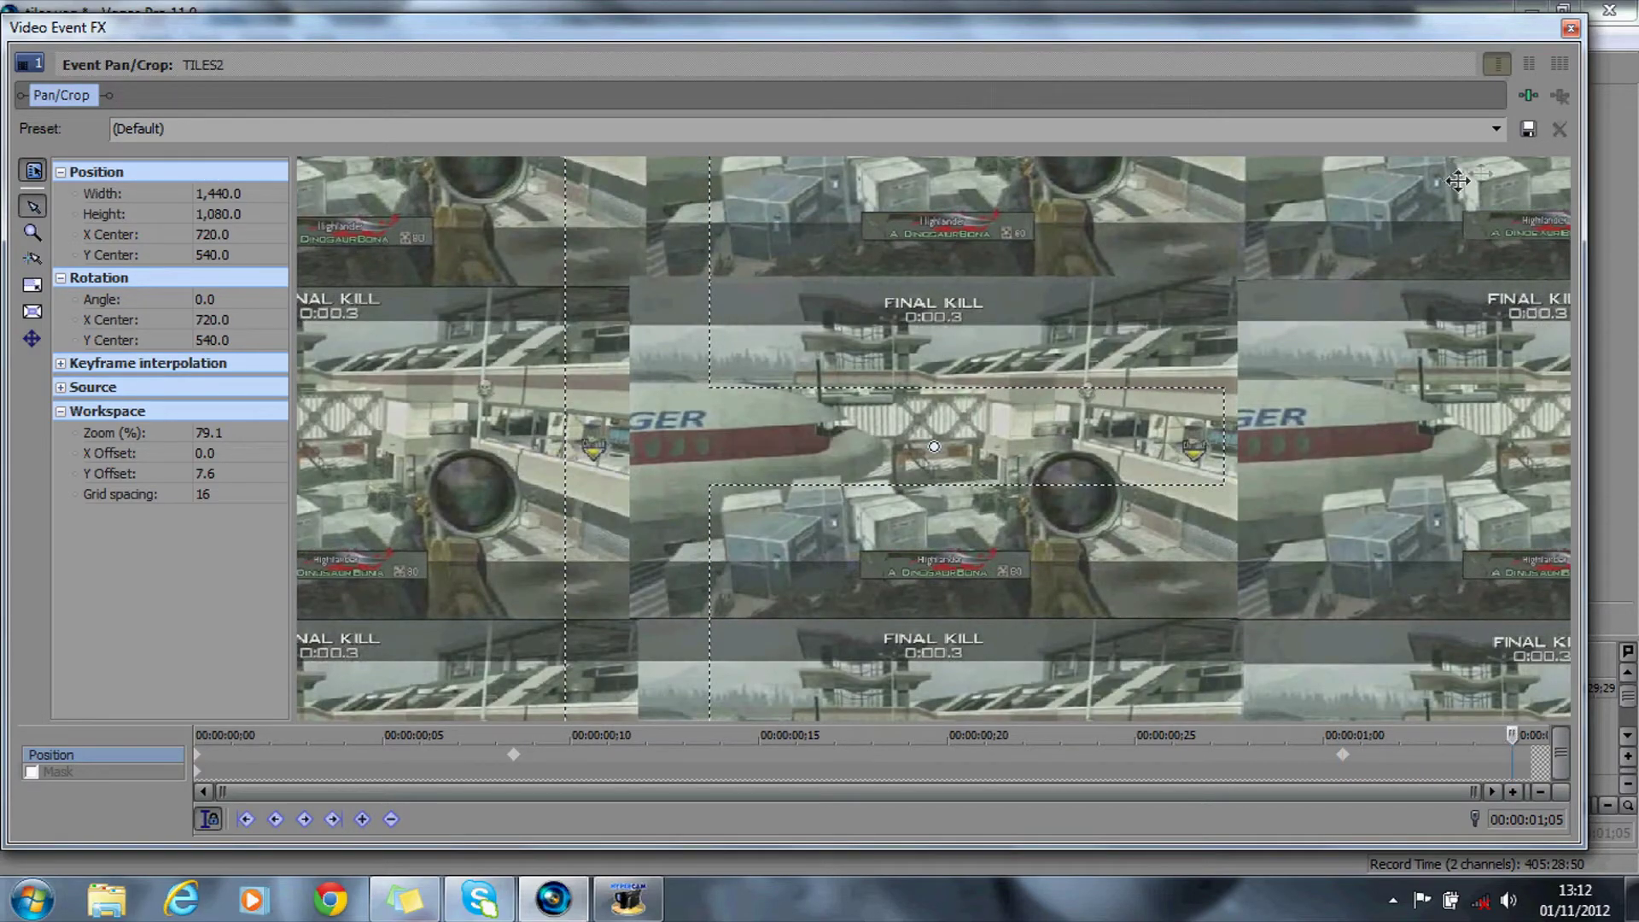
{"action": "left_click", "coordinate": [1496, 128]}
{"action": "left_click", "coordinate": [1496, 129]}
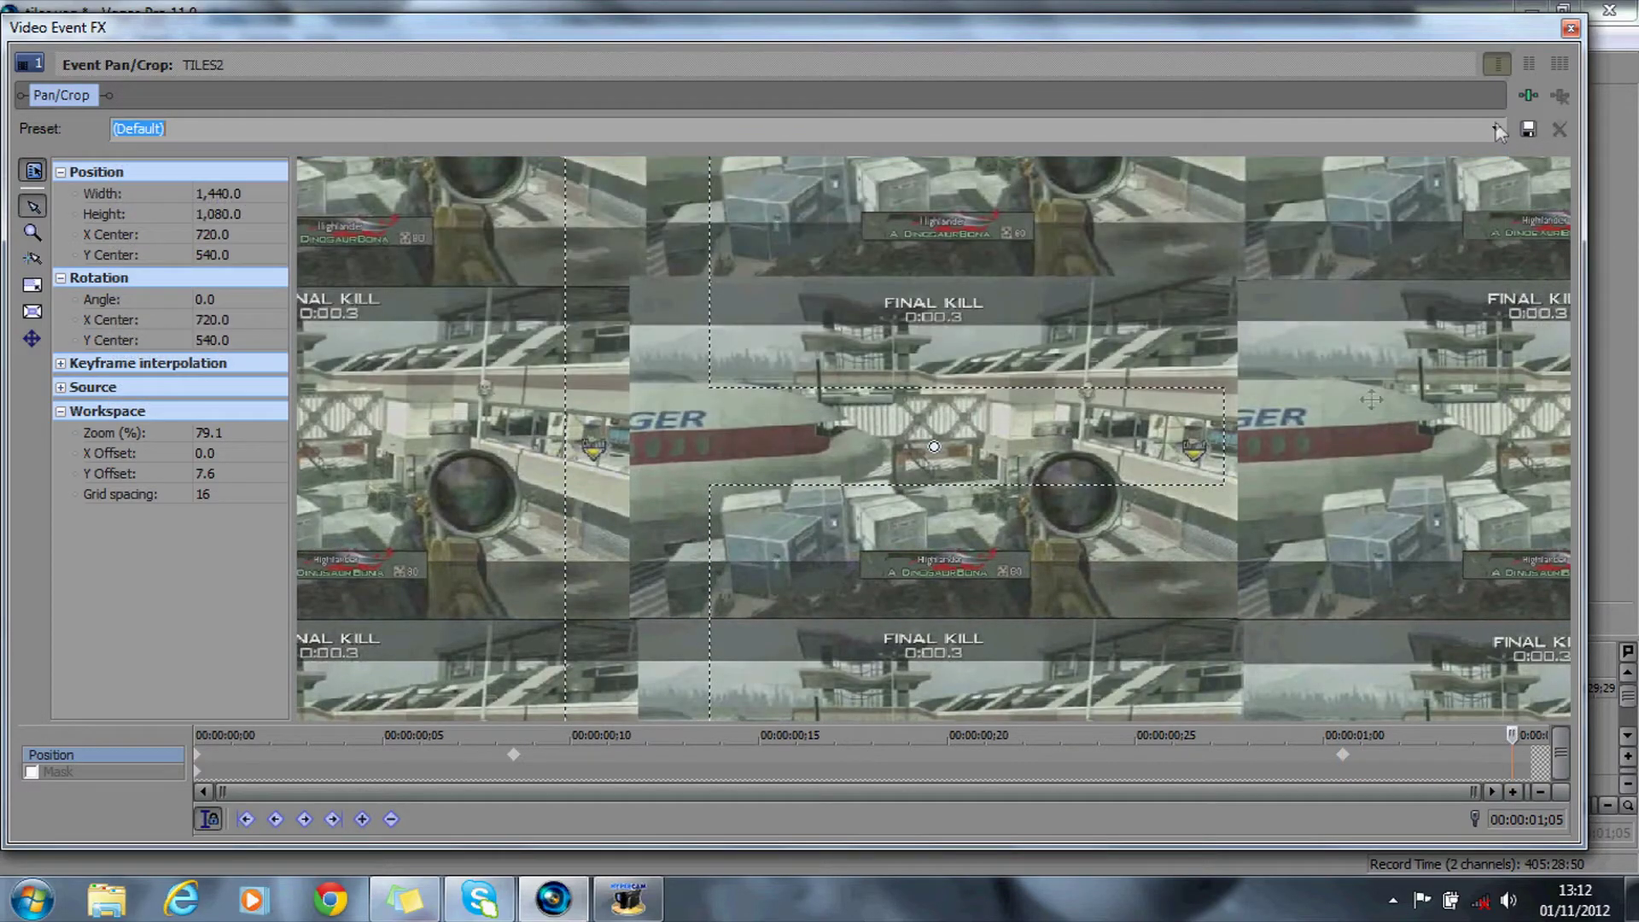
{"action": "left_click_drag", "start_coordinate": [1464, 710], "coordinate": [1069, 463]}
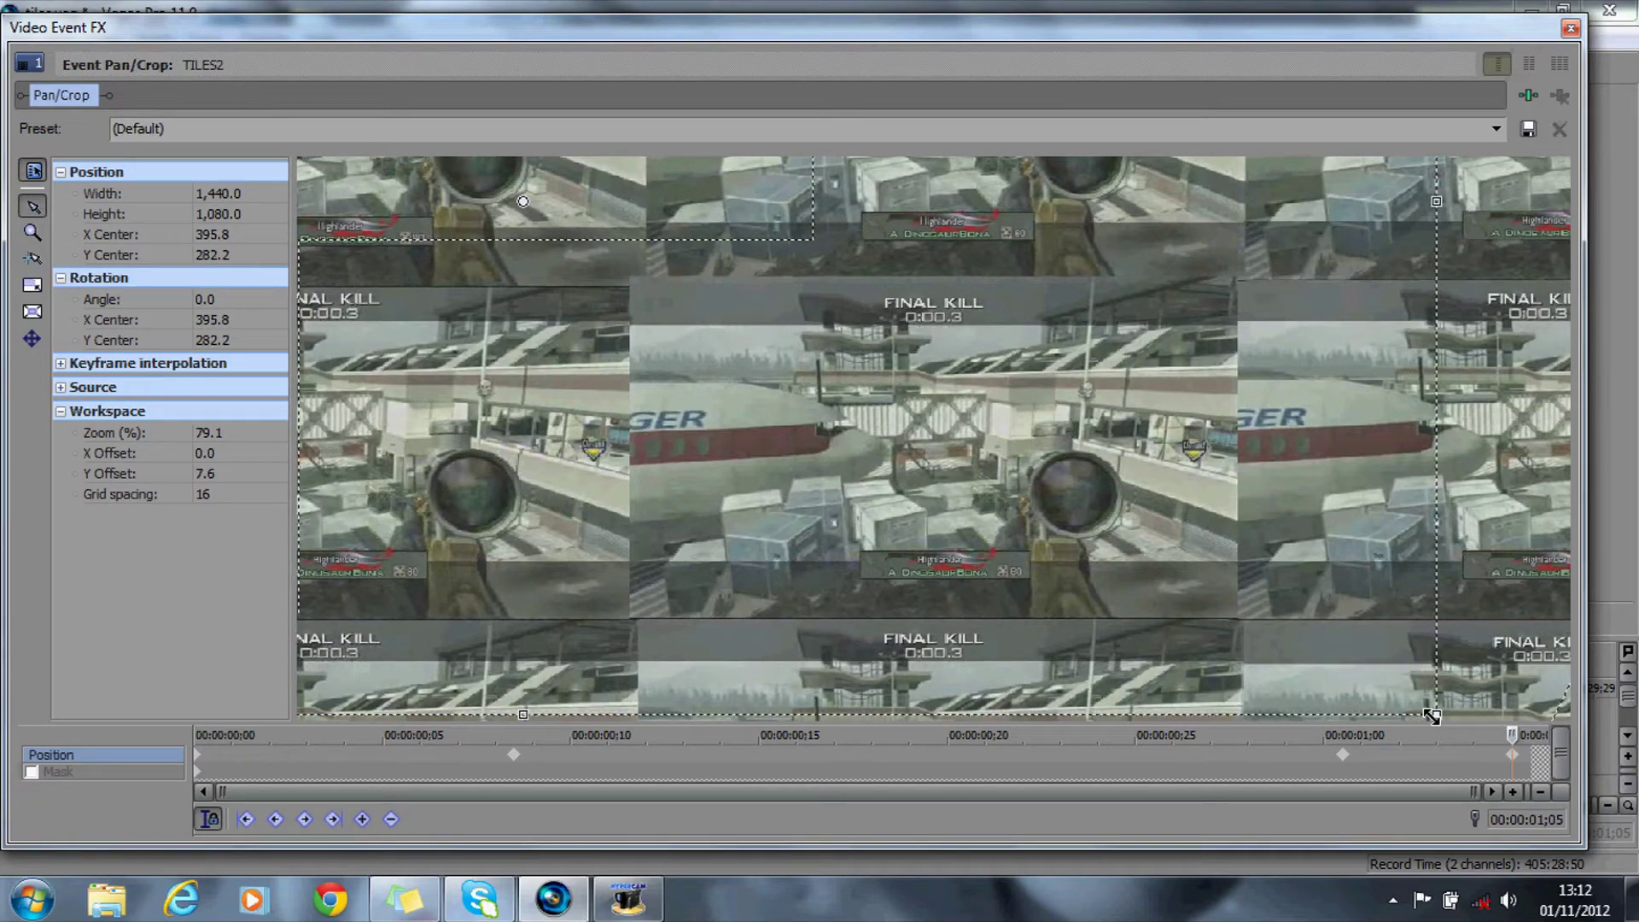
{"action": "left_click_drag", "start_coordinate": [1431, 715], "coordinate": [1103, 523]}
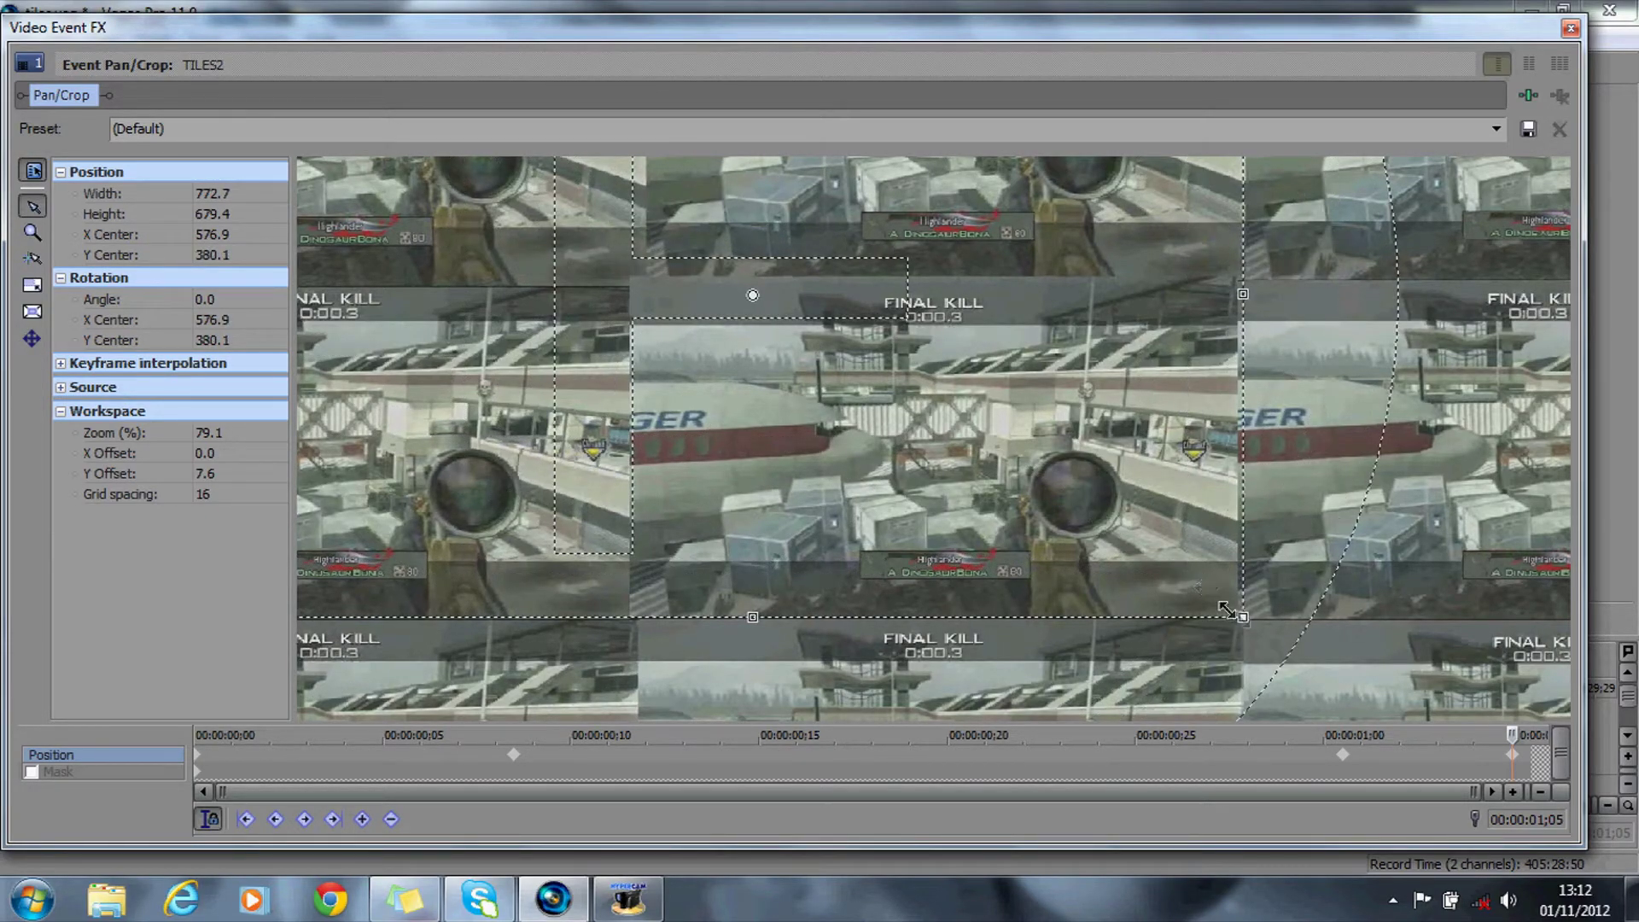
{"action": "left_click_drag", "start_coordinate": [1227, 610], "coordinate": [695, 328]}
{"action": "left_click_drag", "start_coordinate": [543, 250], "coordinate": [924, 501]}
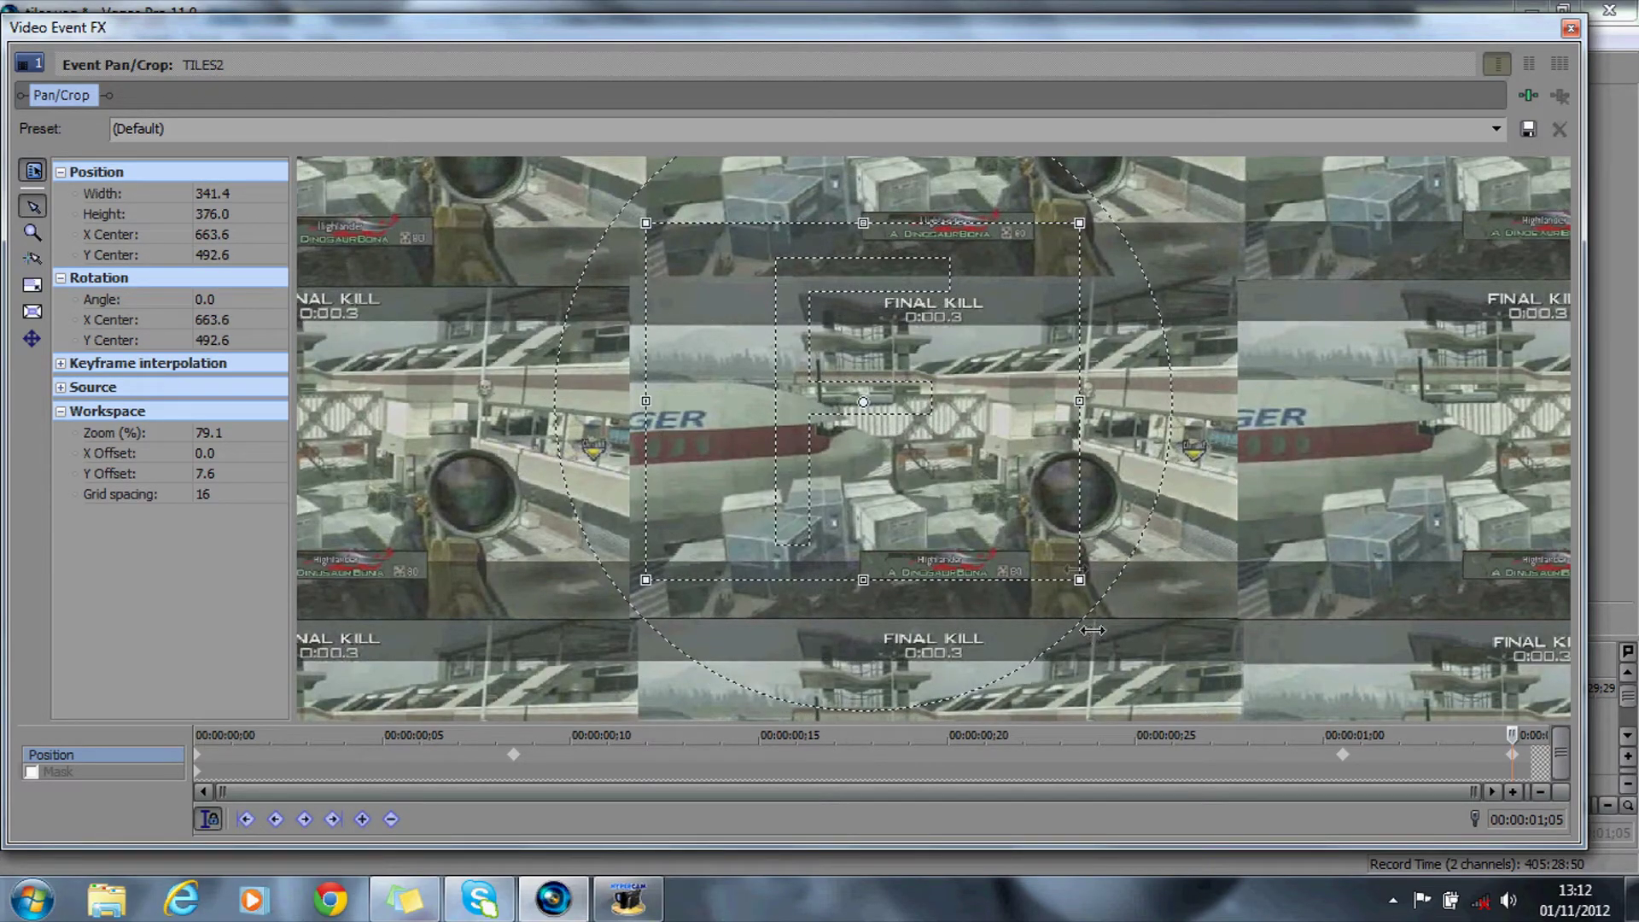
{"action": "left_click_drag", "start_coordinate": [1077, 578], "coordinate": [1234, 614]}
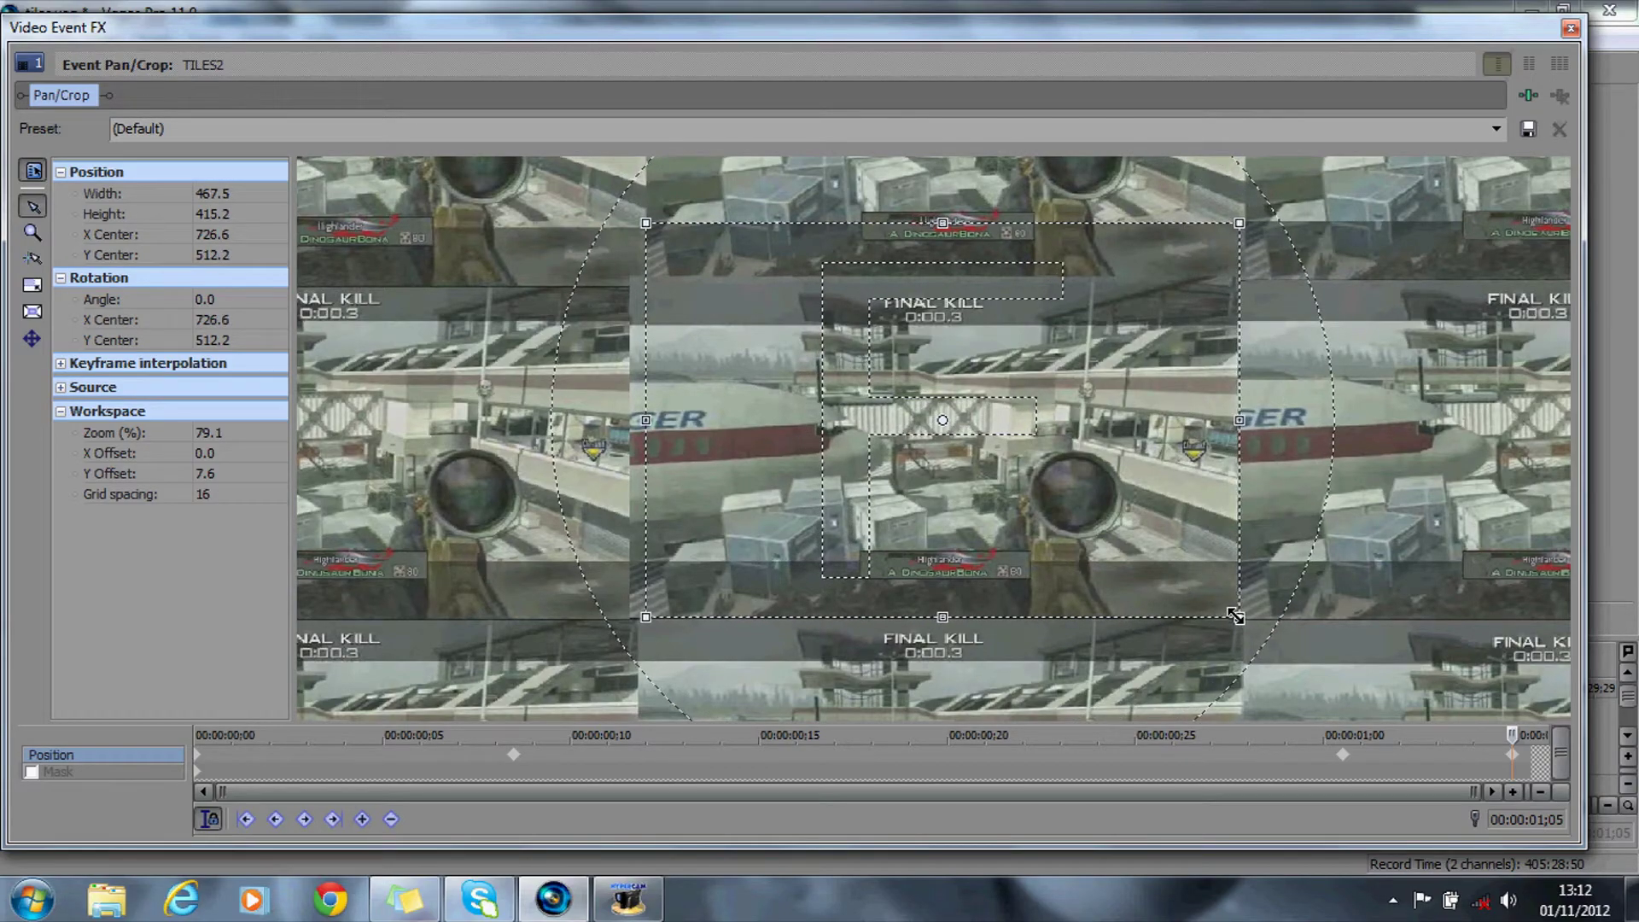
{"action": "left_click", "coordinate": [1570, 29]}
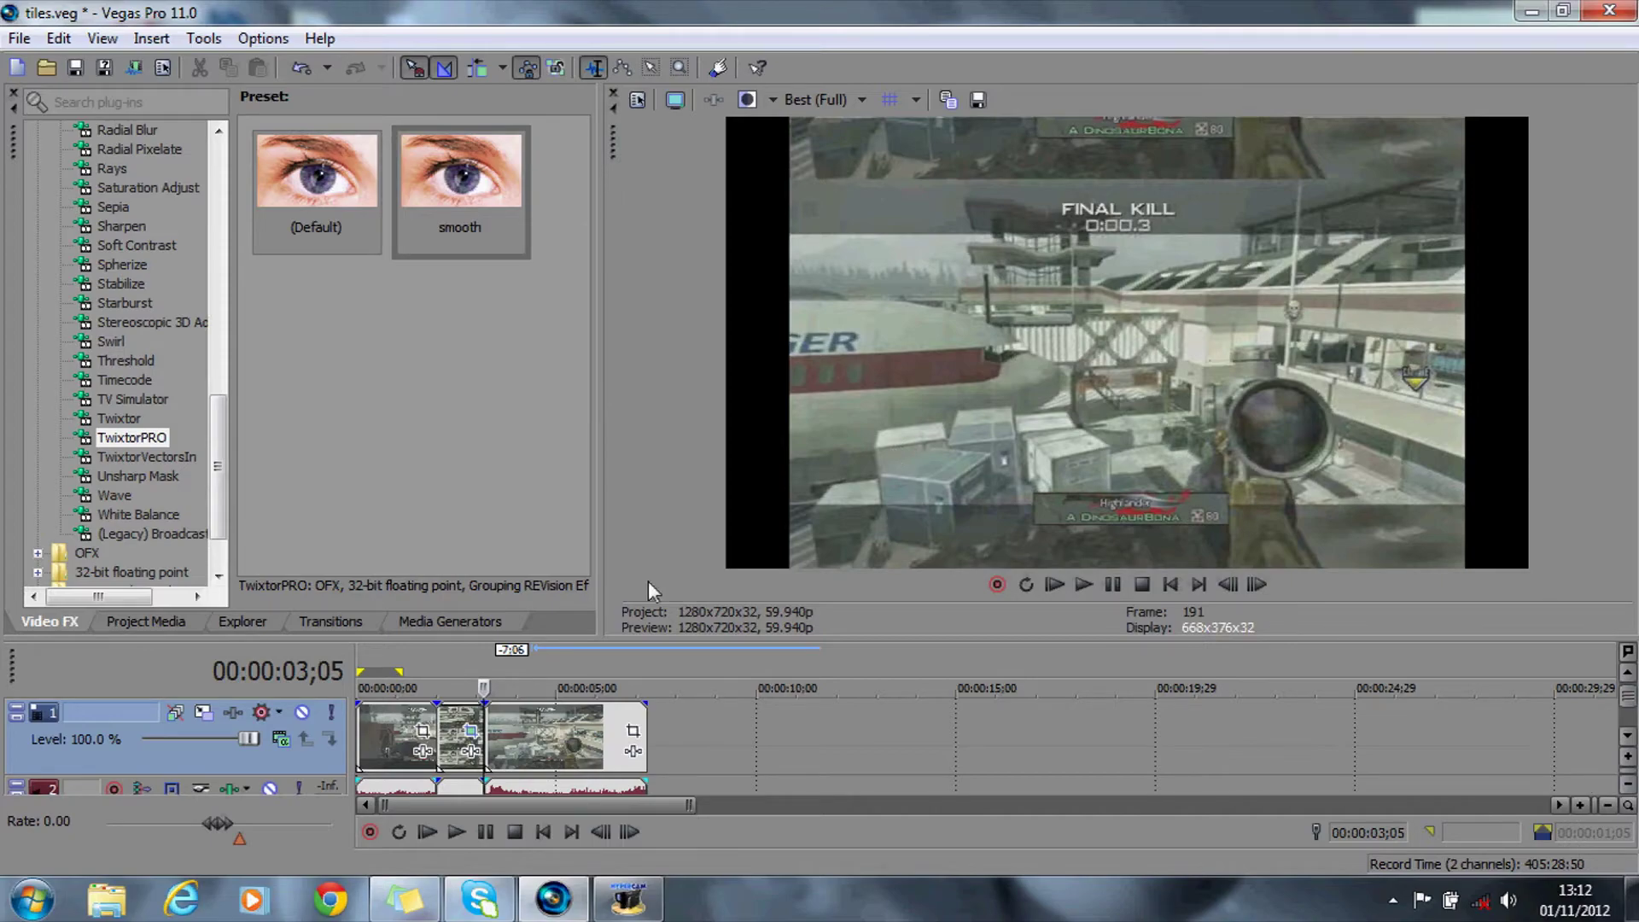
Step: Turn off Maintain Aspect Ratio for the middle event via its Switches menu
{"action": "left_click", "coordinate": [453, 737]}
{"action": "right_click", "coordinate": [452, 736]}
{"action": "mouse_move", "coordinate": [512, 530]}
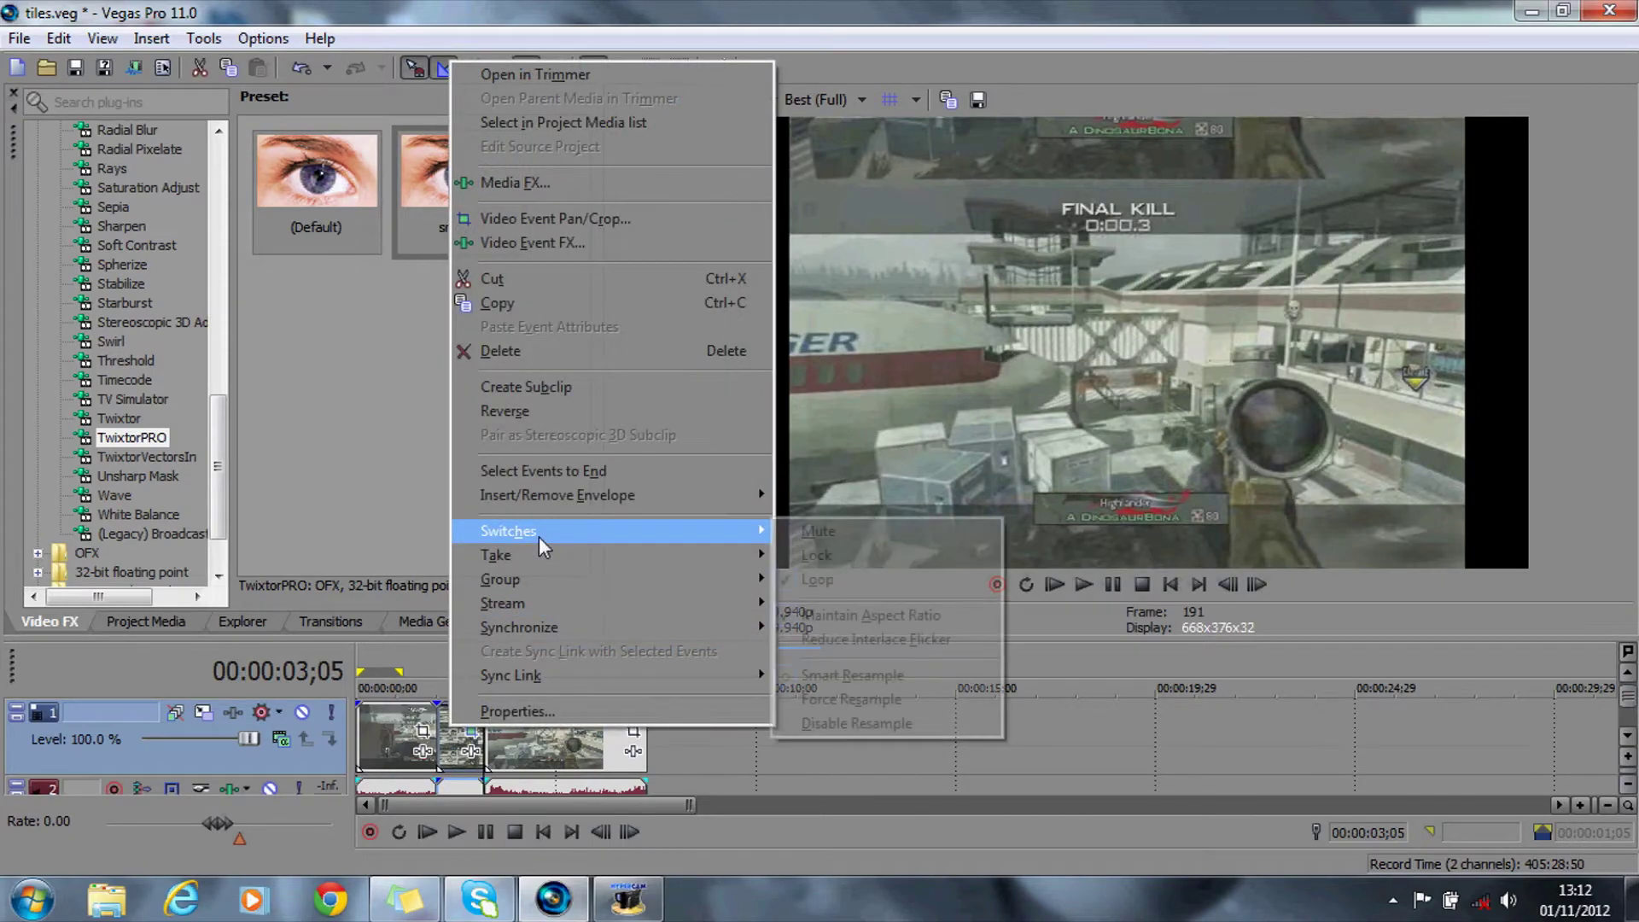
{"action": "left_click", "coordinate": [840, 616]}
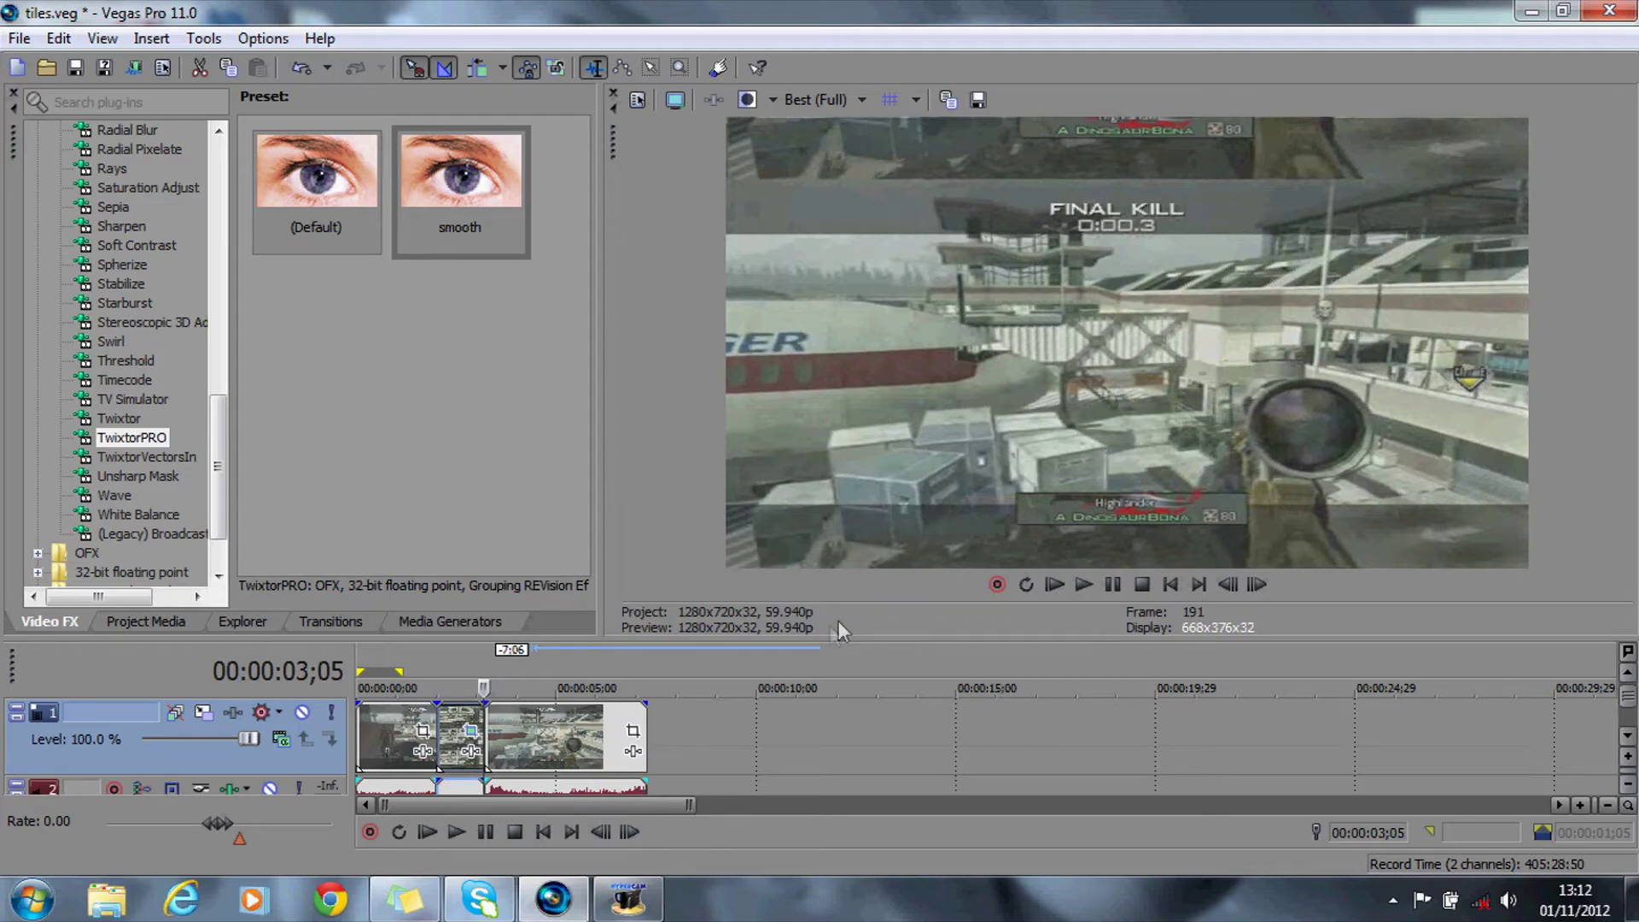
{"action": "left_click", "coordinate": [471, 732]}
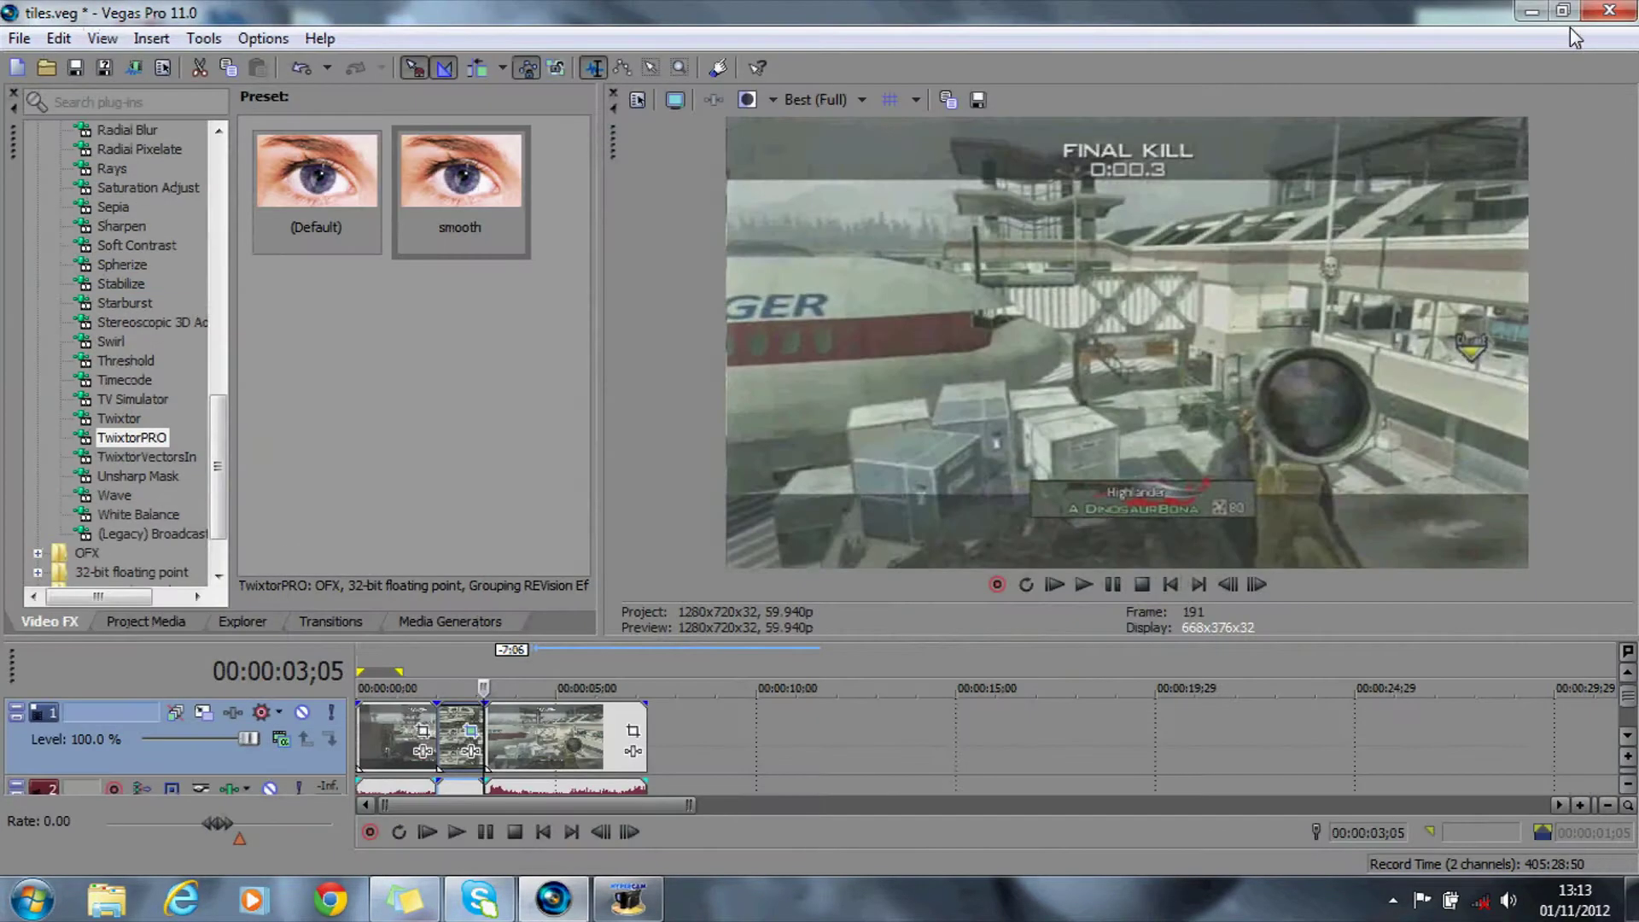
Step: Move the playhead to 00:00:01;20 and set preview quality to Preview (Auto)
{"action": "left_click", "coordinate": [424, 670]}
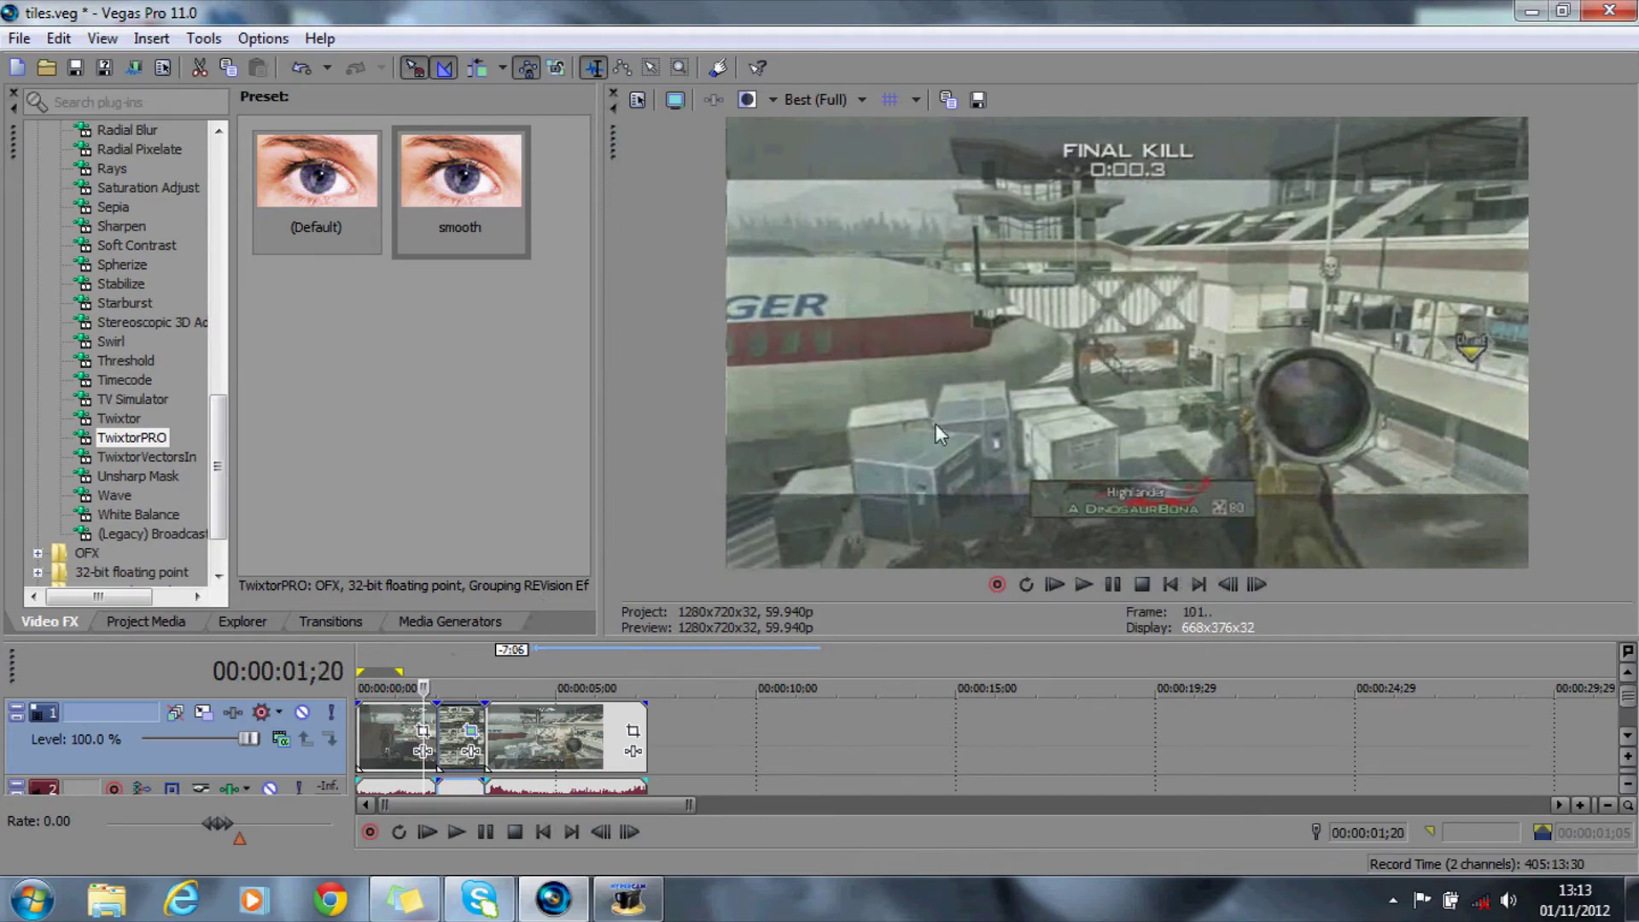
{"action": "left_click", "coordinate": [819, 100]}
{"action": "mouse_move", "coordinate": [821, 154]}
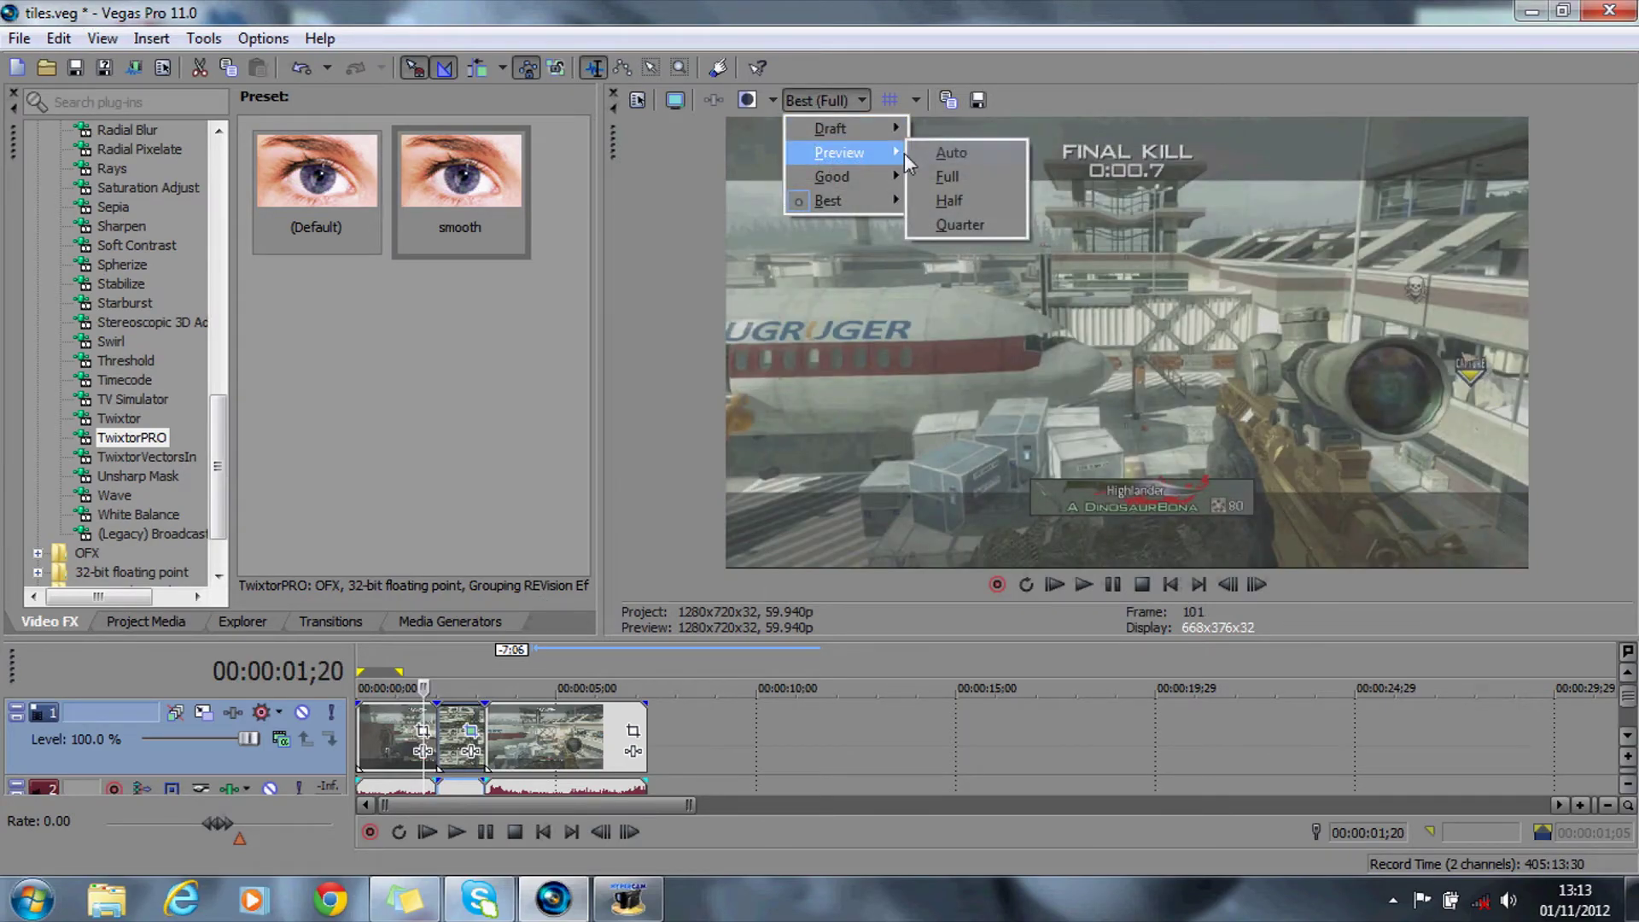
{"action": "left_click", "coordinate": [934, 153]}
Step: Step frame by frame through the TILES2 section, from the single-tile zoom to the full grid and beyond
{"action": "left_click", "coordinate": [1256, 584]}
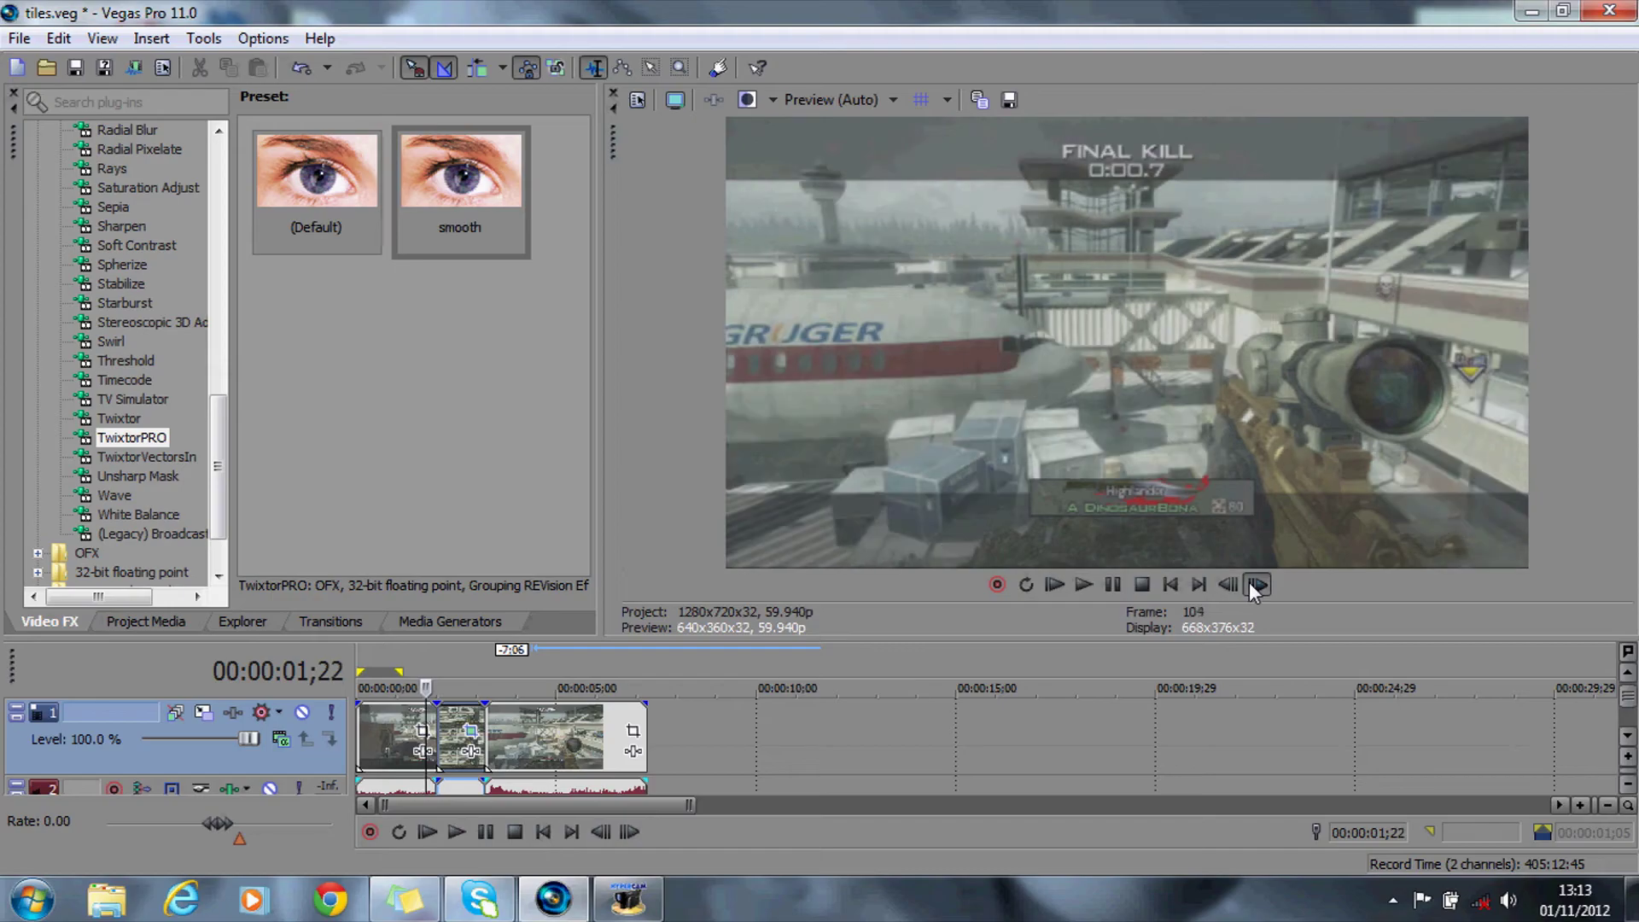
{"action": "left_click", "coordinate": [1257, 585]}
{"action": "left_click", "coordinate": [1256, 585]}
{"action": "left_click", "coordinate": [1257, 584]}
{"action": "left_click", "coordinate": [1257, 585]}
{"action": "left_click", "coordinate": [1257, 585]}
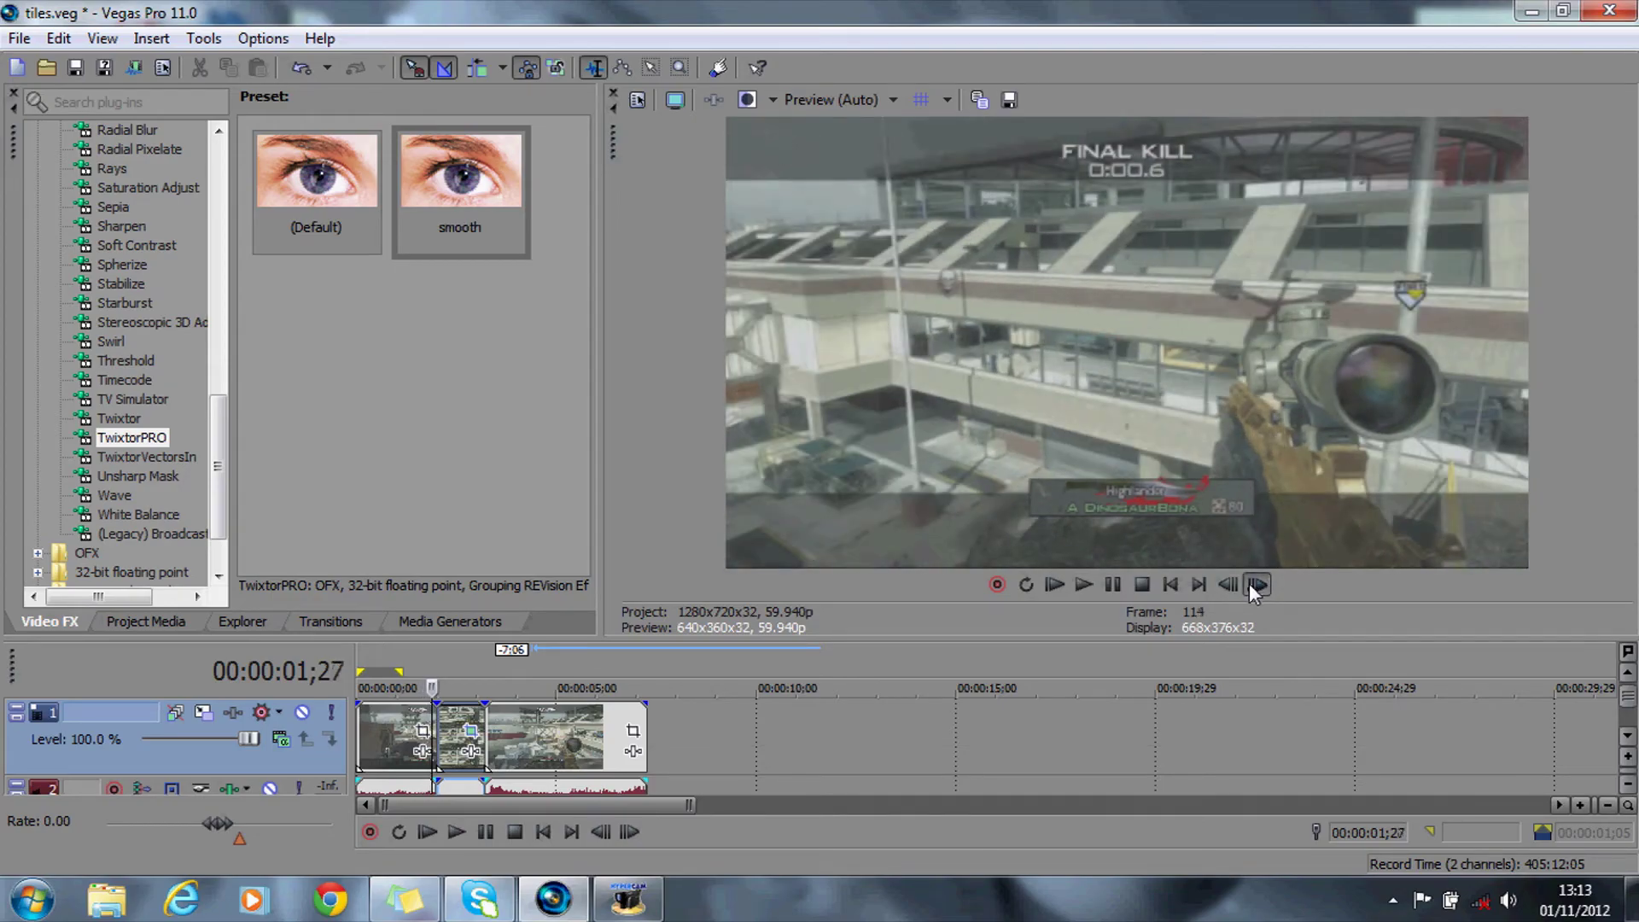
{"action": "left_click", "coordinate": [1256, 585]}
{"action": "left_click", "coordinate": [1256, 585]}
{"action": "left_click", "coordinate": [1256, 585]}
{"action": "left_click", "coordinate": [1256, 585]}
{"action": "left_click", "coordinate": [1256, 584]}
{"action": "left_click", "coordinate": [1256, 584]}
{"action": "left_click", "coordinate": [1256, 585]}
{"action": "left_click", "coordinate": [1256, 585]}
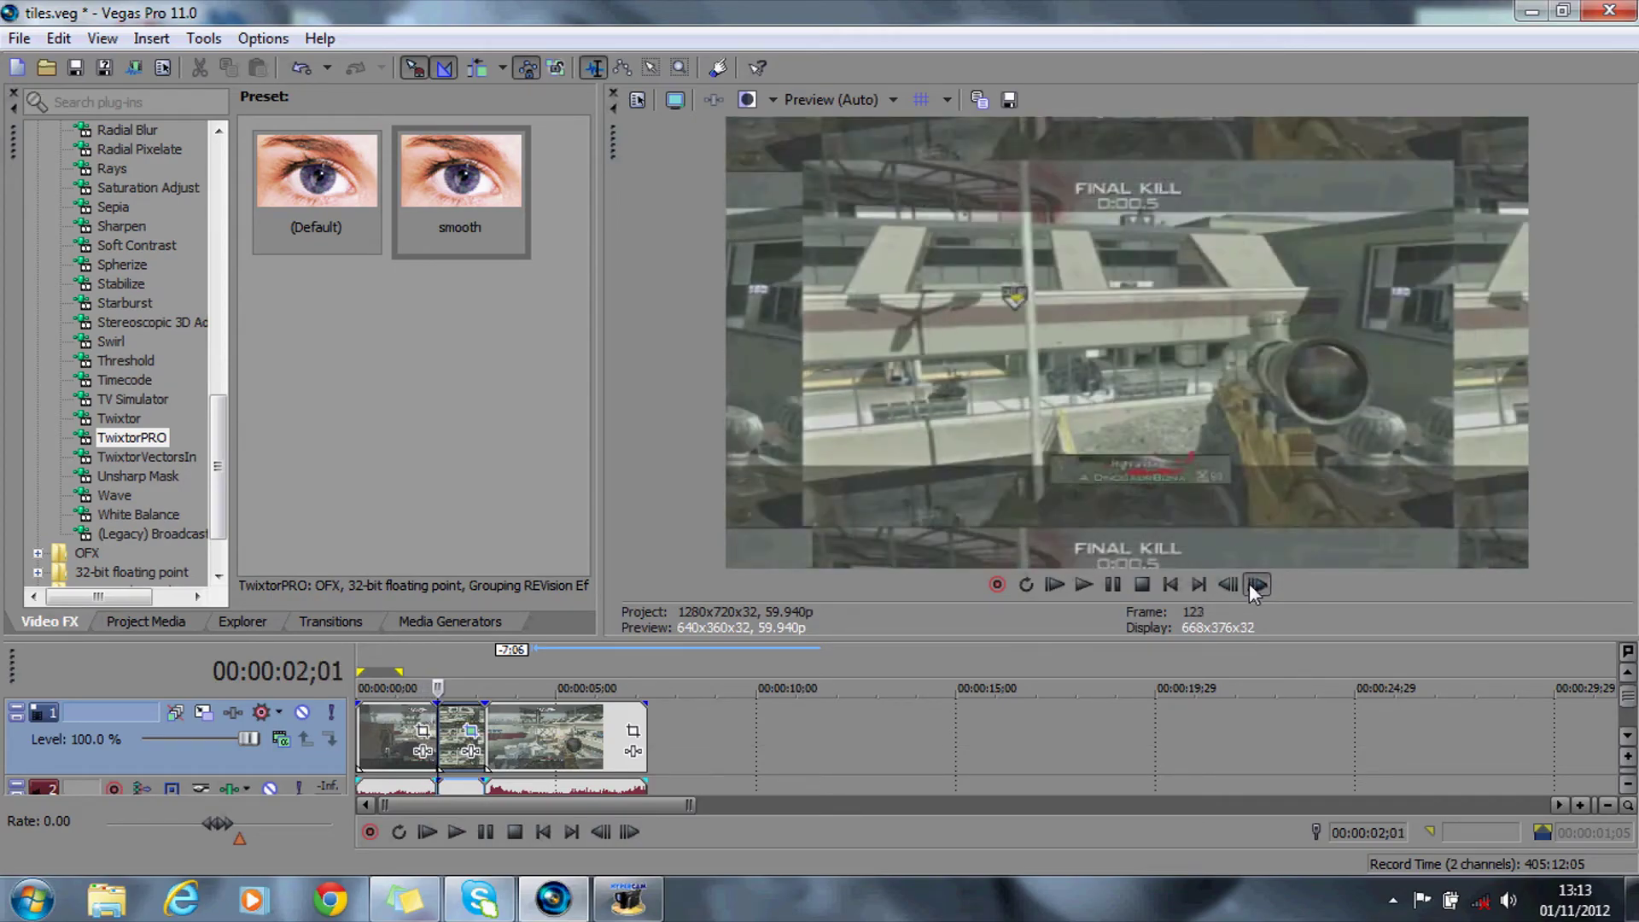
{"action": "left_click", "coordinate": [1257, 585]}
{"action": "left_click", "coordinate": [1256, 585]}
{"action": "left_click", "coordinate": [1256, 584]}
{"action": "left_click", "coordinate": [1256, 585]}
{"action": "left_click", "coordinate": [1256, 584]}
{"action": "left_click", "coordinate": [1257, 585]}
{"action": "left_click", "coordinate": [1256, 584]}
{"action": "left_click", "coordinate": [1257, 585]}
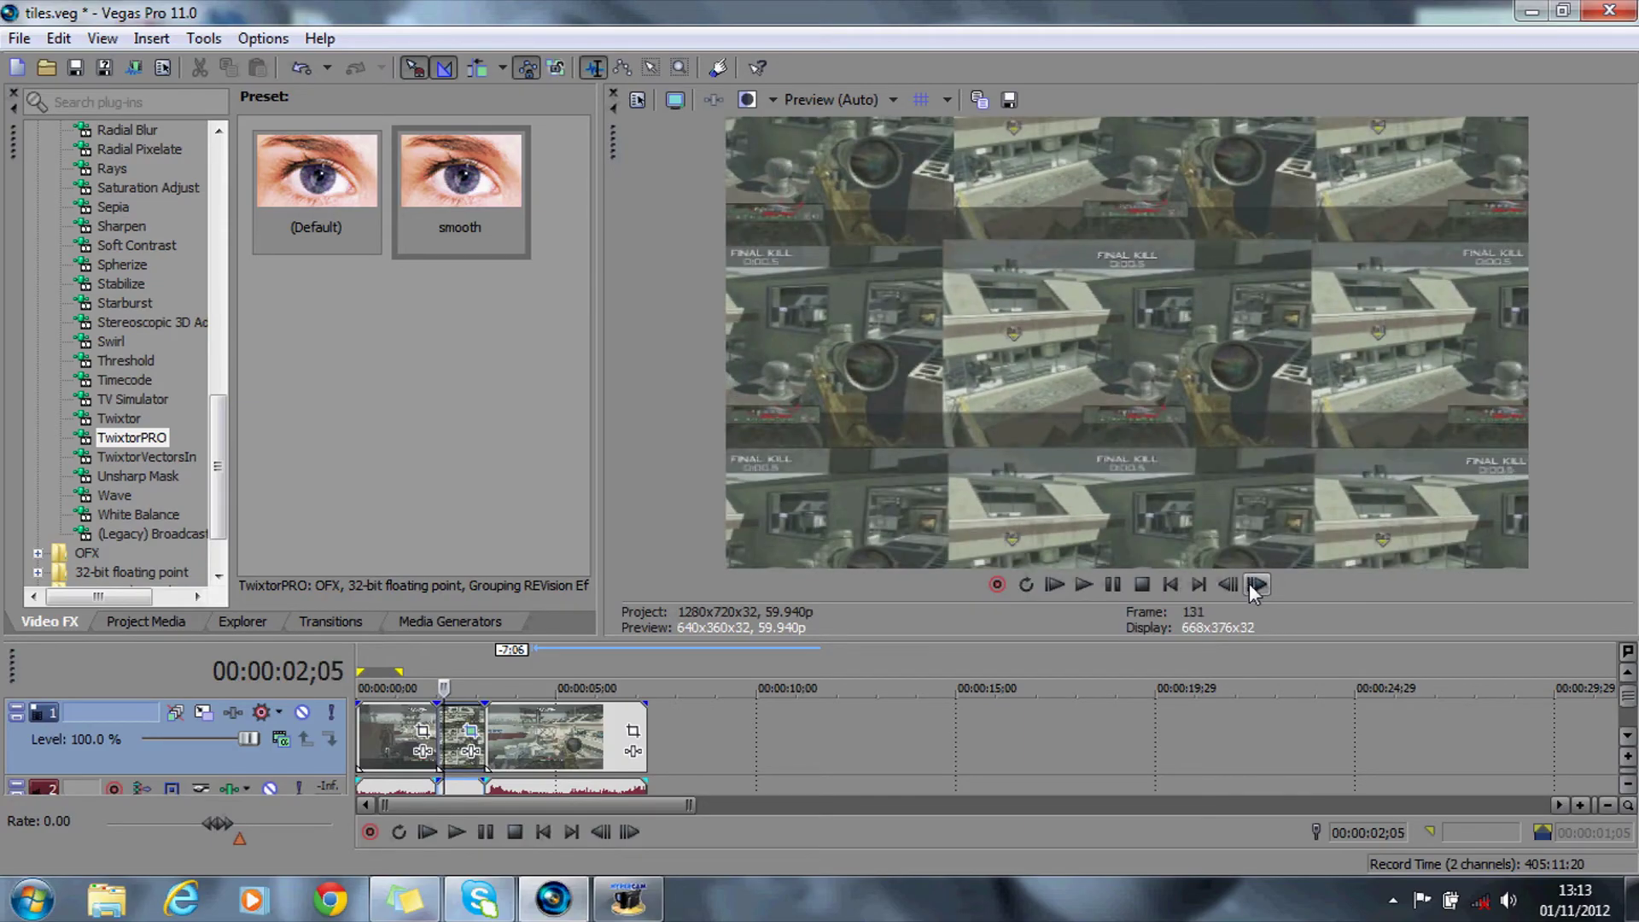
{"action": "left_click", "coordinate": [1257, 585]}
{"action": "left_click", "coordinate": [1256, 585]}
{"action": "left_click", "coordinate": [1256, 584]}
{"action": "left_click", "coordinate": [1257, 584]}
{"action": "left_click", "coordinate": [1257, 585]}
{"action": "left_click", "coordinate": [1257, 584]}
{"action": "left_click", "coordinate": [1256, 585]}
{"action": "left_click", "coordinate": [1256, 584]}
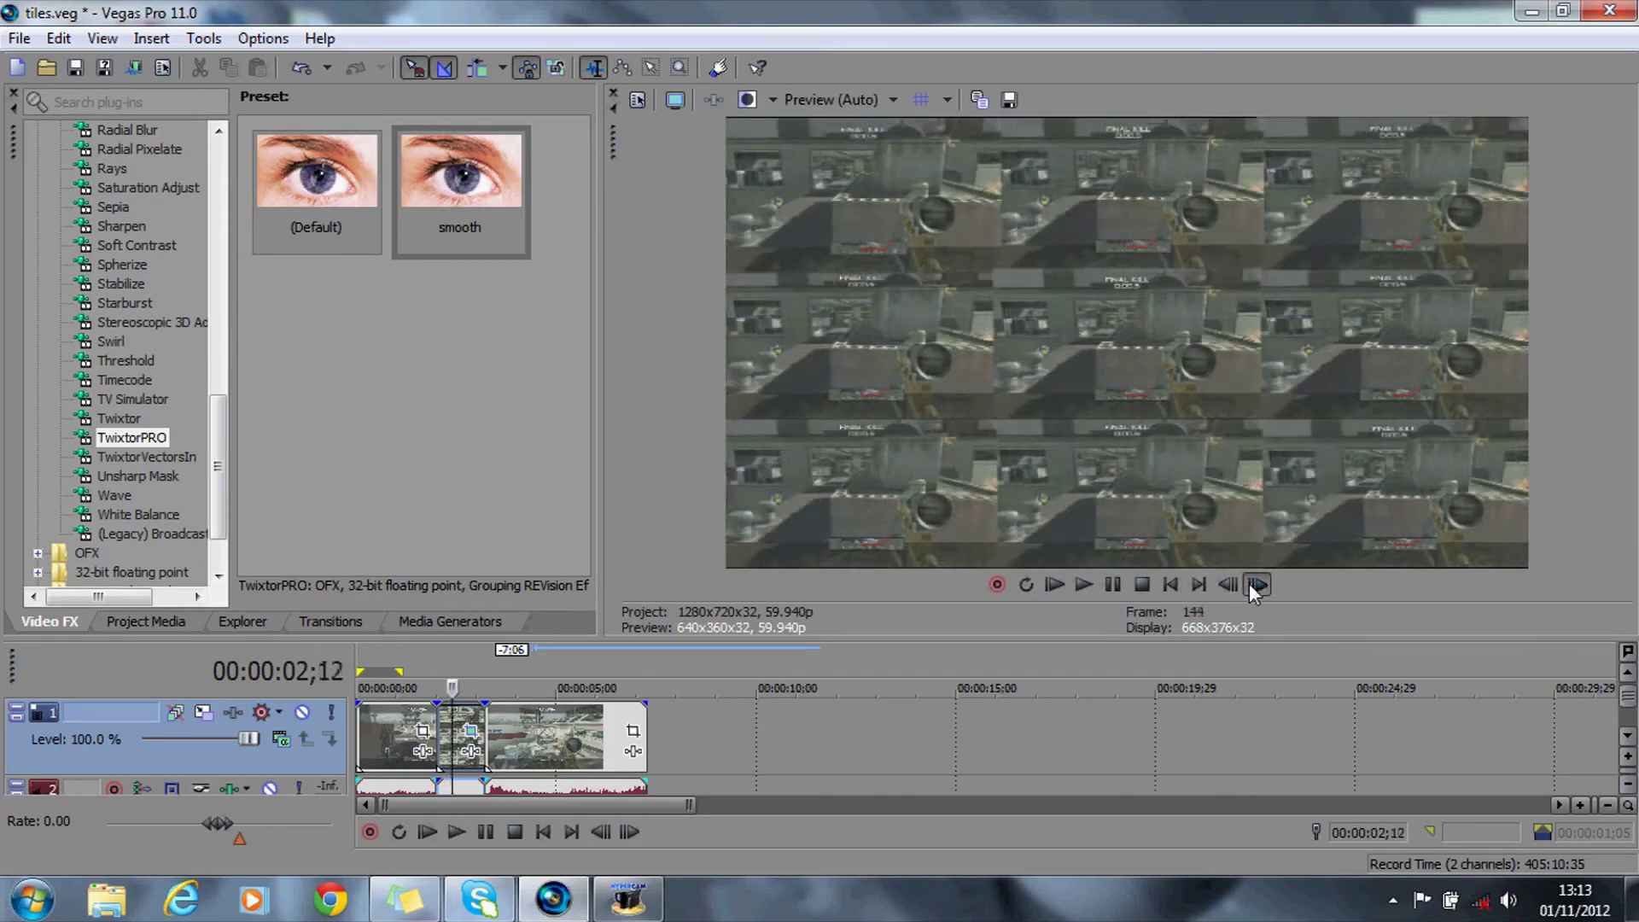
{"action": "left_click", "coordinate": [1257, 585]}
{"action": "left_click", "coordinate": [1257, 585]}
{"action": "left_click", "coordinate": [1256, 585]}
{"action": "left_click", "coordinate": [1256, 584]}
{"action": "left_click", "coordinate": [1256, 585]}
{"action": "left_click", "coordinate": [1256, 585]}
{"action": "left_click", "coordinate": [1256, 584]}
{"action": "left_click", "coordinate": [1256, 585]}
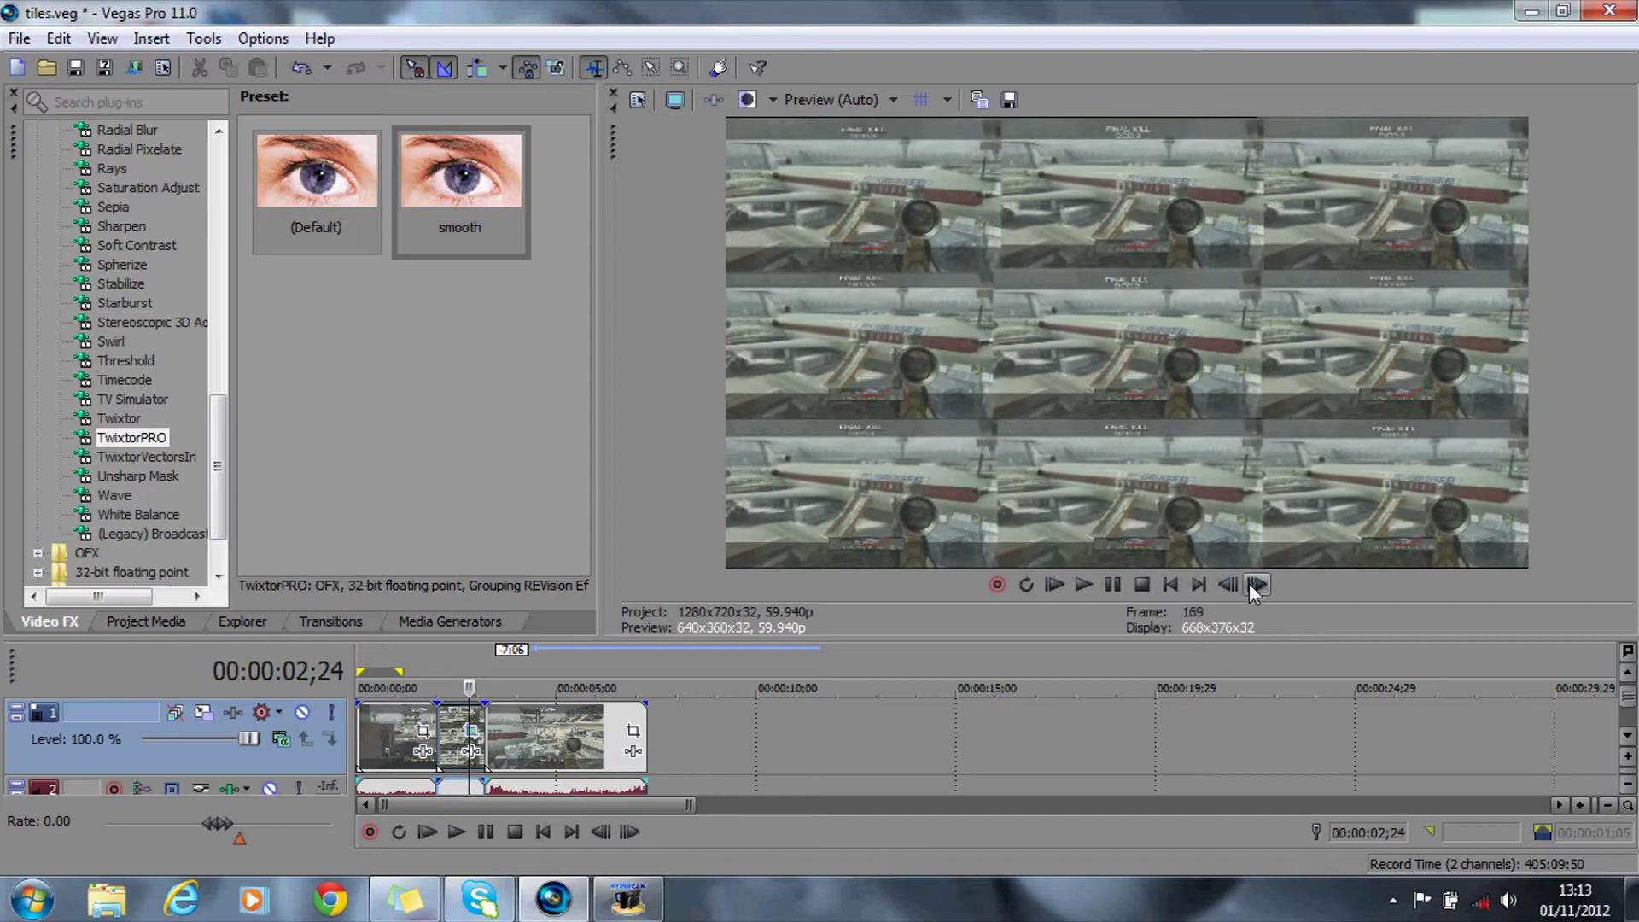
{"action": "left_click", "coordinate": [1257, 585]}
{"action": "left_click", "coordinate": [1256, 584]}
{"action": "left_click", "coordinate": [1256, 585]}
{"action": "left_click", "coordinate": [1256, 585]}
{"action": "left_click", "coordinate": [1256, 585]}
{"action": "left_click", "coordinate": [1256, 585]}
{"action": "left_click", "coordinate": [1256, 585]}
{"action": "left_click", "coordinate": [1257, 584]}
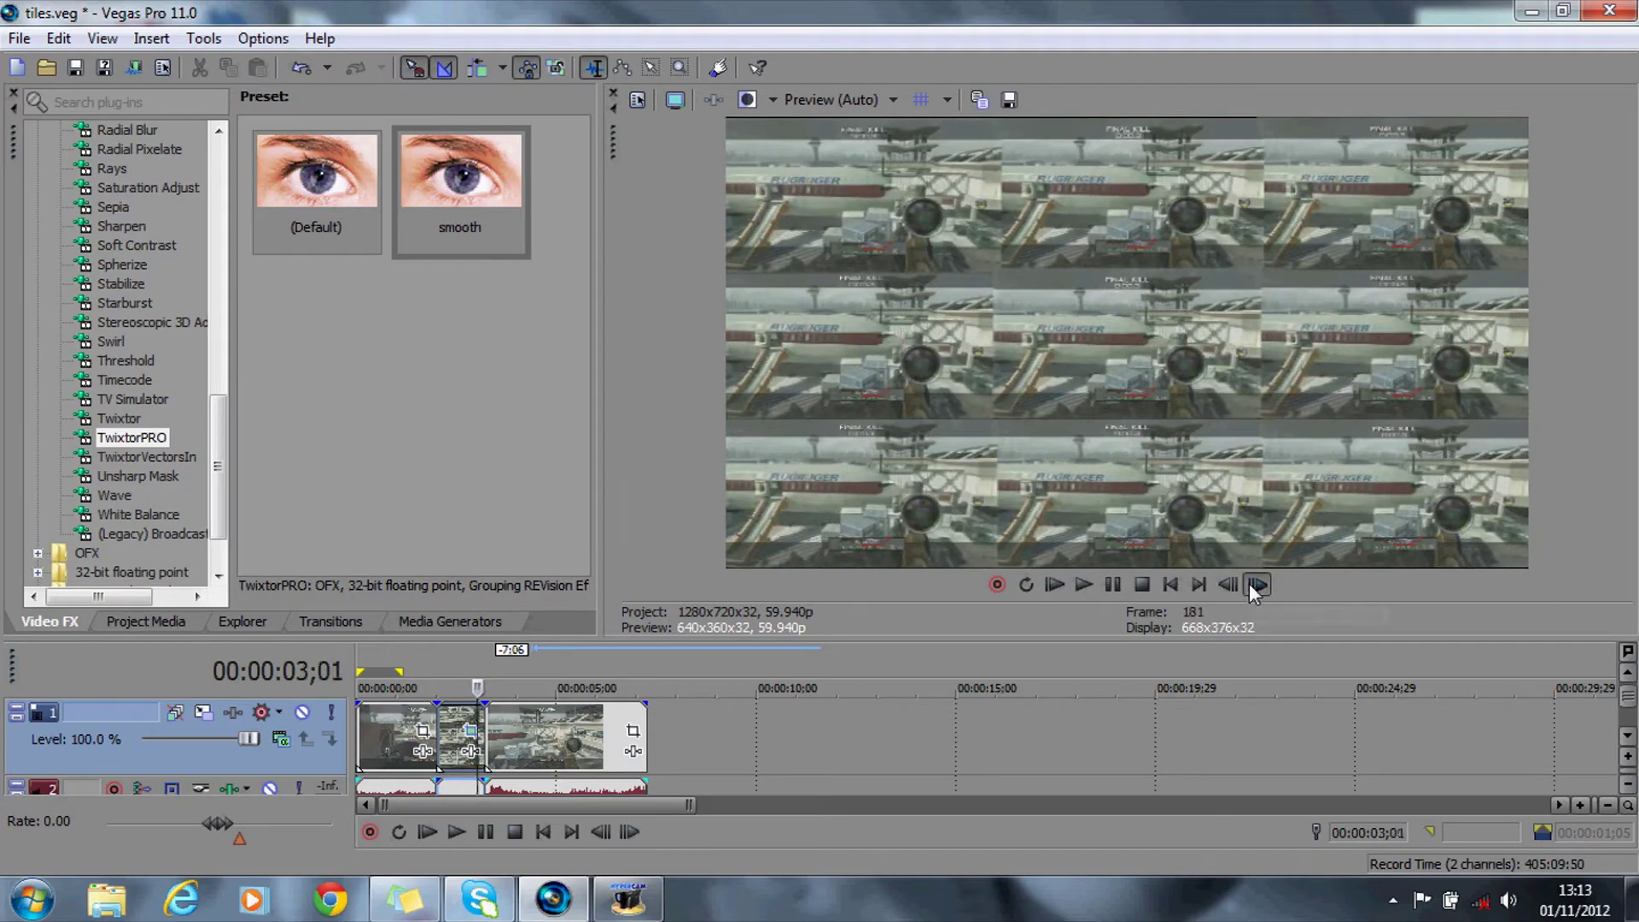
{"action": "left_click", "coordinate": [1256, 585]}
{"action": "left_click", "coordinate": [1256, 585]}
{"action": "left_click", "coordinate": [1256, 585]}
{"action": "left_click", "coordinate": [1257, 584]}
{"action": "left_click", "coordinate": [1256, 585]}
{"action": "left_click", "coordinate": [1257, 584]}
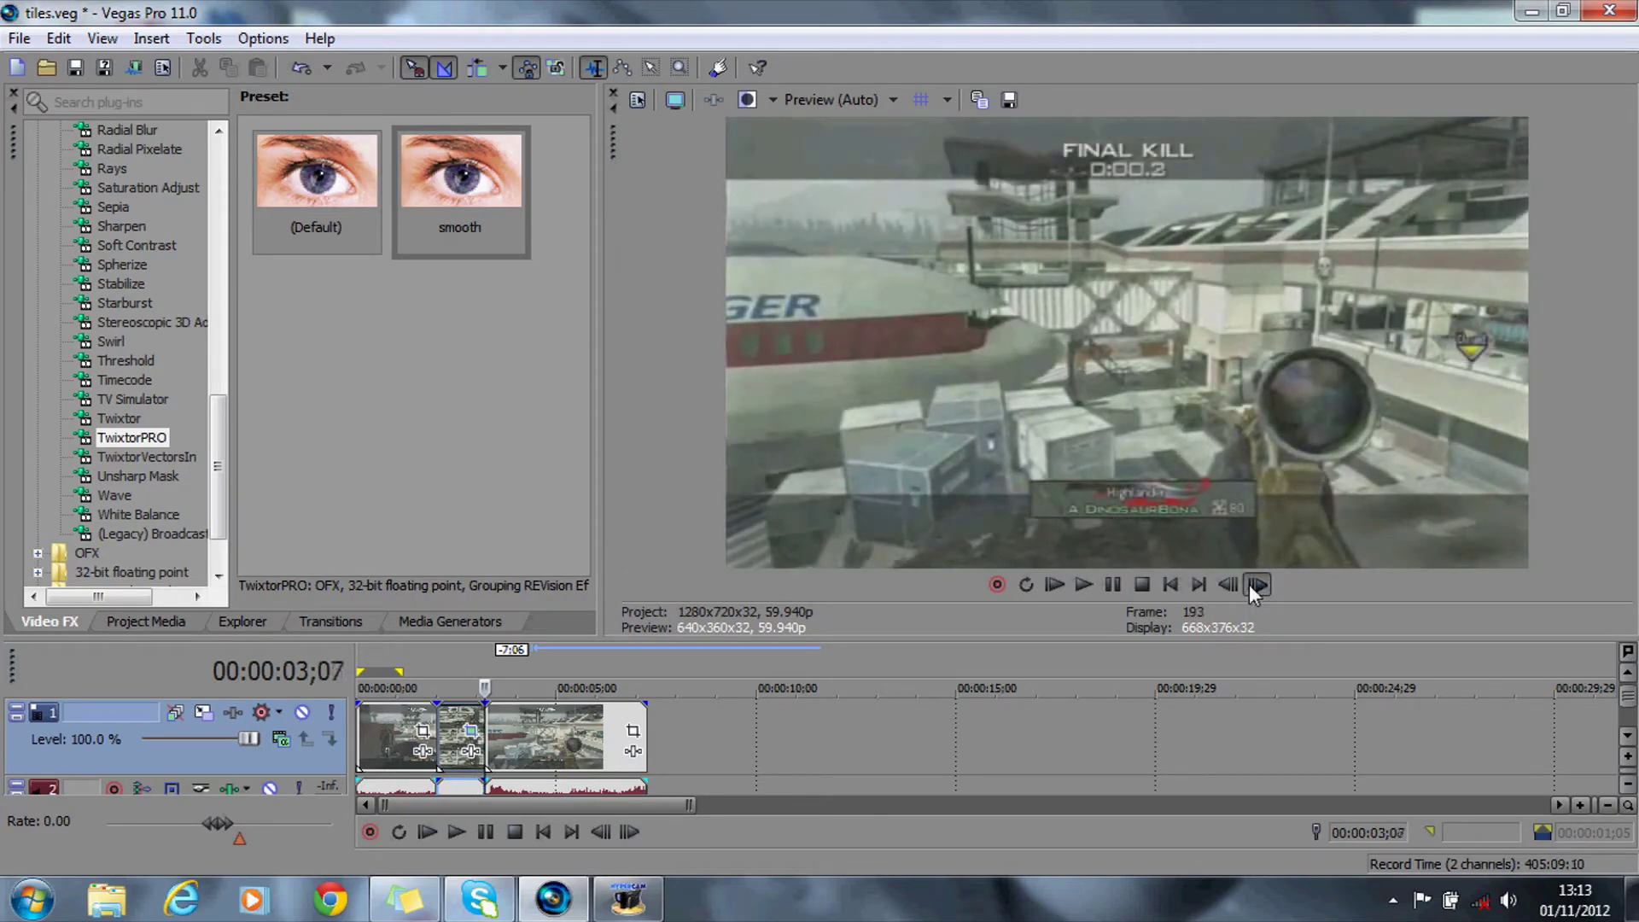
{"action": "left_click", "coordinate": [1257, 584]}
{"action": "left_click", "coordinate": [1256, 585]}
{"action": "left_click", "coordinate": [1257, 585]}
{"action": "left_click", "coordinate": [1257, 584]}
{"action": "left_click", "coordinate": [1256, 585]}
{"action": "left_click", "coordinate": [1257, 585]}
{"action": "left_click", "coordinate": [1256, 584]}
{"action": "left_click", "coordinate": [1256, 584]}
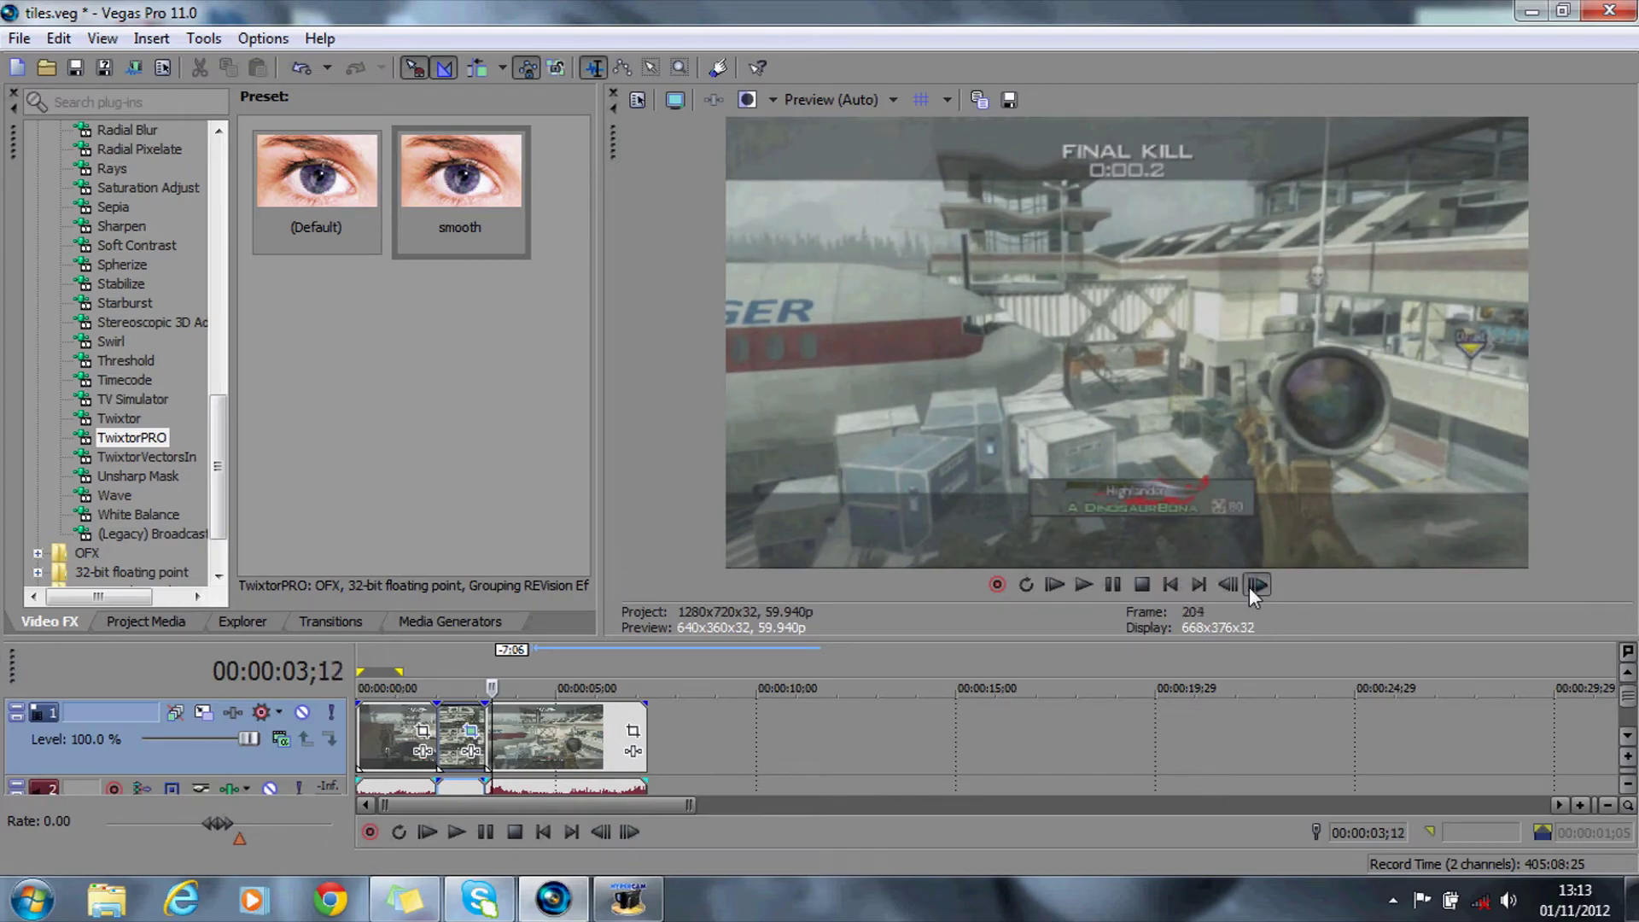
{"action": "left_click", "coordinate": [1256, 584]}
{"action": "left_click", "coordinate": [1257, 585]}
{"action": "left_click", "coordinate": [1257, 584]}
{"action": "left_click", "coordinate": [1256, 585]}
{"action": "left_click", "coordinate": [1257, 585]}
{"action": "left_click", "coordinate": [1257, 585]}
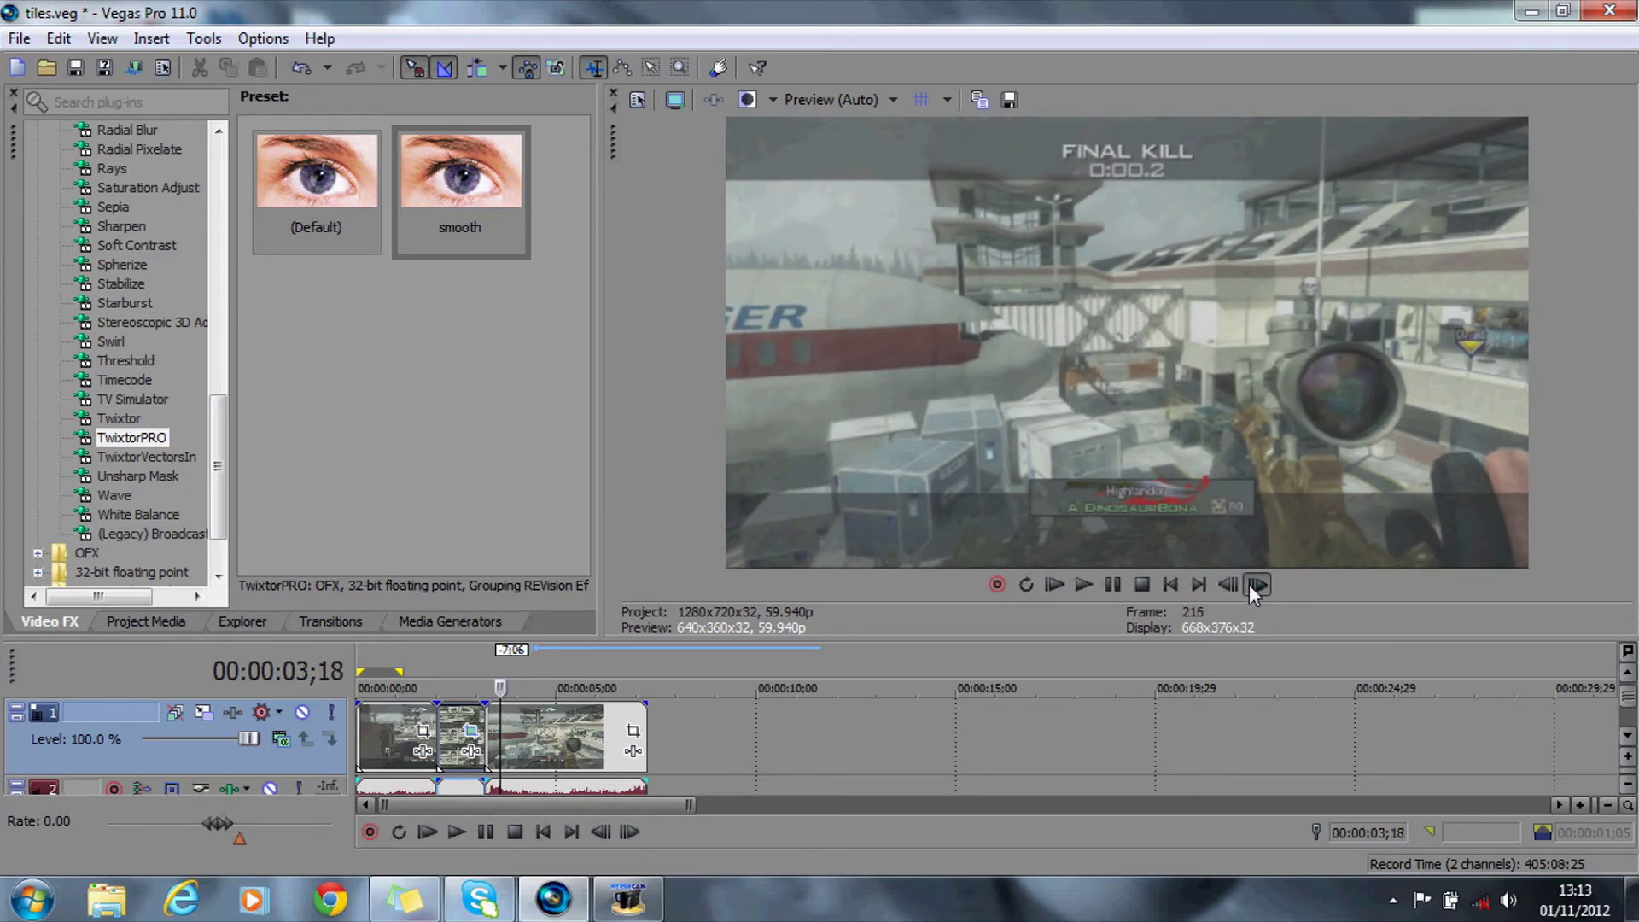
{"action": "left_click", "coordinate": [1257, 585]}
{"action": "left_click", "coordinate": [1256, 585]}
{"action": "left_click", "coordinate": [1257, 585]}
{"action": "left_click", "coordinate": [1256, 585]}
{"action": "left_click", "coordinate": [1257, 585]}
{"action": "left_click", "coordinate": [1257, 584]}
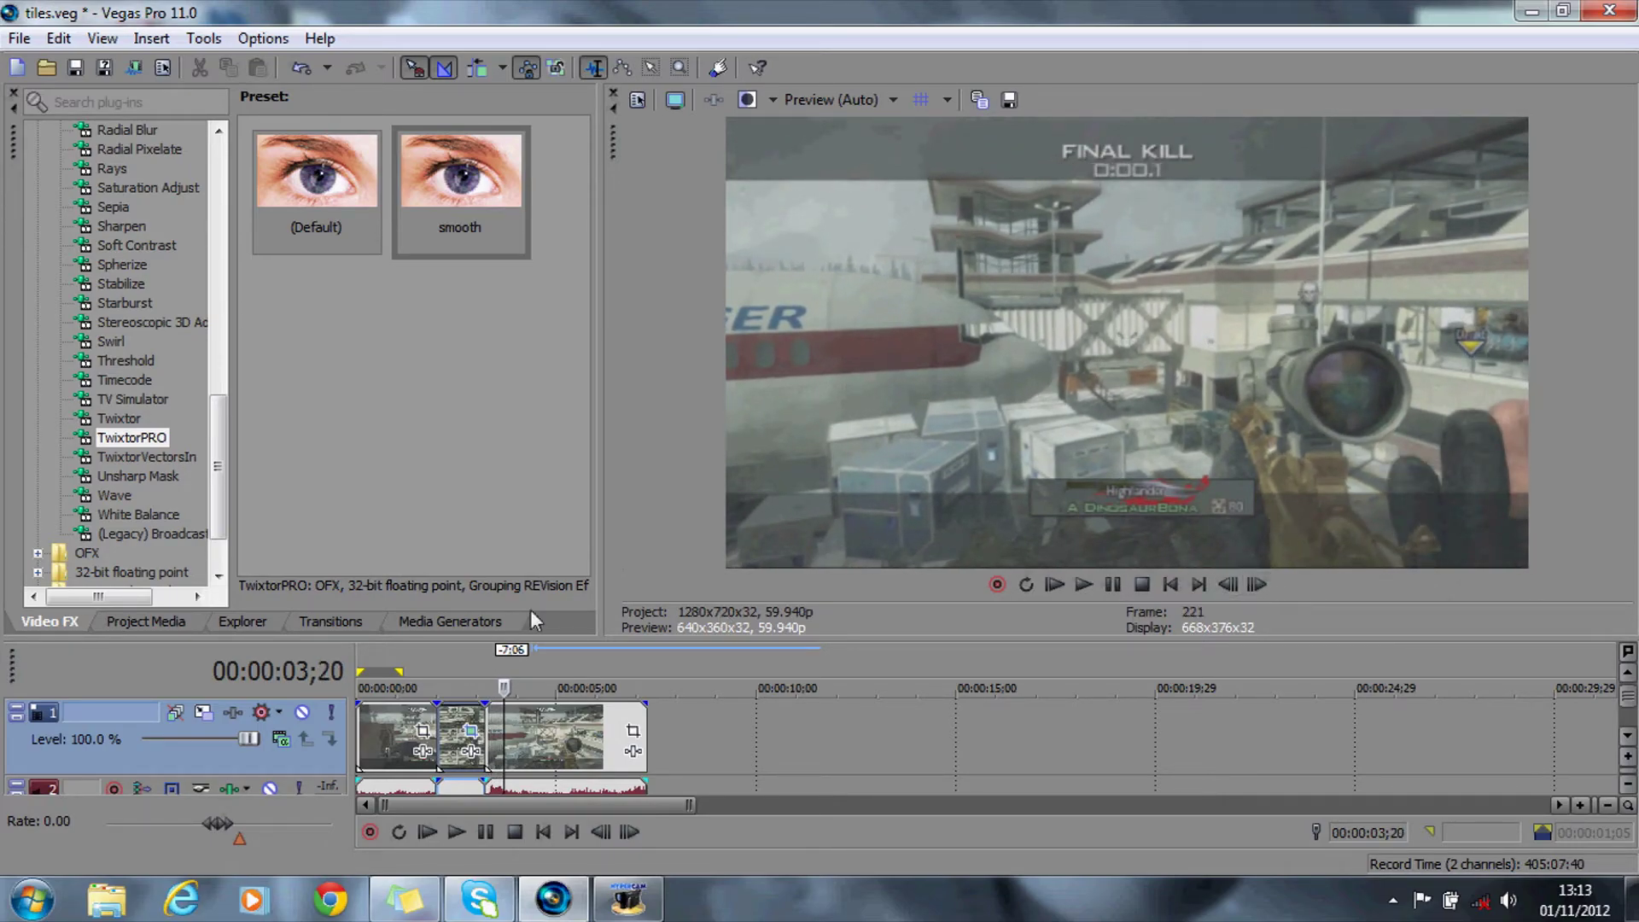
Step: Drop a Pinch/Punch preset from Video FX onto the middle TILES2 event
{"action": "left_click", "coordinate": [442, 668]}
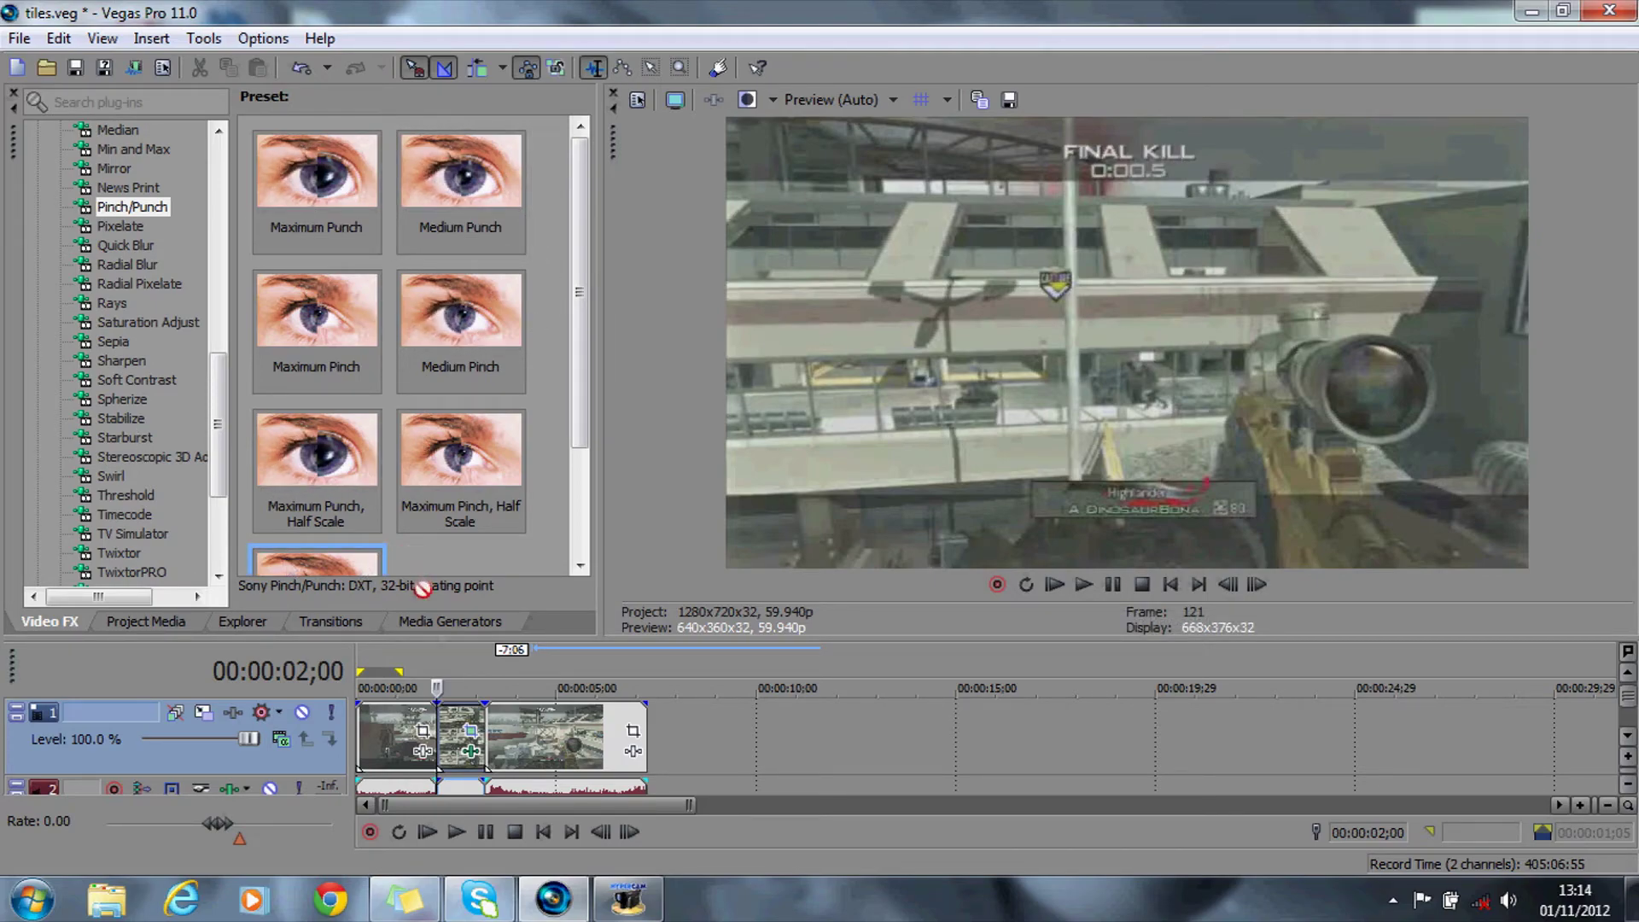
{"action": "left_click_drag", "start_coordinate": [423, 587], "coordinate": [451, 732]}
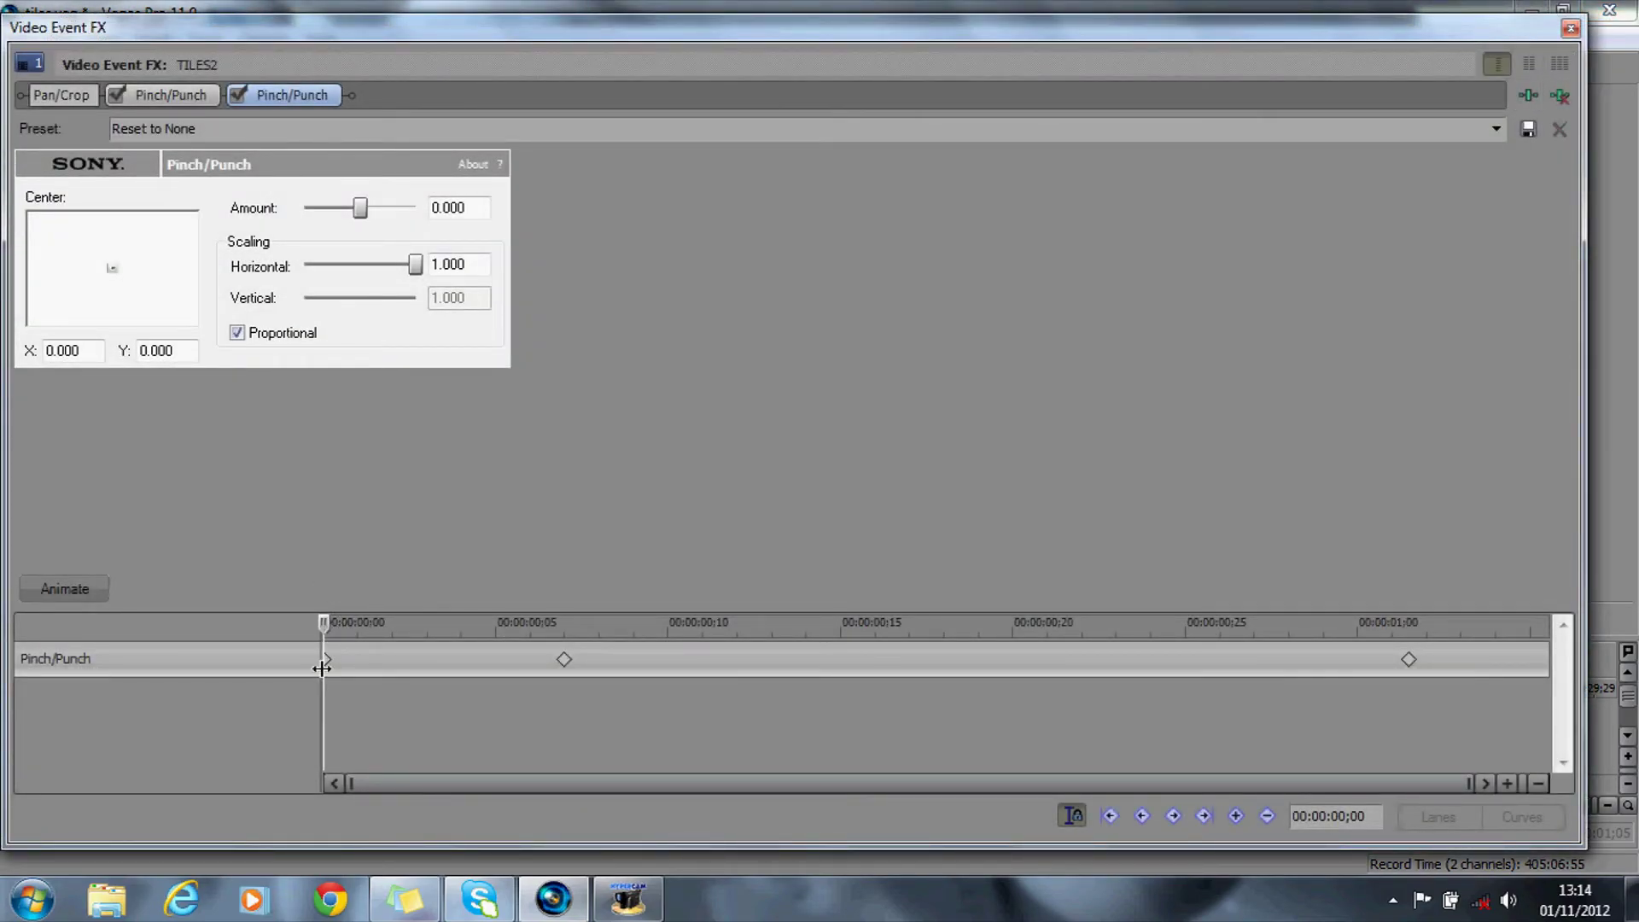
{"action": "left_click_drag", "start_coordinate": [324, 622], "coordinate": [560, 618]}
{"action": "left_click", "coordinate": [560, 622]}
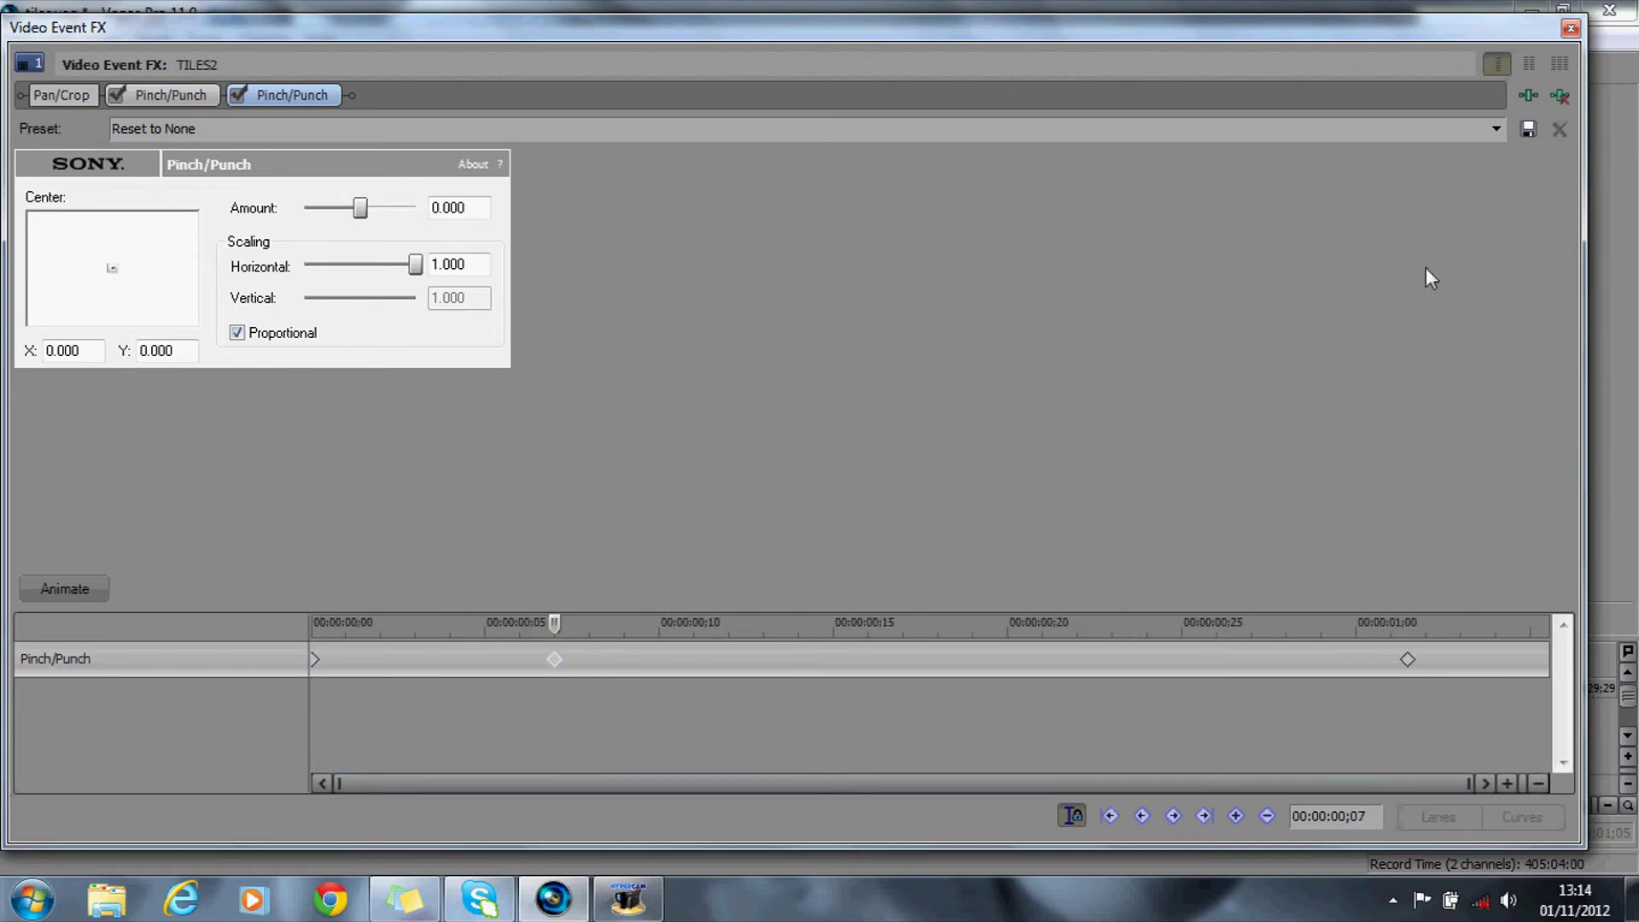
Step: Review the Pinch/Punch presets and keyframes up to 00:00:01;01, then close Video Event FX
{"action": "left_click", "coordinate": [1497, 130]}
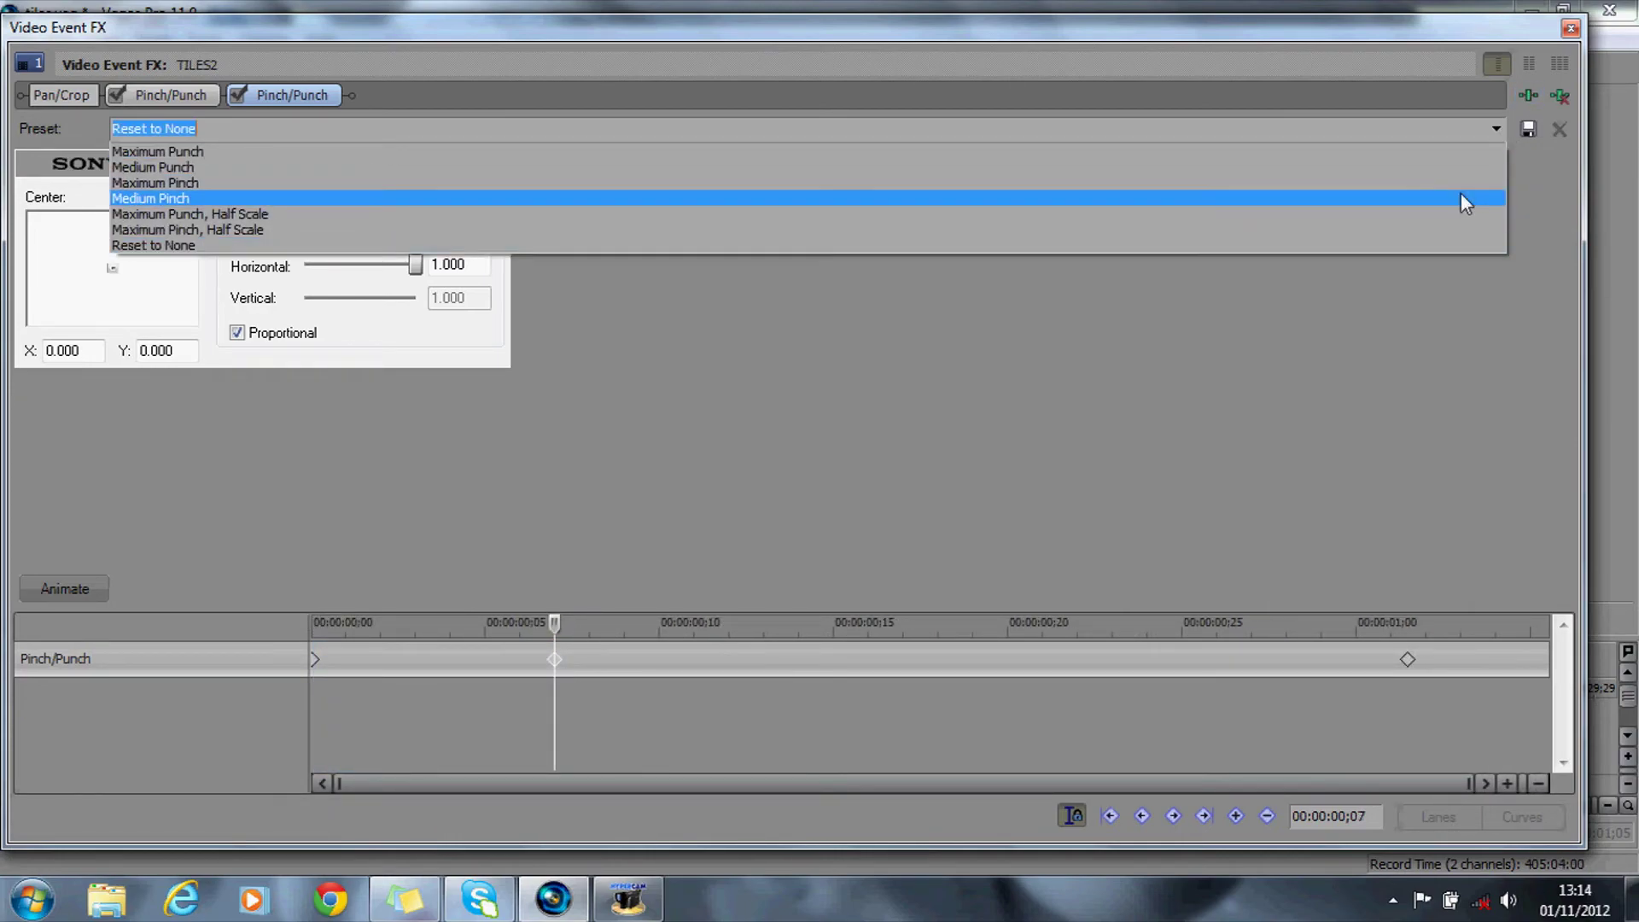
{"action": "left_click", "coordinate": [1508, 353]}
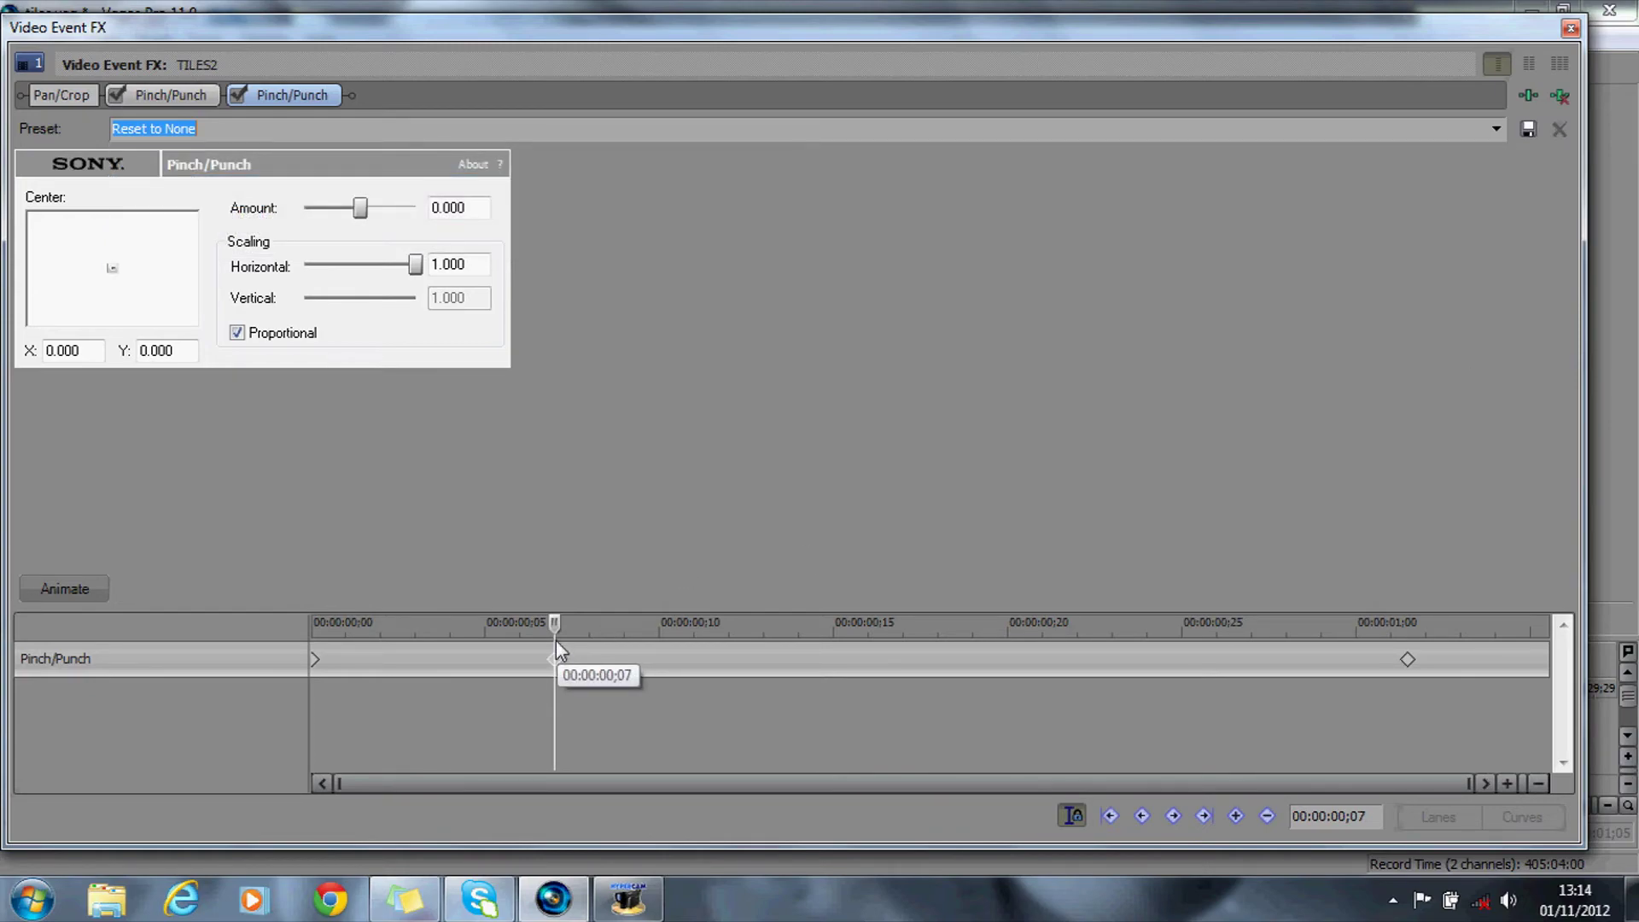
{"action": "left_click_drag", "start_coordinate": [560, 630], "coordinate": [1401, 545]}
{"action": "left_click", "coordinate": [1404, 663]}
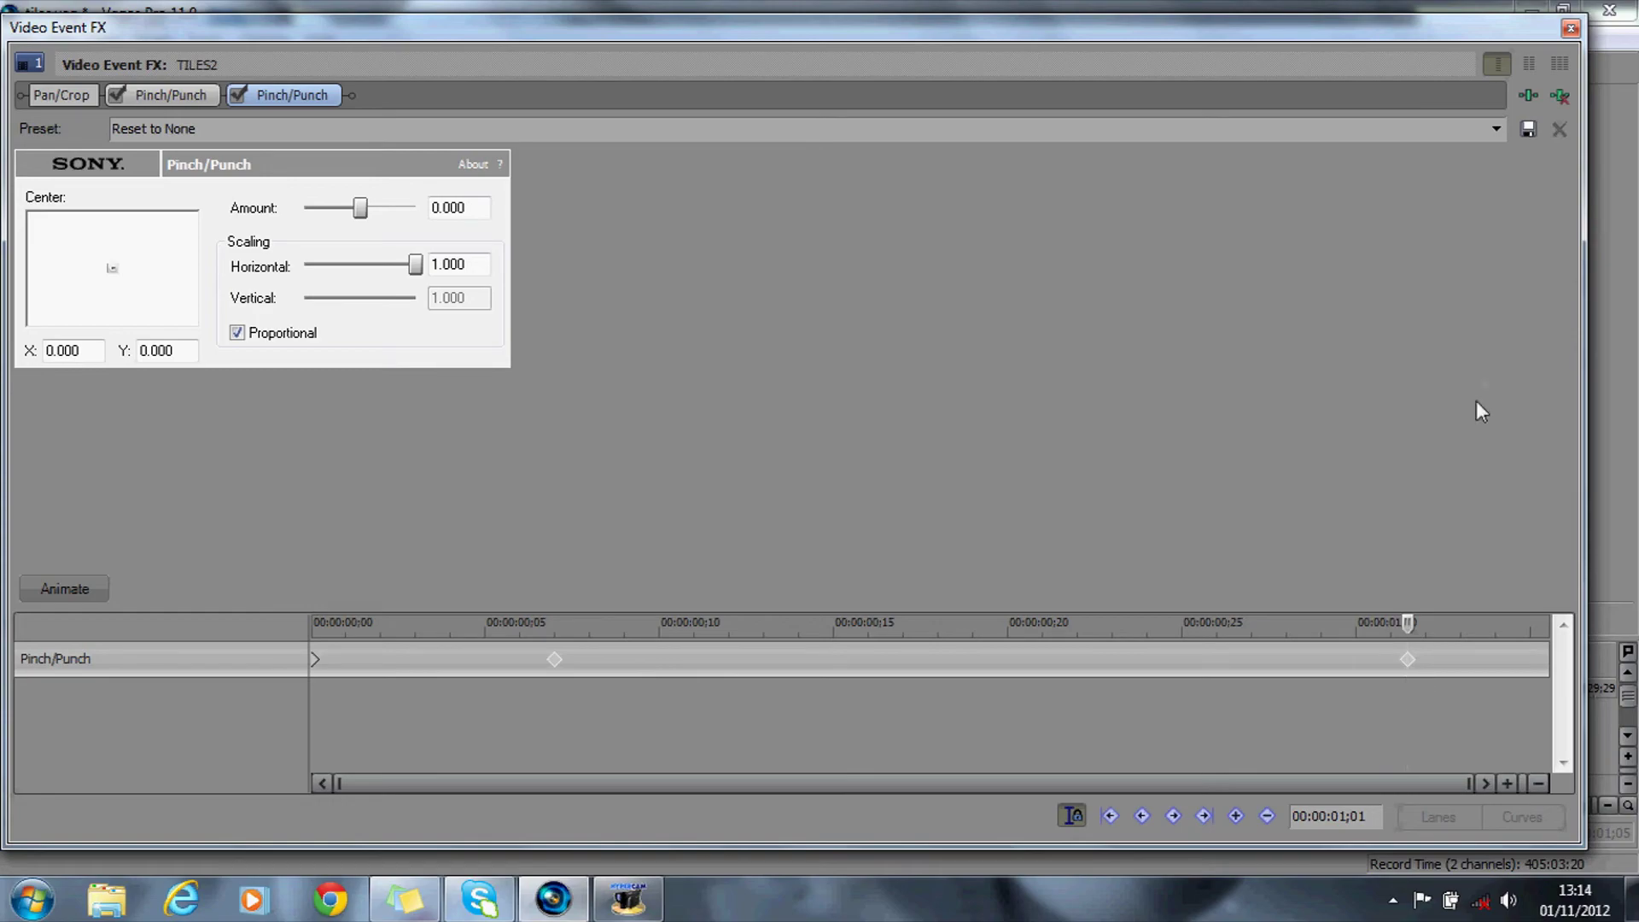
{"action": "left_click", "coordinate": [1571, 27]}
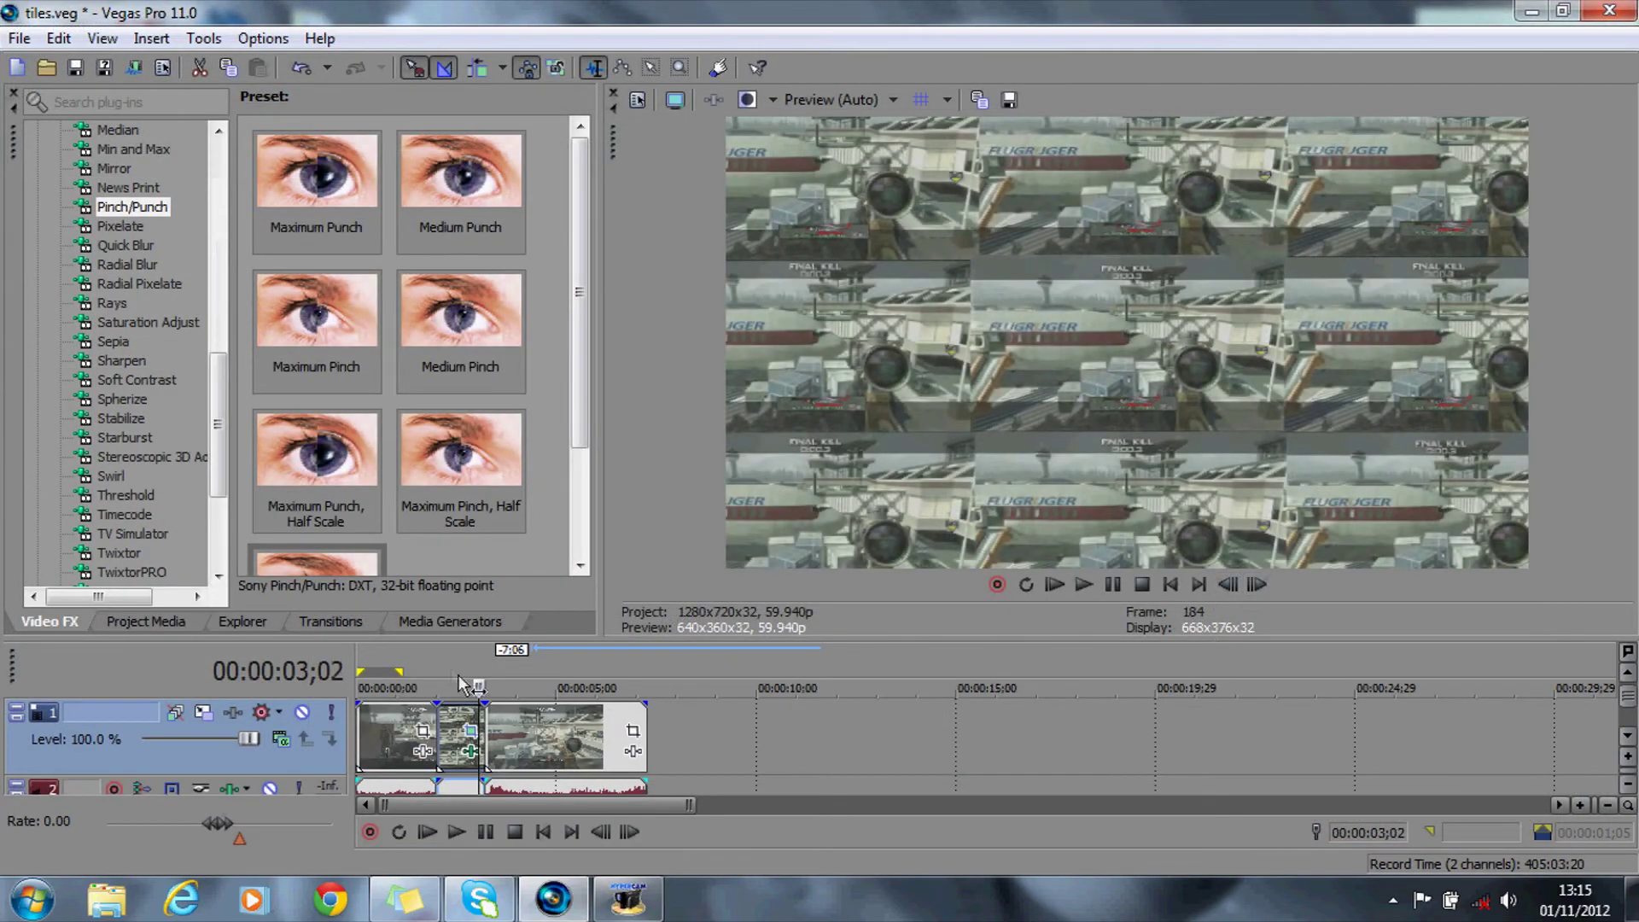
{"action": "left_click_drag", "start_coordinate": [478, 687], "coordinate": [440, 683]}
{"action": "left_click", "coordinate": [1251, 583]}
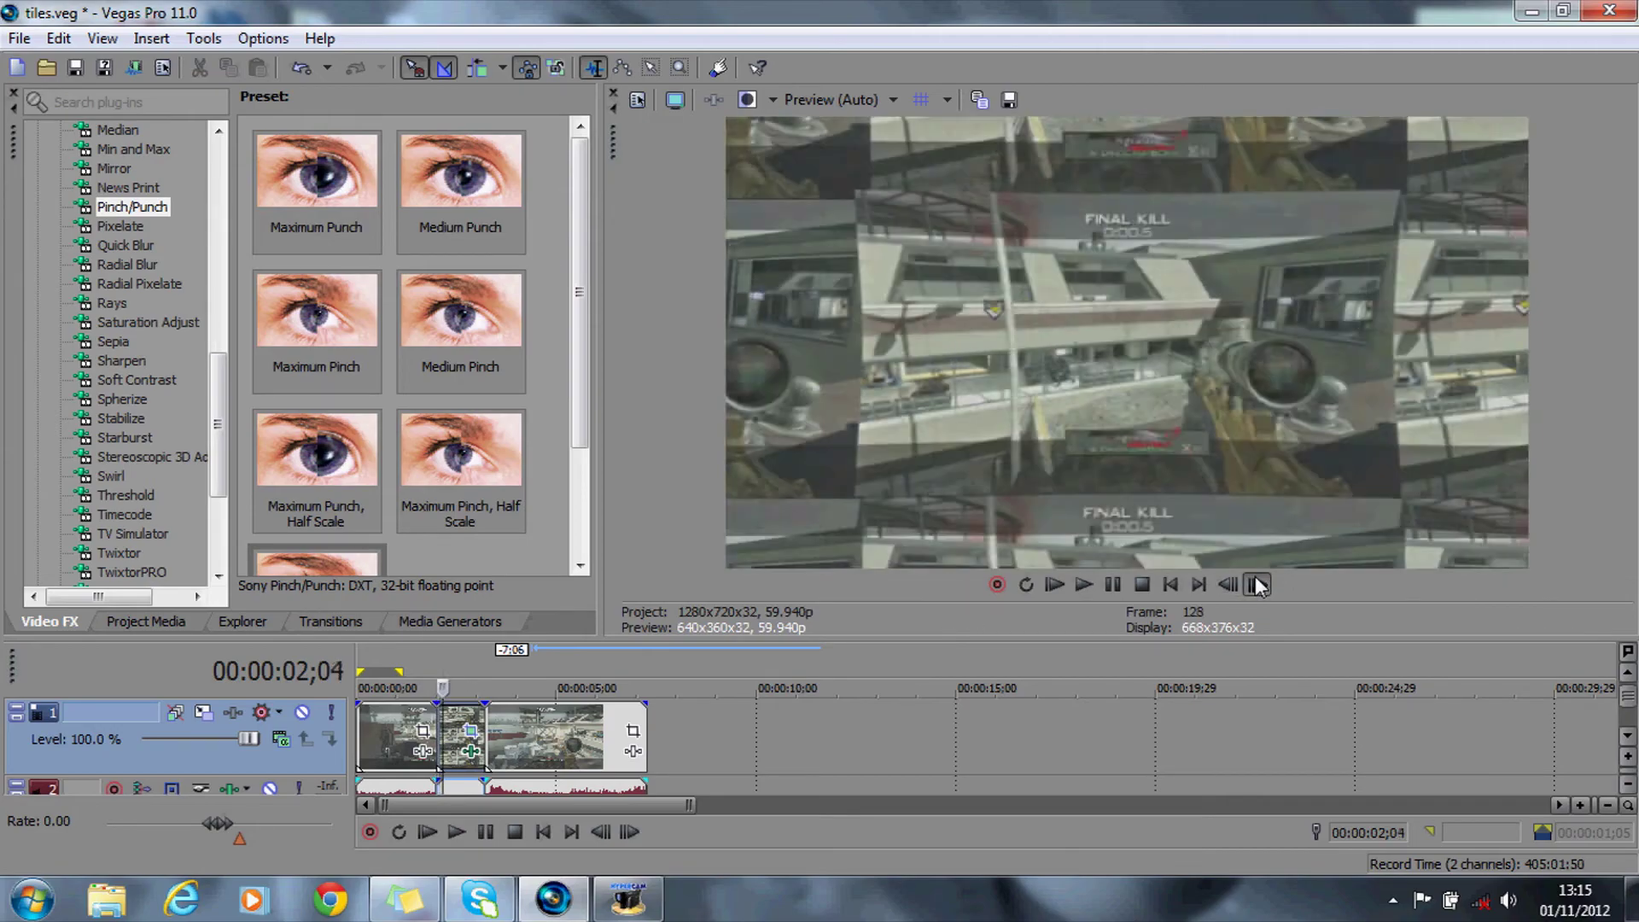
{"action": "left_click", "coordinate": [1255, 585]}
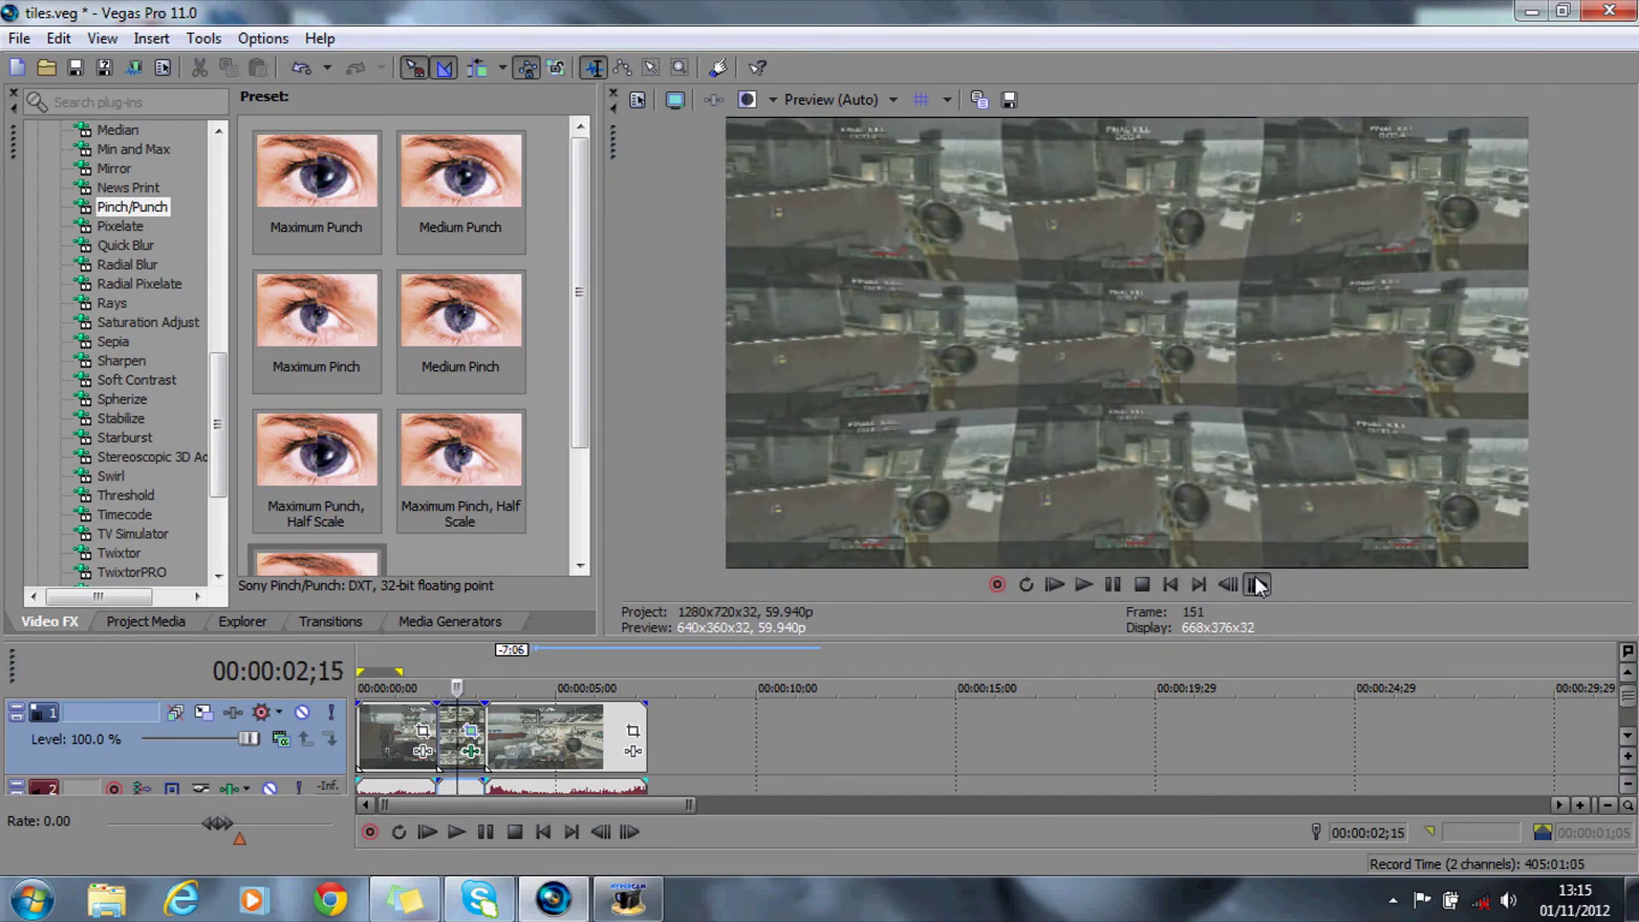
{"action": "left_click", "coordinate": [1254, 584]}
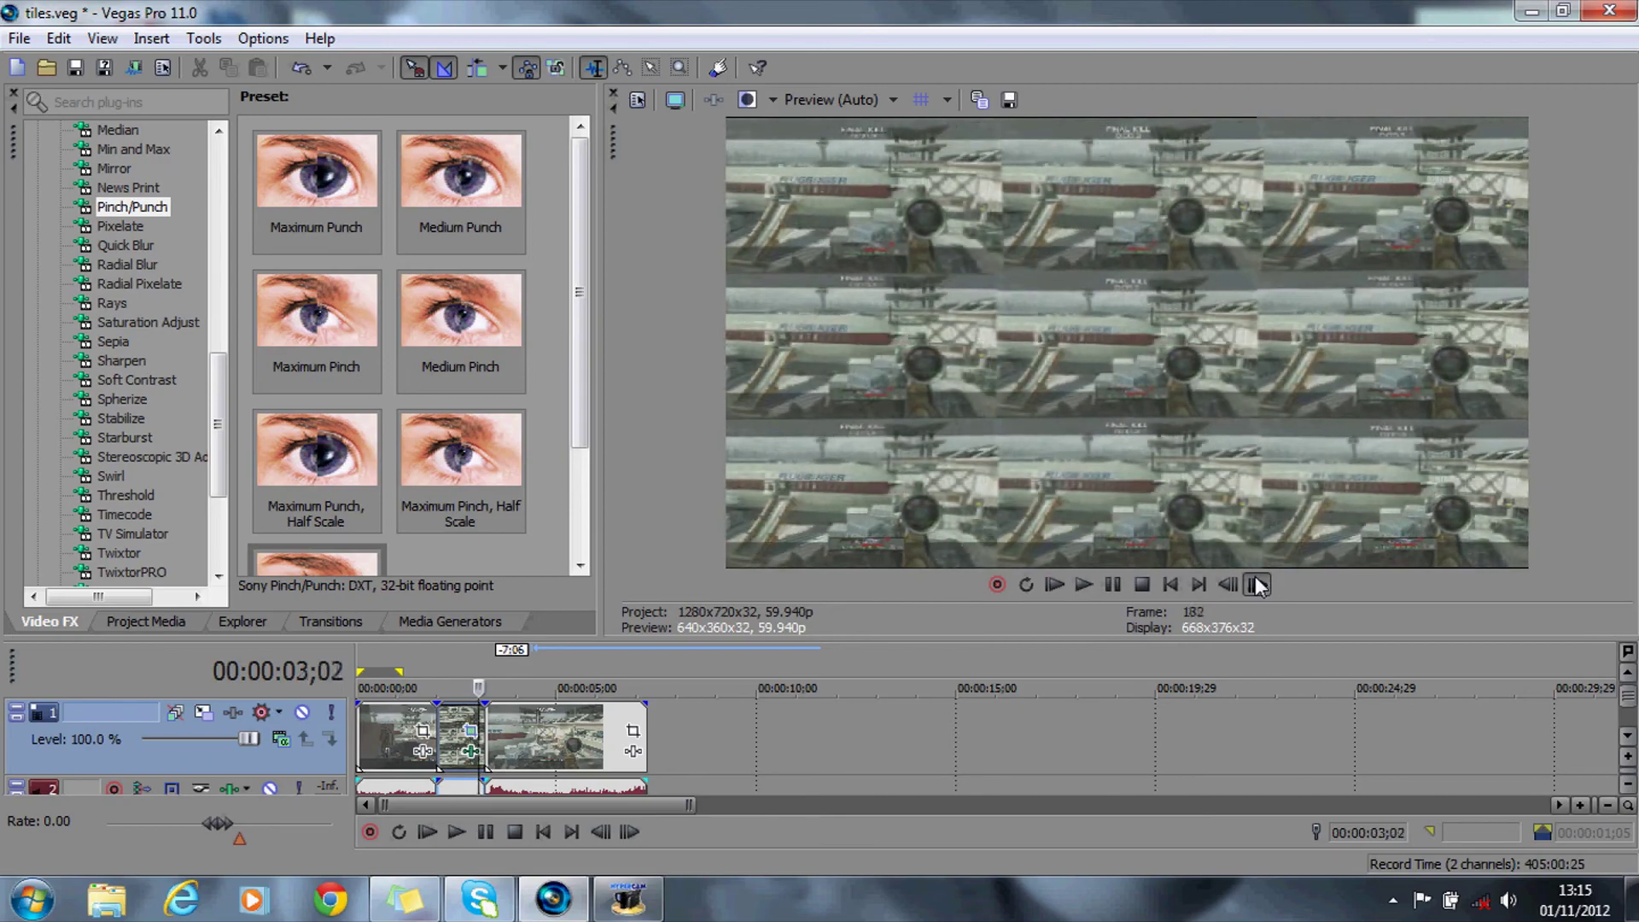
{"action": "left_click", "coordinate": [1254, 585]}
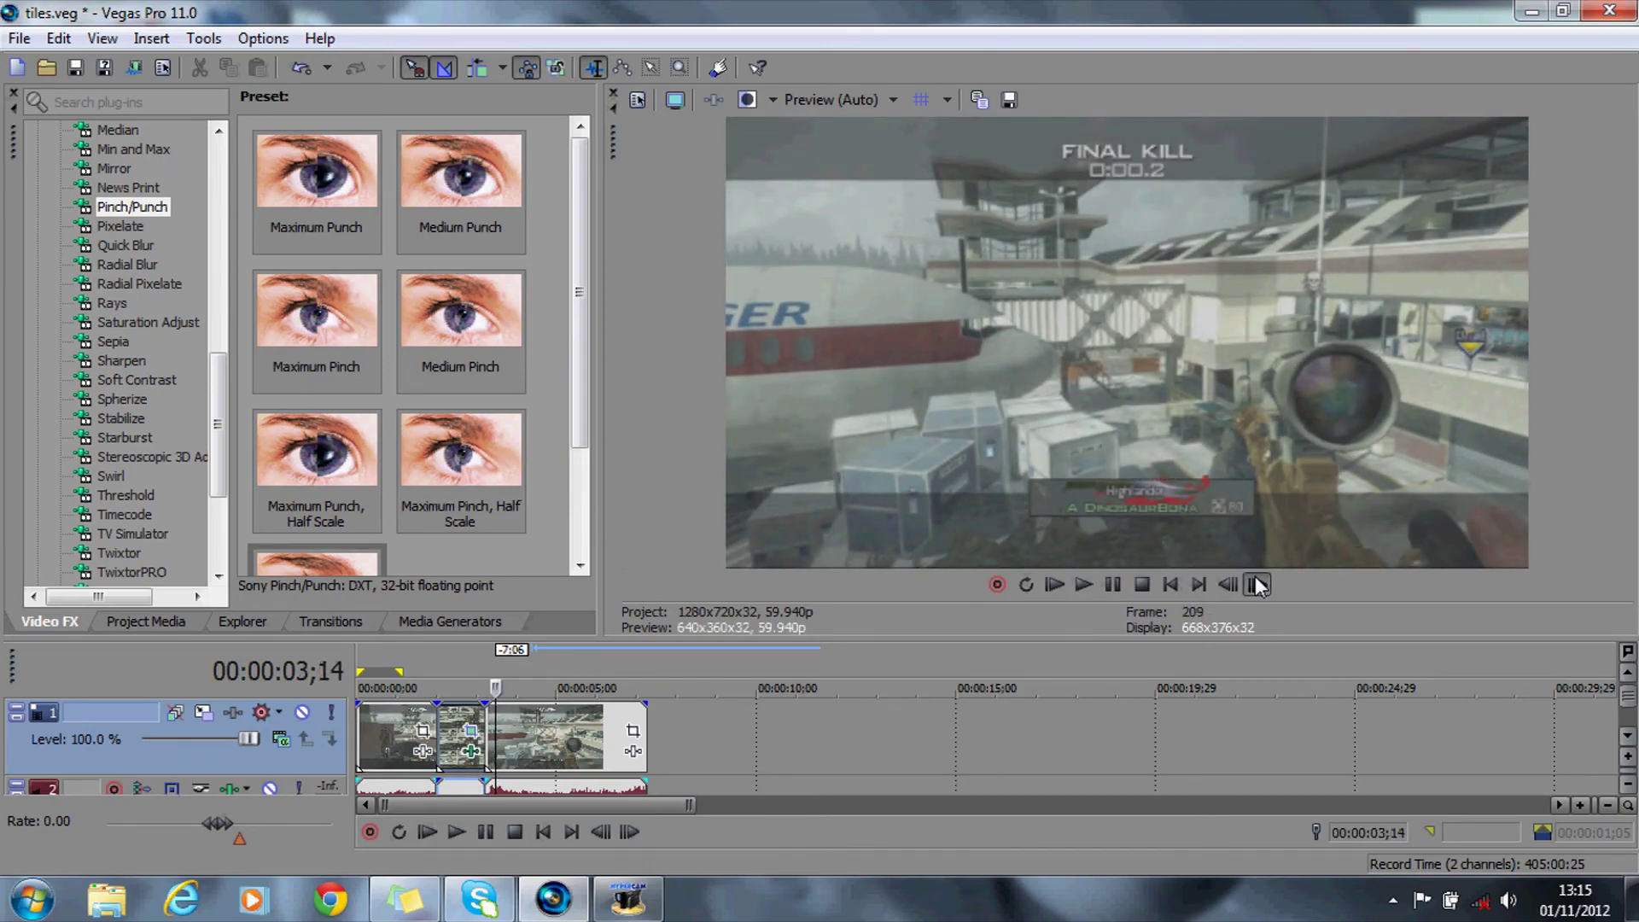
{"action": "left_click", "coordinate": [1255, 585]}
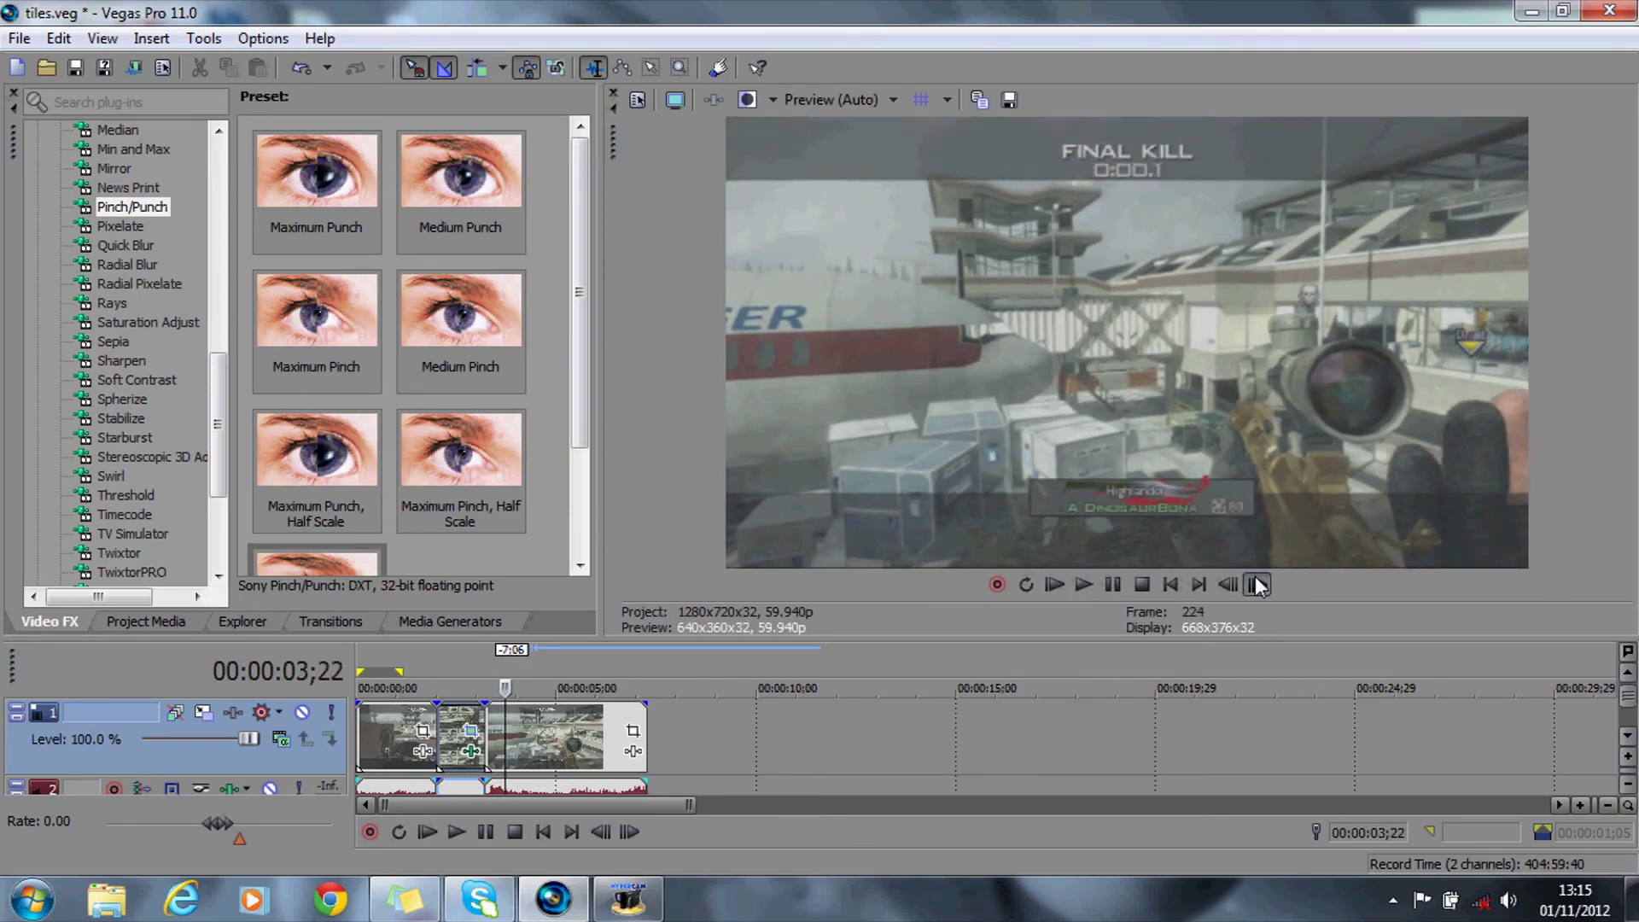
{"action": "left_click", "coordinate": [1254, 585]}
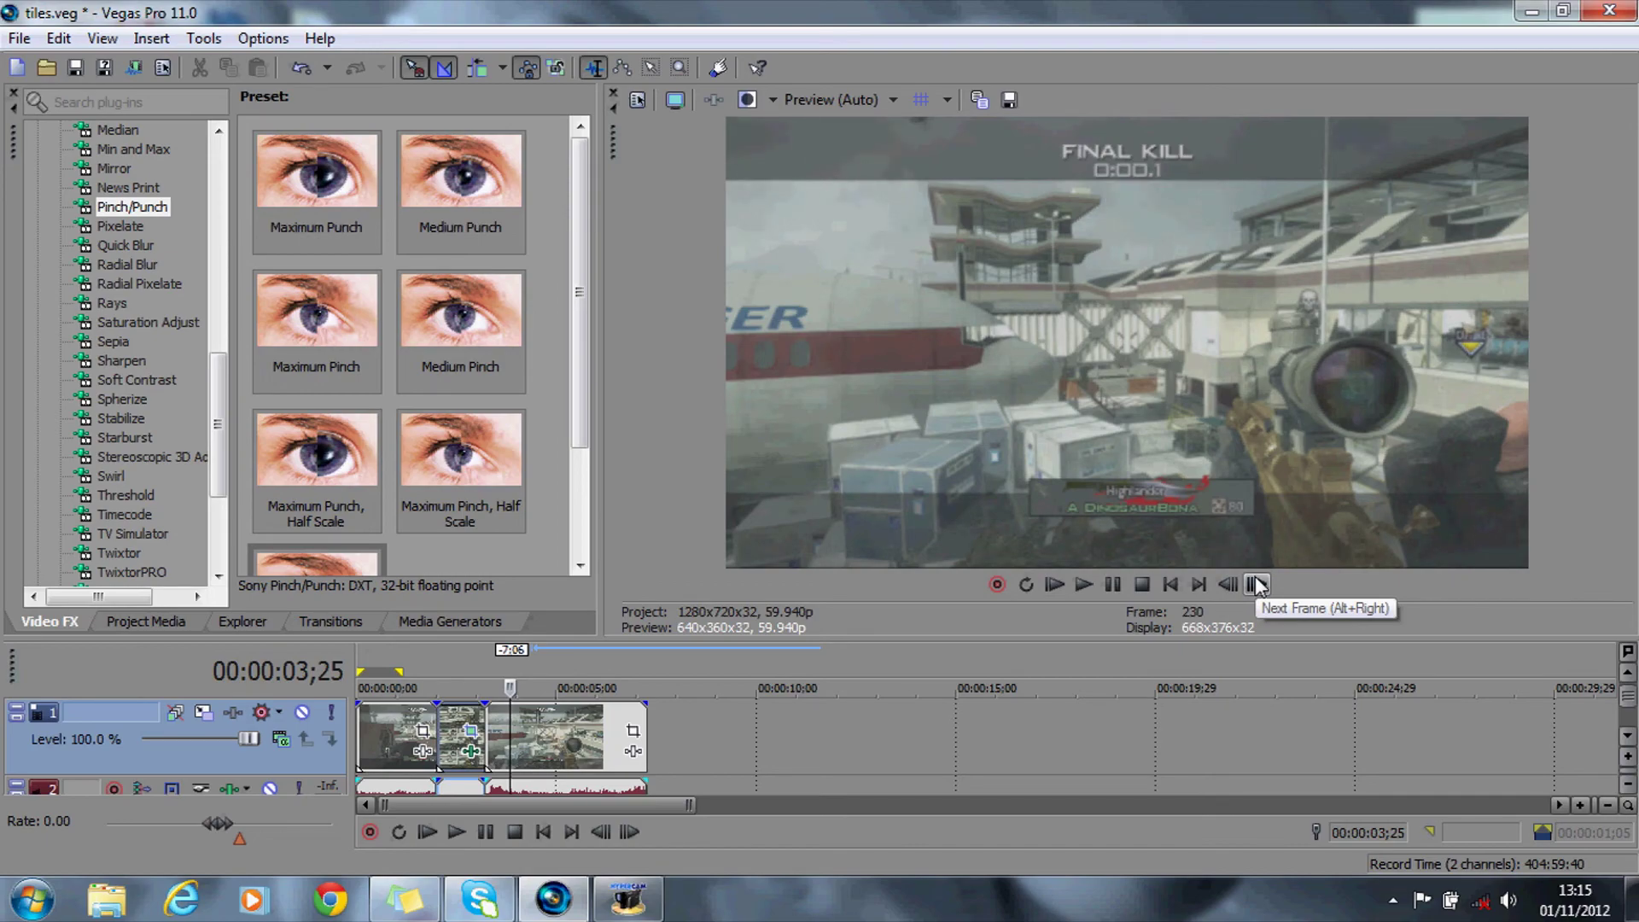